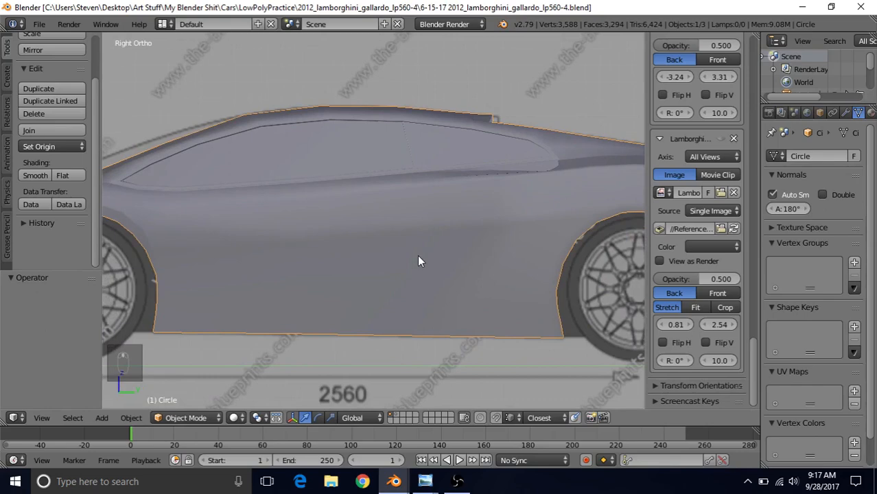
# Step: Open the car body mesh for editing with all hidden geometry revealed, nothing selected and wireframe display on
pyautogui.press('Tab')
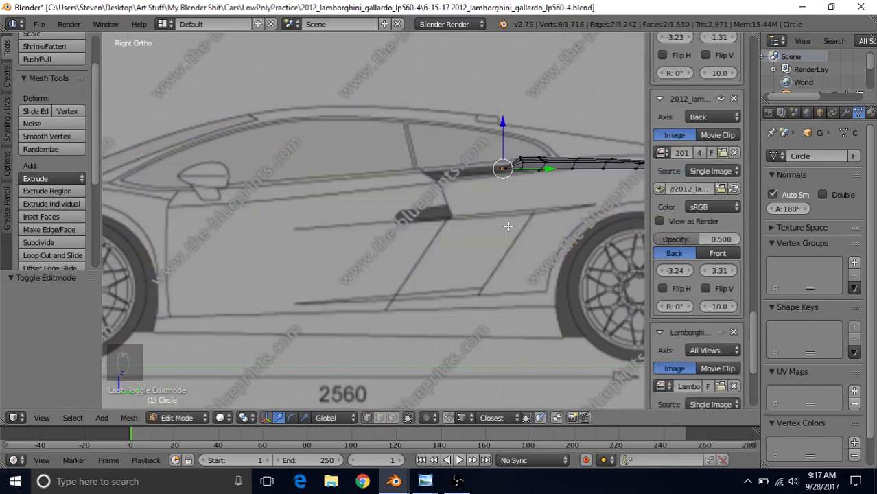
pyautogui.hotkey('alt', 'h')
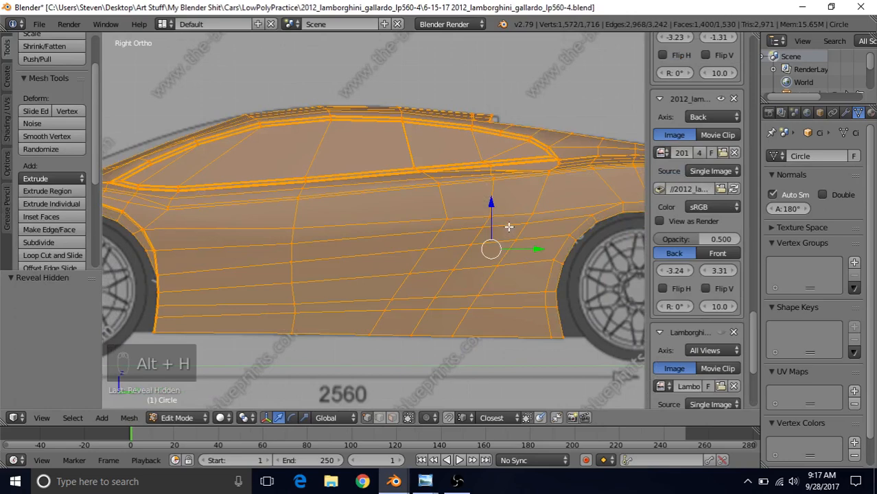
pyautogui.press('a')
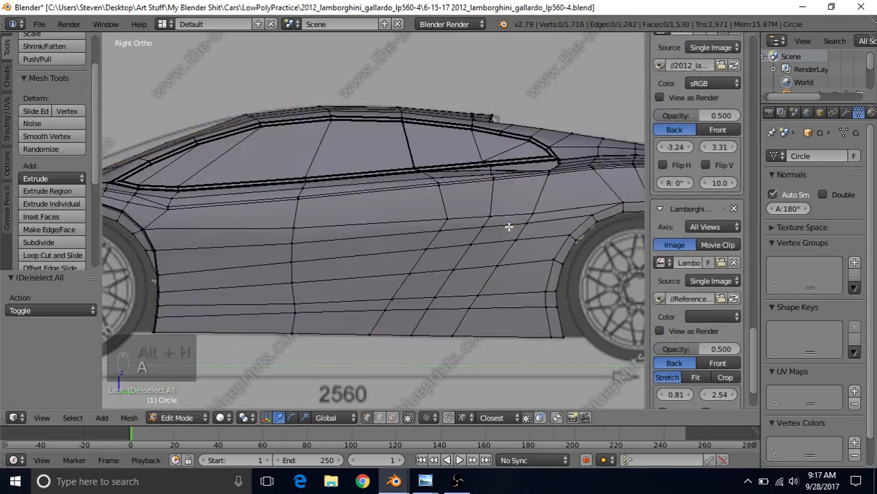
pyautogui.press('z')
pyautogui.keyDown('shift'); pyautogui.moveTo(435, 261); pyautogui.dragTo(441, 248, button='middle'); pyautogui.keyUp('shift')
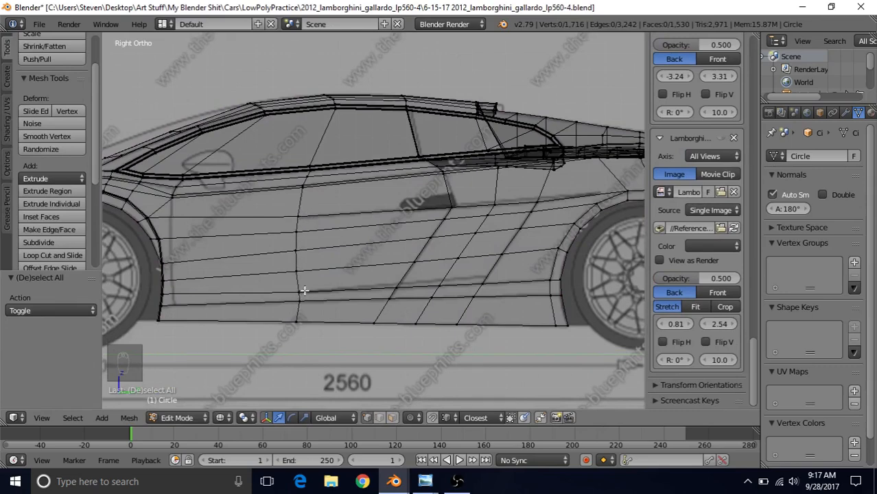
# Step: Examine the door crease and side panel shapes in the side and angled Gallardo photos in Windows Photo Viewer, and return to Blender
pyautogui.moveTo(425, 481)
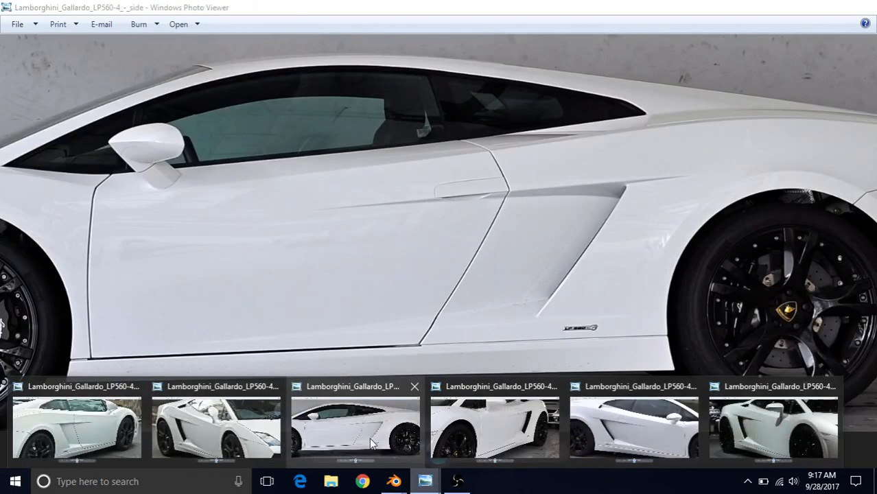
pyautogui.click(371, 439)
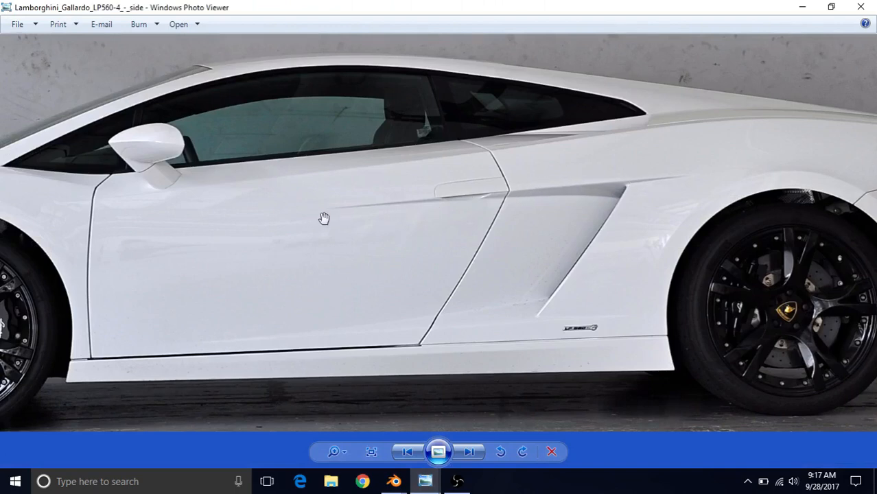
pyautogui.moveTo(394, 481)
pyautogui.click(488, 437)
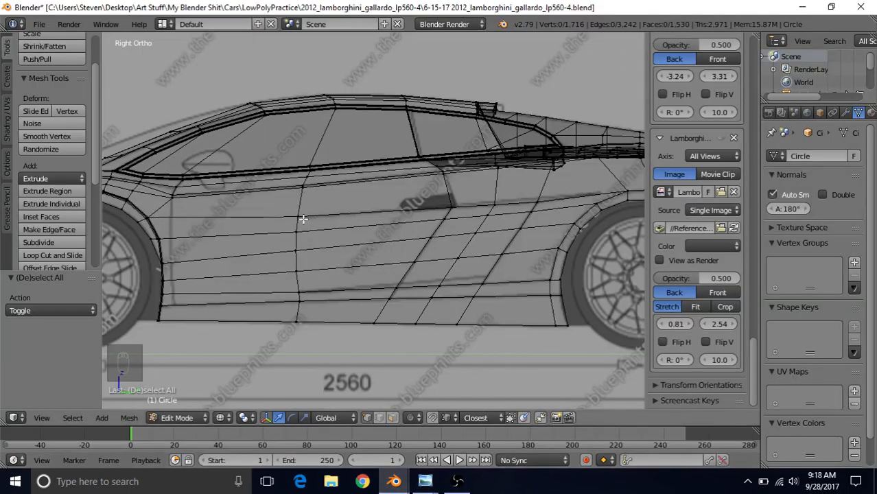
pyautogui.moveTo(425, 481)
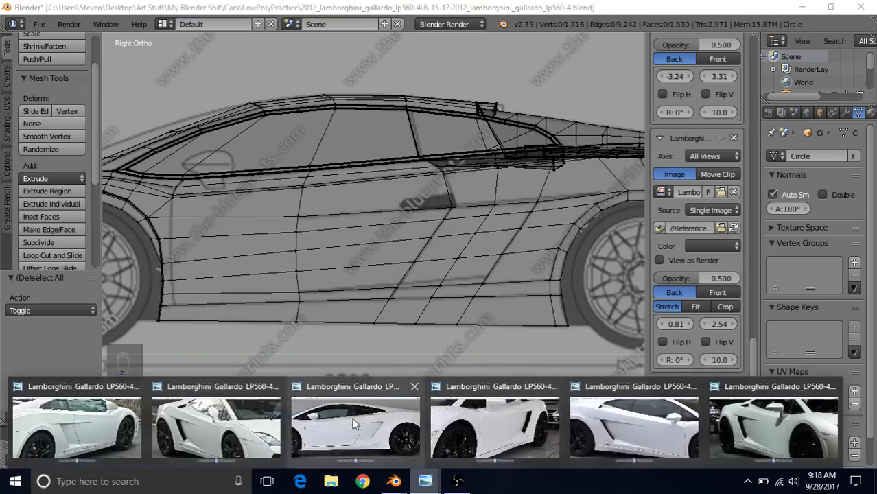
pyautogui.moveTo(354, 424)
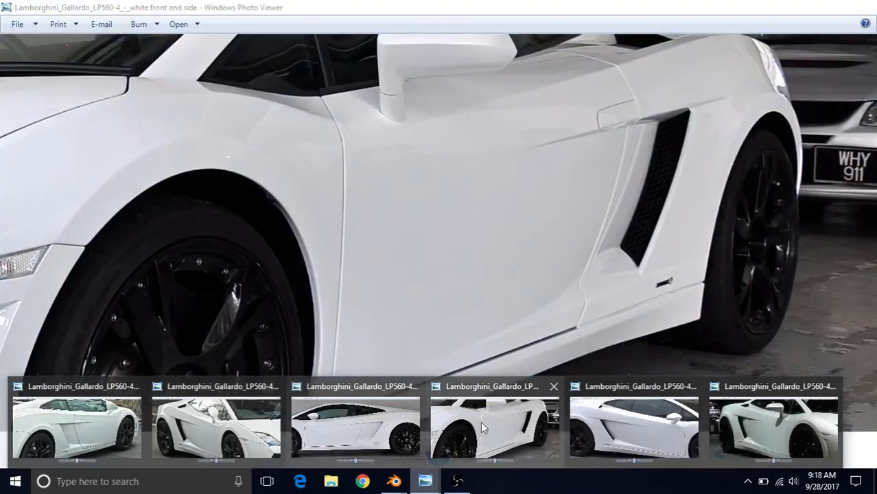
pyautogui.click(481, 422)
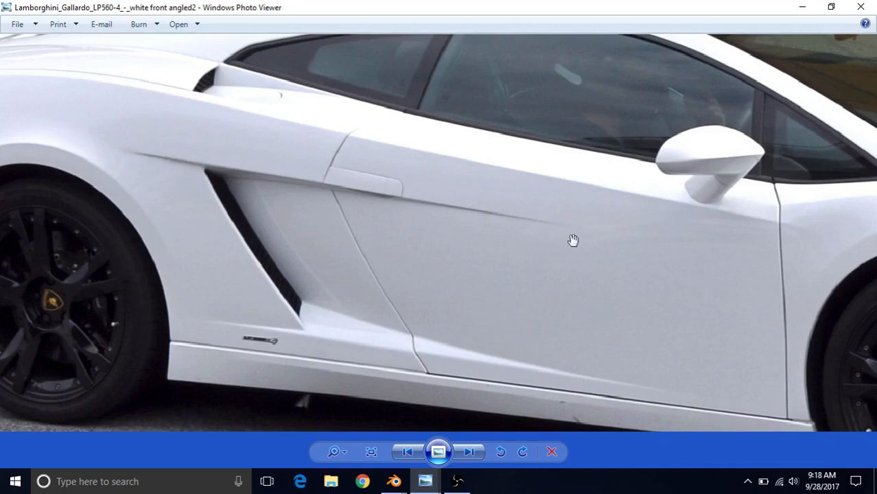
pyautogui.click(394, 481)
pyautogui.click(494, 427)
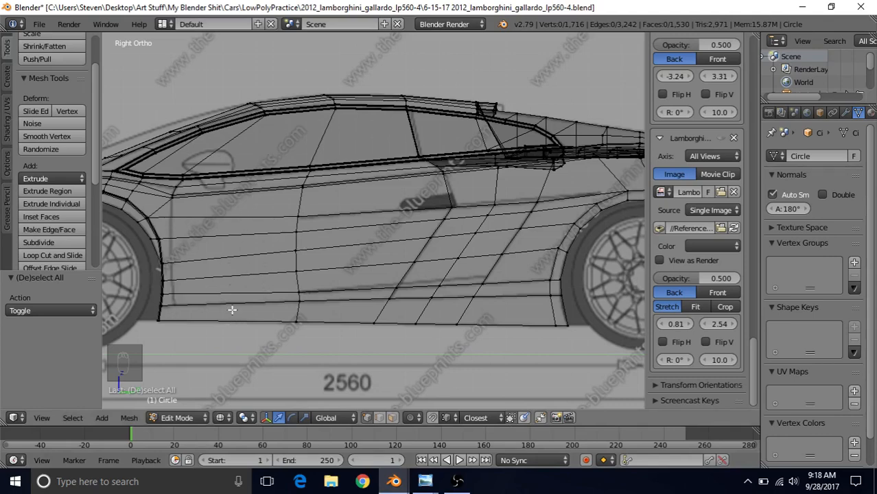
# Step: Add one centred vertical loop cut through the front half of the door, running up over the side window
pyautogui.hotkey('ctrl', 'r')
pyautogui.click(246, 198)
pyautogui.rightClick(247, 197)
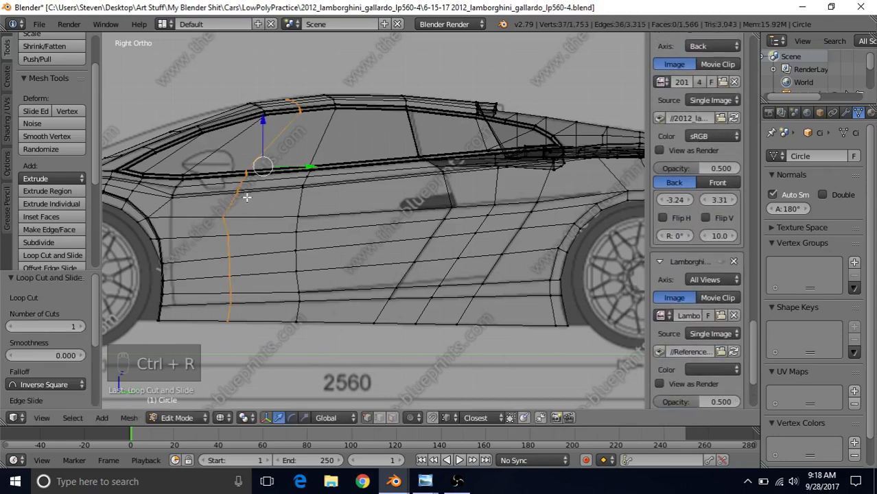
# Step: Slide the new loop's vertex on the third horizontal edge from the bottom toward the front wheel by a factor of about 0.047
pyautogui.keyDown('shift'); pyautogui.moveTo(270, 252); pyautogui.dragTo(285, 249, button='middle'); pyautogui.keyUp('shift')
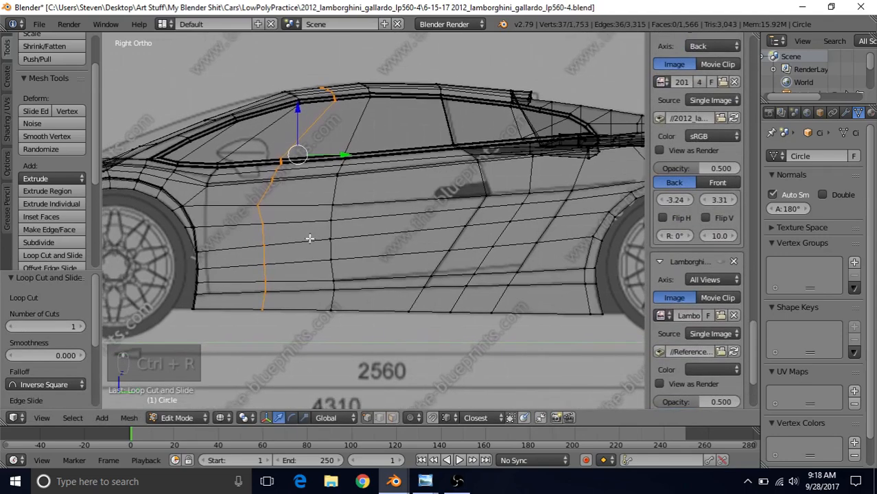
pyautogui.scroll(1, 277, 253)
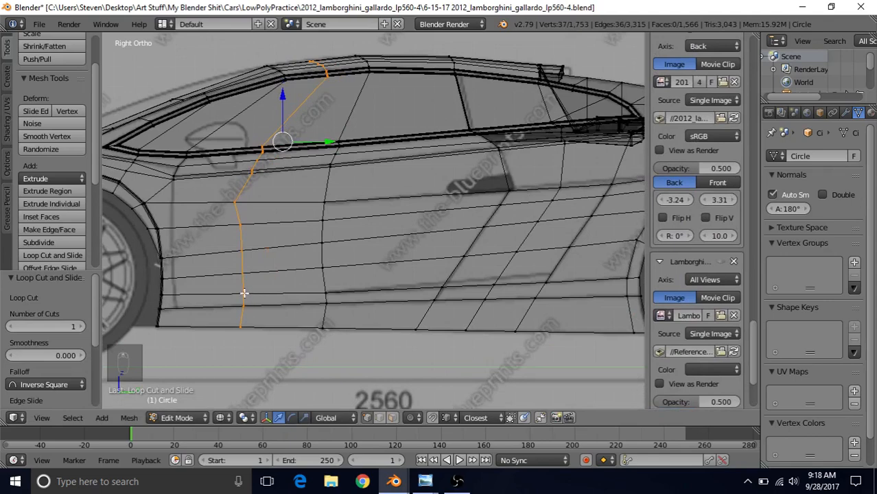
pyautogui.rightClick(244, 293)
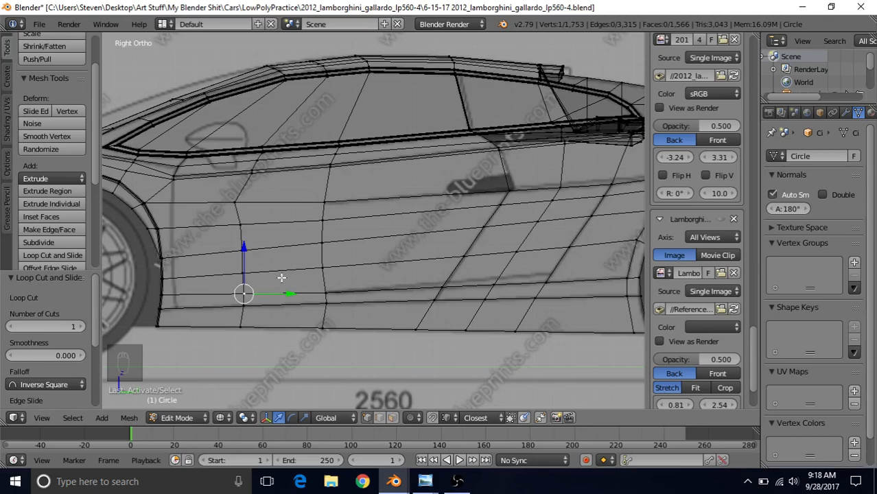
pyautogui.press('g')
pyautogui.press('g')
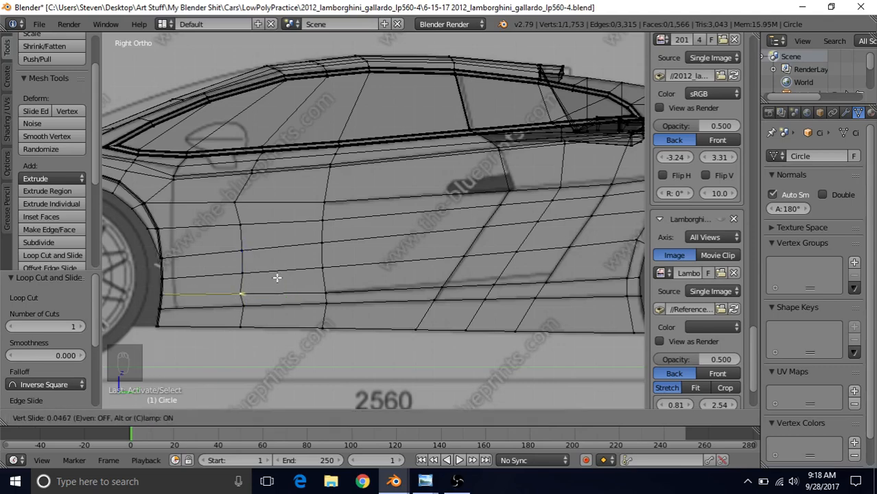
pyautogui.click(277, 277)
# Step: Slide the new loop's two vertices just below the door crease toward the front wheel by factors of about 0.079 and 0.085
pyautogui.rightClick(243, 220)
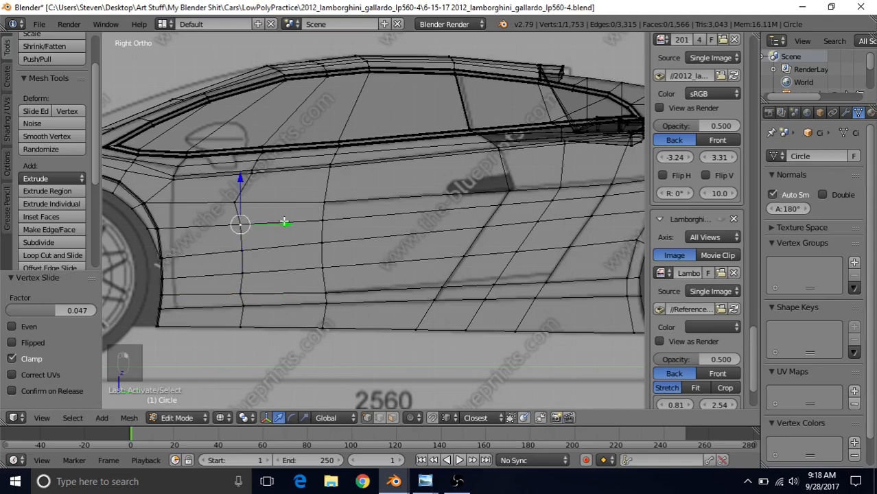
pyautogui.press('g')
pyautogui.press('g')
pyautogui.click(277, 223)
pyautogui.rightClick(243, 248)
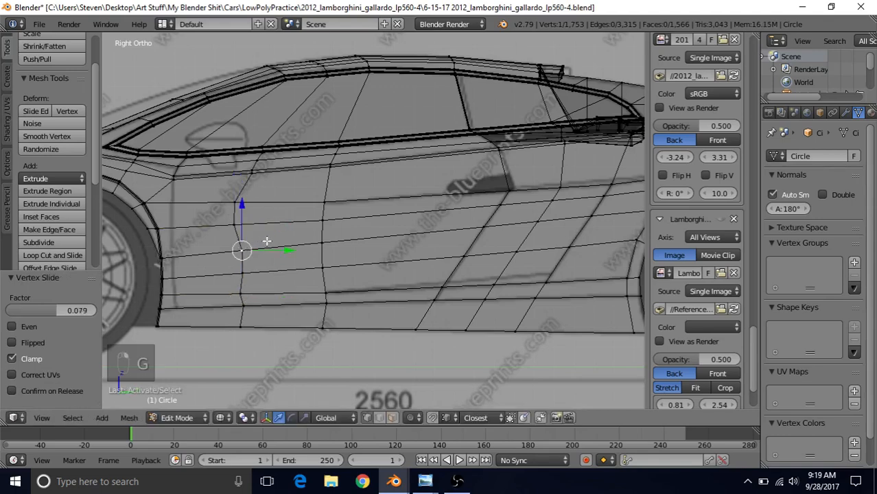
pyautogui.press('g')
pyautogui.press('g')
pyautogui.click(257, 243)
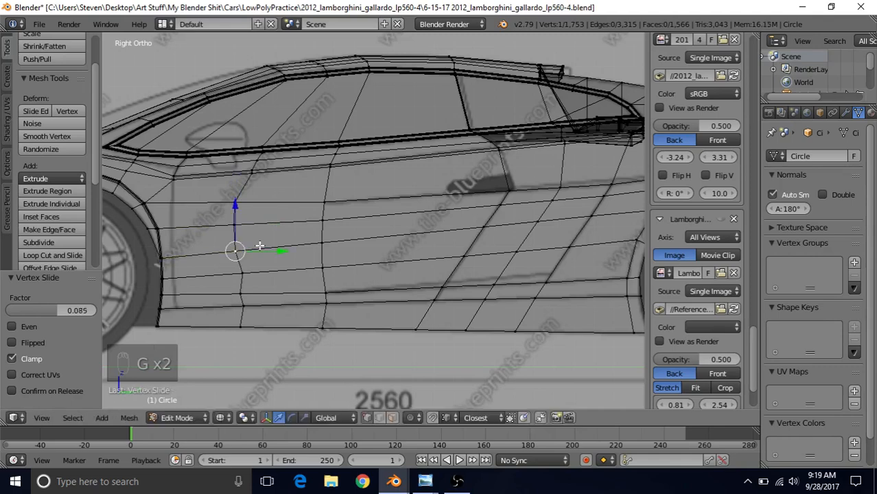
# Step: Slide the loop's mid-door vertex toward the front wheel by about 0.064 and its second-lowest vertex by about 0.023
pyautogui.rightClick(241, 275)
pyautogui.press('g')
pyautogui.press('g')
pyautogui.click(237, 274)
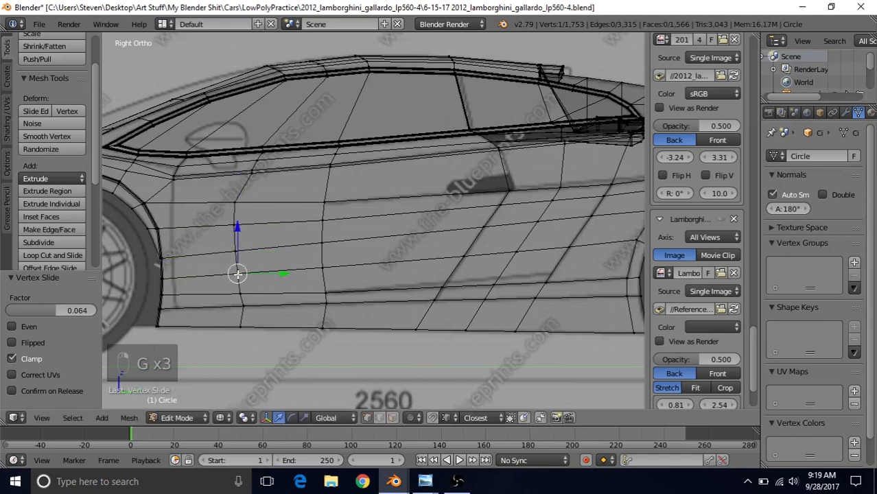
pyautogui.rightClick(241, 306)
pyautogui.press('g')
pyautogui.press('g')
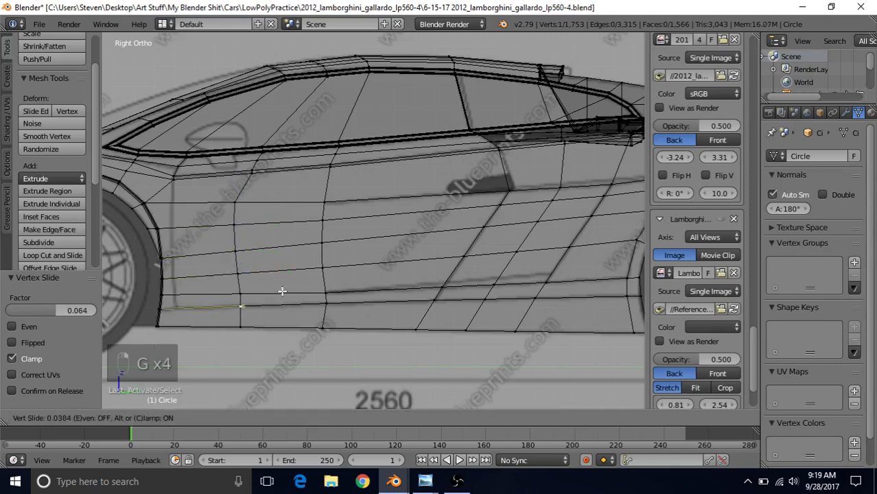
pyautogui.click(283, 290)
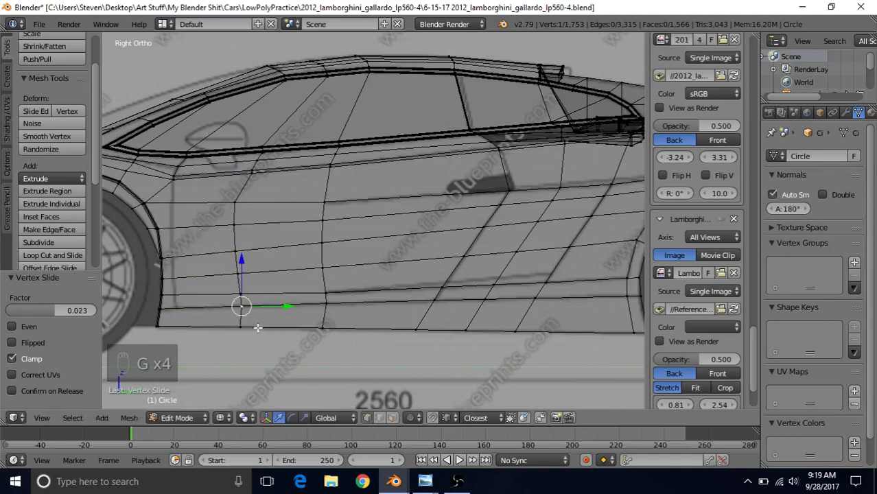
# Step: Align the loop's lower end by sliding its bottom vertex by about 0.015 and the vertex above it by about 0.008
pyautogui.rightClick(251, 331)
pyautogui.press('g')
pyautogui.press('g')
pyautogui.click(286, 321)
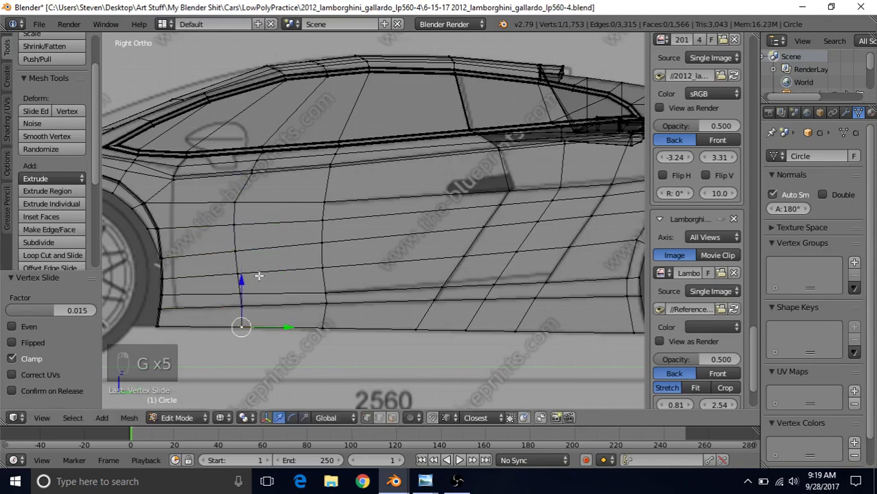
pyautogui.rightClick(241, 304)
pyautogui.press('g')
pyautogui.press('g')
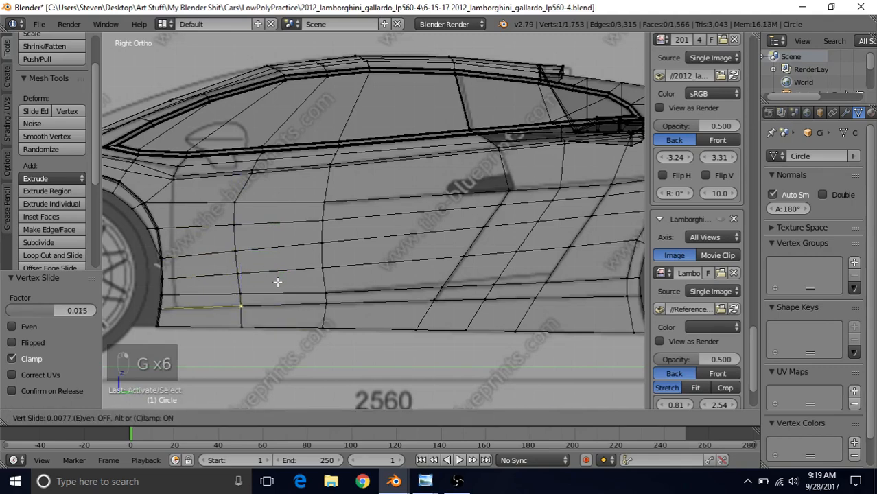
pyautogui.click(278, 282)
# Step: Slide the new loop's third vertex from the bottom down along the loop by a factor of about 0.202
pyautogui.keyDown('shift'); pyautogui.moveTo(337, 230); pyautogui.dragTo(350, 220, button='middle'); pyautogui.keyUp('shift')
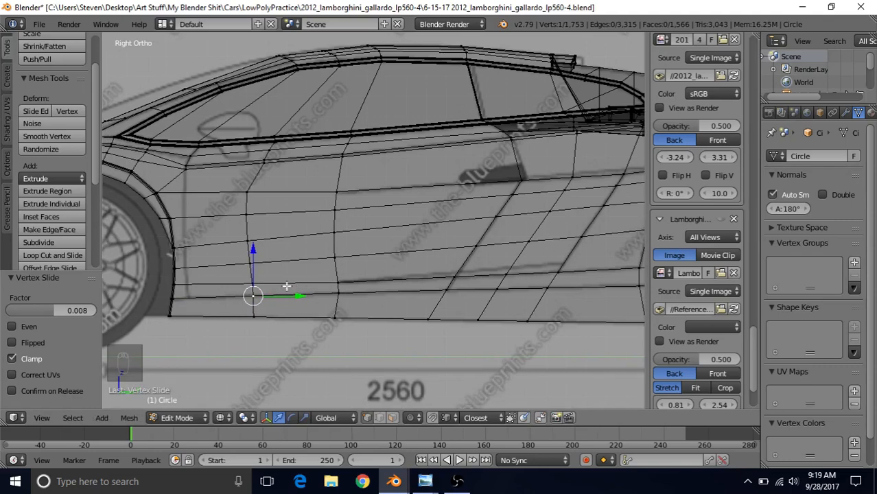
pyautogui.rightClick(251, 283)
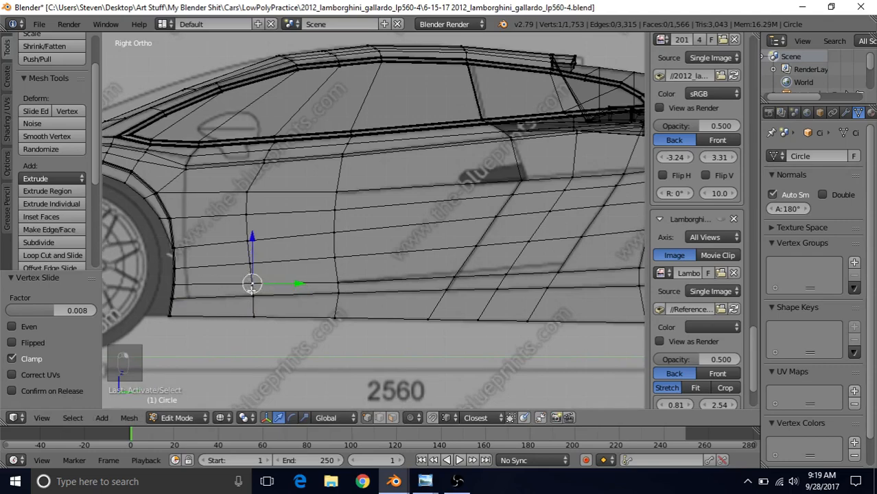
pyautogui.press('g')
pyautogui.press('g')
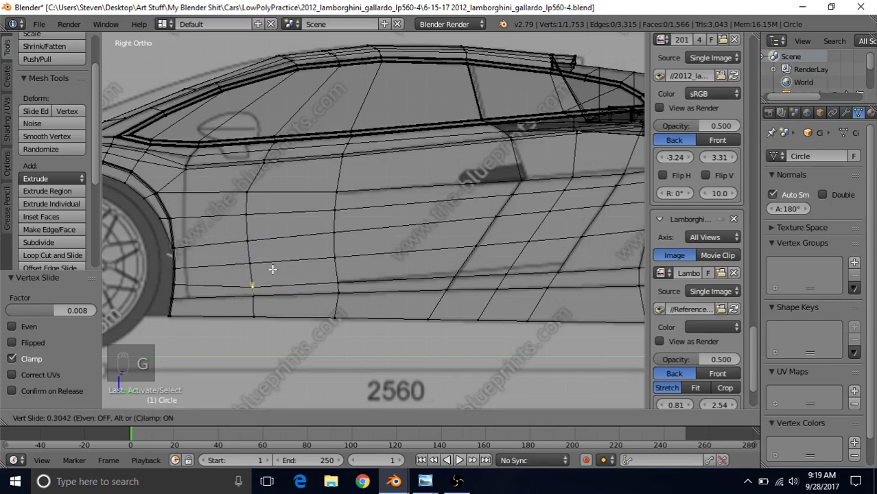
pyautogui.click(272, 268)
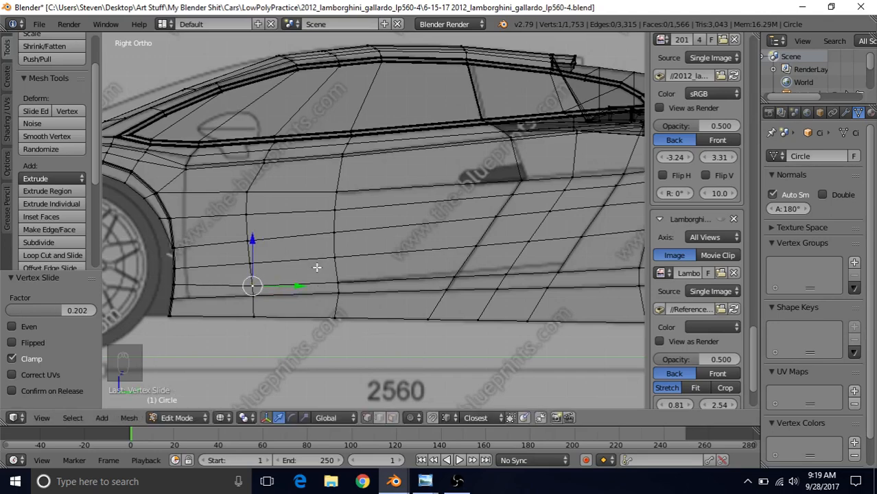
# Step: Inspect the door crease vertices up to the door handle and compare them with the angled white Gallardo photo in Windows Photo Viewer
pyautogui.rightClick(326, 198)
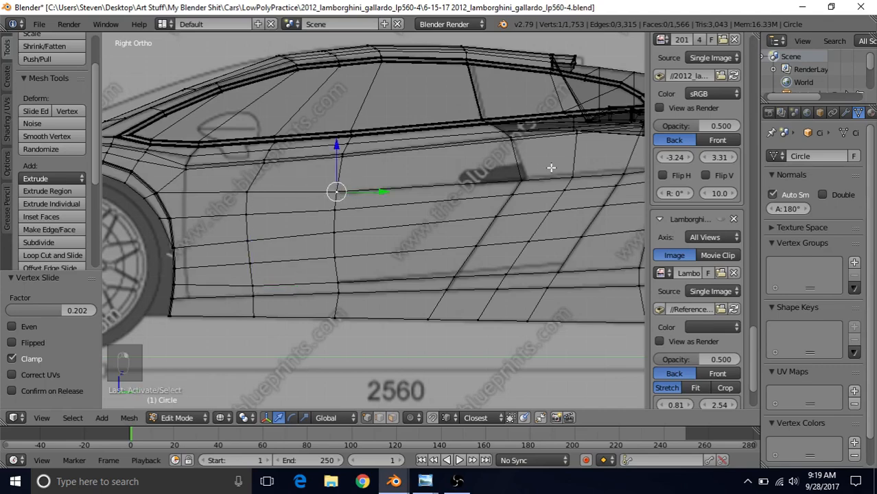
pyautogui.keyDown('shift'); pyautogui.moveTo(439, 238); pyautogui.dragTo(280, 271, button='middle'); pyautogui.keyUp('shift')
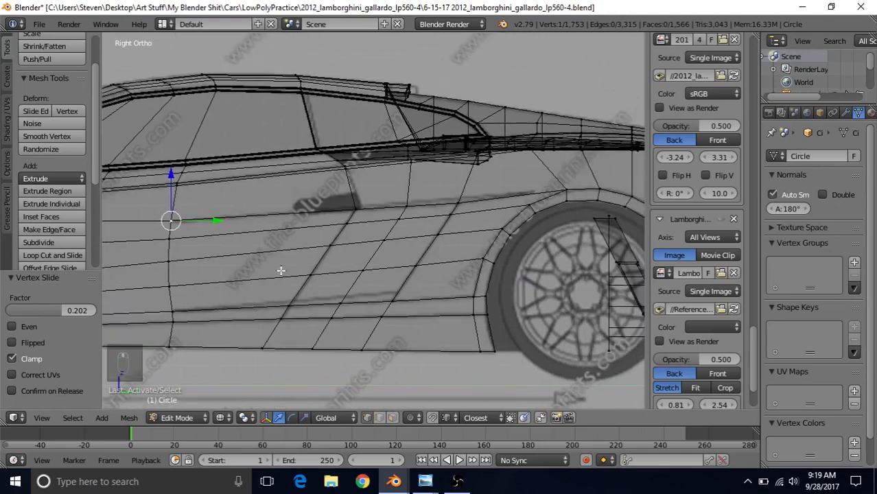
pyautogui.scroll(1, 346, 252)
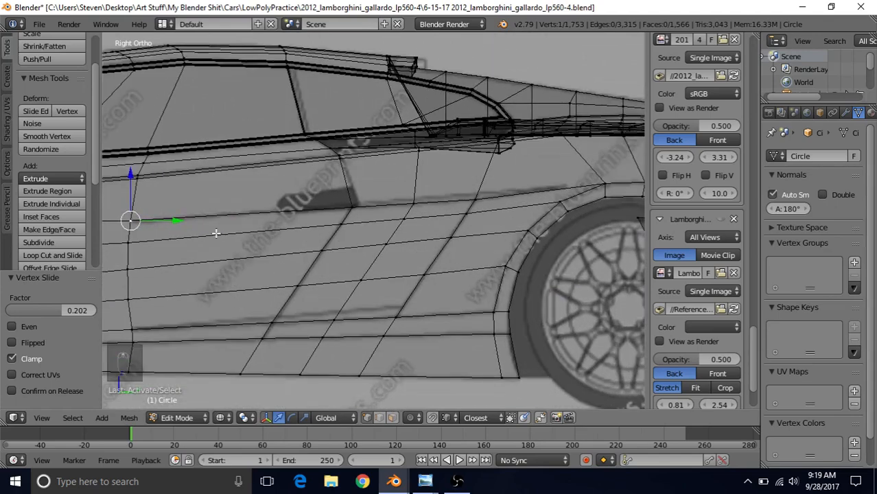
pyautogui.rightClick(335, 198)
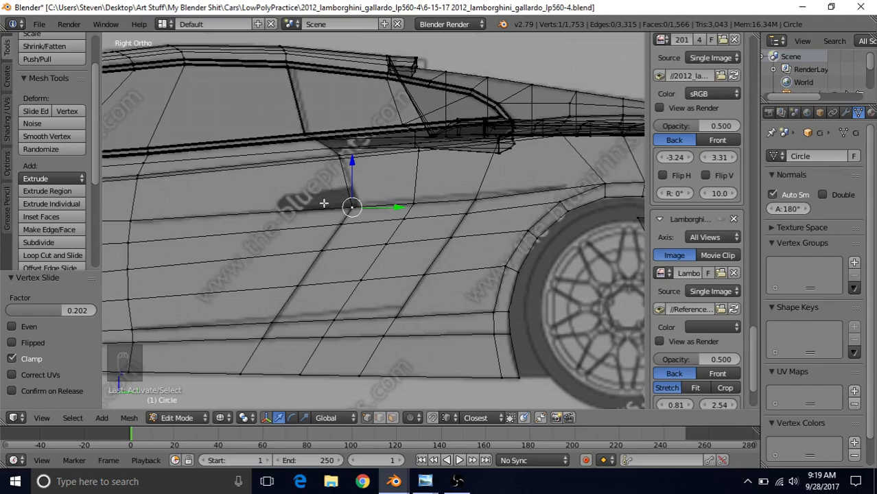
pyautogui.moveTo(424, 481)
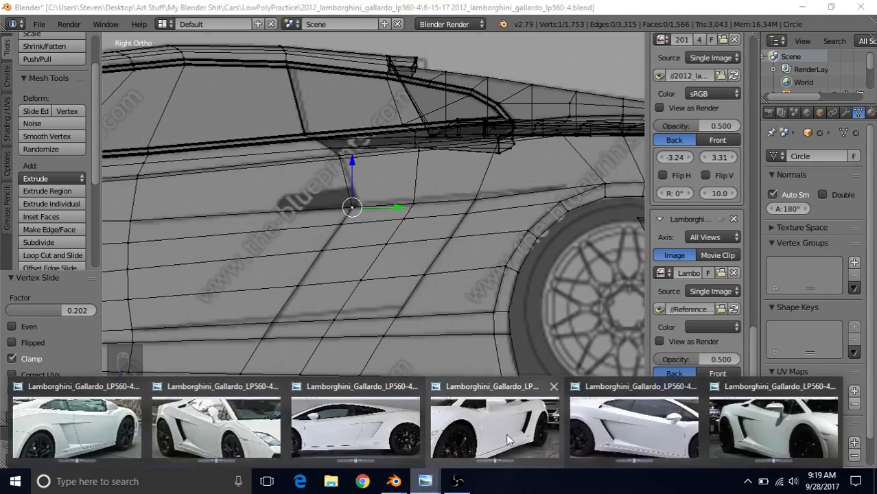
pyautogui.click(611, 434)
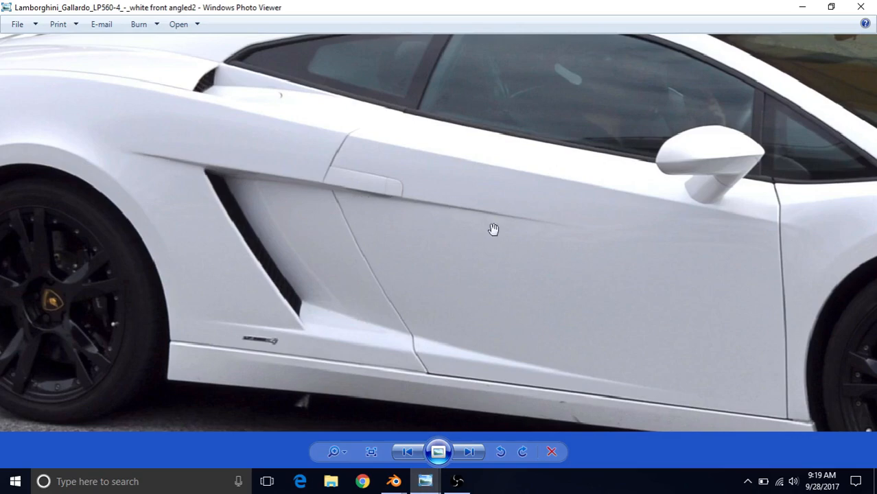
pyautogui.moveTo(393, 480)
pyautogui.click(509, 415)
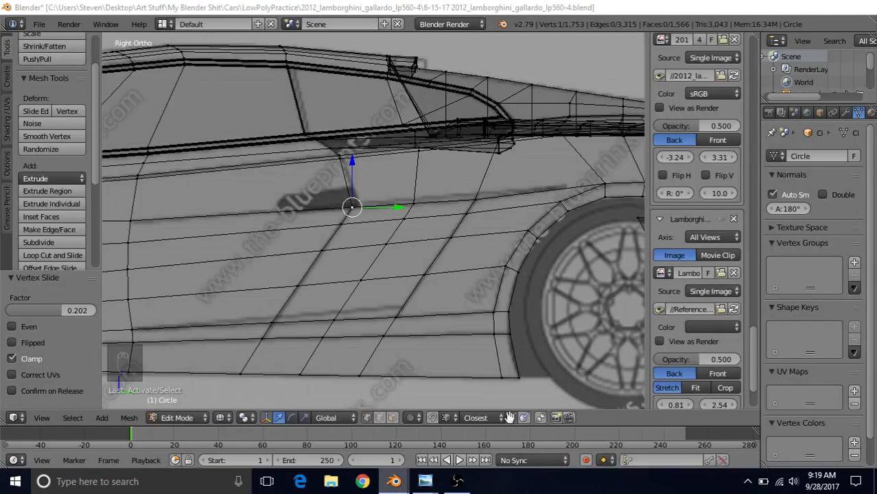
# Step: Raise the three crease vertices between the door handle's rear end and the rear wheel by about 0.019, 0.024 and 0.029 to follow the blueprint
pyautogui.press('g')
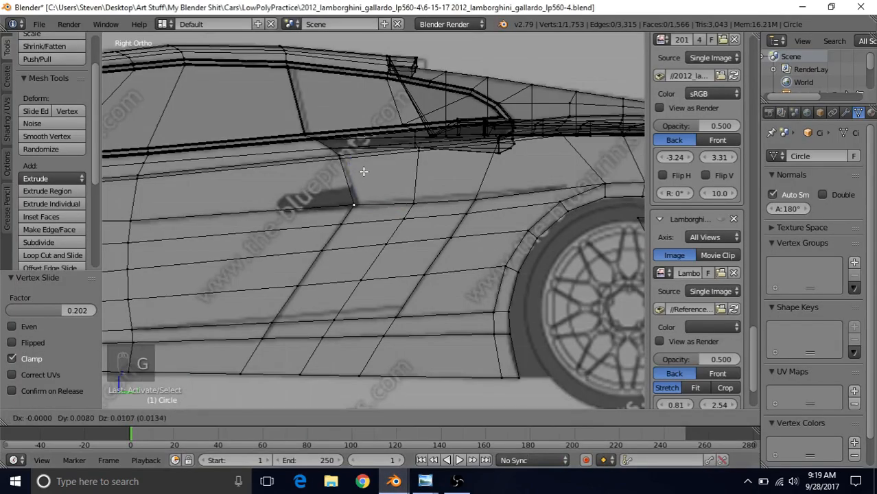
pyautogui.click(364, 170)
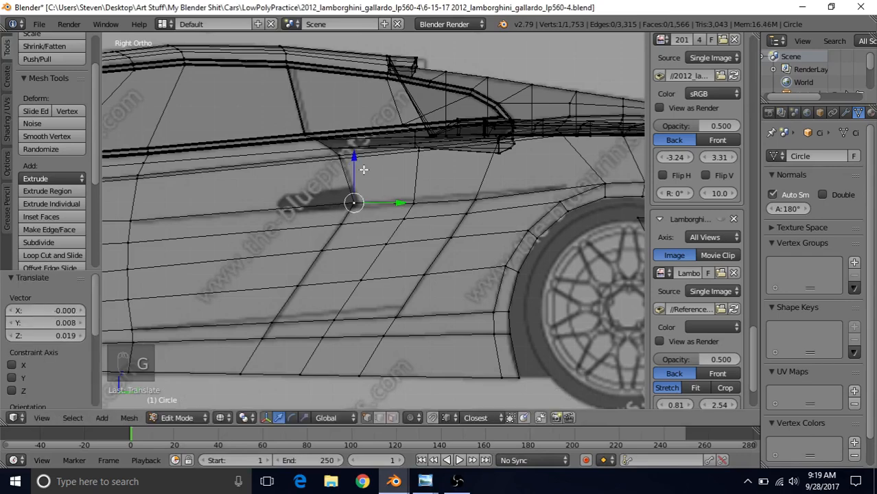
pyautogui.press('g')
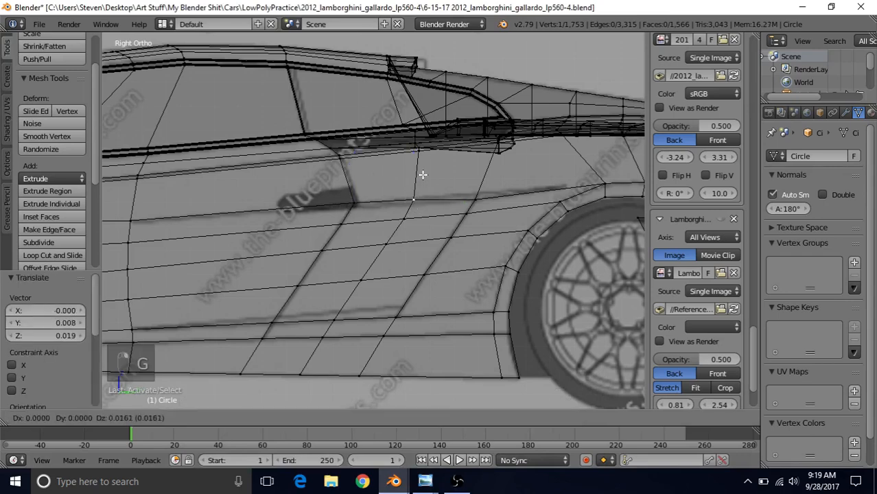
pyautogui.click(424, 173)
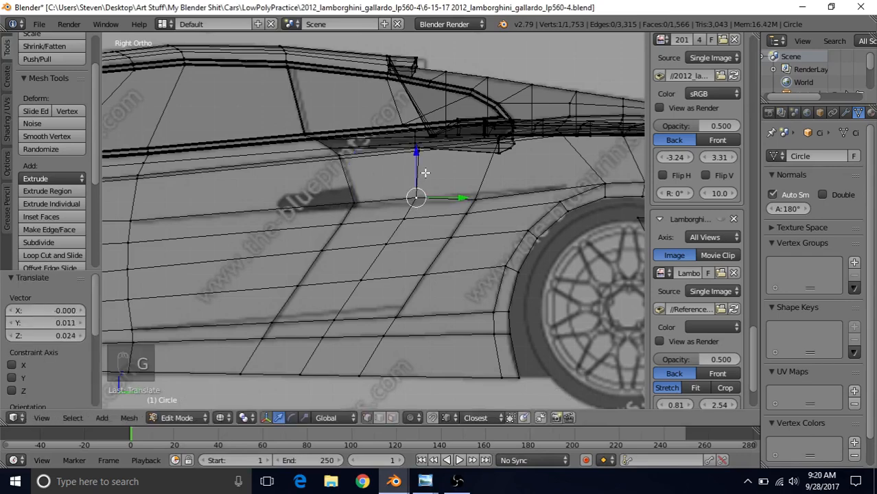
pyautogui.rightClick(478, 195)
pyautogui.press('g')
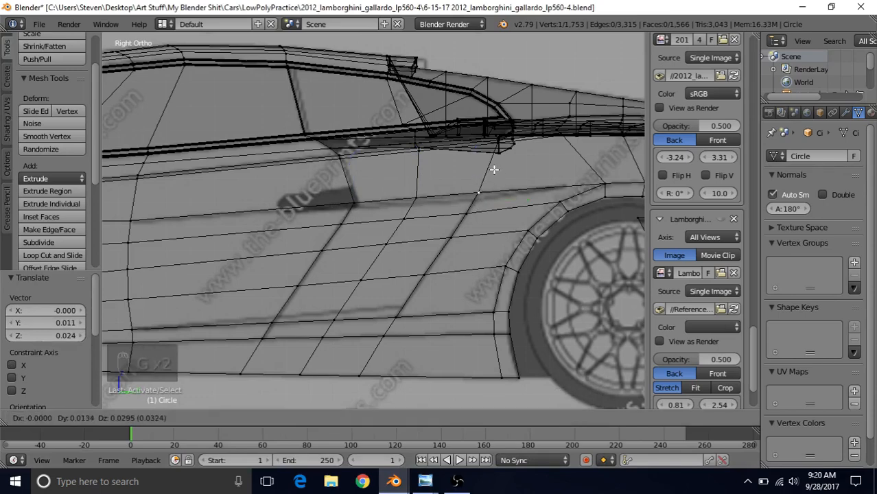
pyautogui.click(494, 170)
pyautogui.keyDown('shift'); pyautogui.moveTo(450, 256); pyautogui.dragTo(428, 247, button='middle'); pyautogui.keyUp('shift')
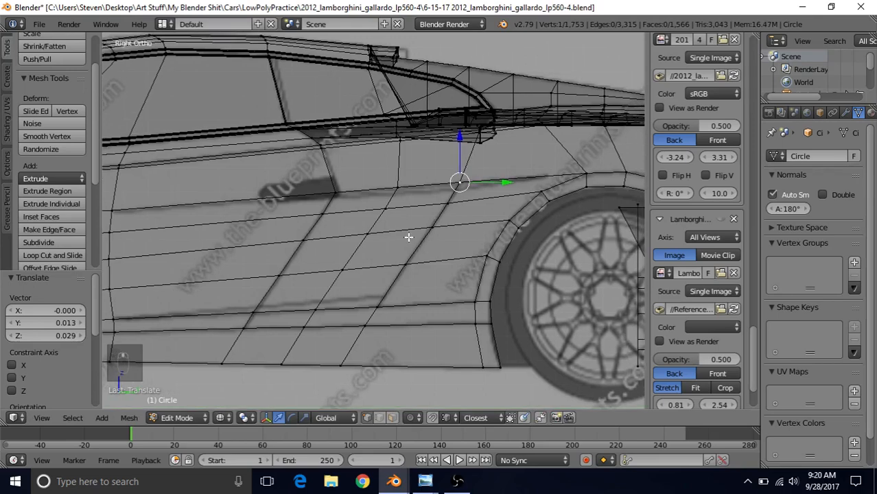
# Step: Check the side intake in the "white front angled2" photo and add one loop cut between the rearmost slanted edge line and the rear wheel arch
pyautogui.moveTo(426, 481)
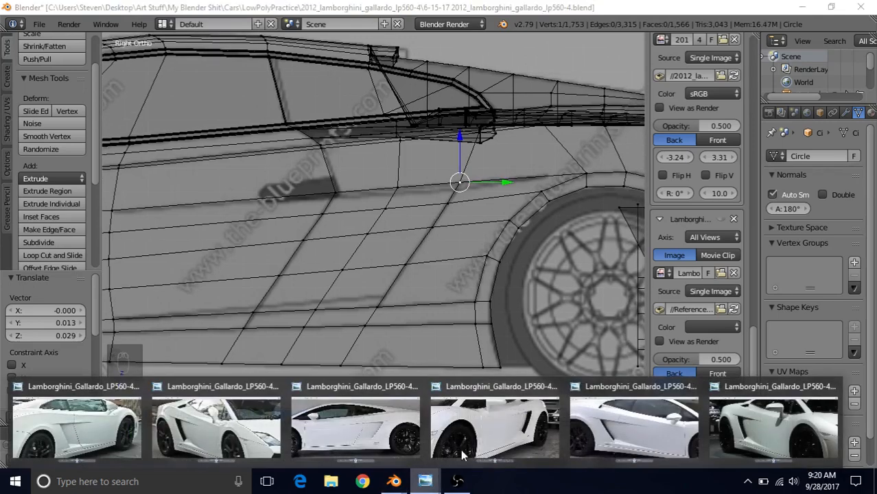
pyautogui.moveTo(585, 388)
pyautogui.click(638, 420)
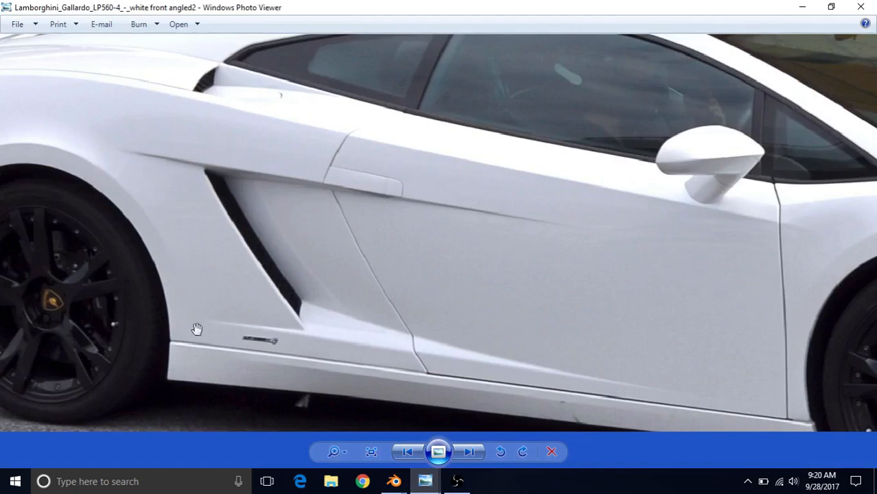
pyautogui.moveTo(394, 481)
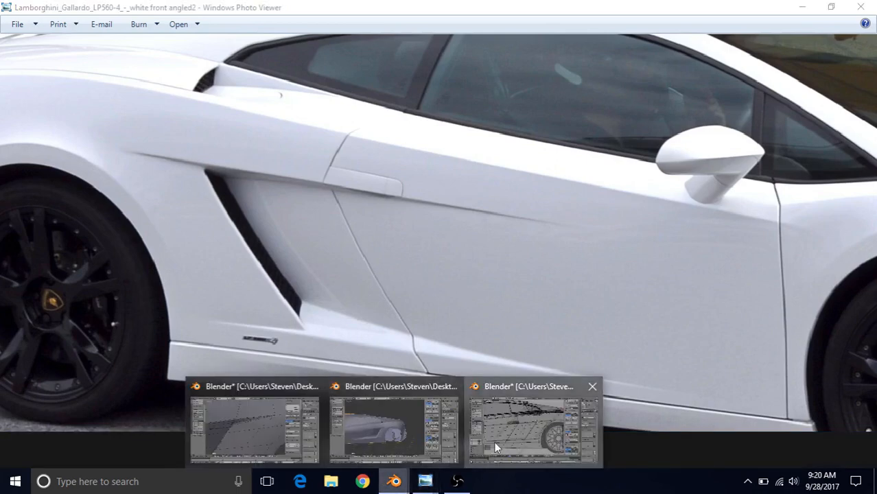
pyautogui.click(493, 441)
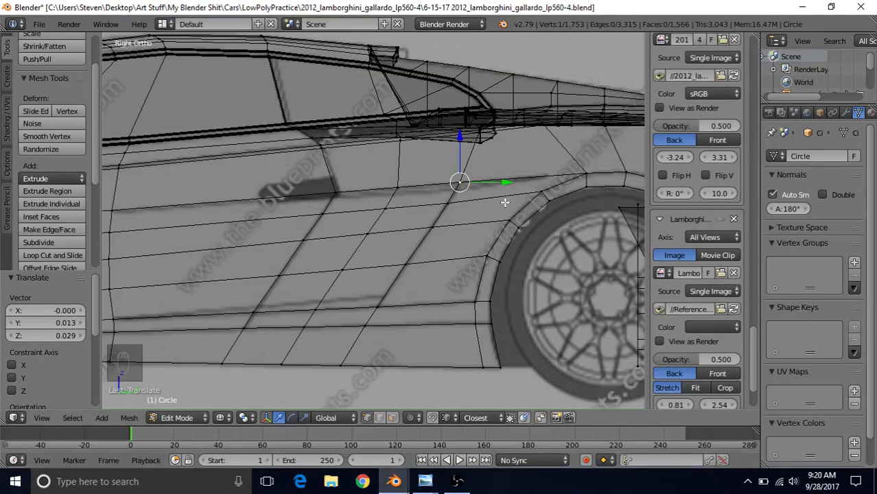
pyautogui.keyDown('shift'); pyautogui.moveTo(498, 199); pyautogui.dragTo(457, 206, button='middle'); pyautogui.keyUp('shift')
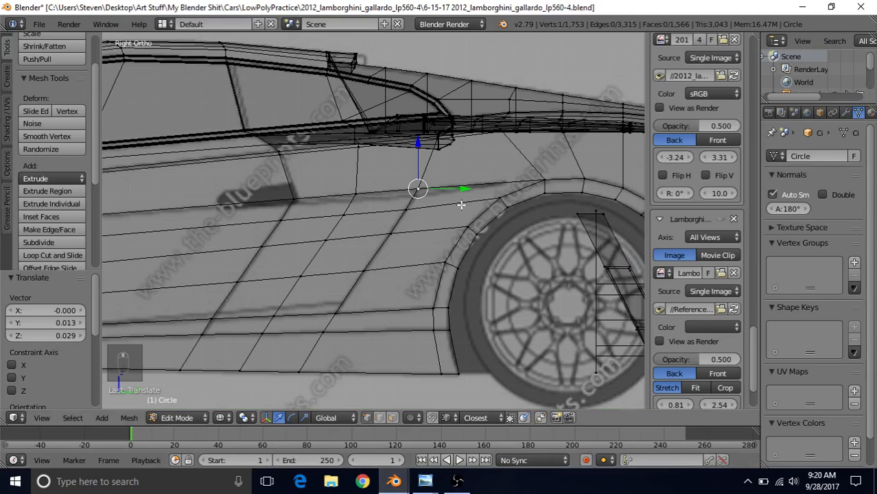
pyautogui.hotkey('ctrl', 'r')
pyautogui.click(461, 206)
pyautogui.click(461, 205)
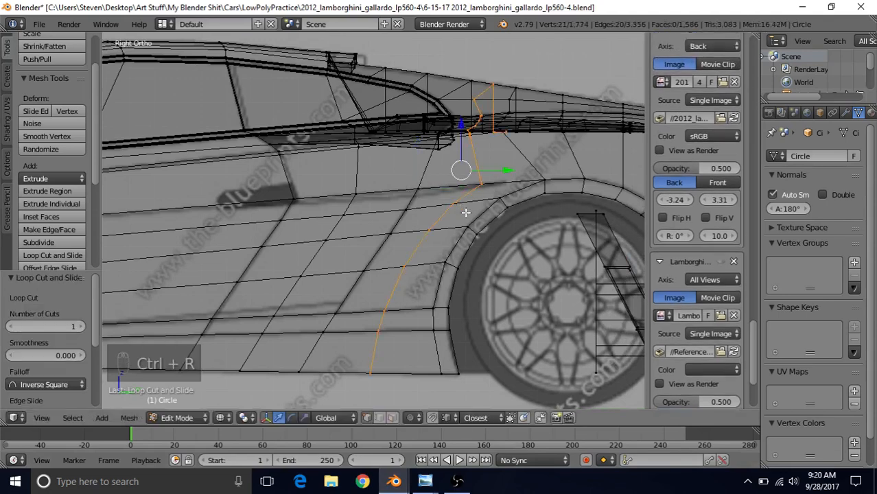
pyautogui.keyDown('shift'); pyautogui.moveTo(461, 205); pyautogui.dragTo(430, 219, button='middle'); pyautogui.keyUp('shift')
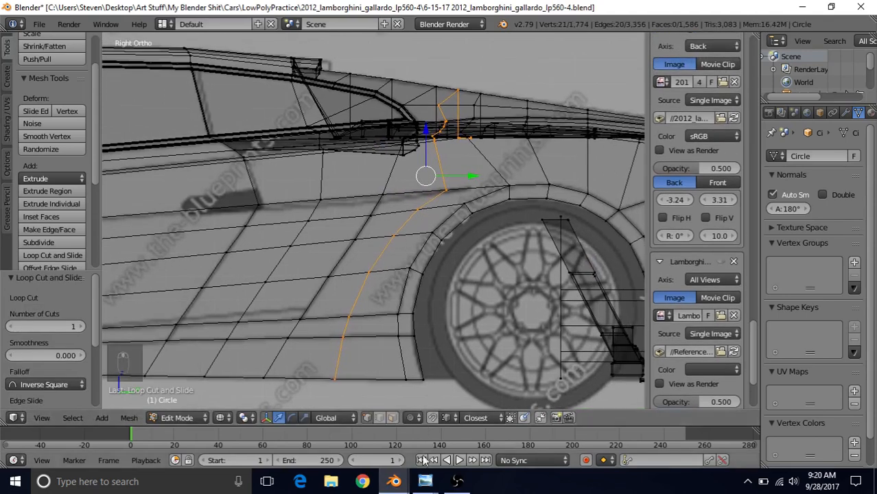
# Step: Compare the side and "white front angled2" photos, and slide the new loop's crease vertex toward the rear wheel arch by about 0.112
pyautogui.moveTo(425, 481)
pyautogui.click(624, 421)
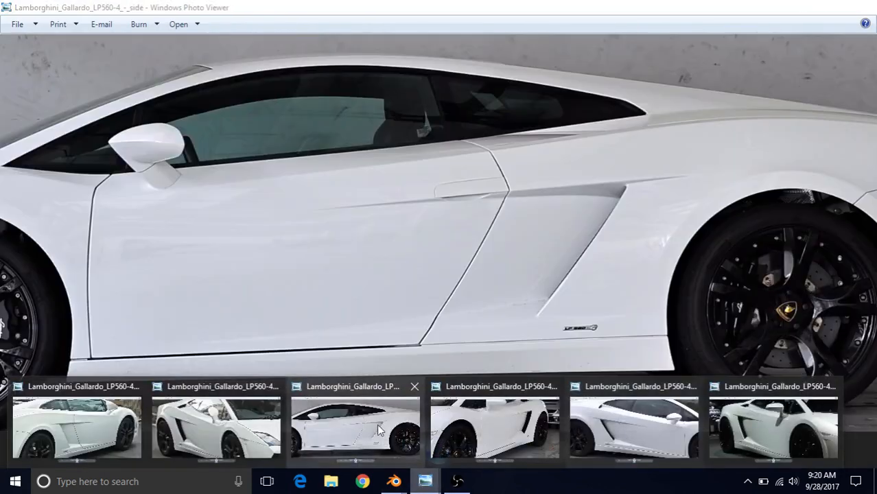
pyautogui.click(386, 449)
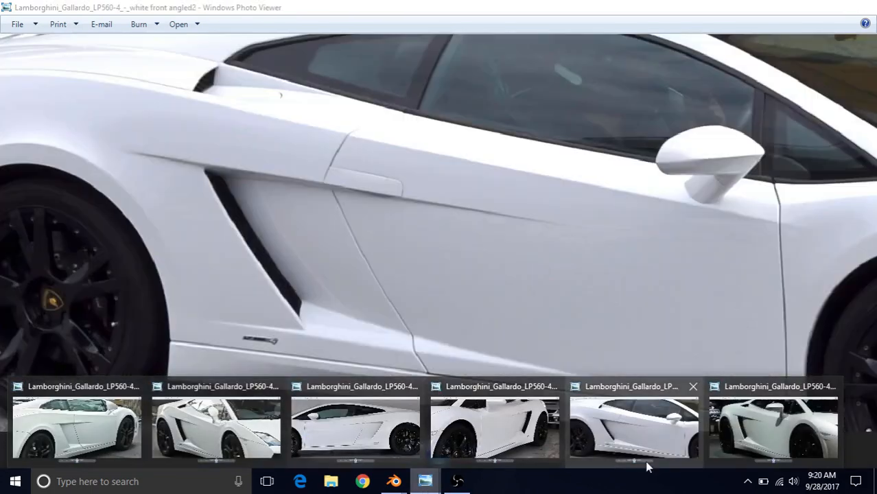
pyautogui.click(646, 459)
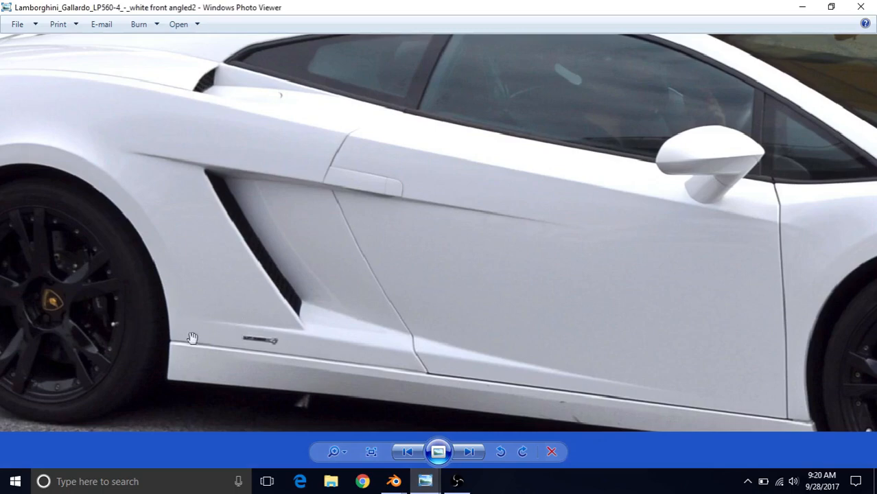
pyautogui.click(497, 424)
pyautogui.scroll(4, 498, 306)
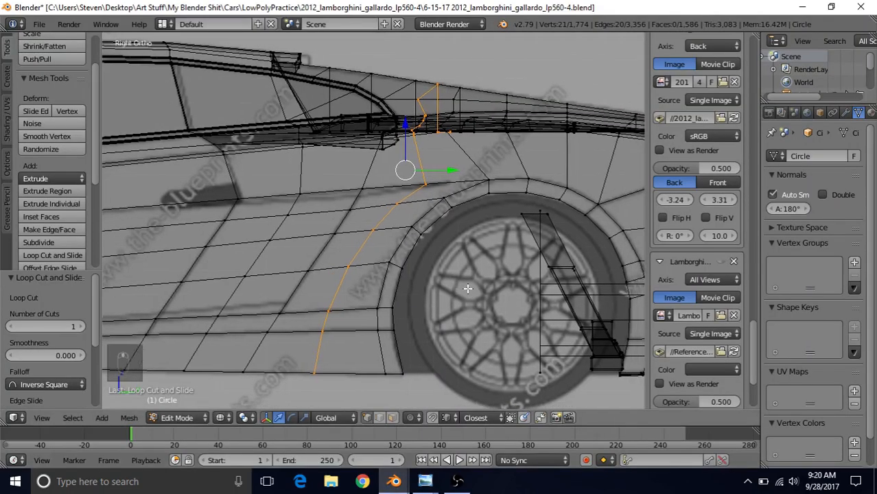
pyautogui.rightClick(442, 167)
pyautogui.press('g')
pyautogui.press('g')
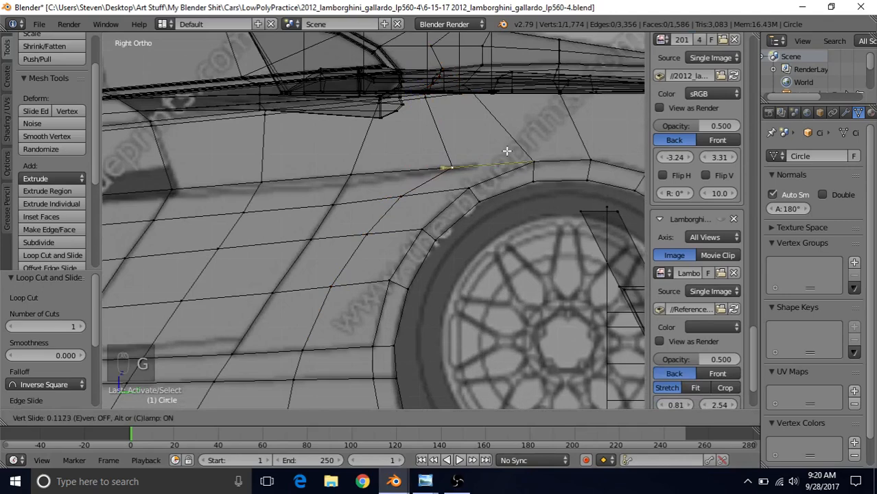
pyautogui.click(506, 151)
pyautogui.keyDown('shift'); pyautogui.moveTo(380, 299); pyautogui.dragTo(395, 251, button='middle'); pyautogui.keyUp('shift')
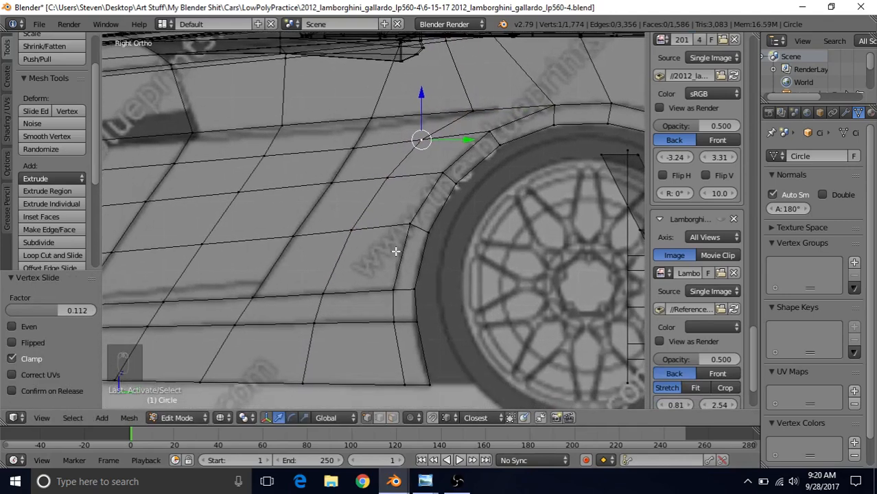
# Step: Slide the new loop's third, fourth and fifth vertices from the bottom toward the wheel arch by about 0.231, 0.174 and 0.024
pyautogui.rightClick(329, 301)
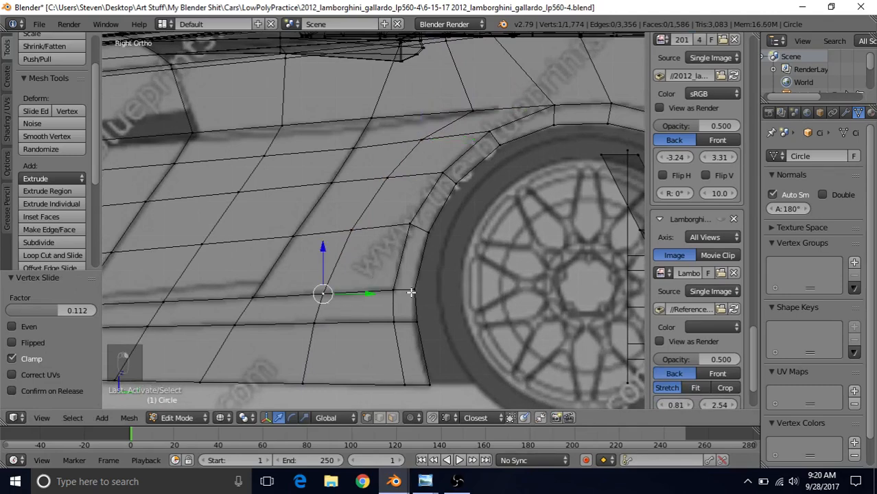
pyautogui.press('g')
pyautogui.press('g')
pyautogui.click(423, 290)
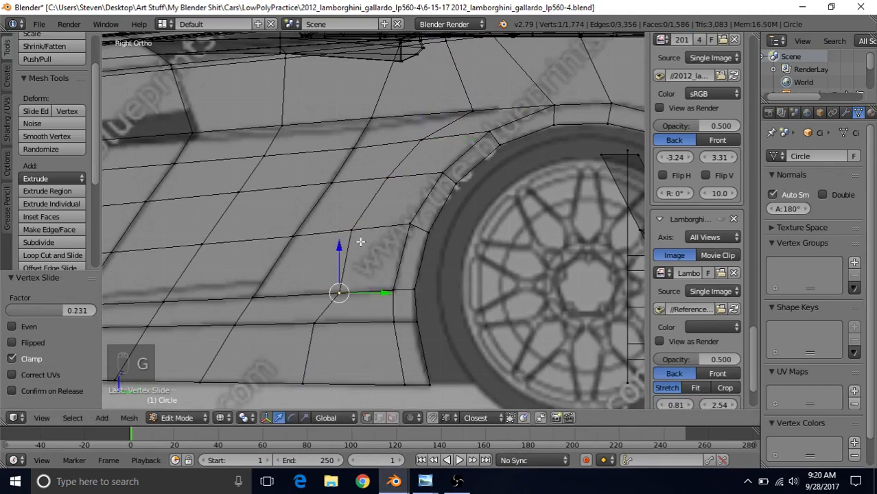
pyautogui.press('g')
pyautogui.click(412, 235)
pyautogui.rightClick(386, 177)
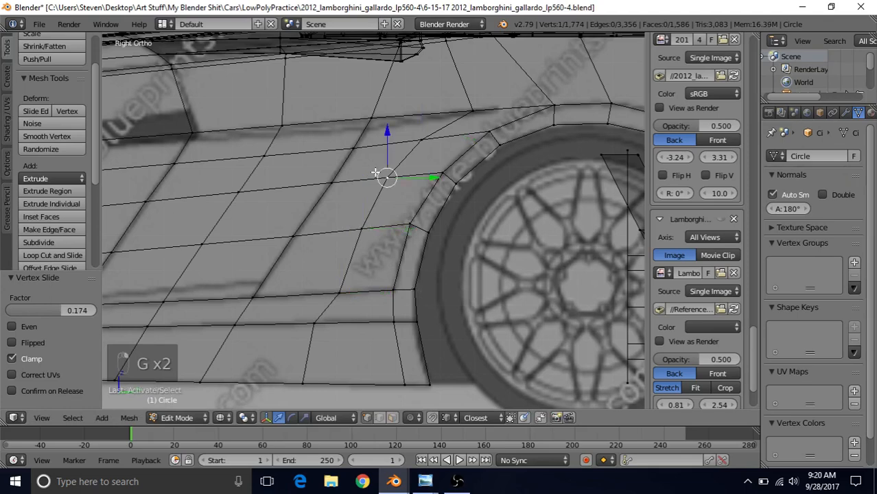
pyautogui.press('g')
pyautogui.press('g')
pyautogui.click(442, 174)
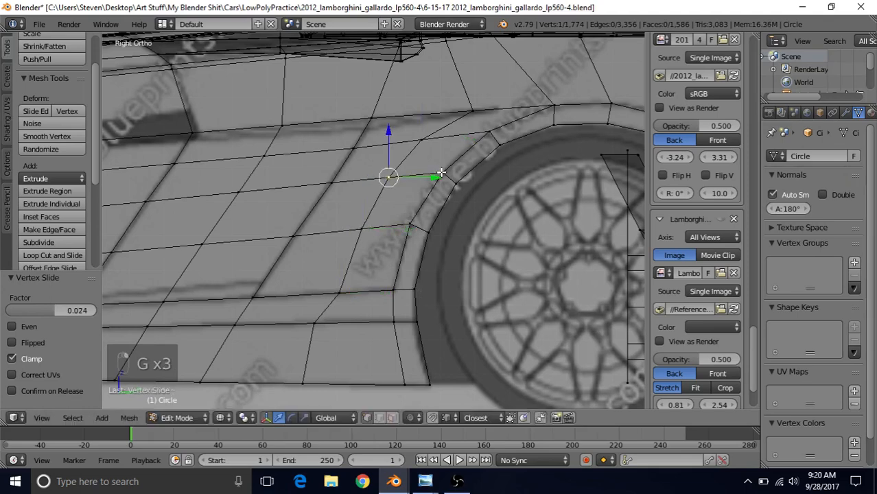
# Step: Slide the new loop's second-lowest vertex toward the wheel arch by about 0.193 and its bottom vertex by about 0.069
pyautogui.rightClick(315, 324)
pyautogui.press('g')
pyautogui.press('g')
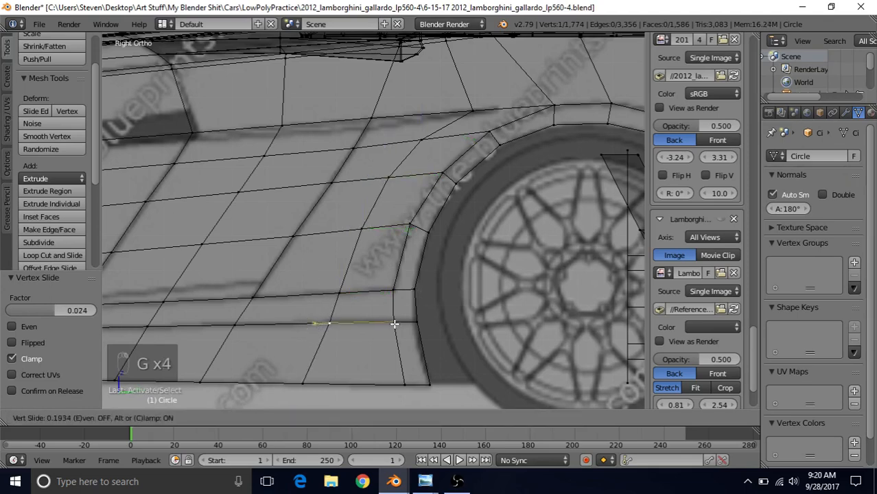
pyautogui.click(395, 324)
pyautogui.rightClick(302, 382)
pyautogui.press('g')
pyautogui.press('g')
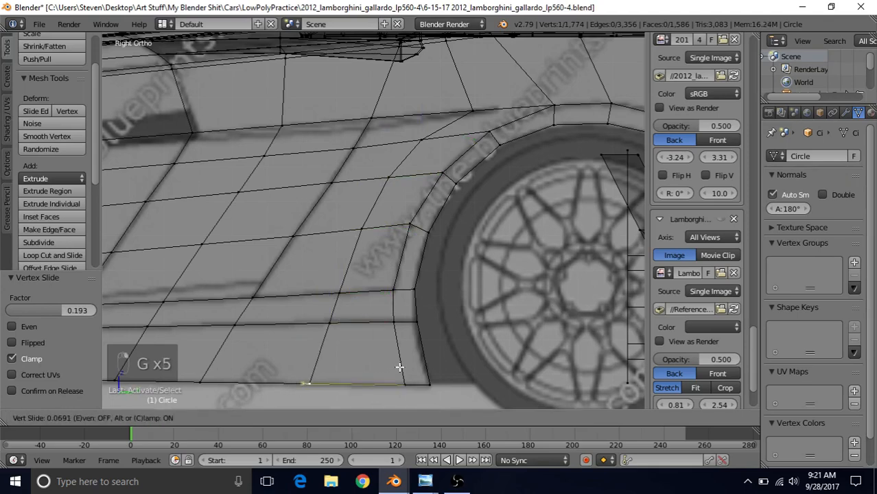
pyautogui.click(399, 367)
# Step: Straighten the loop's lower part by sliding its third vertex from the bottom down by about 0.029 and its second-lowest vertex forward by about 0.020
pyautogui.rightClick(331, 321)
pyautogui.rightClick(340, 293)
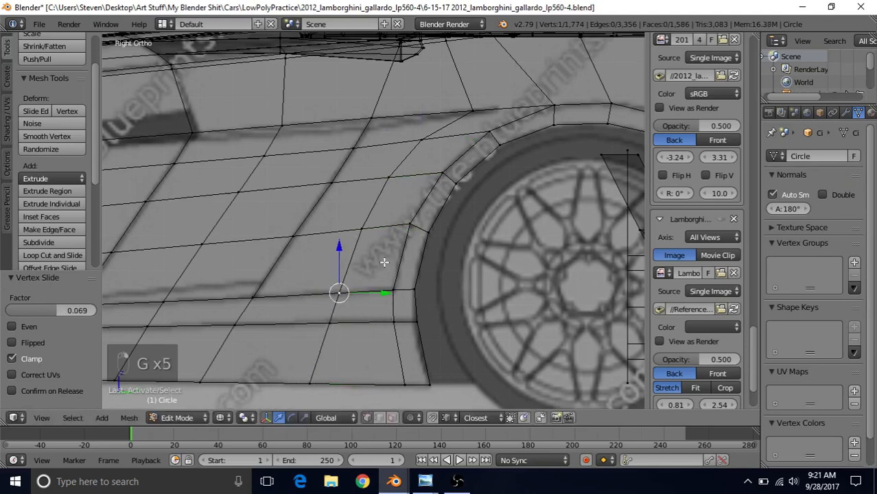
pyautogui.press('g')
pyautogui.press('g')
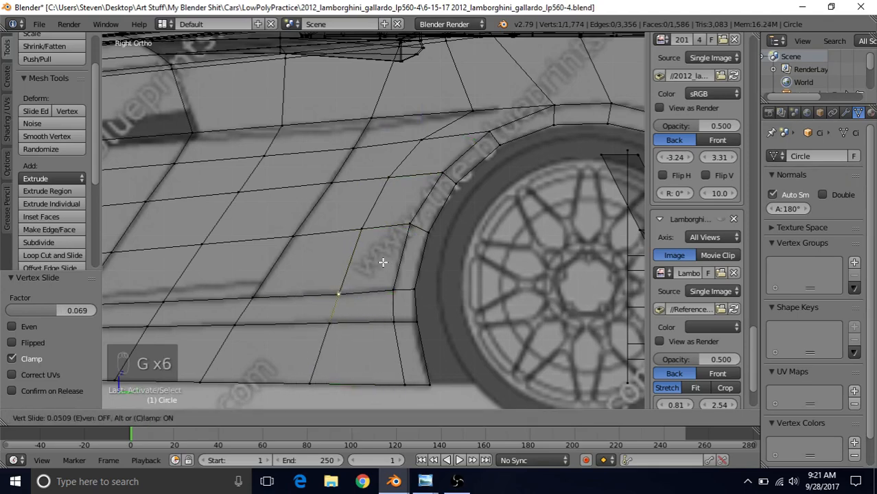
pyautogui.click(377, 267)
pyautogui.rightClick(324, 318)
pyautogui.press('g')
pyautogui.press('g')
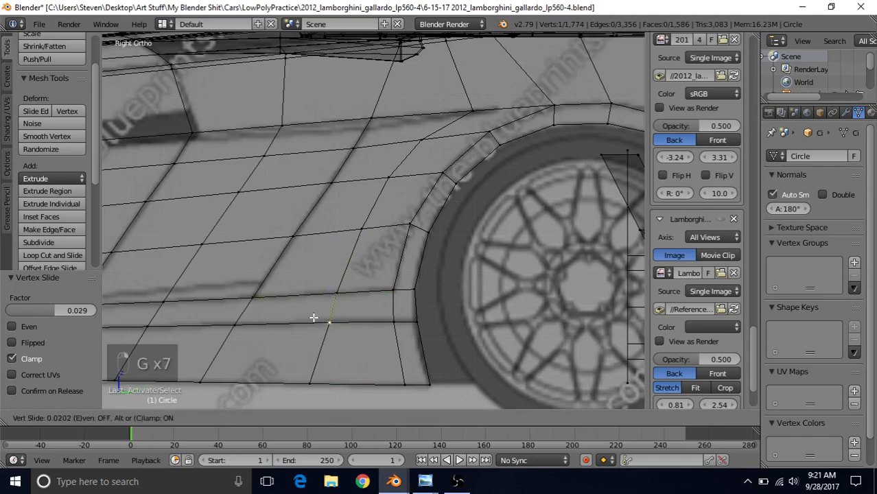
pyautogui.click(313, 317)
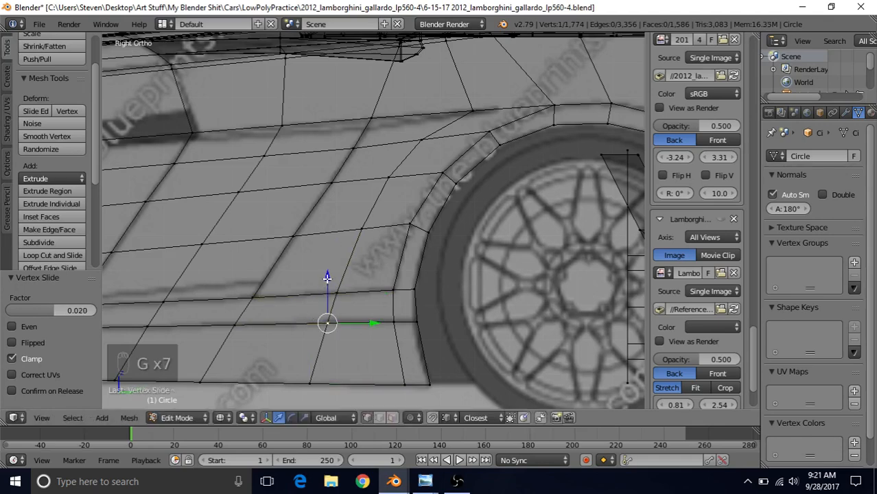
# Step: Review the whole side panel mesh and compare its door gap and intake area with the "white front angled2" photo
pyautogui.scroll(-4, 332, 295)
pyautogui.keyDown('shift'); pyautogui.moveTo(258, 254); pyautogui.dragTo(313, 265, button='middle'); pyautogui.keyUp('shift')
pyautogui.keyDown('shift'); pyautogui.moveTo(267, 203); pyautogui.dragTo(342, 206, button='middle'); pyautogui.keyUp('shift')
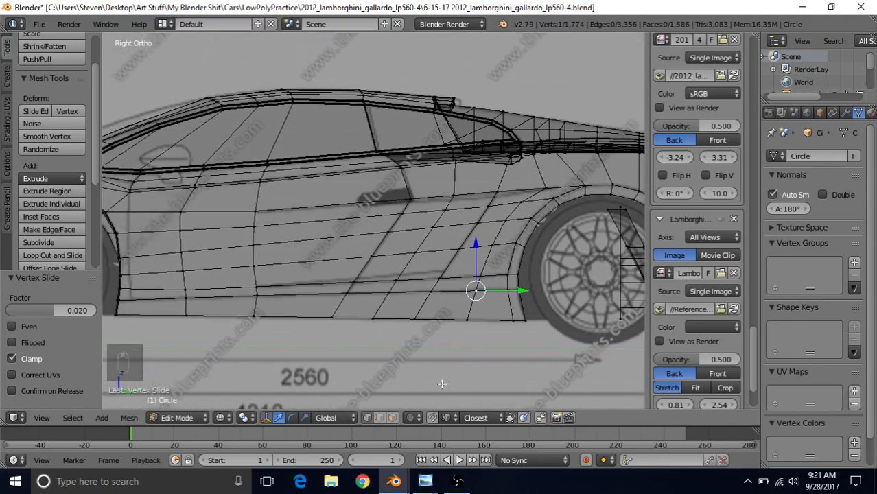
pyautogui.moveTo(427, 480)
pyautogui.click(604, 439)
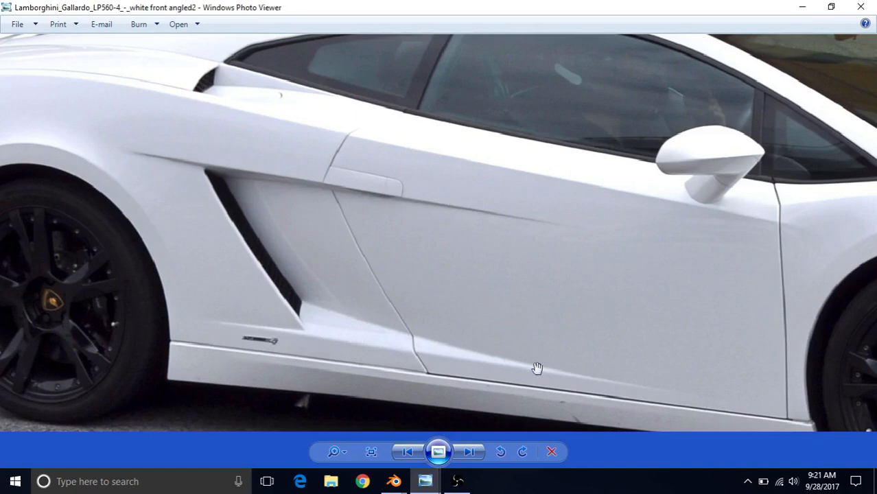
pyautogui.moveTo(394, 481)
pyautogui.click(491, 424)
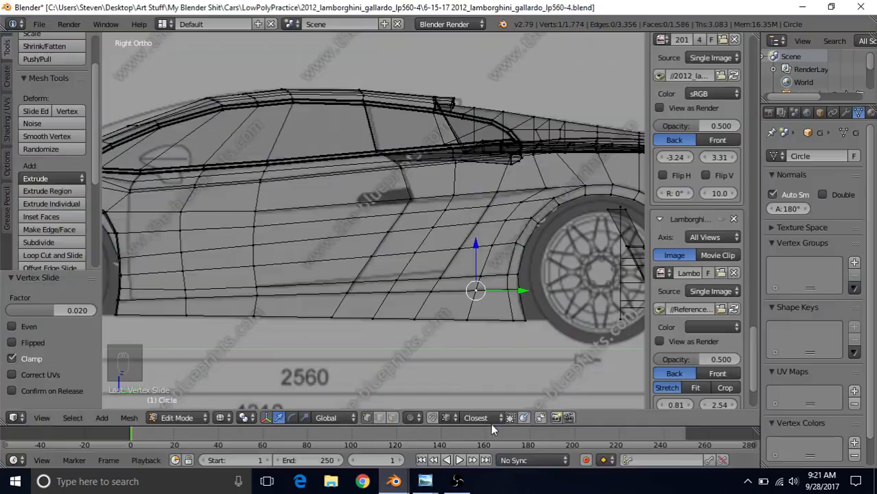
# Step: Subdivide the three short slanted edges directly below the crease line, between the door gap and the intake's rear line, with one cut
pyautogui.scroll(1, 410, 252)
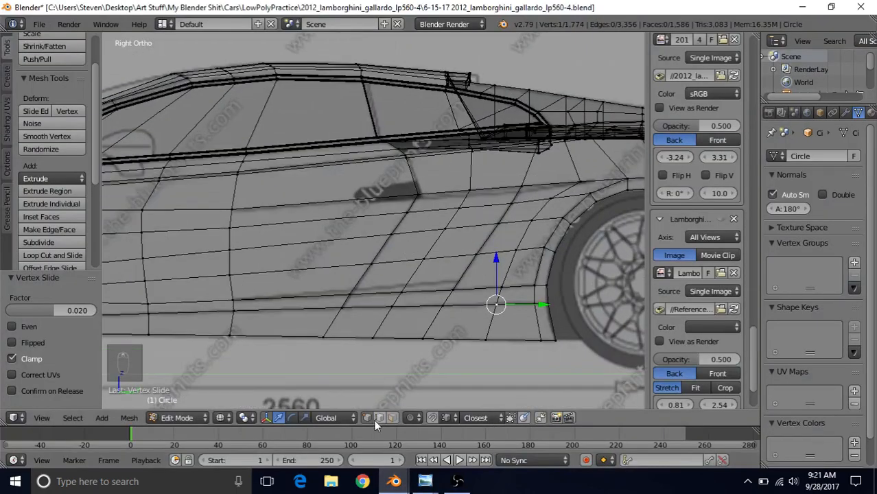
pyautogui.press('a')
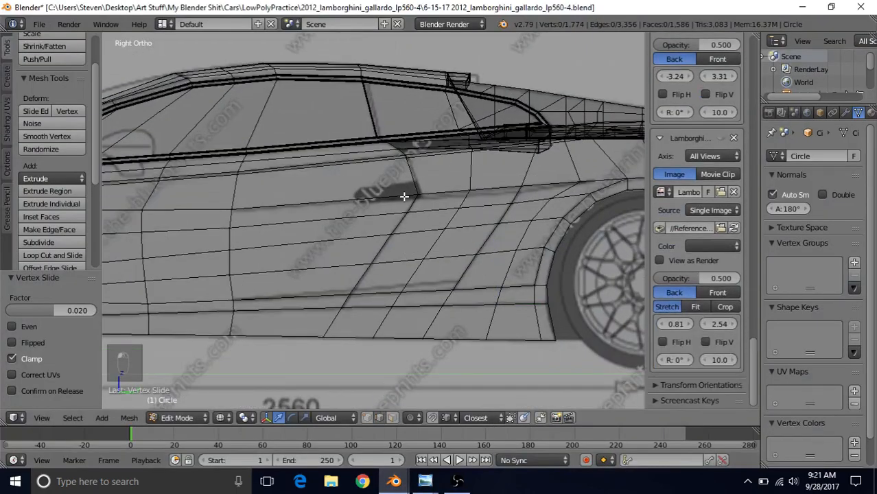
pyautogui.rightClick(405, 197)
pyautogui.keyDown('shift'); pyautogui.rightClick(472, 200); pyautogui.keyUp('shift')
pyautogui.keyDown('shift'); pyautogui.rightClick(455, 204); pyautogui.keyUp('shift')
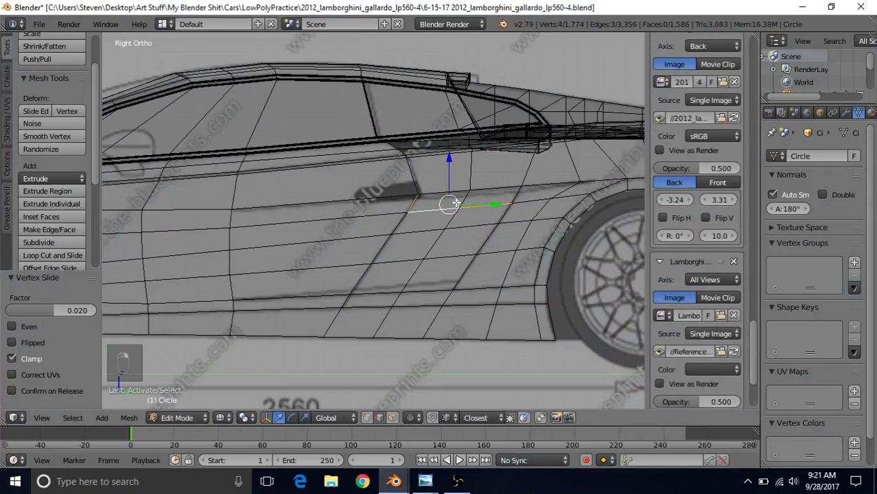
pyautogui.rightClick(416, 205)
pyautogui.keyDown('shift'); pyautogui.rightClick(465, 197); pyautogui.keyUp('shift')
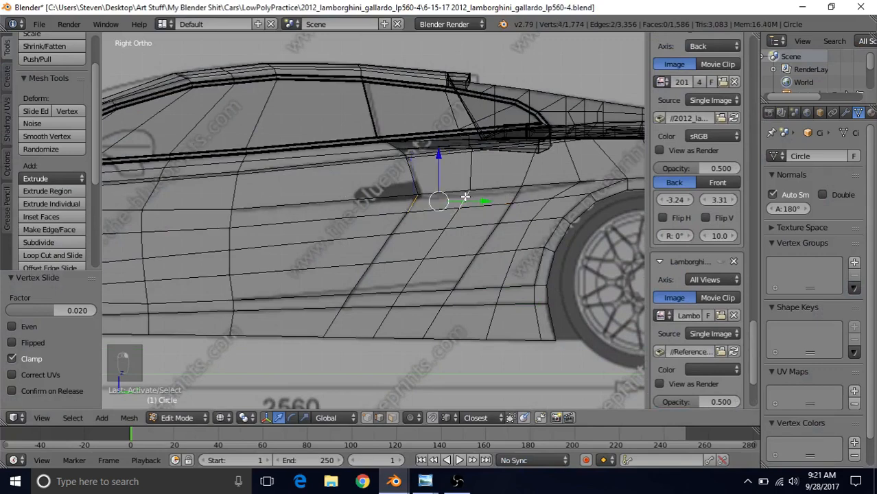
pyautogui.keyDown('shift'); pyautogui.rightClick(515, 196); pyautogui.keyUp('shift')
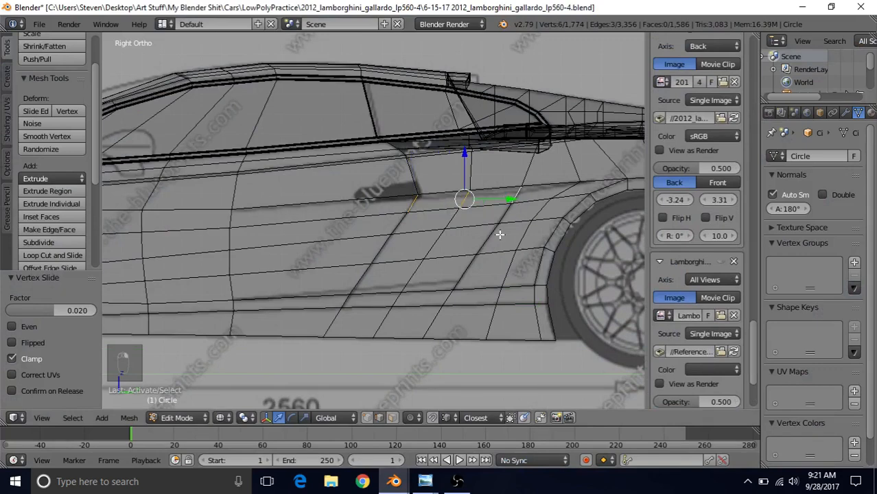
pyautogui.click(59, 240)
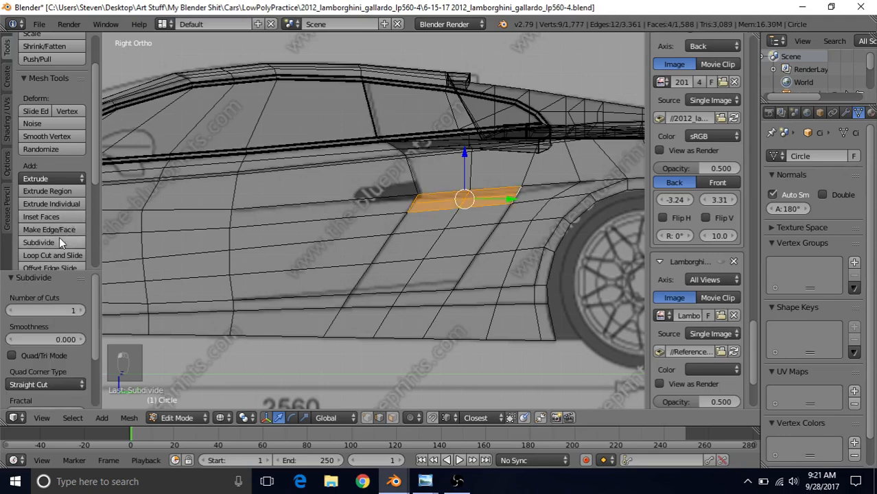
# Step: Edge-slide the new edge row between the door gap and intake's rear line up toward the crease by about 0.627
pyautogui.scroll(1, 294, 189)
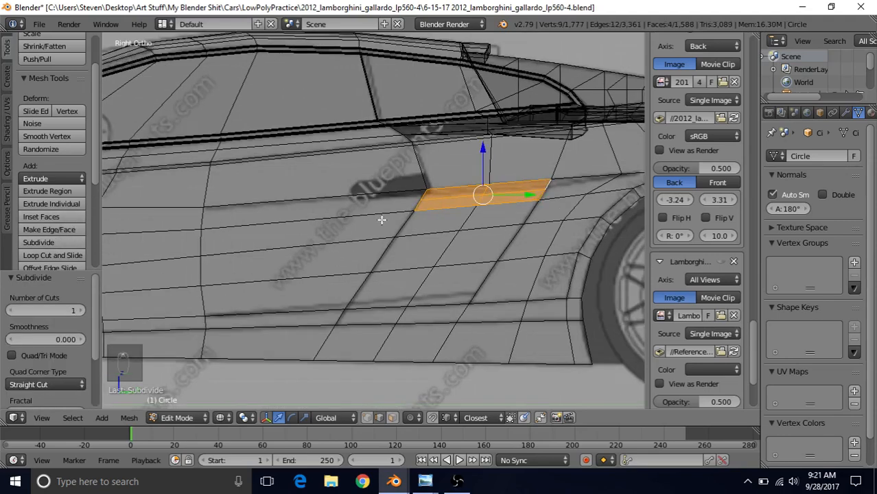
pyautogui.keyDown('alt'); pyautogui.rightClick(445, 197); pyautogui.keyUp('alt')
pyautogui.keyDown('shift'); pyautogui.moveTo(443, 221); pyautogui.dragTo(433, 219, button='middle'); pyautogui.keyUp('shift')
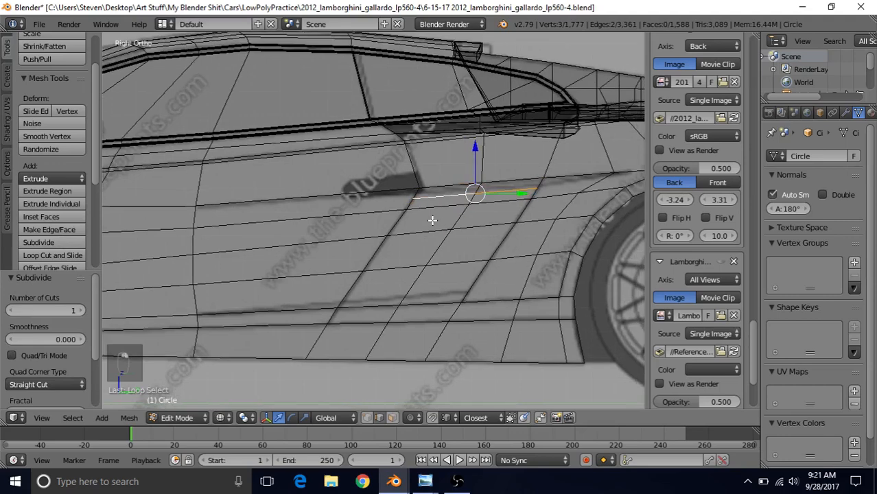
pyautogui.press('q')
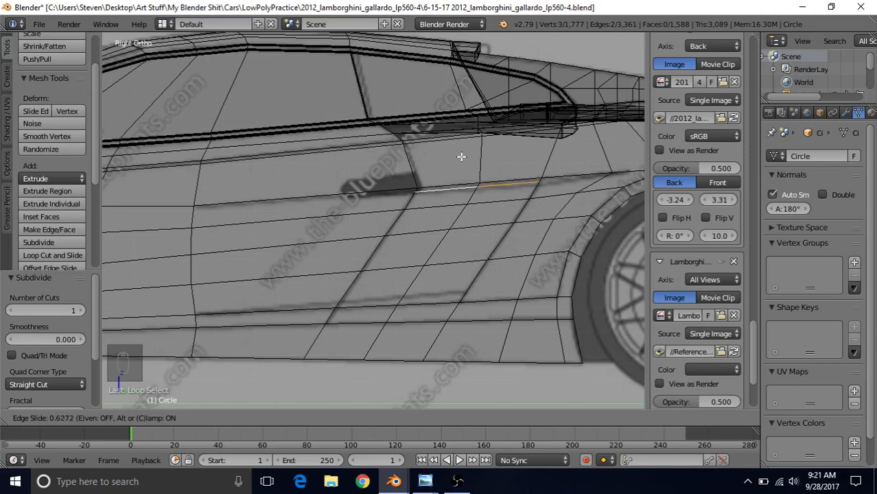
pyautogui.click(461, 156)
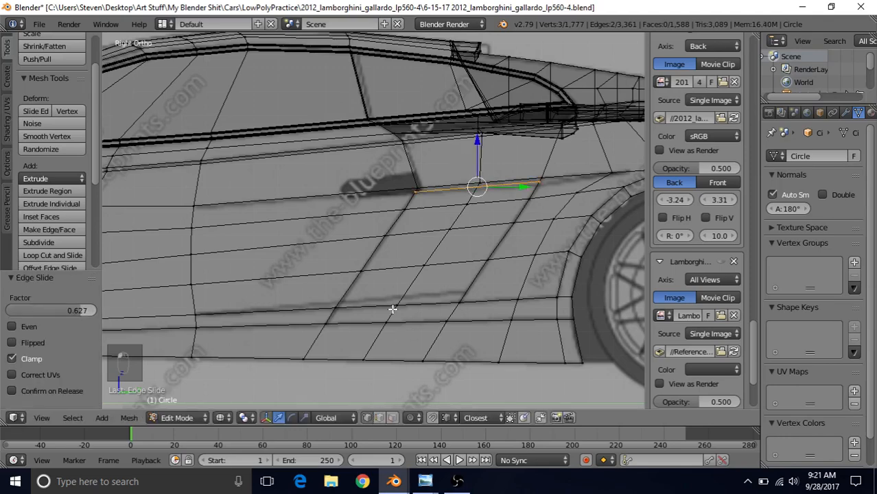
# Step: Connect the new row's front vertex at the door gap to the crease vertex on the door's vertical loop
pyautogui.scroll(3, 407, 225)
pyautogui.click(449, 170)
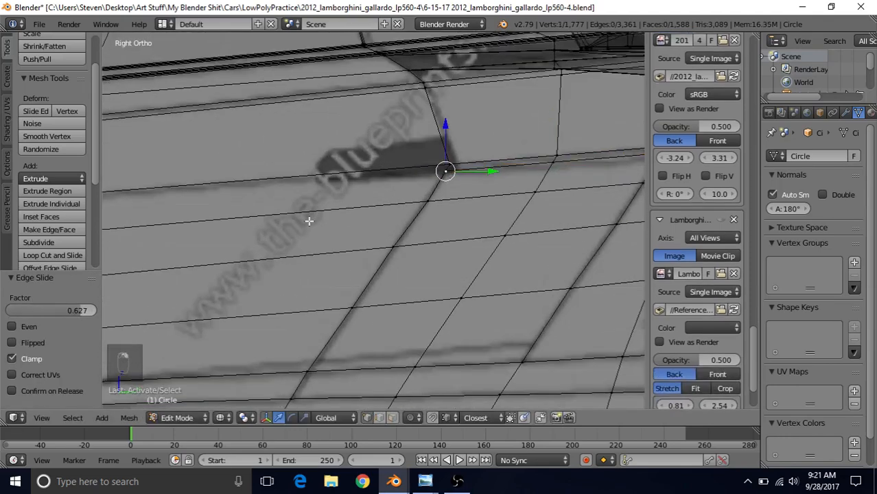
pyautogui.keyDown('shift'); pyautogui.moveTo(287, 221); pyautogui.dragTo(449, 203, button='middle'); pyautogui.keyUp('shift')
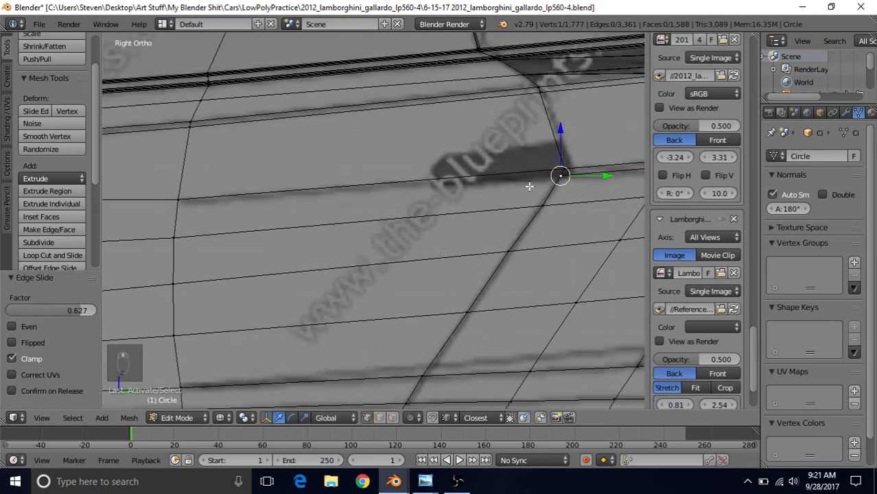
pyautogui.keyDown('shift'); pyautogui.click(187, 194); pyautogui.keyUp('shift')
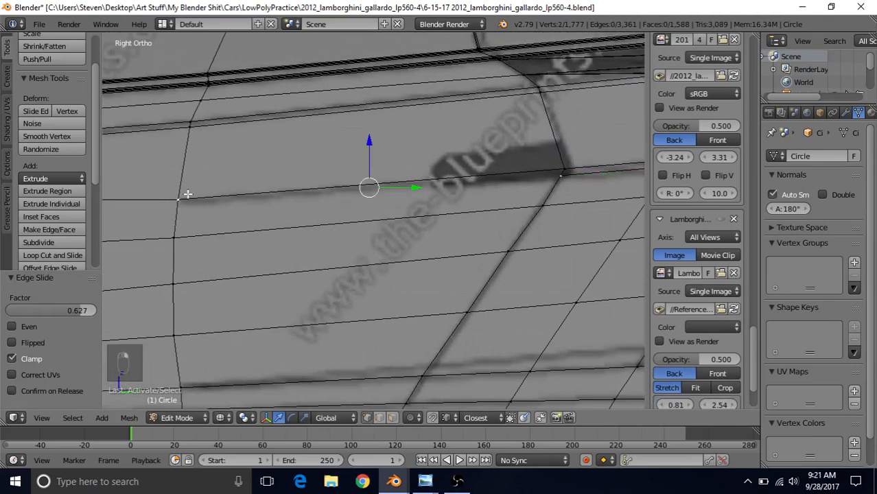
pyautogui.press('j')
pyautogui.scroll(-1, 459, 276)
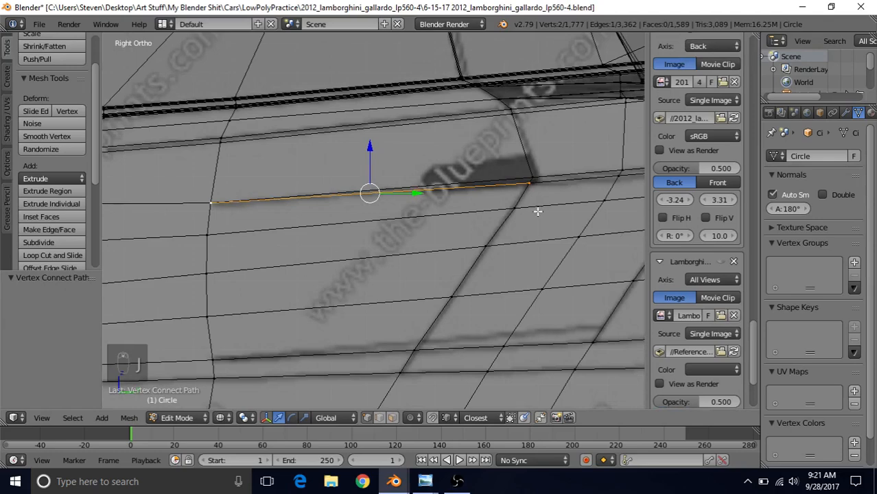
# Step: Connect the new row's rear vertex on the intake line to the crease vertex just ahead of the wheel arch's top
pyautogui.keyDown('shift'); pyautogui.moveTo(522, 217); pyautogui.dragTo(253, 264, button='middle'); pyautogui.keyUp('shift')
pyautogui.click(447, 214)
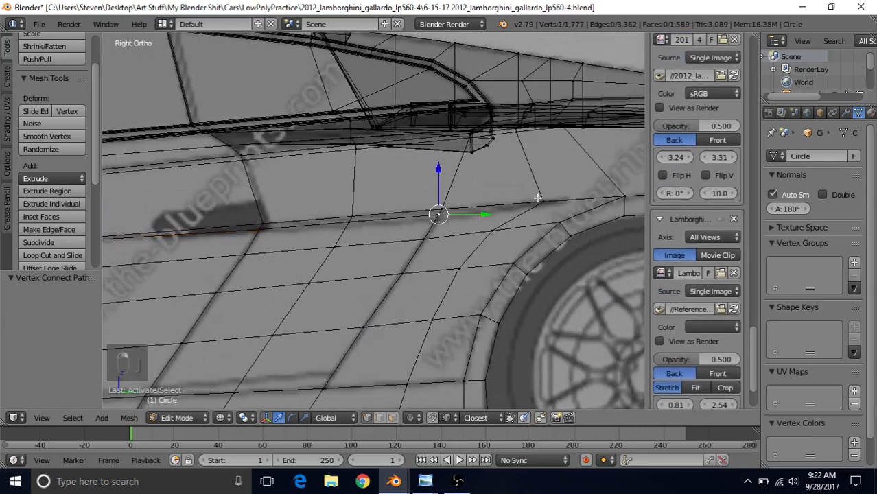
pyautogui.keyDown('shift'); pyautogui.click(543, 198); pyautogui.keyUp('shift')
pyautogui.press('j')
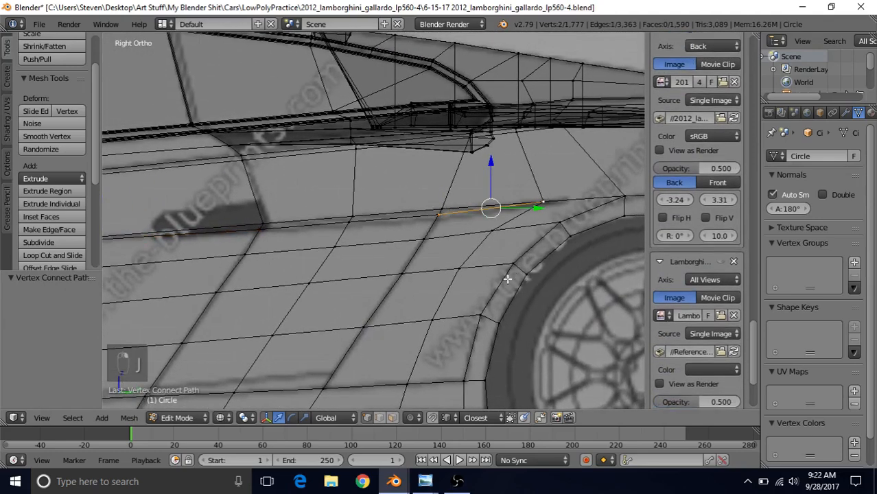
# Step: Move the upper door-gap vertex by about -0.006 along Y and the upper intake-line vertex by about -0.004 to follow the blueprint
pyautogui.keyDown('shift'); pyautogui.moveTo(287, 265); pyautogui.dragTo(404, 210, button='middle'); pyautogui.keyUp('shift')
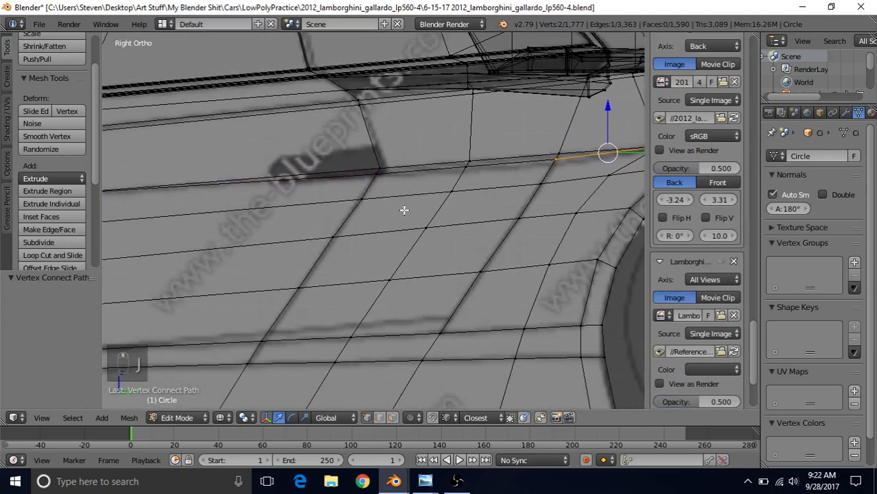
pyautogui.rightClick(370, 205)
pyautogui.press('g')
pyautogui.press('y')
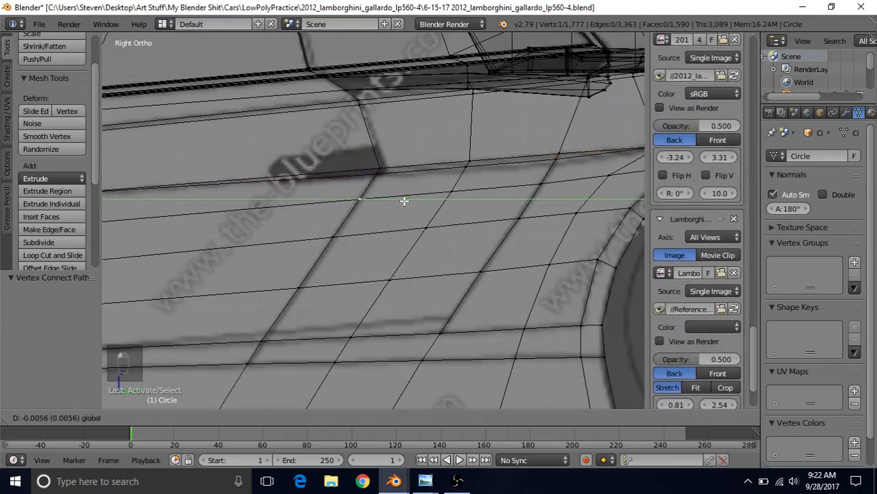
pyautogui.click(405, 200)
pyautogui.rightClick(513, 217)
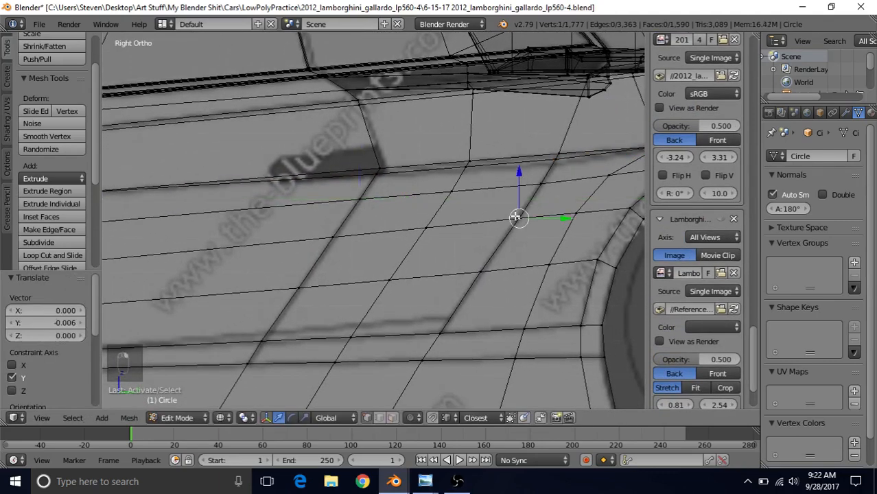
pyautogui.press('g')
pyautogui.press('y')
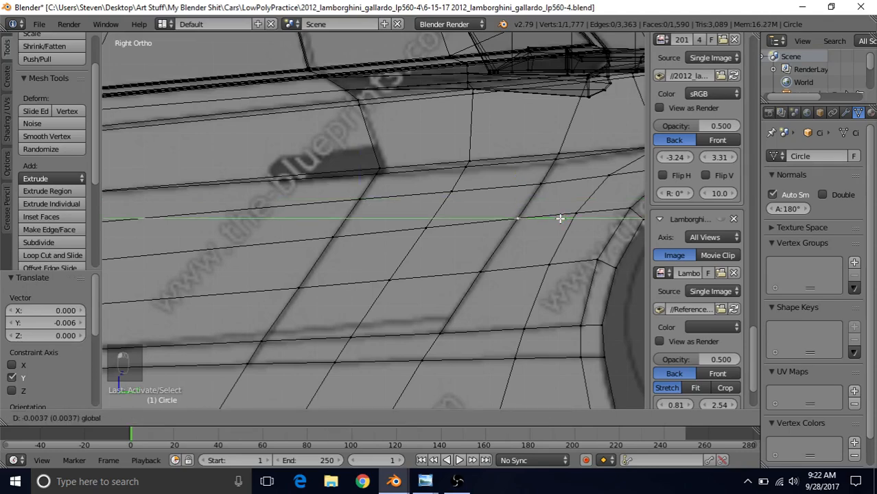
pyautogui.click(560, 218)
# Step: Subdivide the three short slanted edges just below the added row with one cut to create a second supporting row
pyautogui.scroll(-1, 358, 293)
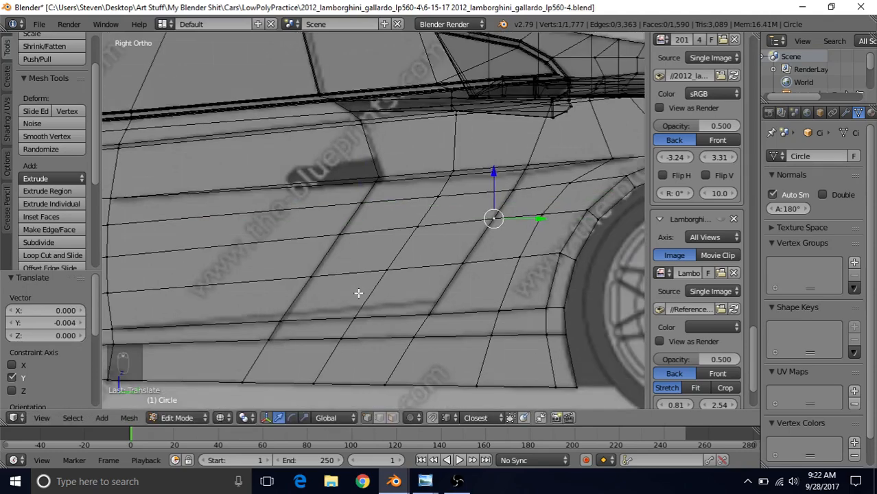
pyautogui.moveTo(432, 242)
pyautogui.keyDown('shift'); pyautogui.mouseDown(button='middle')
pyautogui.moveTo(423, 232)
pyautogui.moveTo(431, 250)
pyautogui.mouseUp(button='middle'); pyautogui.keyUp('shift')
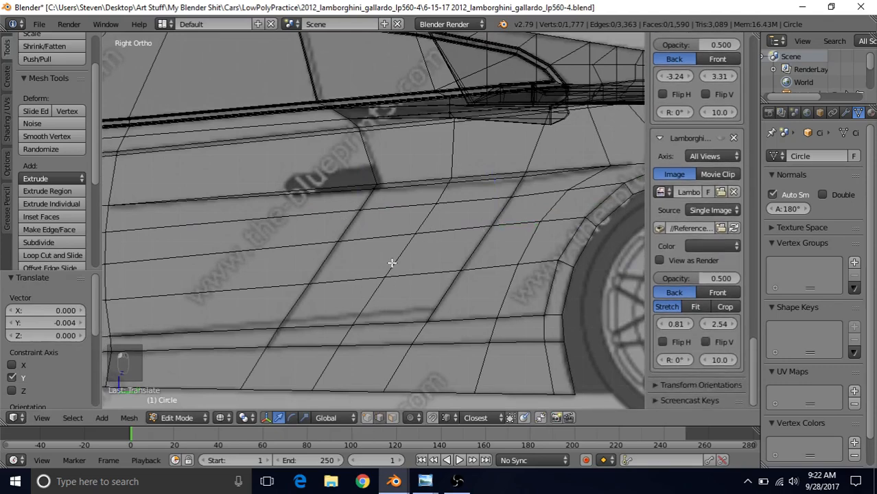
pyautogui.keyDown('shift'); pyautogui.rightClick(368, 198); pyautogui.keyUp('shift')
pyautogui.keyDown('shift'); pyautogui.rightClick(434, 191); pyautogui.keyUp('shift')
pyautogui.keyDown('shift'); pyautogui.rightClick(515, 186); pyautogui.keyUp('shift')
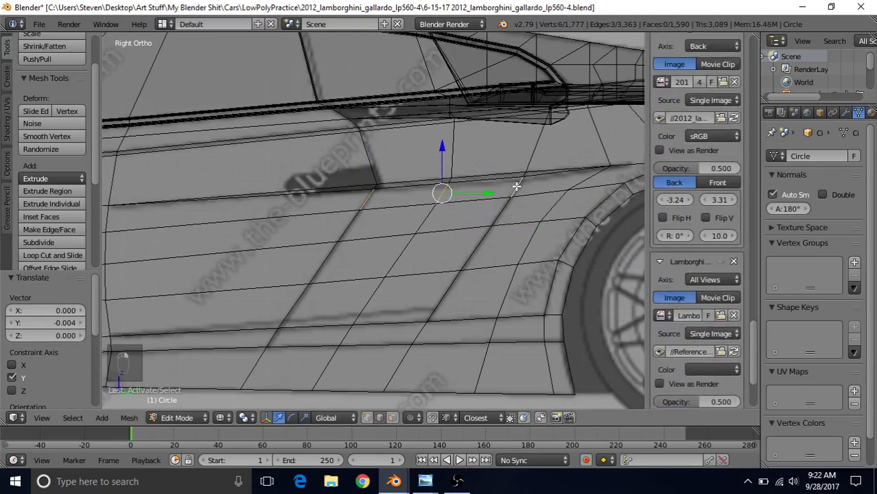
pyautogui.click(38, 242)
# Step: Edge-slide the second supporting row up toward the first one by about 0.579
pyautogui.keyDown('alt'); pyautogui.rightClick(400, 198); pyautogui.keyUp('alt')
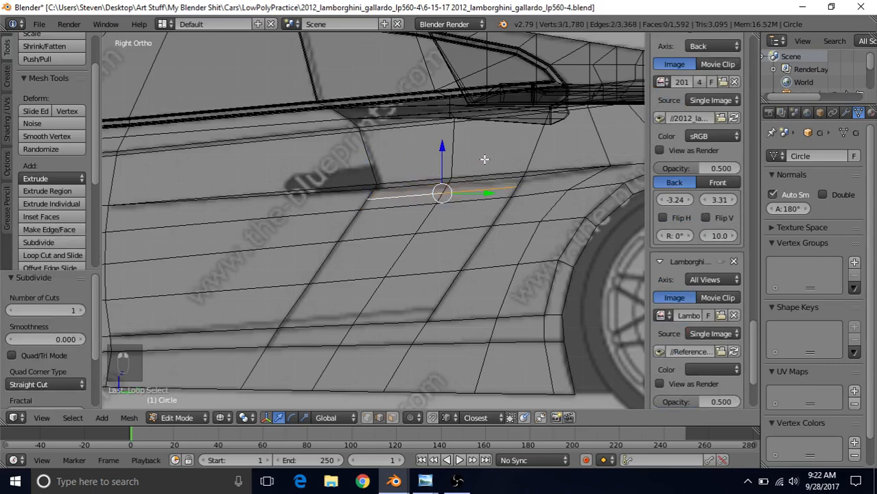
pyautogui.press('g')
pyautogui.press('g')
pyautogui.click(496, 144)
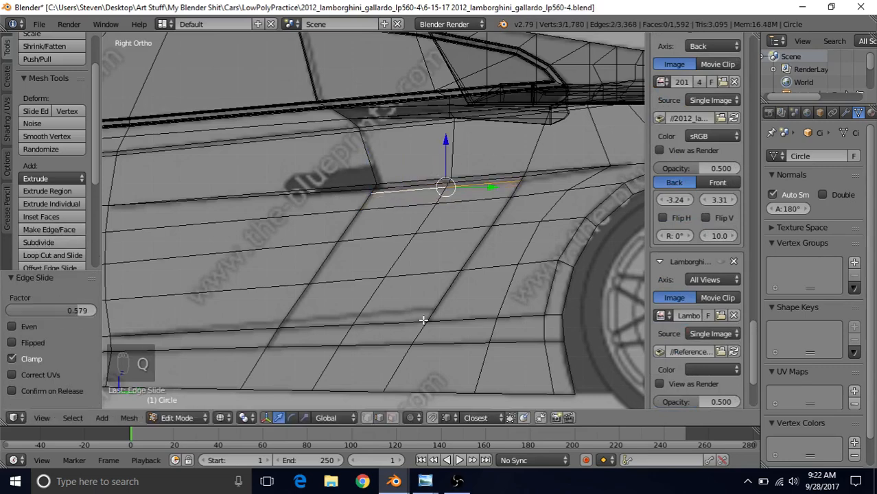
# Step: Connect the second row's front and rear vertices to the crease vertices on the door loop and ahead of the wheel arch
pyautogui.rightClick(370, 195)
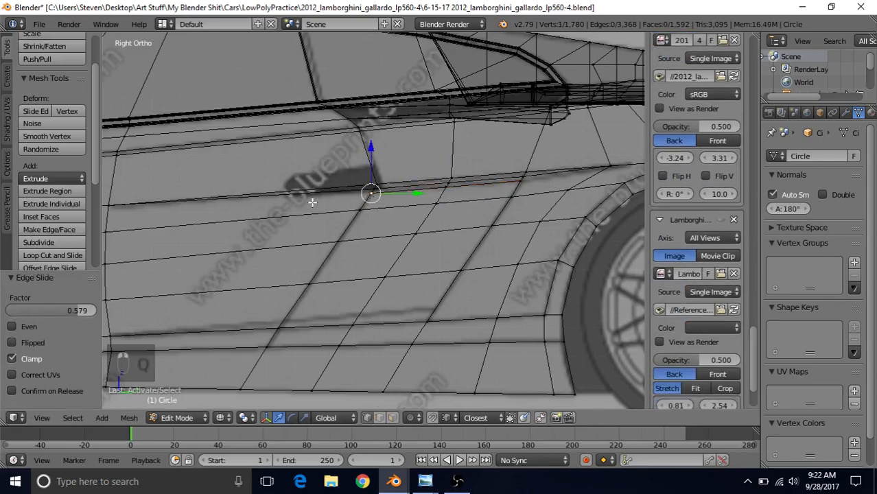
pyautogui.keyDown('shift'); pyautogui.rightClick(124, 208); pyautogui.keyUp('shift')
pyautogui.press('j')
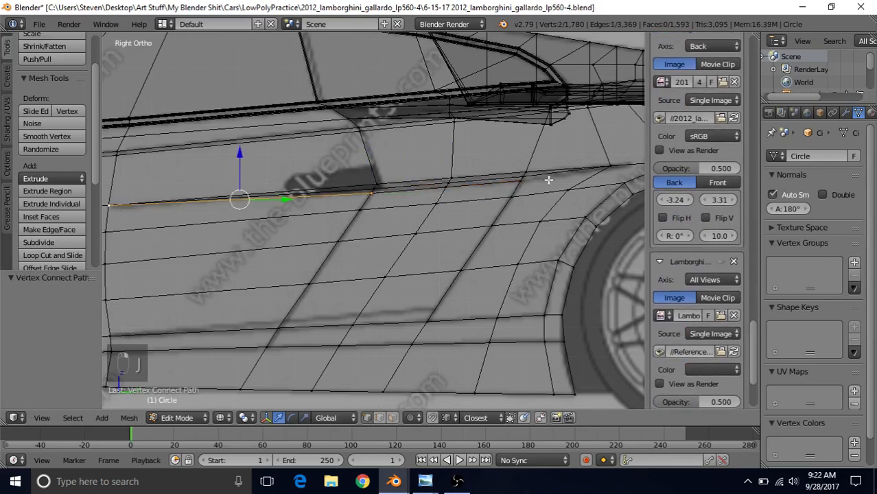
pyautogui.rightClick(519, 181)
pyautogui.keyDown('shift'); pyautogui.rightClick(610, 166); pyautogui.keyUp('shift')
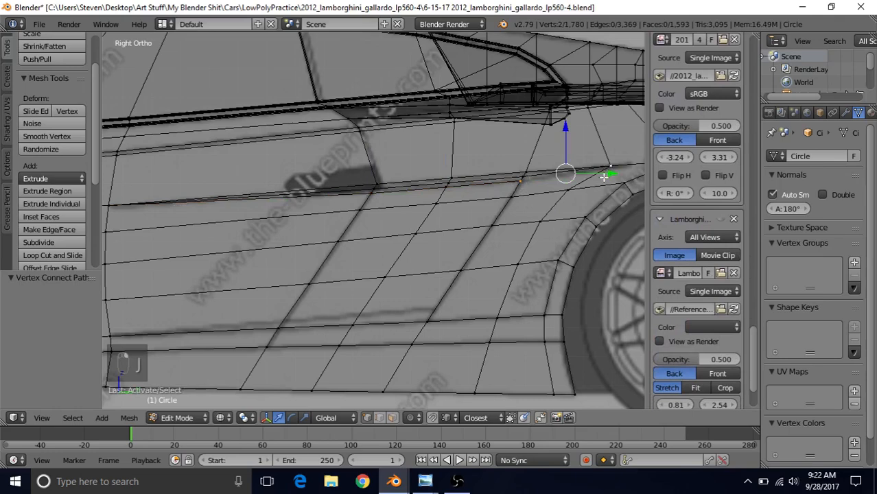
pyautogui.press('j')
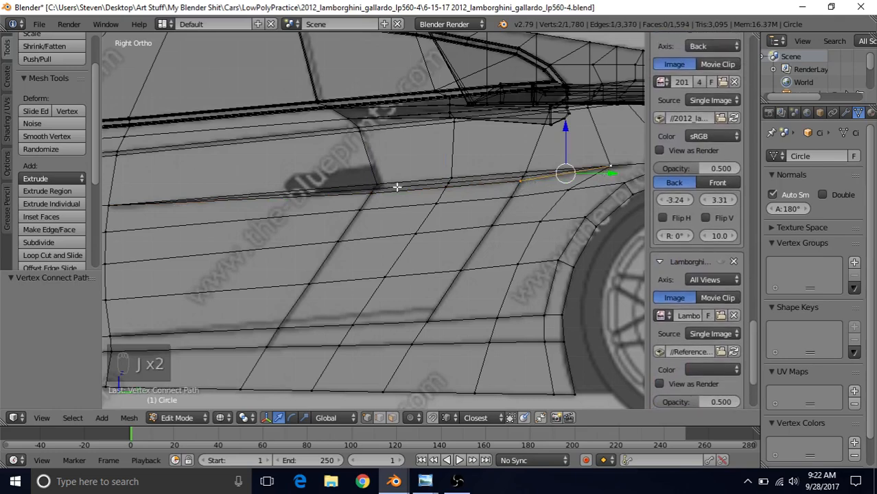
# Step: Check the vertices of the added crease rows and compare the intake's upper edge with the "white front angled2" photo
pyautogui.rightClick(454, 179)
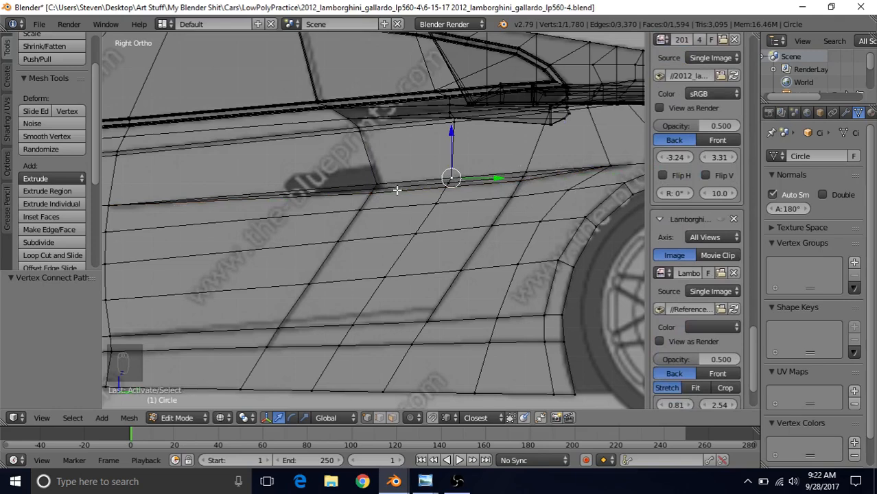
pyautogui.rightClick(370, 194)
pyautogui.rightClick(447, 188)
pyautogui.rightClick(517, 182)
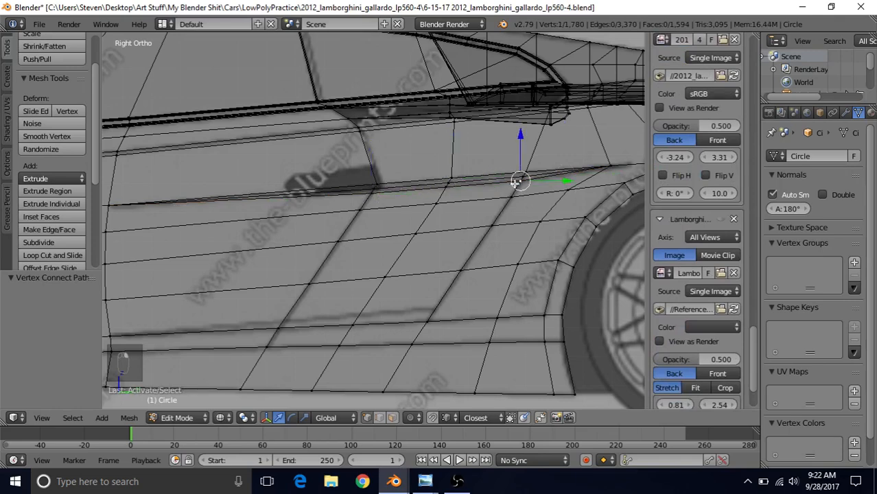
pyautogui.moveTo(425, 481)
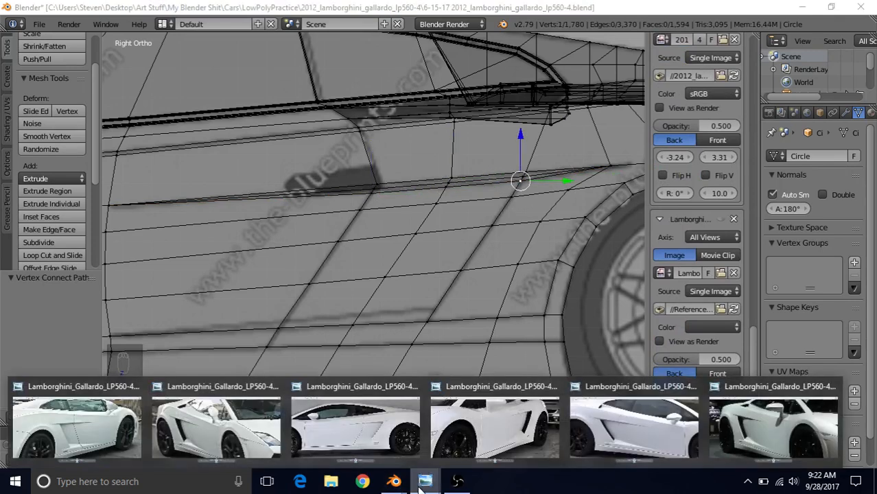
pyautogui.click(628, 453)
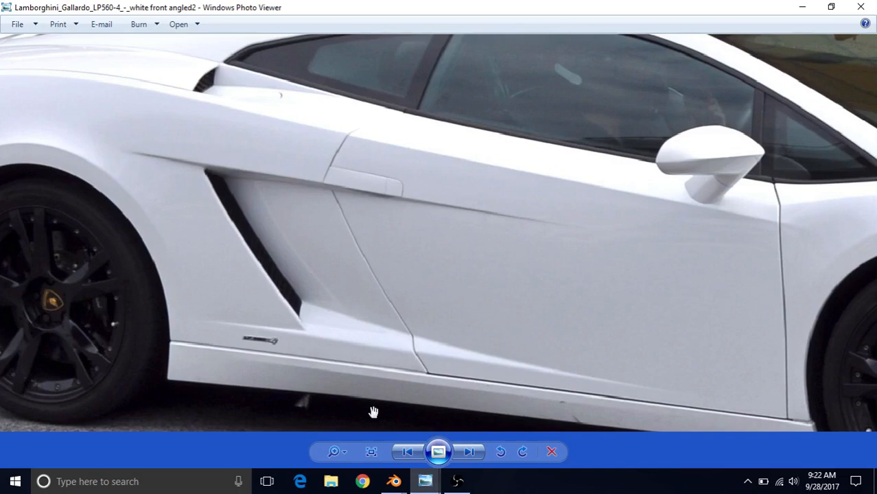
pyautogui.click(395, 481)
pyautogui.click(494, 424)
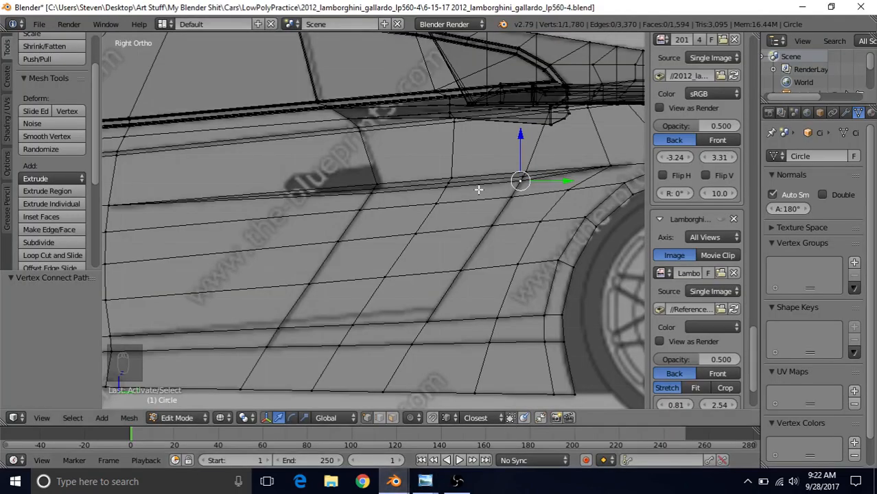
pyautogui.keyDown('shift'); pyautogui.moveTo(481, 185); pyautogui.dragTo(518, 157, button='middle'); pyautogui.keyUp('shift')
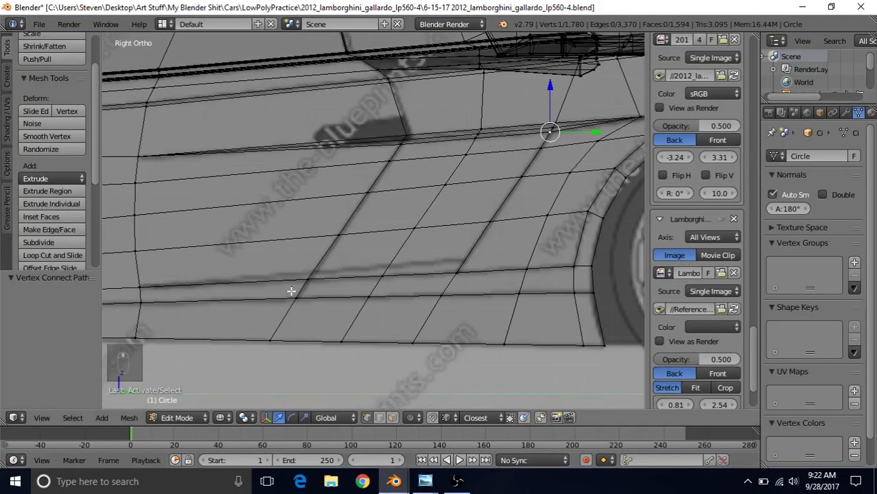
# Step: Subdivide the four short edges directly above the side intake's lower crease with one cut to add a supporting row
pyautogui.click(379, 417)
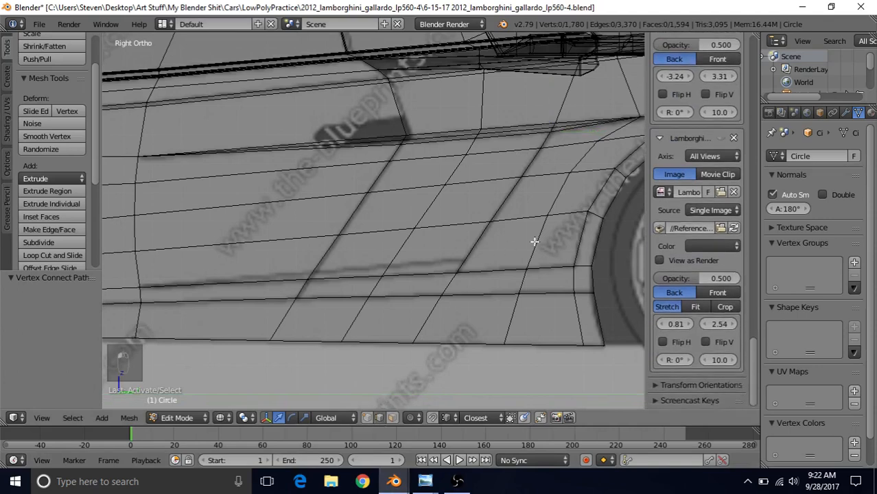
pyautogui.rightClick(445, 244)
pyautogui.rightClick(458, 250)
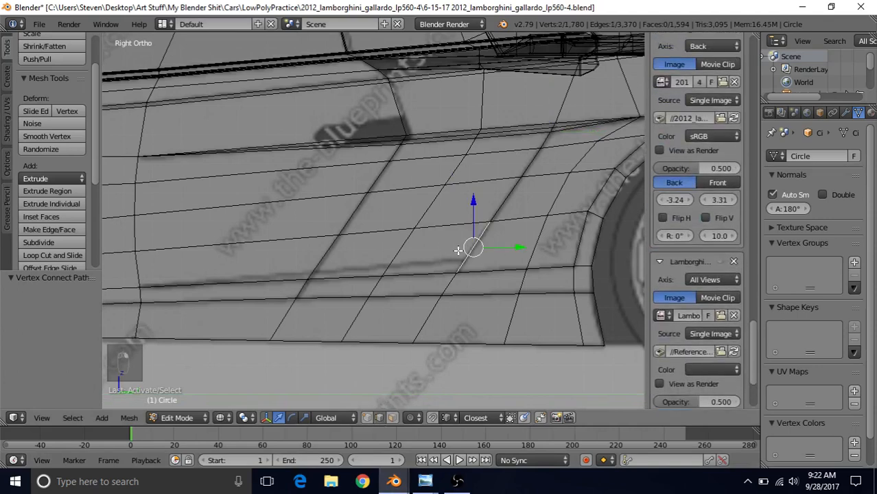
pyautogui.keyDown('shift'); pyautogui.rightClick(406, 251); pyautogui.keyUp('shift')
pyautogui.keyDown('shift'); pyautogui.rightClick(313, 255); pyautogui.keyUp('shift')
pyautogui.keyDown('shift'); pyautogui.rightClick(140, 269); pyautogui.keyUp('shift')
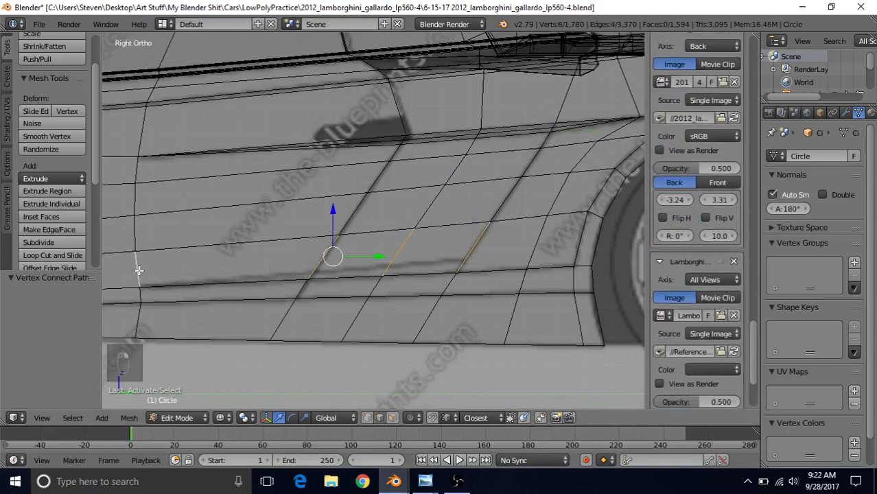
pyautogui.keyDown('shift'); pyautogui.moveTo(208, 229); pyautogui.dragTo(294, 217, button='middle'); pyautogui.keyUp('shift')
pyautogui.scroll(-3, 294, 233)
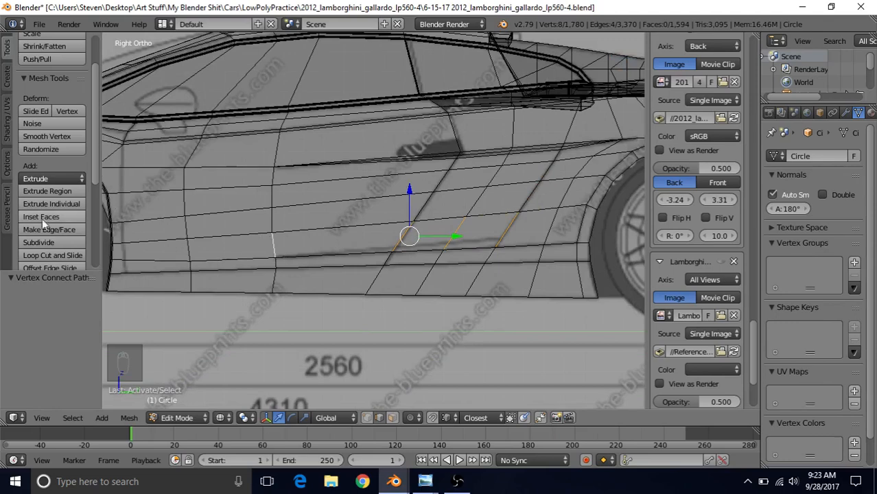
pyautogui.click(38, 242)
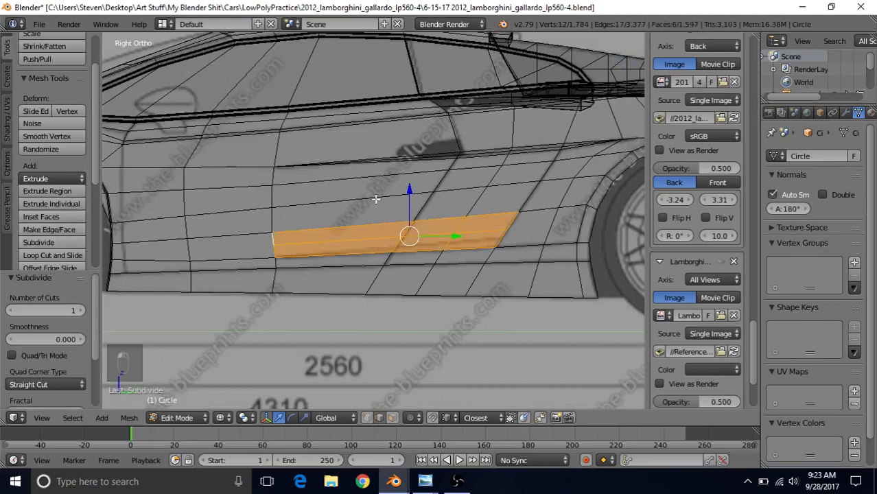
# Step: Edge-slide the new lower supporting row down close to the crease with a factor of about -0.792
pyautogui.keyDown('alt'); pyautogui.rightClick(360, 239); pyautogui.keyUp('alt')
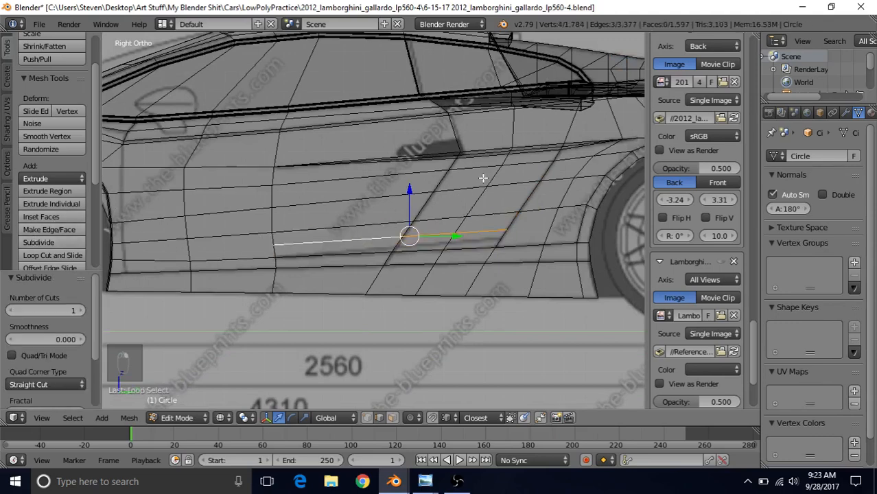
pyautogui.press('g')
pyautogui.press('g')
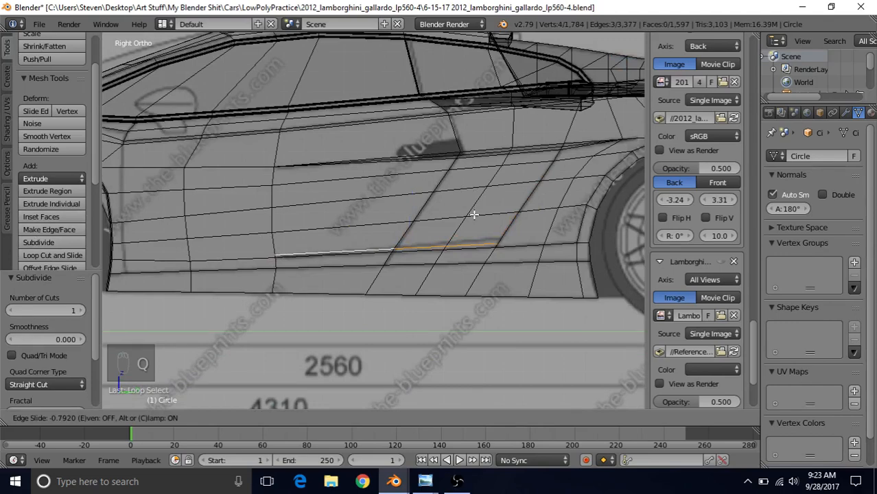
pyautogui.click(474, 215)
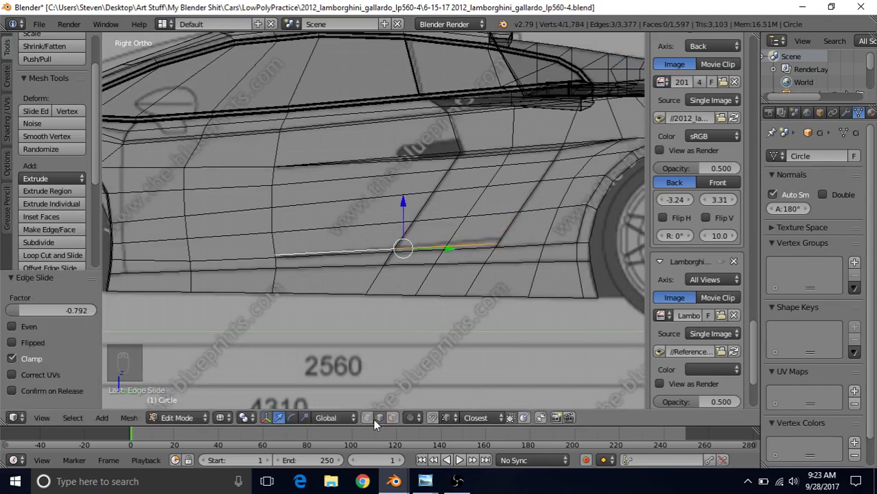
# Step: Connect the lower row's front and rear end vertices to the crease vertices on the neighbouring front loop and ahead of the rear wheel arch
pyautogui.scroll(2, 297, 272)
pyautogui.rightClick(227, 253)
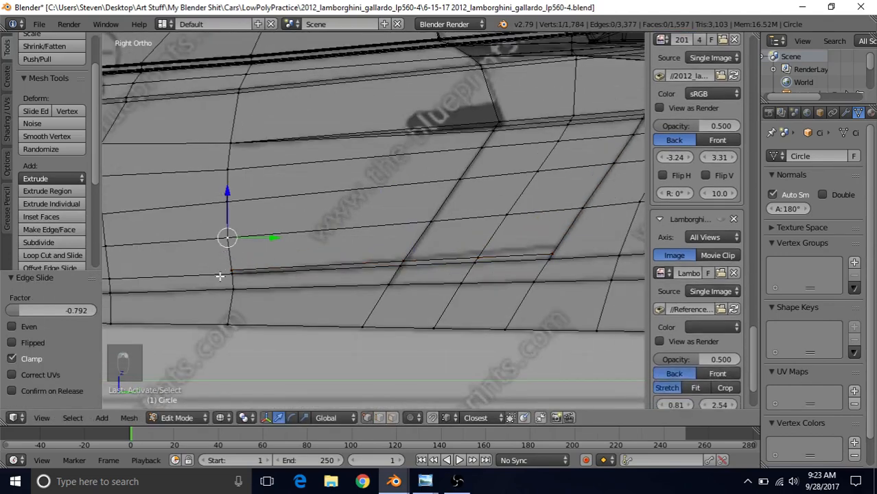
pyautogui.rightClick(222, 266)
pyautogui.keyDown('shift'); pyautogui.rightClick(114, 280); pyautogui.keyUp('shift')
pyautogui.press('j')
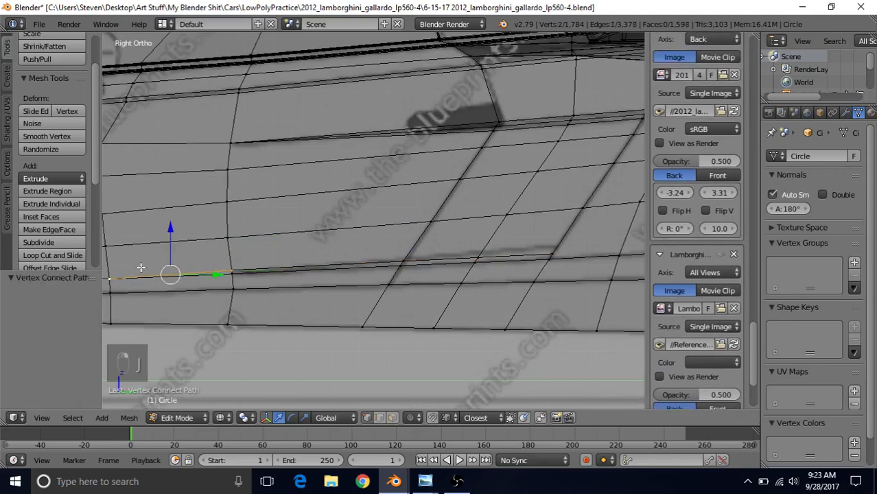
pyautogui.rightClick(559, 252)
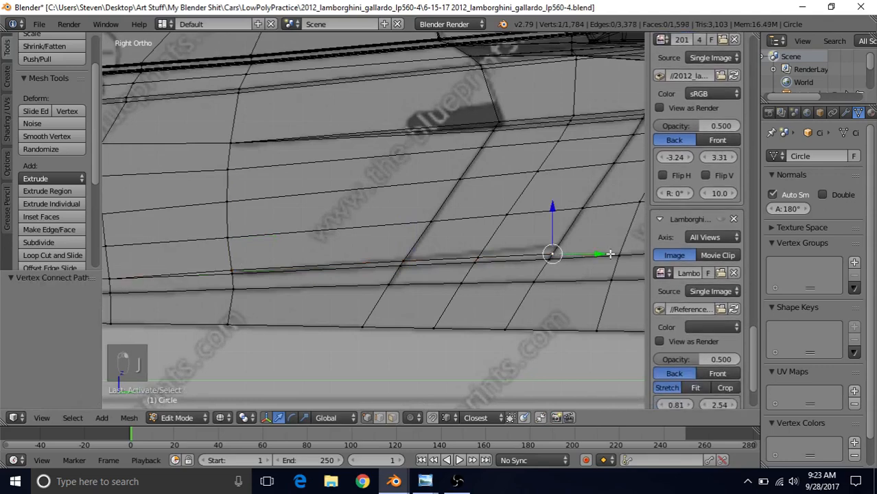
pyautogui.keyDown('shift'); pyautogui.rightClick(617, 255); pyautogui.keyUp('shift')
pyautogui.press('j')
pyautogui.scroll(-1, 502, 298)
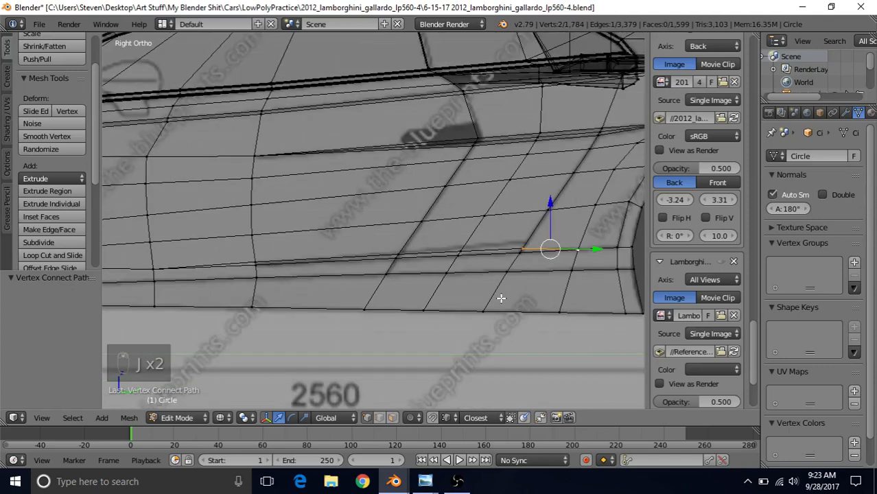
pyautogui.keyDown('shift'); pyautogui.moveTo(496, 278); pyautogui.dragTo(470, 269, button='middle'); pyautogui.keyUp('shift')
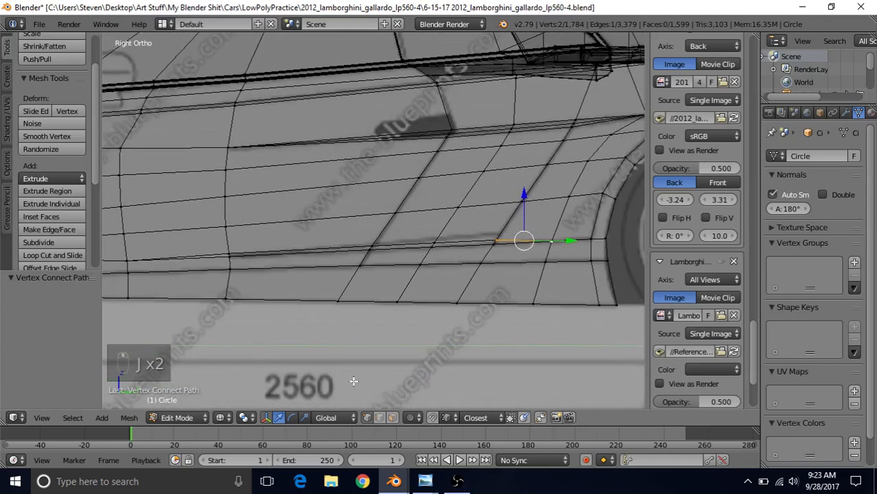
# Step: Subdivide the four short edges just above the lower supporting row with one cut to create a second row
pyautogui.rightClick(495, 226)
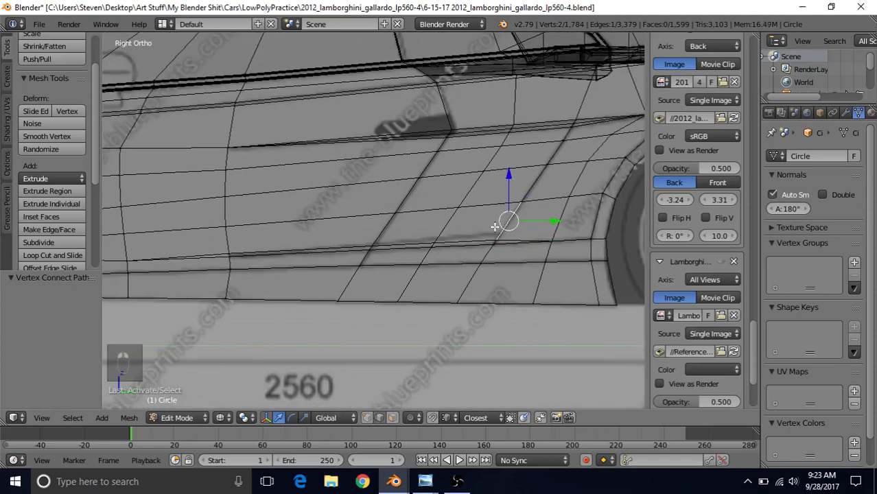
pyautogui.keyDown('shift'); pyautogui.rightClick(452, 221); pyautogui.keyUp('shift')
pyautogui.keyDown('shift'); pyautogui.rightClick(378, 234); pyautogui.keyUp('shift')
pyautogui.keyDown('shift'); pyautogui.rightClick(227, 238); pyautogui.keyUp('shift')
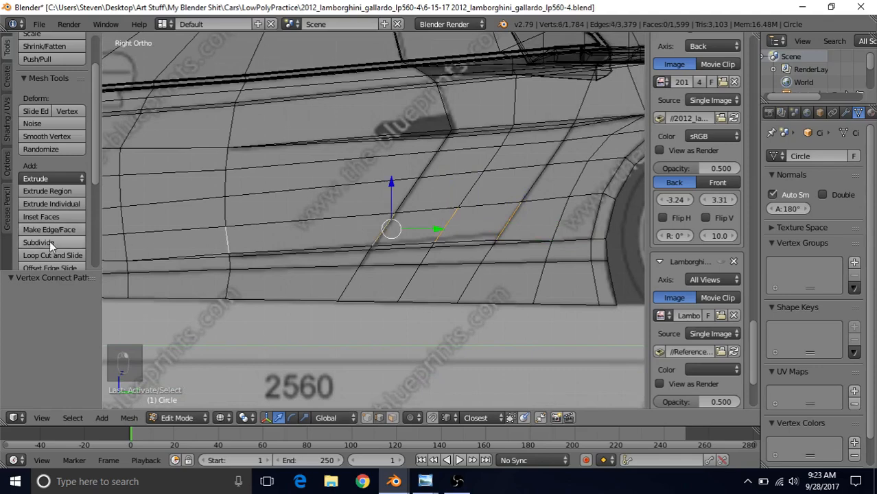
pyautogui.click(38, 242)
# Step: Edge-slide the second lower row down toward the first one with a factor of about -0.661
pyautogui.keyDown('alt'); pyautogui.rightClick(281, 245); pyautogui.keyUp('alt')
pyautogui.press('g')
pyautogui.press('g')
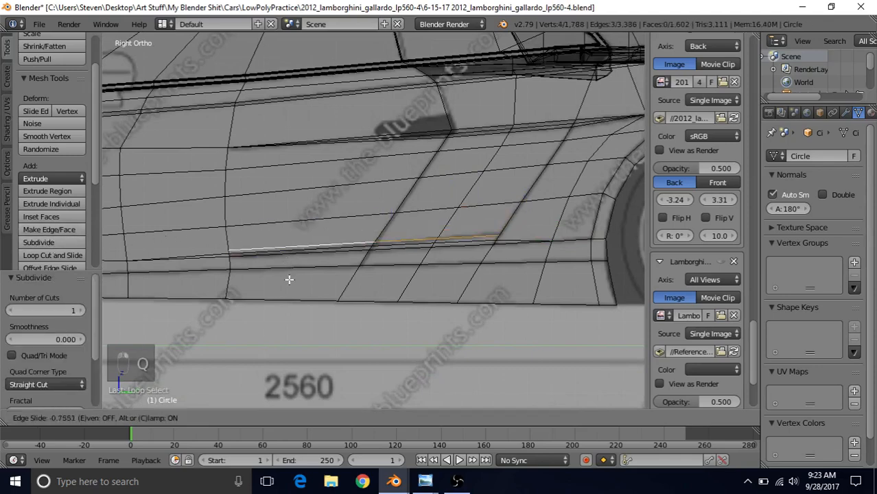
pyautogui.click(290, 275)
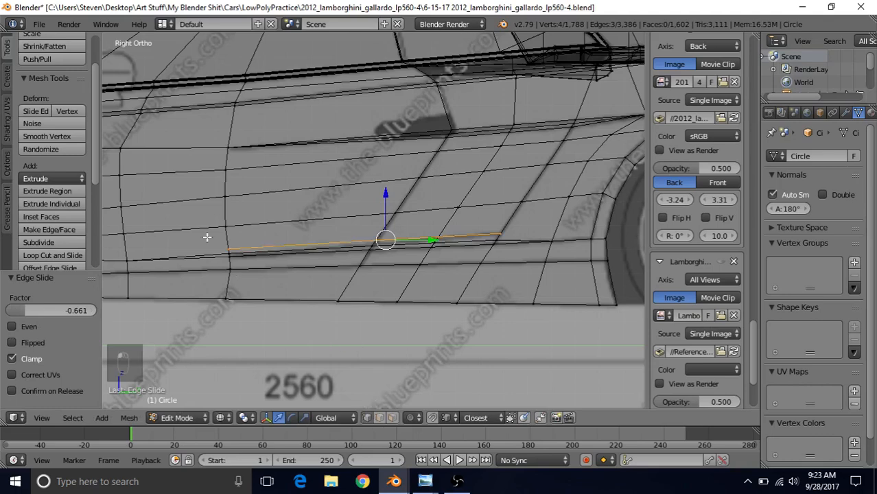
# Step: Connect the second lower row's front and rear end vertices to the same crease vertices as the first row
pyautogui.rightClick(227, 247)
pyautogui.keyDown('shift'); pyautogui.rightClick(135, 256); pyautogui.keyUp('shift')
pyautogui.press('j')
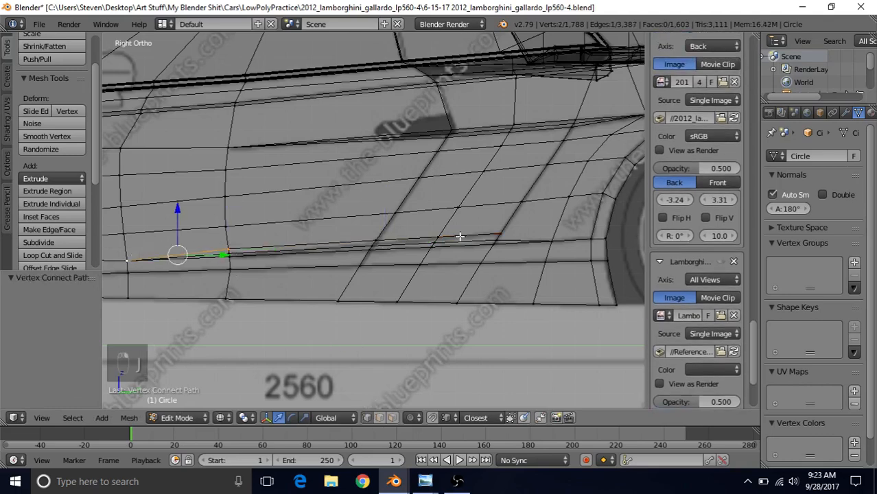
pyautogui.rightClick(500, 234)
pyautogui.keyDown('shift'); pyautogui.rightClick(553, 244); pyautogui.keyUp('shift')
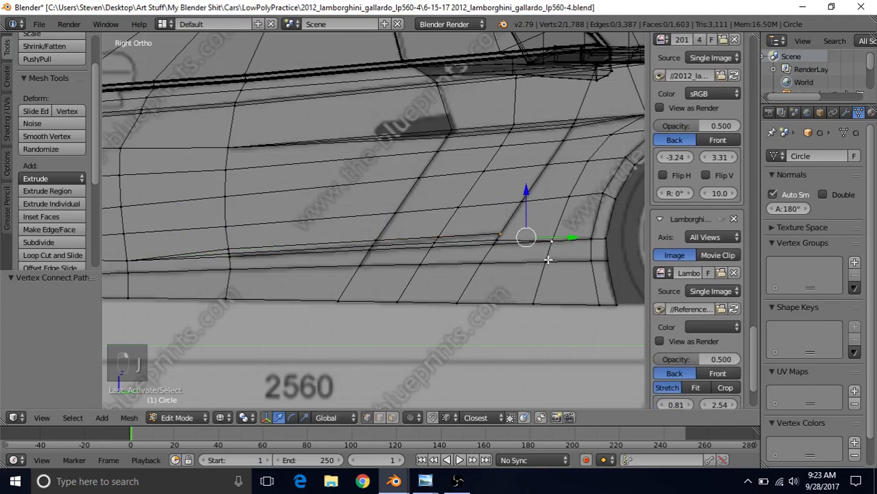
pyautogui.press('j')
# Step: Examine the edge layout behind the intake's lower rear corner in the "practice16 rear engine window V2" file
pyautogui.moveTo(393, 482)
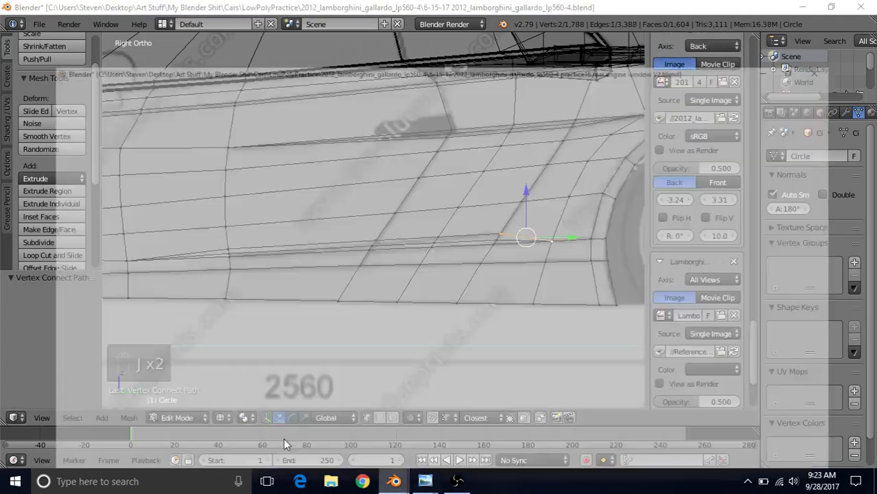
pyautogui.click(287, 444)
pyautogui.scroll(-4, 398, 312)
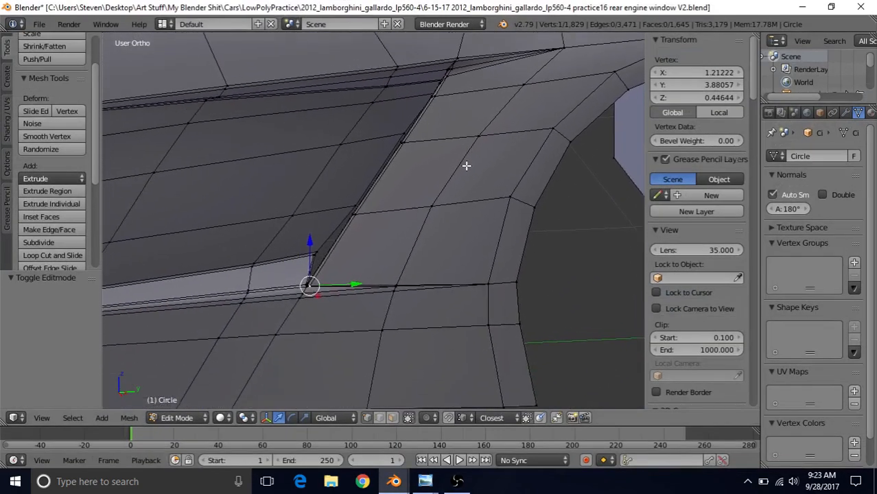
pyautogui.scroll(3, 429, 224)
pyautogui.scroll(1, 424, 229)
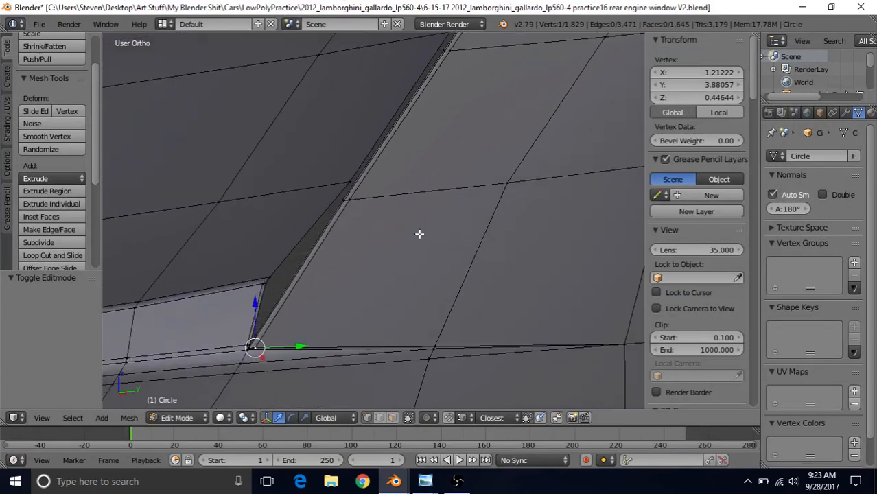
pyautogui.scroll(-1, 364, 263)
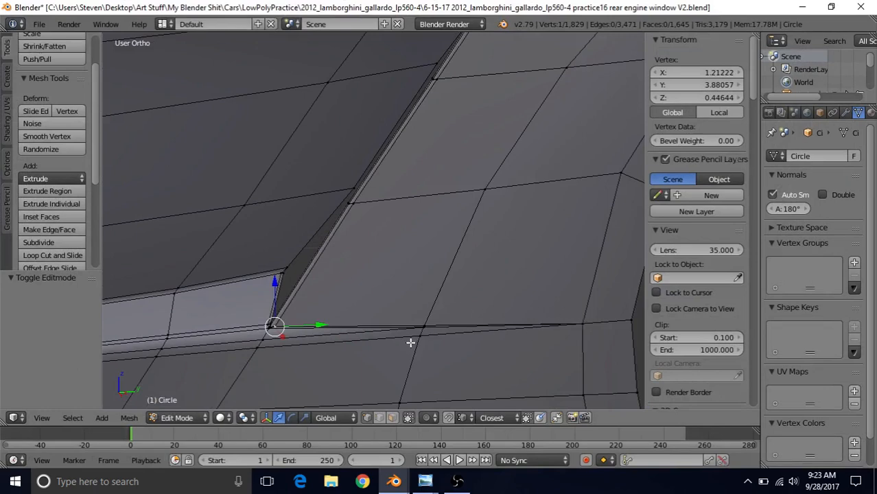
pyautogui.moveTo(411, 342); pyautogui.dragTo(411, 250, button='middle')
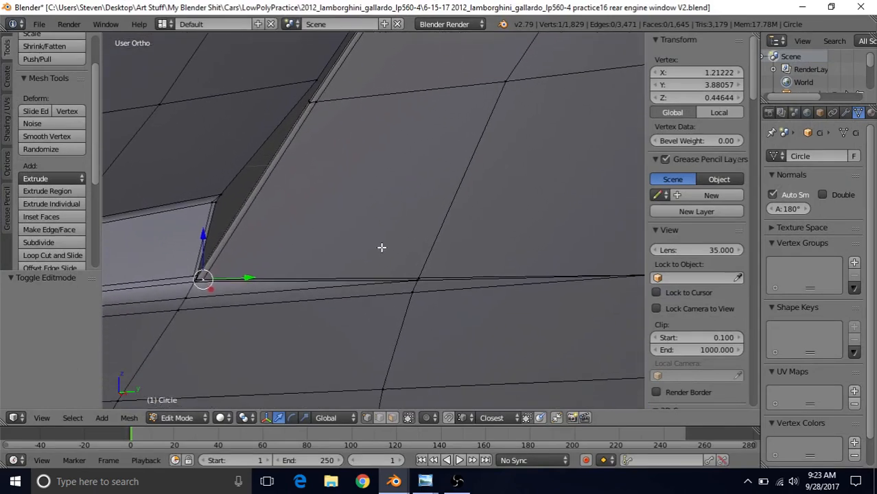
pyautogui.scroll(-2, 375, 264)
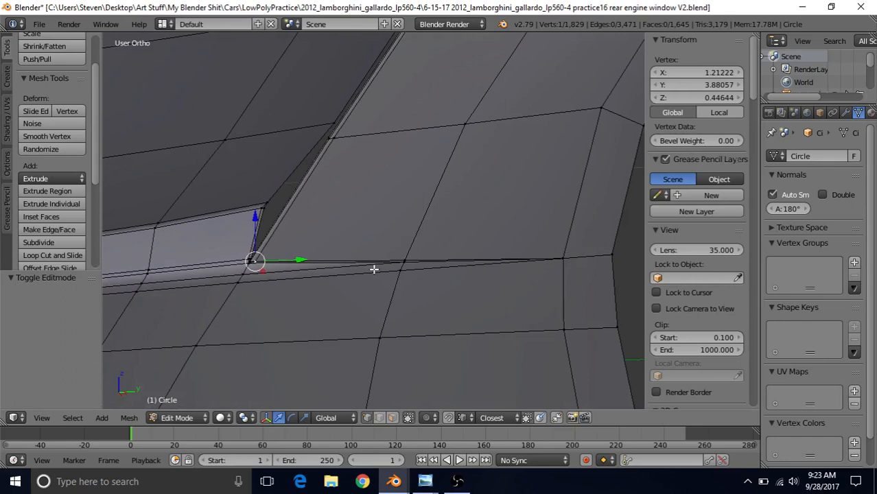
# Step: Return to the working file and subdivide the slanted edge above the crease, between the intake and rear wheel arch, with one cut
pyautogui.moveTo(393, 481)
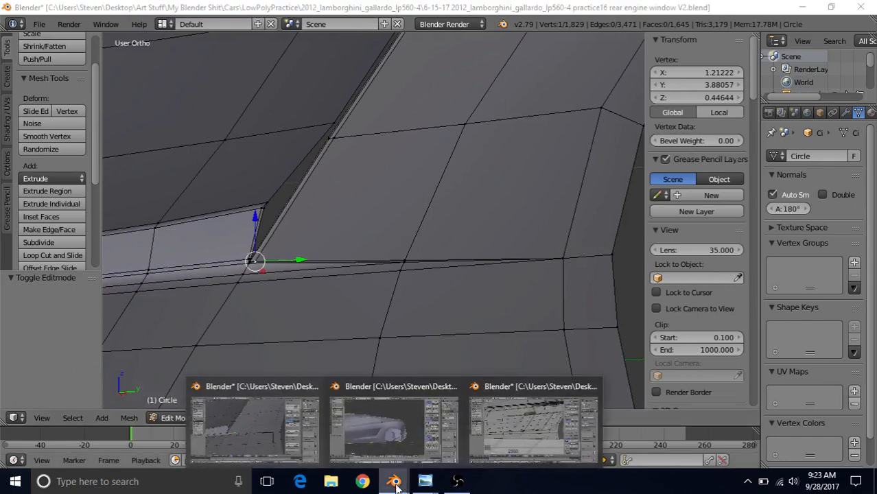
pyautogui.click(493, 428)
pyautogui.keyDown('shift'); pyautogui.moveTo(475, 296); pyautogui.dragTo(320, 297, button='middle'); pyautogui.keyUp('shift')
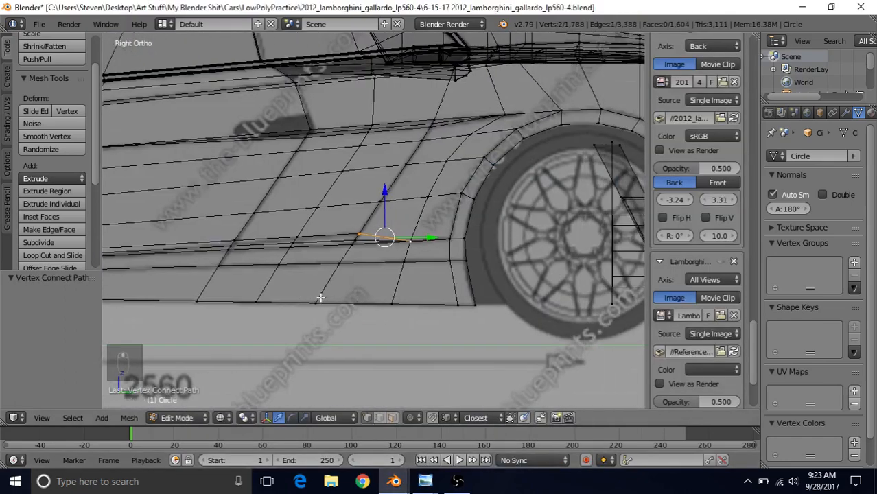
pyautogui.scroll(3, 321, 297)
pyautogui.rightClick(325, 246)
pyautogui.scroll(1, 376, 256)
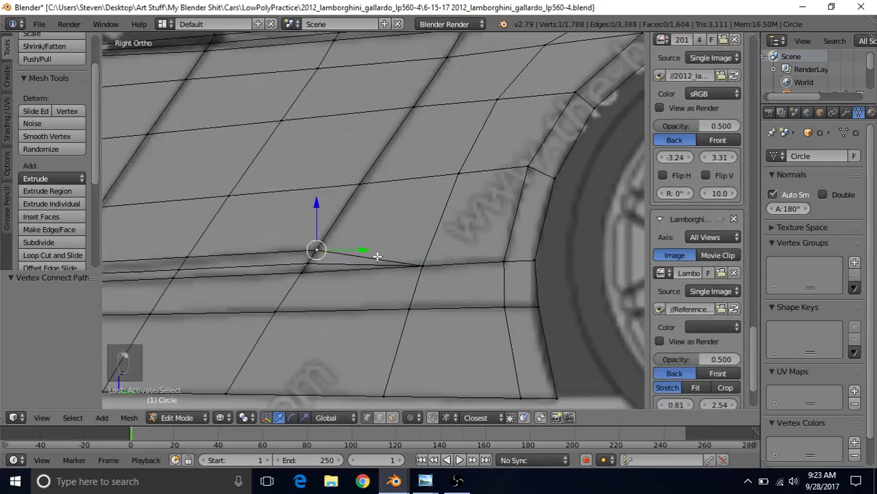
pyautogui.click(380, 423)
pyautogui.rightClick(438, 233)
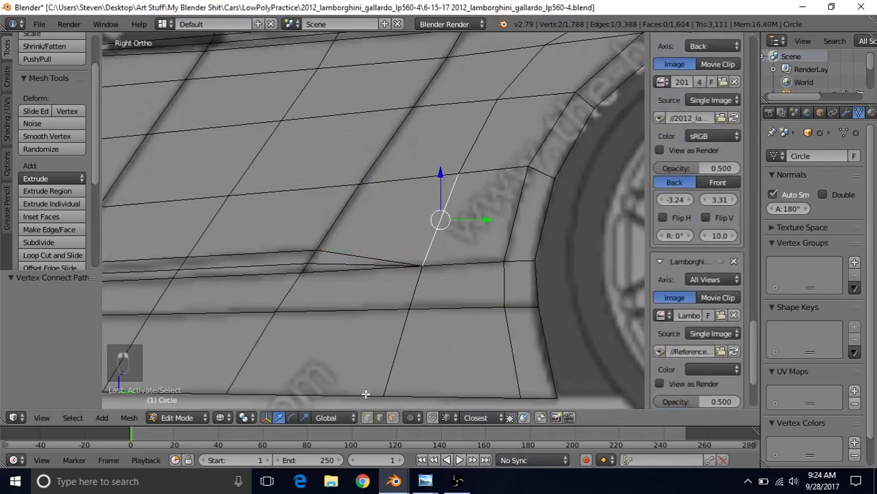
pyautogui.click(66, 240)
# Step: Vertex-slide the new vertex down its edge toward the crease with a factor of about 0.757
pyautogui.rightClick(440, 221)
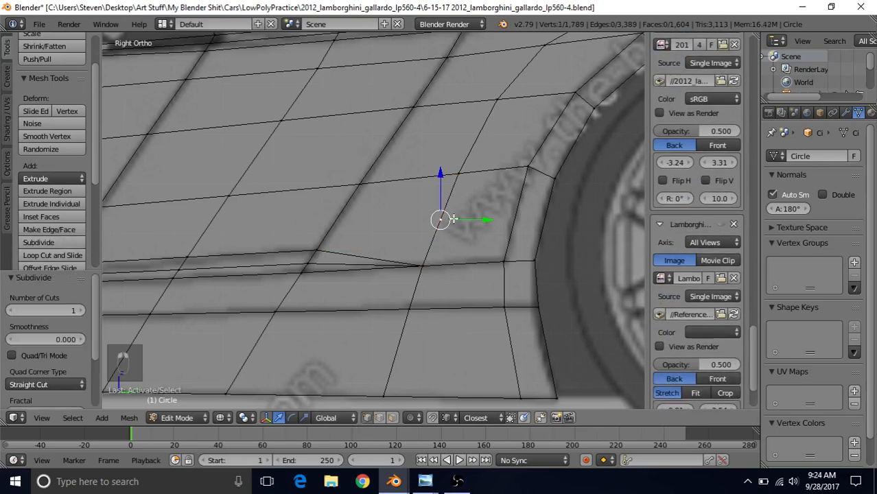
pyautogui.press('g')
pyautogui.press('g')
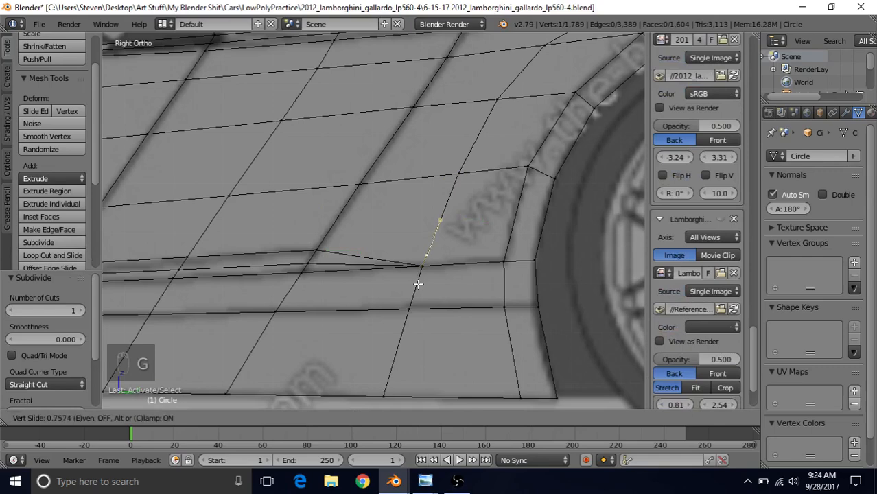
pyautogui.click(401, 283)
# Step: Connect the slid vertex to the second row's rear vertex and to the crease vertex beside the wheel arch
pyautogui.keyDown('shift'); pyautogui.rightClick(317, 247); pyautogui.keyUp('shift')
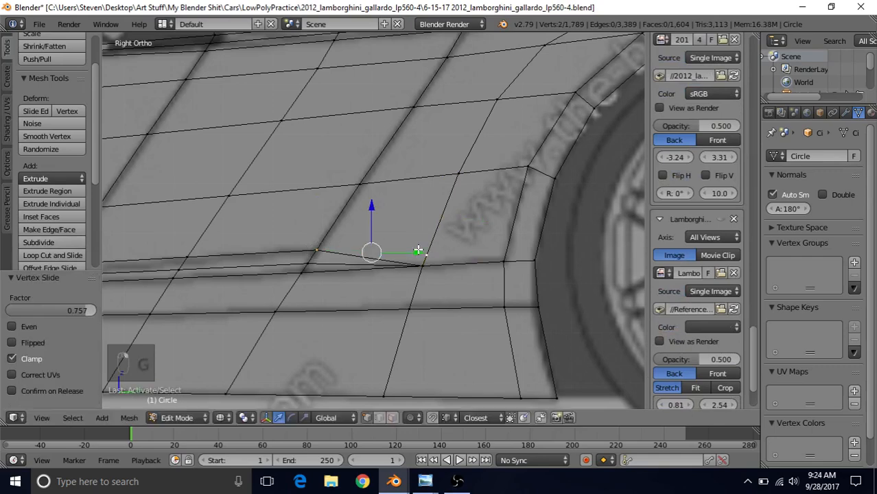
pyautogui.press('j')
pyautogui.keyDown('shift'); pyautogui.rightClick(506, 258); pyautogui.keyUp('shift')
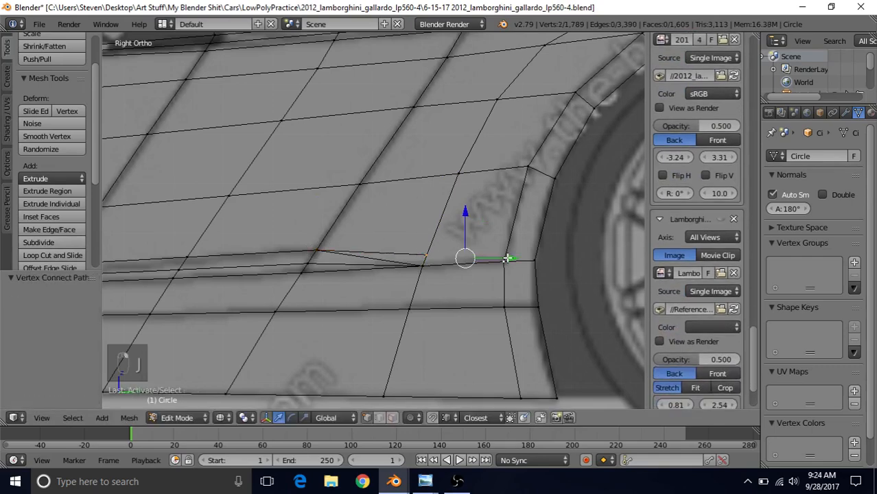
pyautogui.press('j')
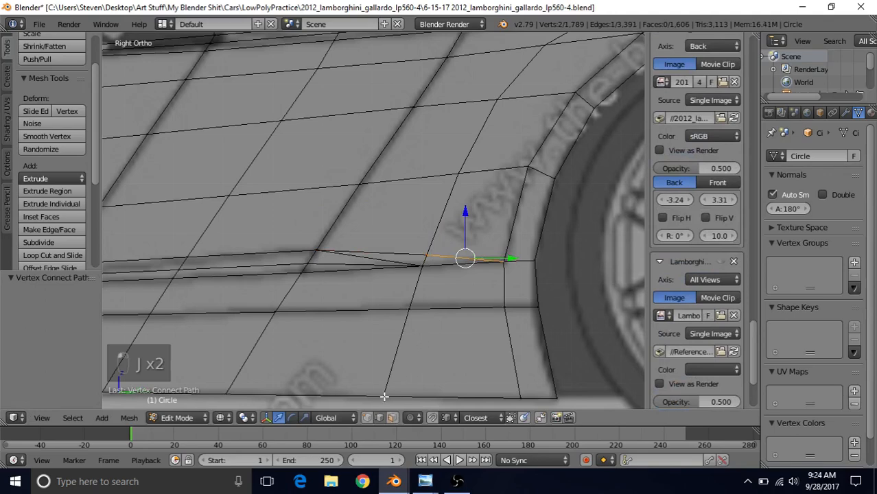
# Step: Dissolve the diagonal edge joining the intake's lower rear corner to the crease vertex behind it
pyautogui.rightClick(375, 262)
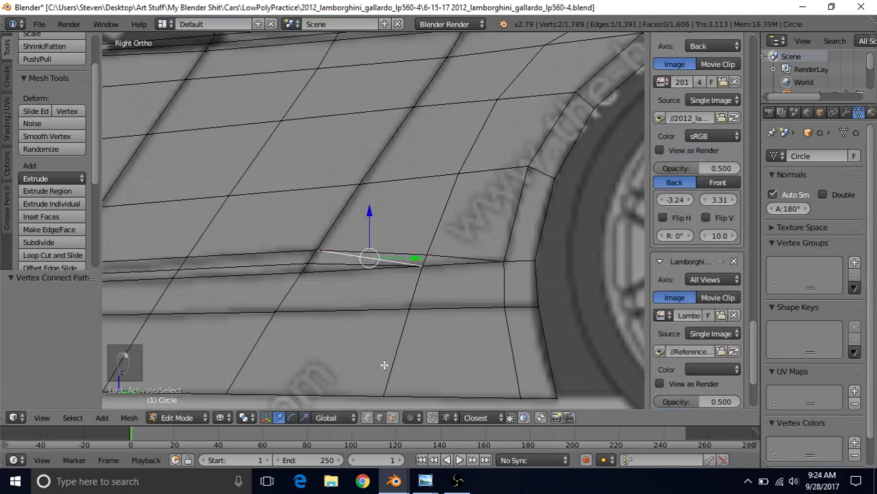
pyautogui.press('Delete')
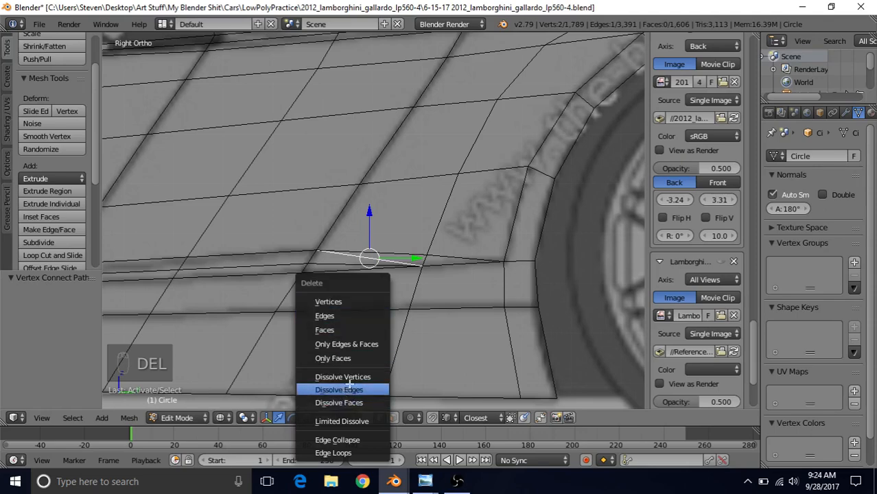
pyautogui.click(347, 390)
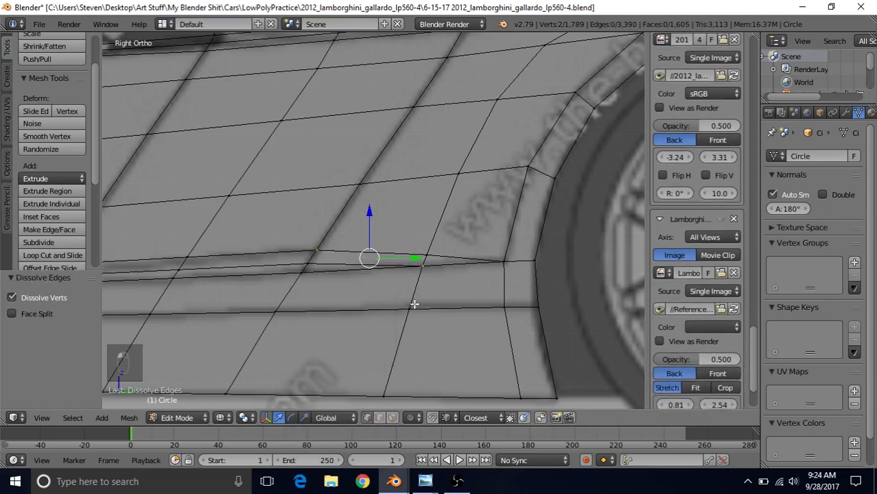
# Step: Vertex-slide the vertex just above the crease down by a factor of 0.406, and slightly back up by 0.030
pyautogui.rightClick(425, 260)
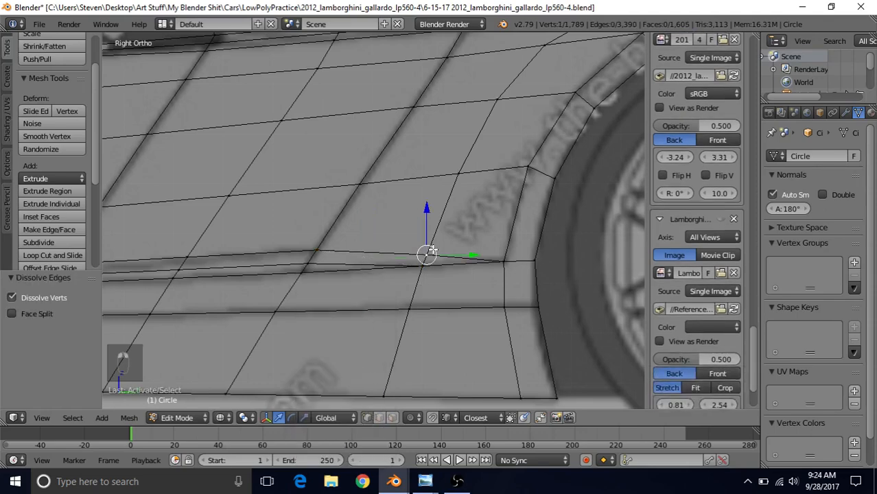
pyautogui.press('g')
pyautogui.press('g')
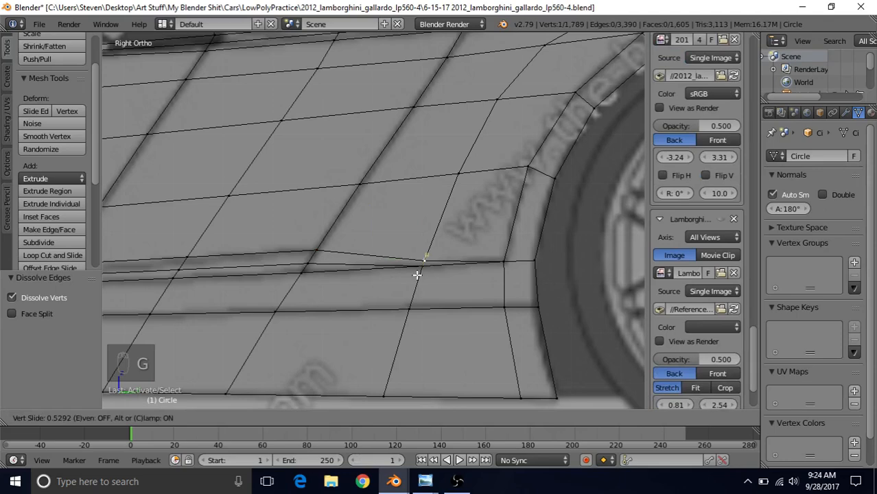
pyautogui.click(417, 273)
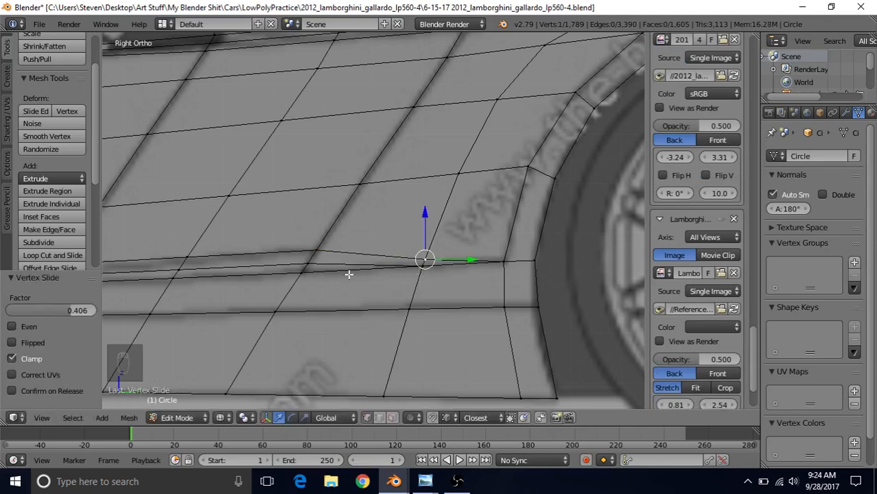
pyautogui.press('g')
pyautogui.press('g')
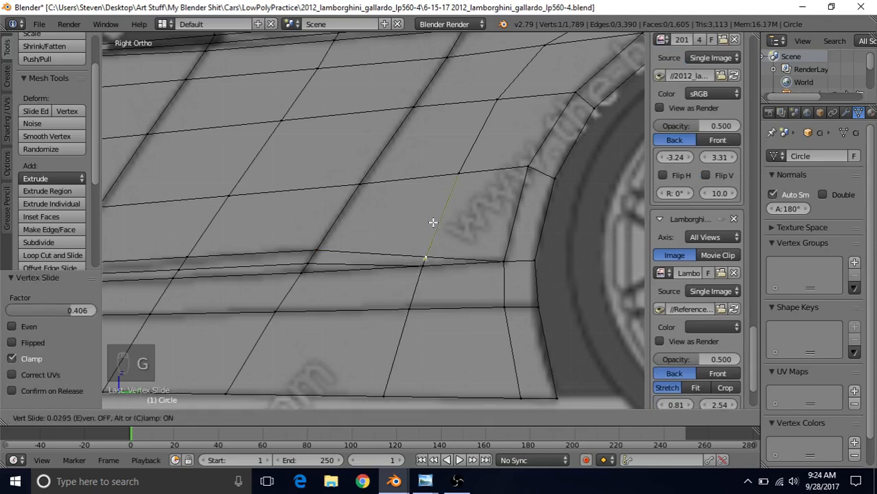
pyautogui.click(432, 223)
# Step: Examine the shaded side panel around the intake and rear wheel arch, with and without the mesh edges
pyautogui.scroll(-4, 266, 287)
pyautogui.scroll(2, 338, 259)
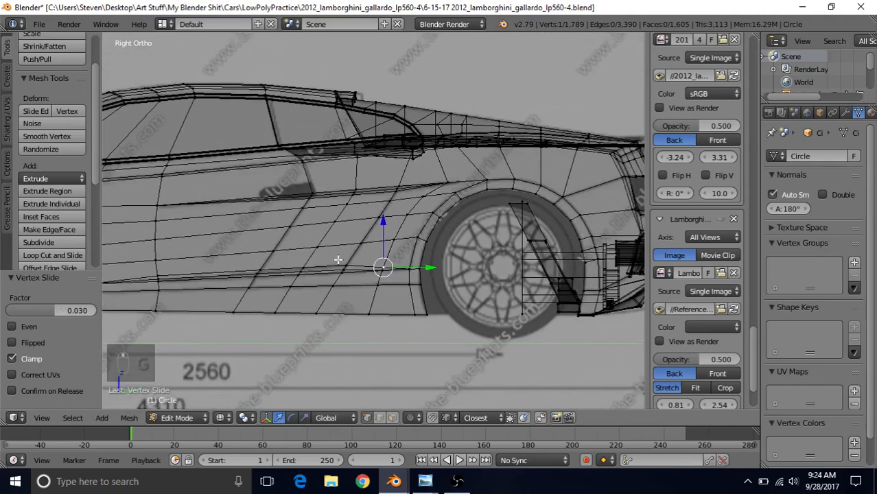
pyautogui.press('z')
pyautogui.press('Tab')
pyautogui.press('Tab')
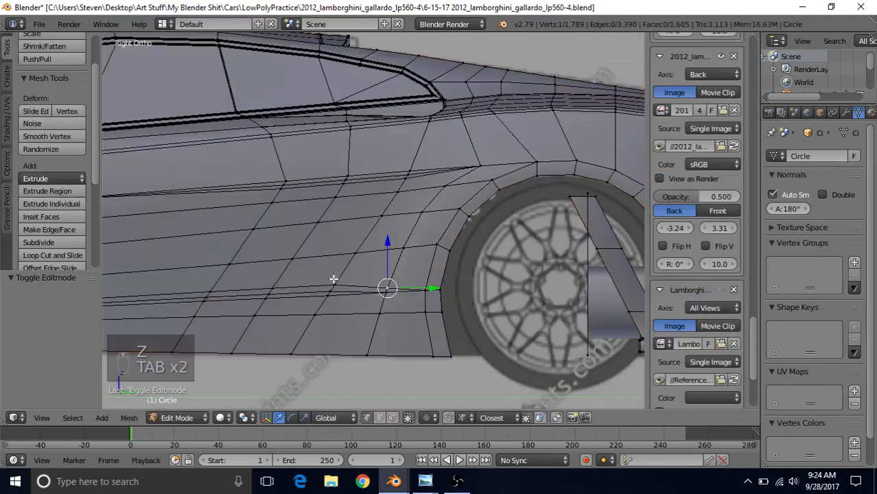
pyautogui.scroll(1, 333, 280)
pyautogui.rightClick(397, 188)
pyautogui.moveTo(447, 185); pyautogui.dragTo(446, 186)
pyautogui.scroll(-6, 365, 255)
pyautogui.press('Tab')
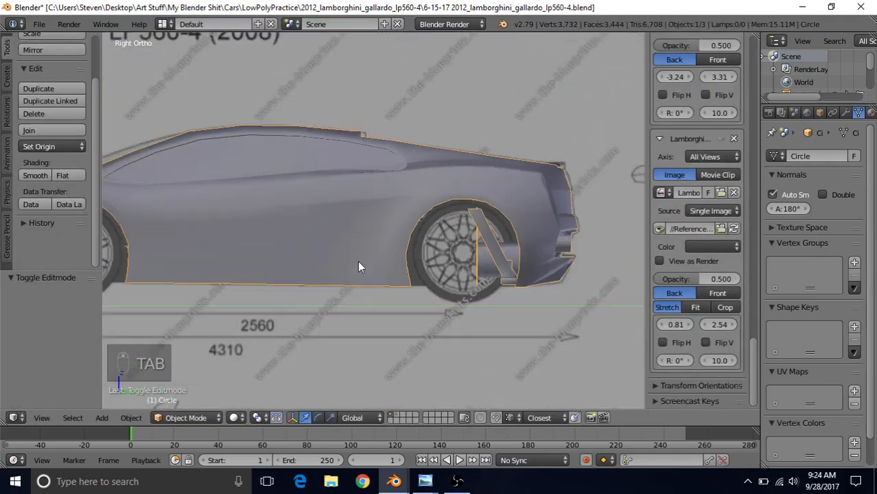
pyautogui.moveTo(385, 220); pyautogui.dragTo(360, 241, button='middle')
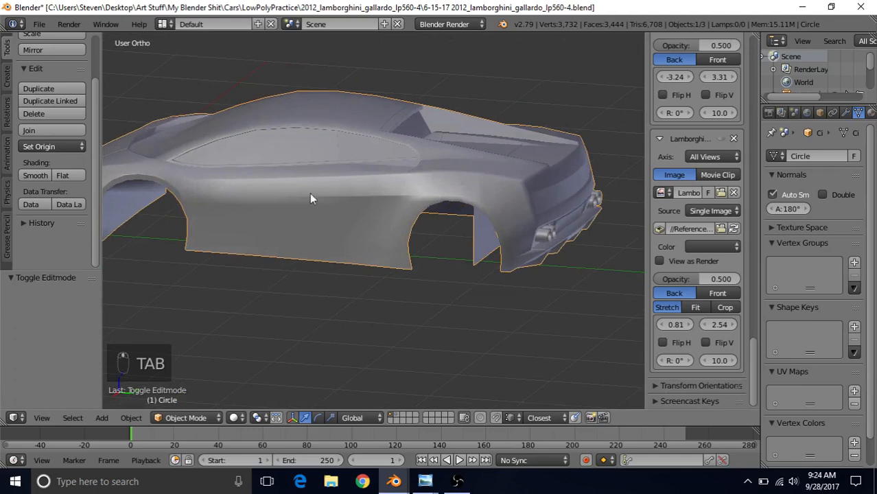
pyautogui.scroll(3, 364, 248)
# Step: Select the slanted edge line between the intake's upper and lower rear corners and move it -0.012 along X
pyautogui.press('Tab')
pyautogui.scroll(4, 376, 239)
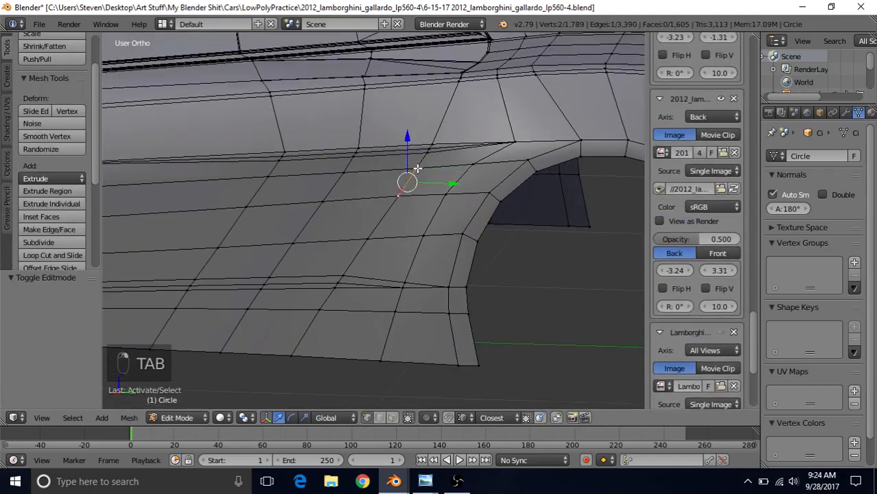
pyautogui.keyDown('shift'); pyautogui.rightClick(399, 198); pyautogui.keyUp('shift')
pyautogui.keyDown('shift'); pyautogui.rightClick(432, 150); pyautogui.keyUp('shift')
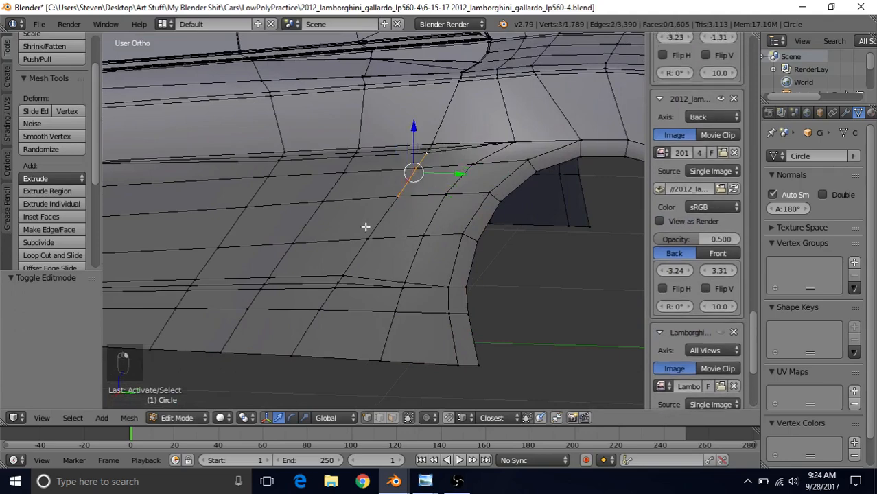
pyautogui.keyDown('shift'); pyautogui.rightClick(355, 250); pyautogui.keyUp('shift')
pyautogui.keyDown('shift'); pyautogui.rightClick(345, 269); pyautogui.keyUp('shift')
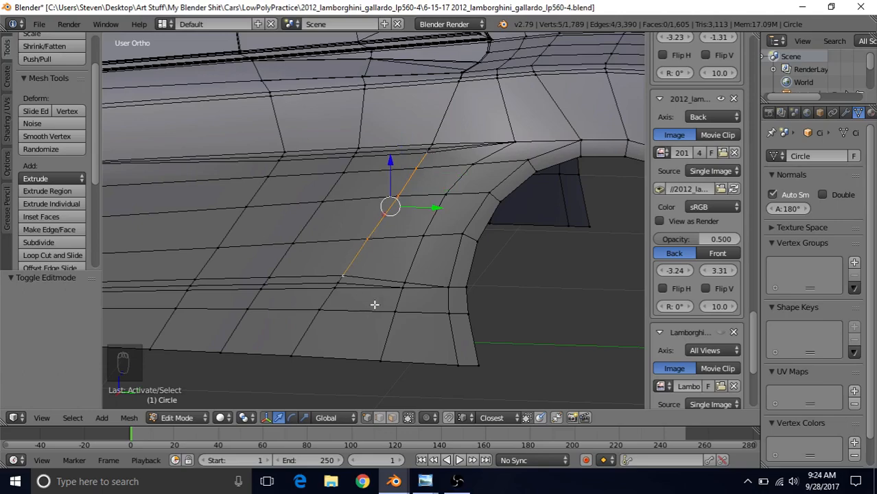
pyautogui.moveTo(403, 258); pyautogui.dragTo(447, 276, button='middle')
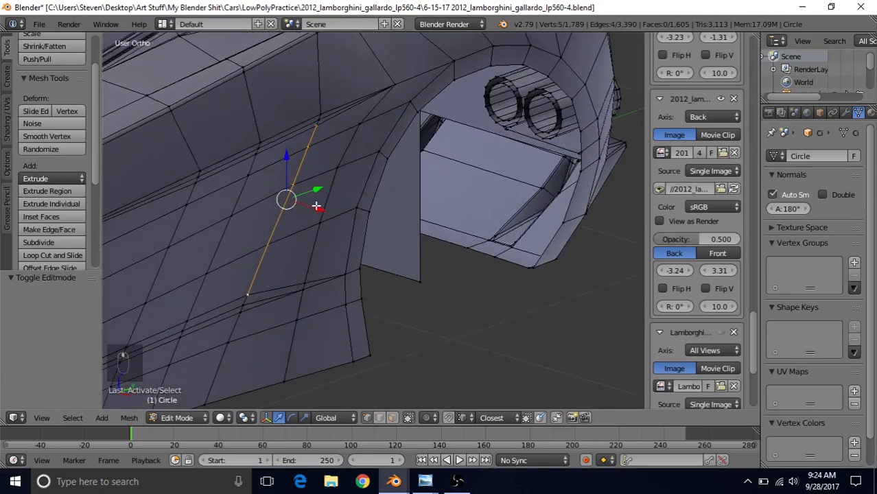
pyautogui.moveTo(319, 209); pyautogui.dragTo(314, 210)
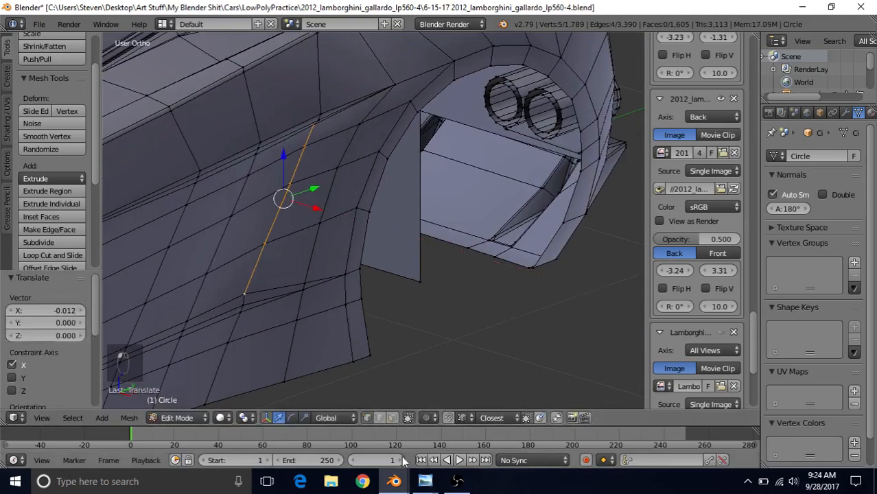
# Step: Examine the side intake in the "white front angled2" and "white front crease" reference photos
pyautogui.click(424, 481)
pyautogui.click(633, 432)
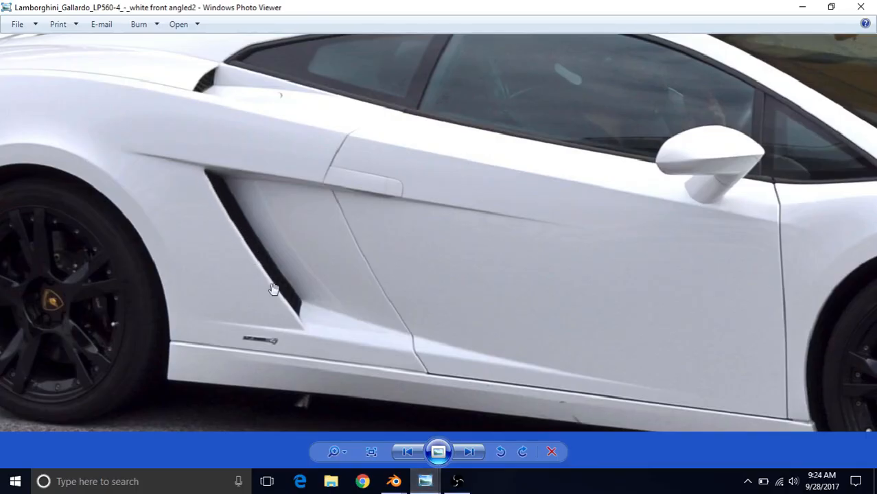
pyautogui.moveTo(426, 482)
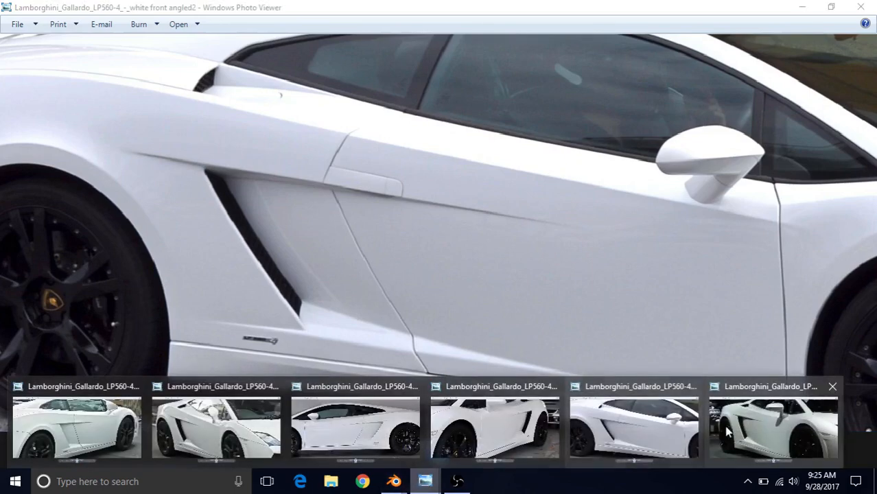
pyautogui.click(580, 446)
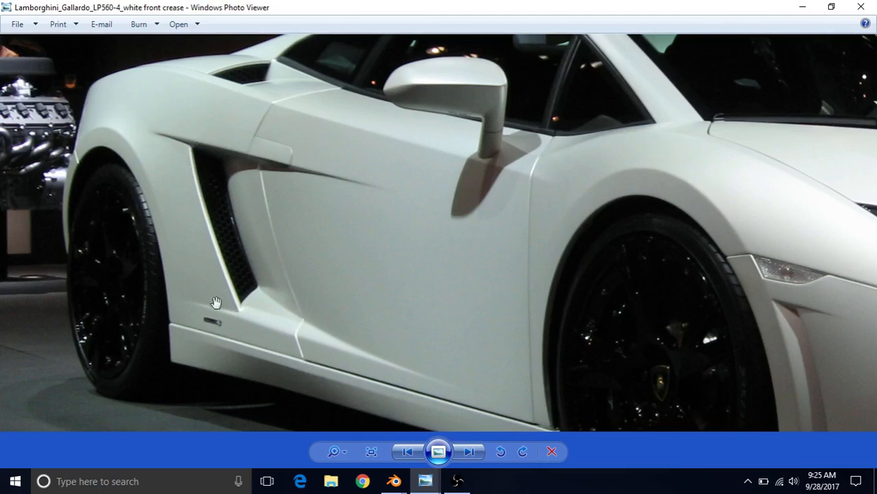
# Step: Return to the working Blender file, move the slanted edge line -0.004 along X, and shift its lowest vertex -0.014 along Z
pyautogui.click(394, 481)
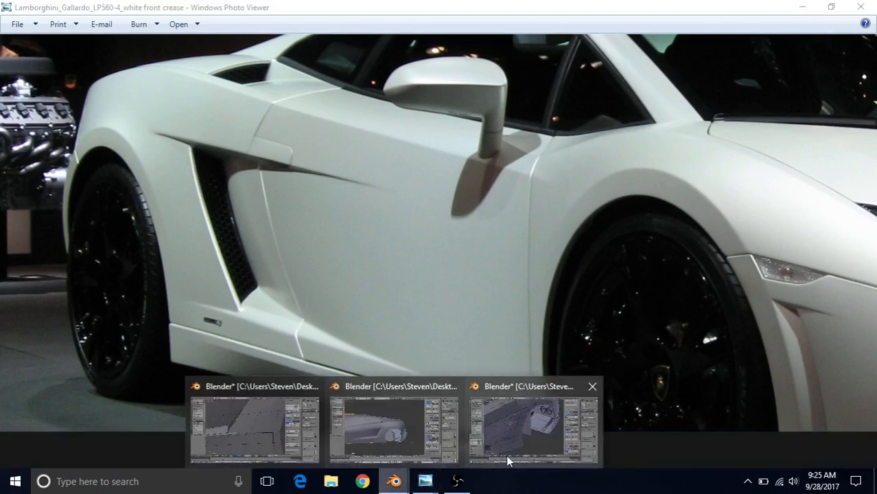
pyautogui.click(508, 461)
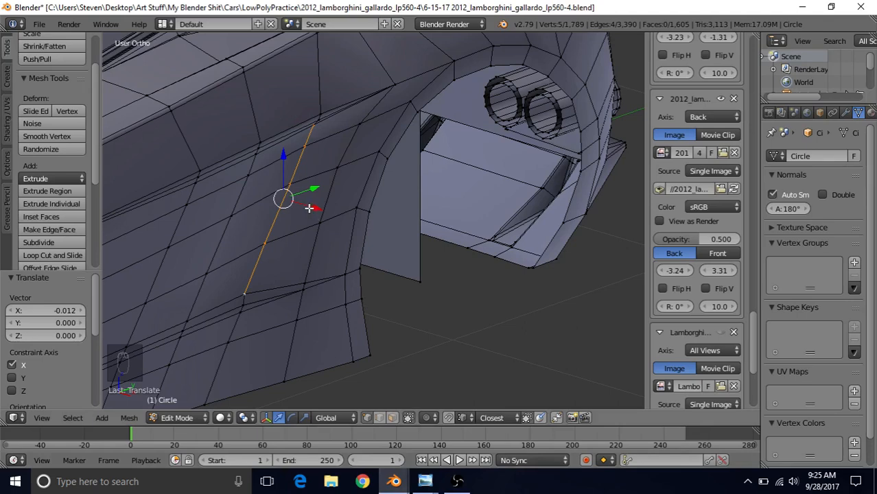
pyautogui.moveTo(310, 208); pyautogui.dragTo(307, 207)
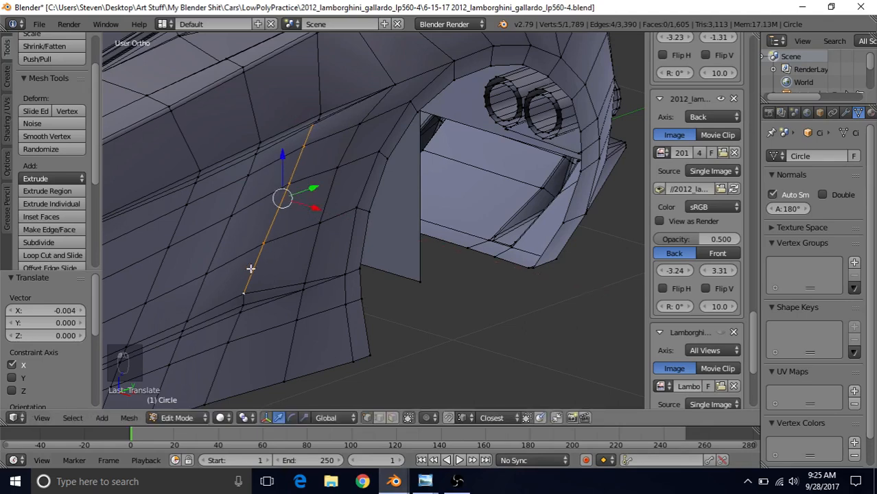
pyautogui.rightClick(247, 280)
pyautogui.moveTo(242, 247); pyautogui.dragTo(241, 258)
# Step: Vertex-slide the upper-row vertex one column ahead of the intake's lower rear corner toward the crease by a factor of 0.368
pyautogui.keyDown('shift'); pyautogui.moveTo(243, 290); pyautogui.dragTo(366, 209, button='middle'); pyautogui.keyUp('shift')
pyautogui.rightClick(320, 234)
pyautogui.press('KP_Decimal')
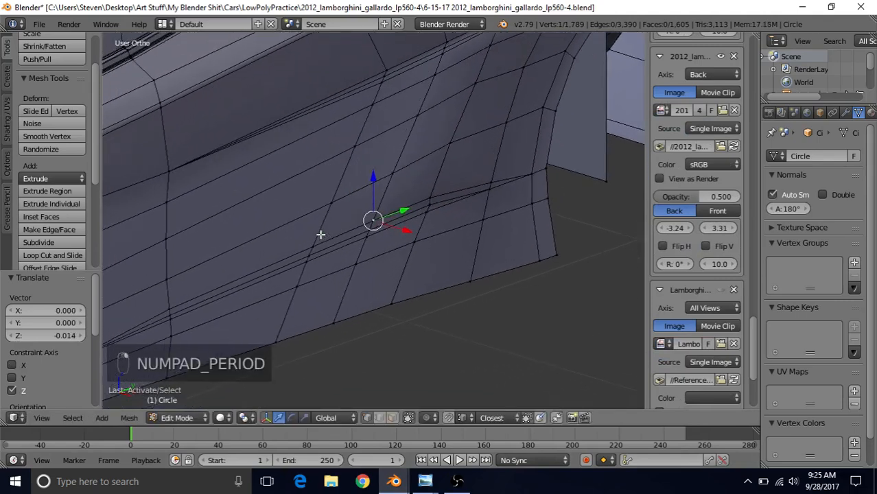
pyautogui.press('KP_3')
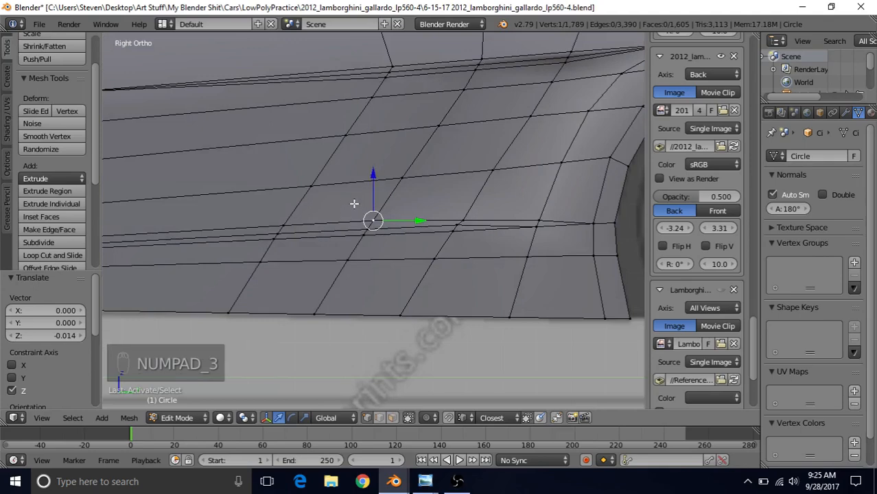
pyautogui.press('g')
pyautogui.press('g')
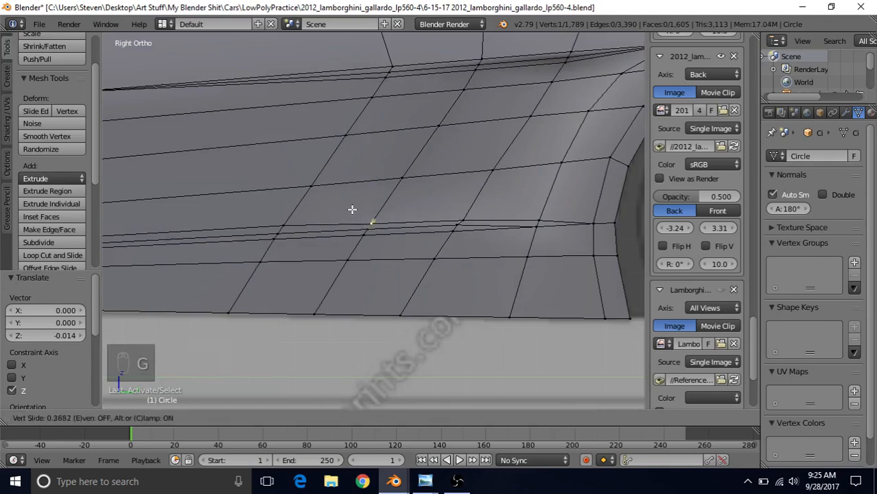
pyautogui.click(353, 210)
# Step: Vertex-slide the upper-row vertex one column further forward down toward the crease by a factor of 0.264
pyautogui.rightClick(282, 227)
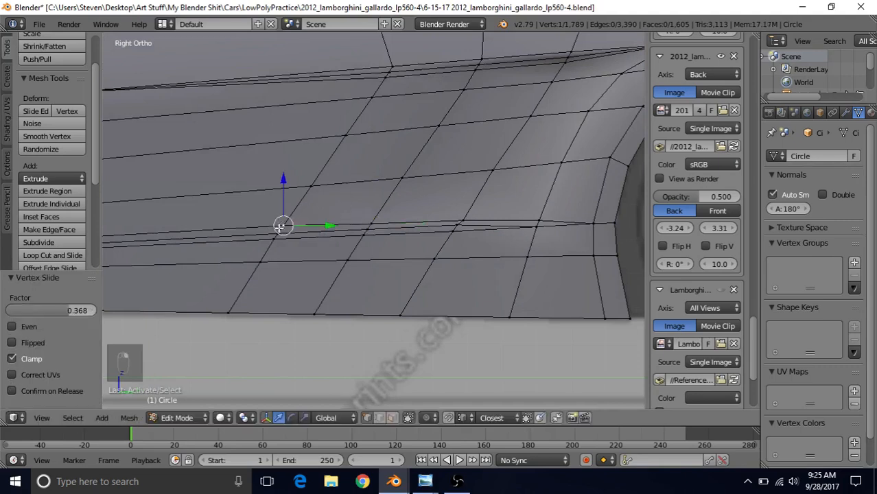
pyautogui.press('g')
pyautogui.press('g')
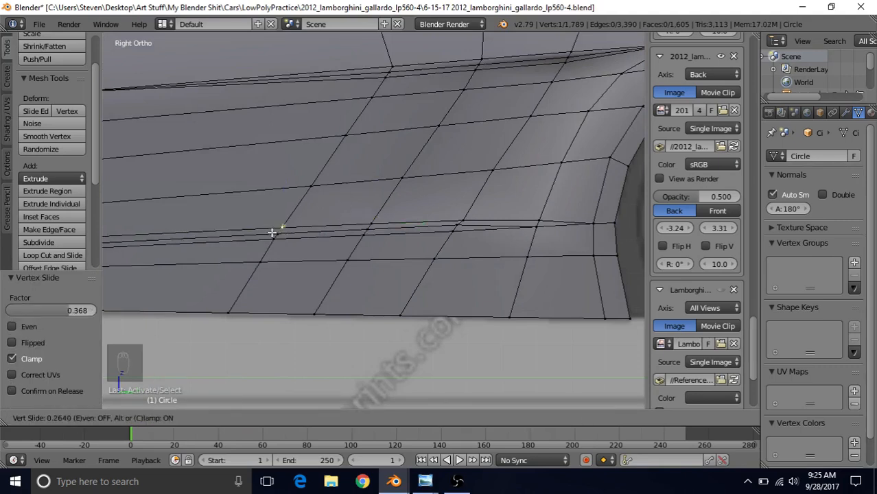
pyautogui.click(257, 241)
# Step: Vertex-slide the upper-row vertex on the vertical edge line near the row's front end down by a factor of 0.600
pyautogui.keyDown('shift'); pyautogui.moveTo(256, 241); pyautogui.dragTo(457, 227, button='middle'); pyautogui.keyUp('shift')
pyautogui.rightClick(278, 218)
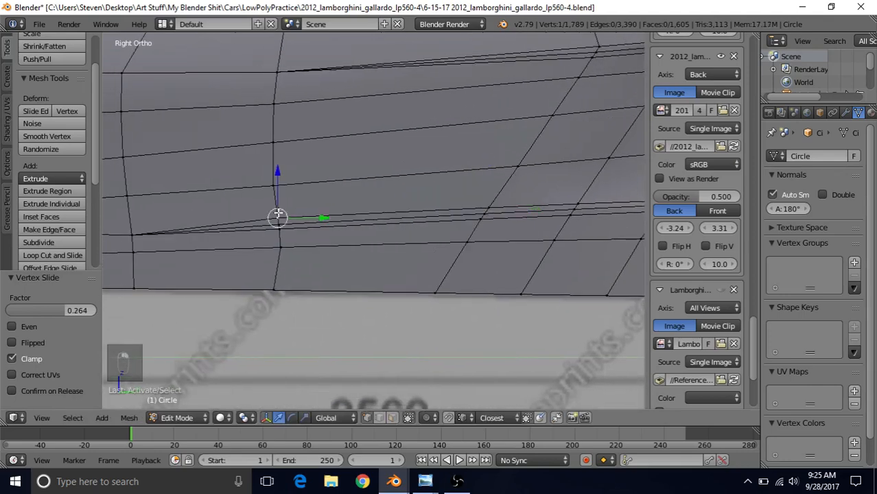
pyautogui.press('g')
pyautogui.press('g')
pyautogui.click(271, 238)
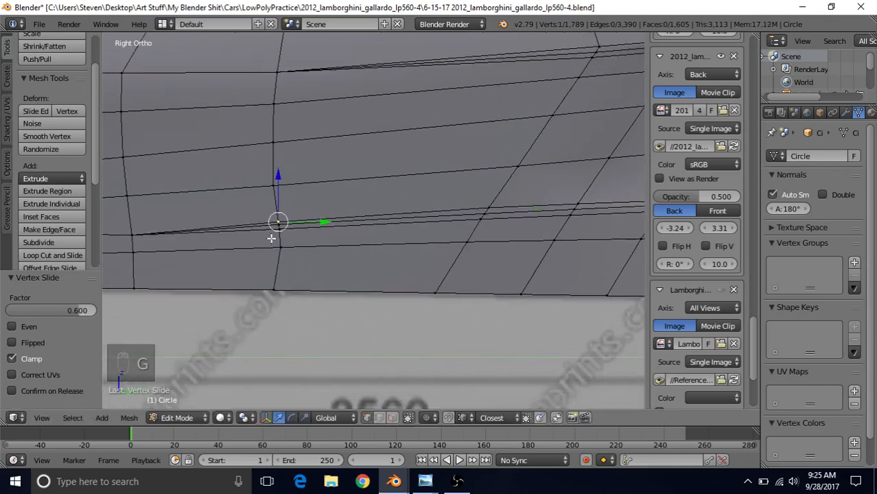
# Step: Inspect the shaded side panel and its lower crease in side view and from an angle
pyautogui.scroll(-4, 329, 254)
pyautogui.press('Tab')
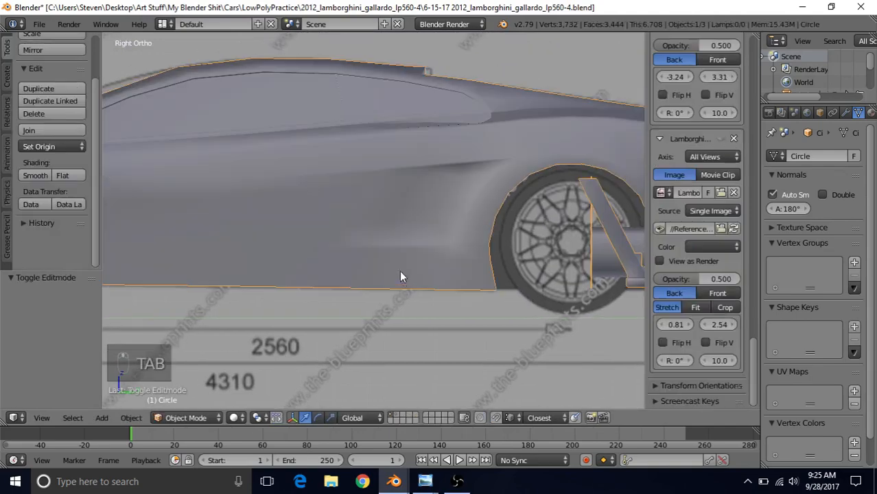
pyautogui.moveTo(451, 259); pyautogui.dragTo(485, 269, button='middle')
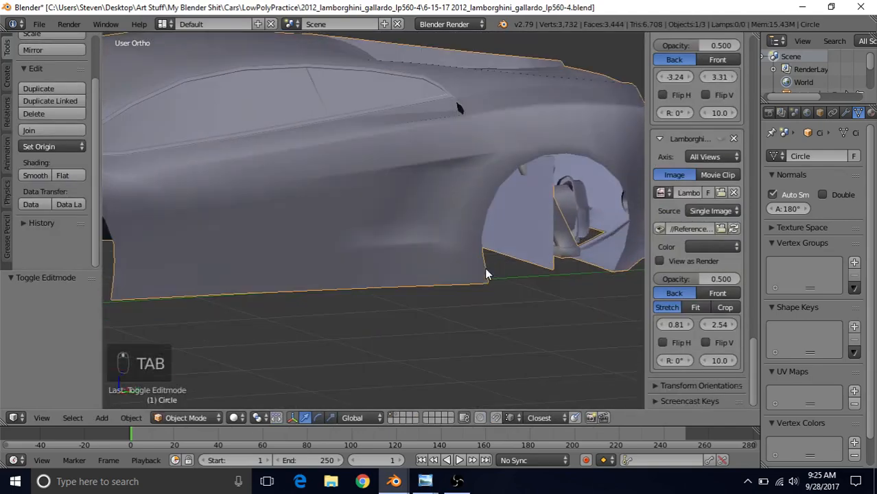
pyautogui.press('Tab')
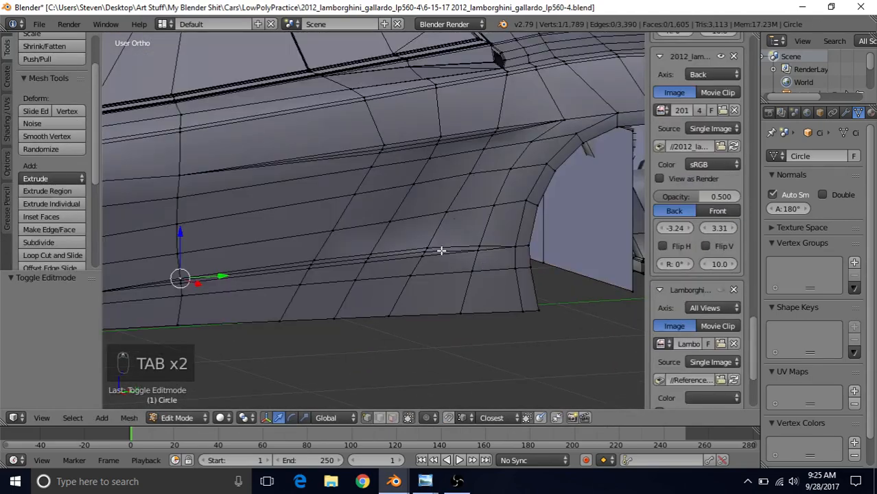
pyautogui.moveTo(448, 216); pyautogui.dragTo(368, 211, button='middle')
# Step: Align the intake's rear edge line with the side blueprint, moving its lower corner vertex -0.009 and an upper vertex -0.004 along Y
pyautogui.press('KP_3')
pyautogui.rightClick(446, 172)
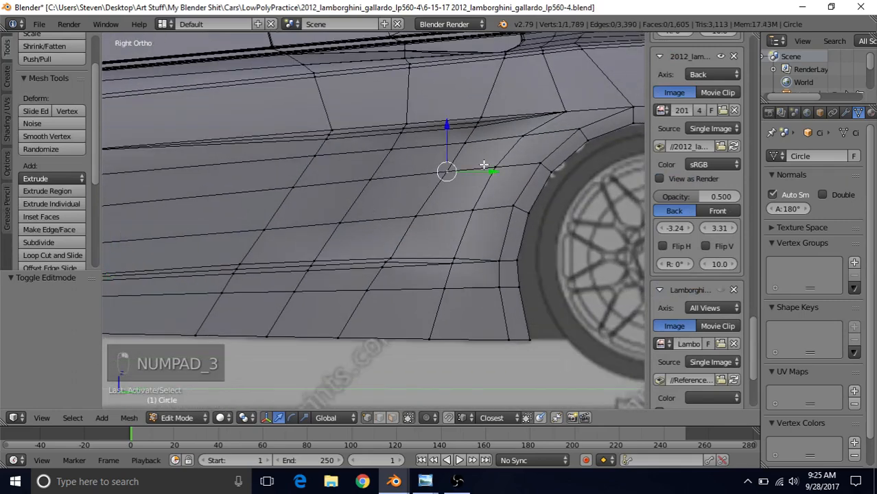
pyautogui.press('z')
pyautogui.rightClick(420, 219)
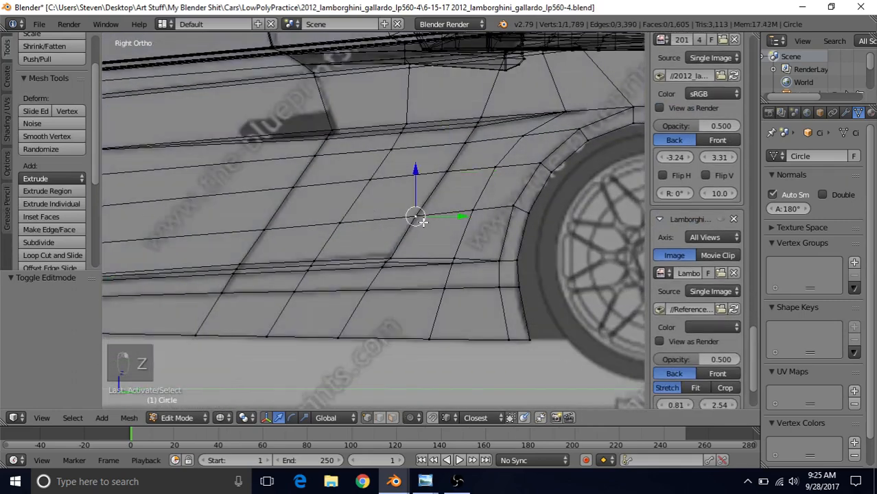
pyautogui.rightClick(395, 260)
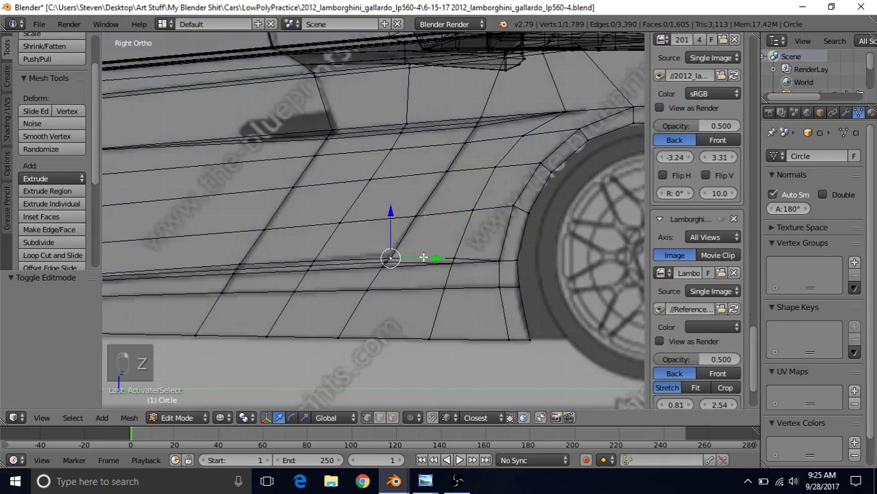
pyautogui.moveTo(424, 257); pyautogui.dragTo(421, 258)
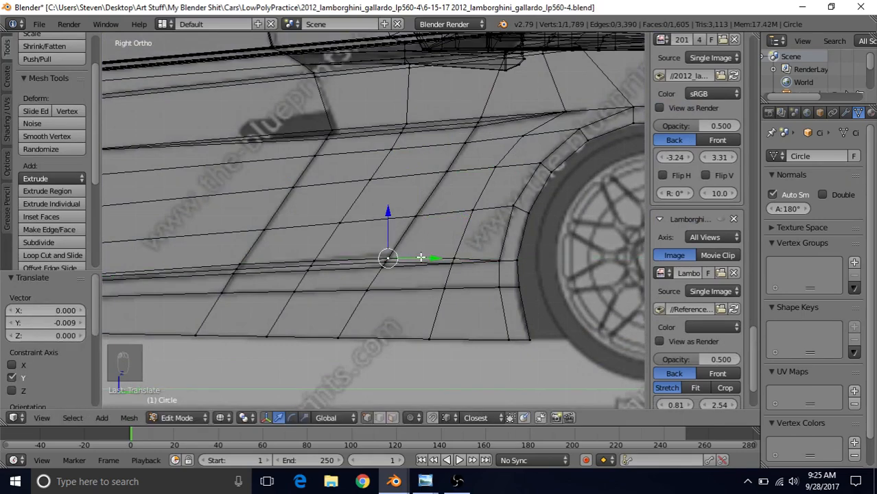
pyautogui.rightClick(447, 176)
pyautogui.moveTo(495, 170); pyautogui.dragTo(494, 169)
pyautogui.press('z')
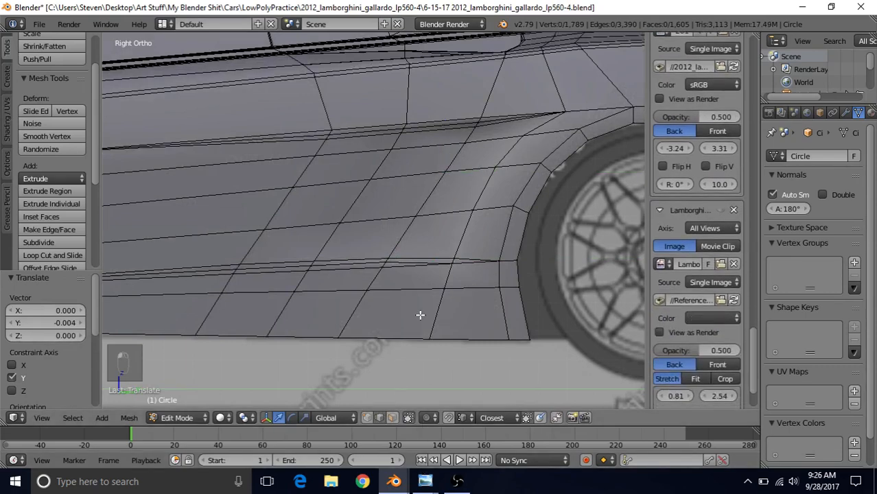
# Step: Subdivide the five horizontal edges just ahead of the intake's rear edge line with one cut
pyautogui.keyDown('shift'); pyautogui.moveTo(434, 250); pyautogui.dragTo(404, 266, button='middle'); pyautogui.keyUp('shift')
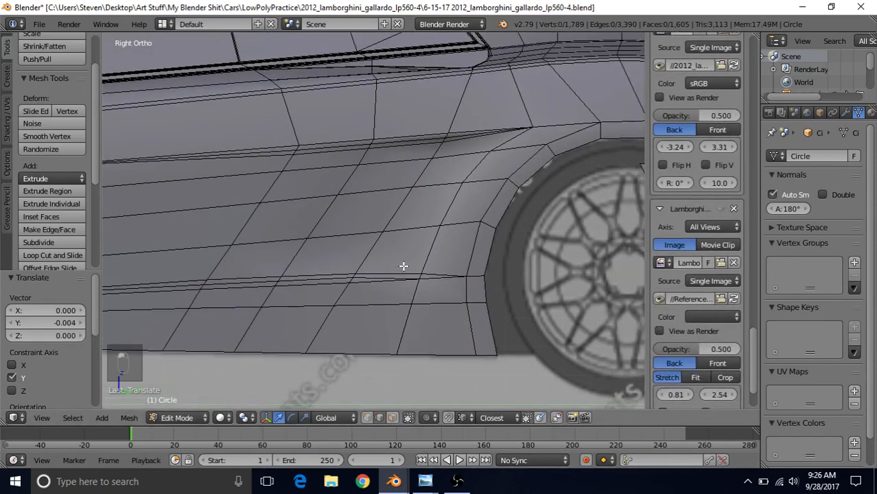
pyautogui.rightClick(352, 244)
pyautogui.moveTo(354, 252); pyautogui.dragTo(377, 274, button='middle')
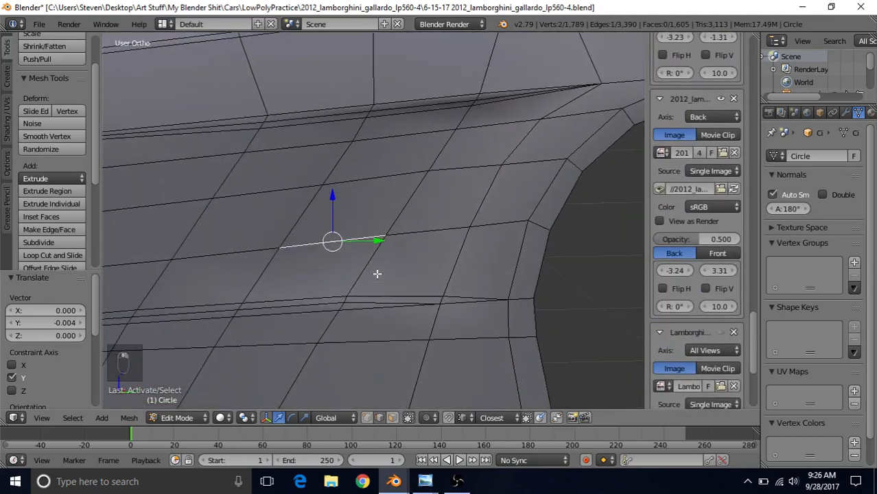
pyautogui.keyDown('shift'); pyautogui.rightClick(330, 287); pyautogui.keyUp('shift')
pyautogui.keyDown('shift'); pyautogui.rightClick(376, 188); pyautogui.keyUp('shift')
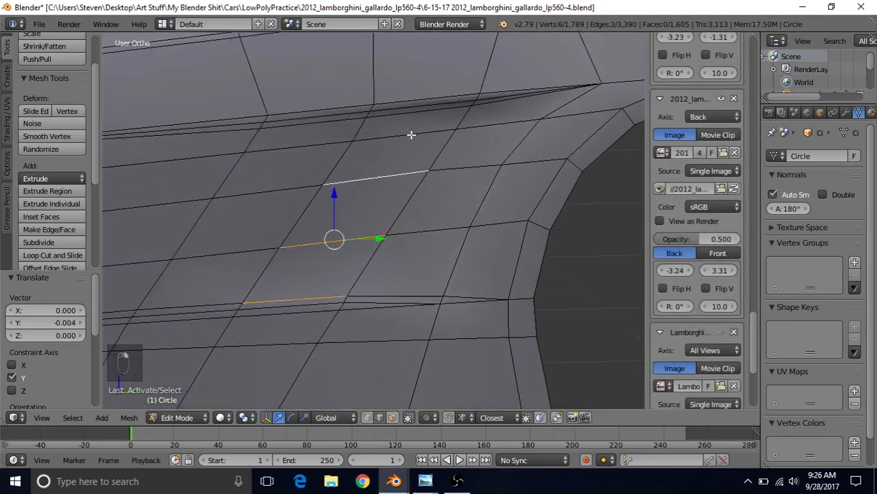
pyautogui.keyDown('shift'); pyautogui.rightClick(411, 134); pyautogui.keyUp('shift')
pyautogui.keyDown('shift'); pyautogui.rightClick(431, 111); pyautogui.keyUp('shift')
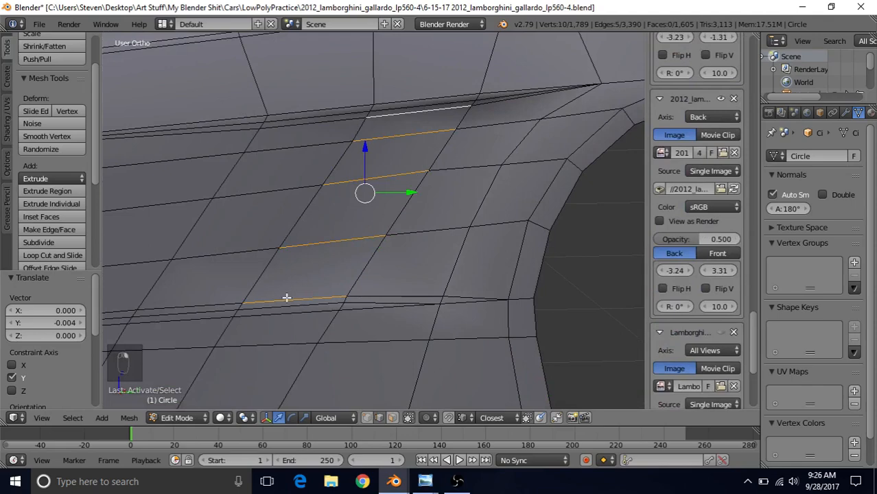
pyautogui.click(47, 242)
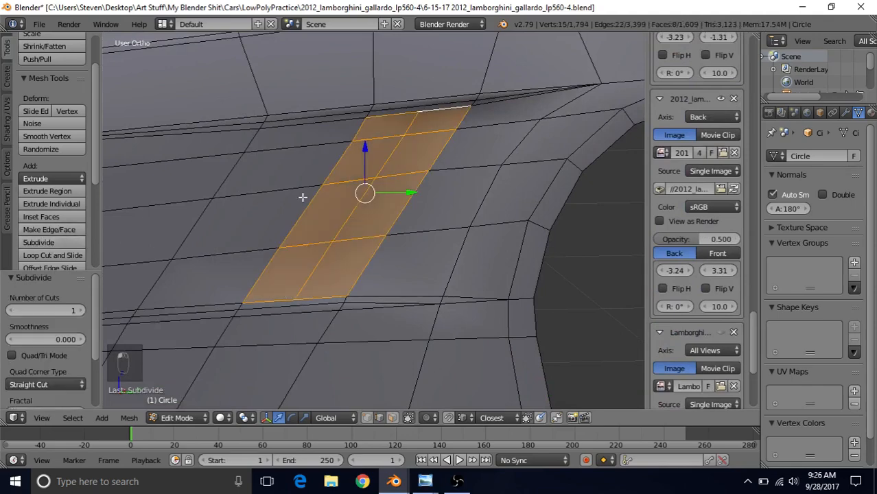
# Step: Edge-slide the new middle edge line toward the intake's rear edge by a factor of -0.966
pyautogui.keyDown('alt'); pyautogui.rightClick(395, 154); pyautogui.keyUp('alt')
pyautogui.press('q')
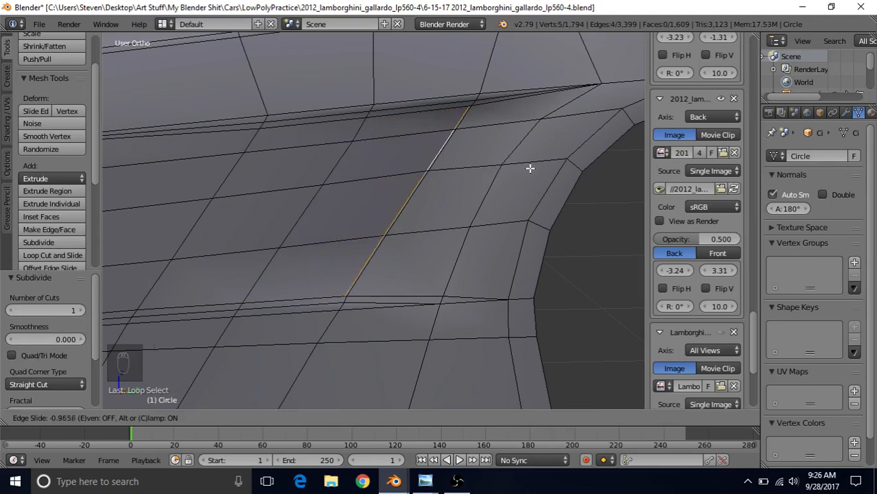
pyautogui.click(529, 168)
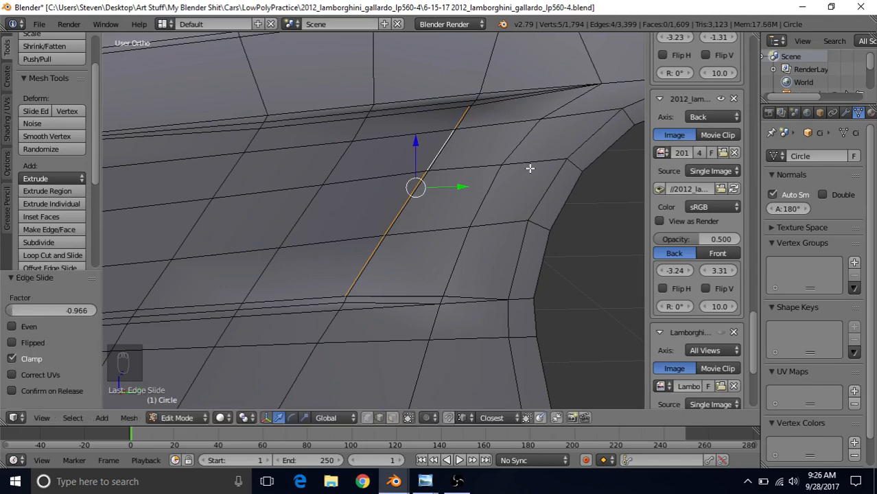
# Step: Connect the new edge line's lower end vertex to the corner vertex on the crease row just below it
pyautogui.click(366, 418)
pyautogui.scroll(1, 374, 340)
pyautogui.keyDown('shift'); pyautogui.moveTo(375, 338); pyautogui.dragTo(398, 255, button='middle'); pyautogui.keyUp('shift')
pyautogui.scroll(1, 398, 254)
pyautogui.scroll(1, 399, 255)
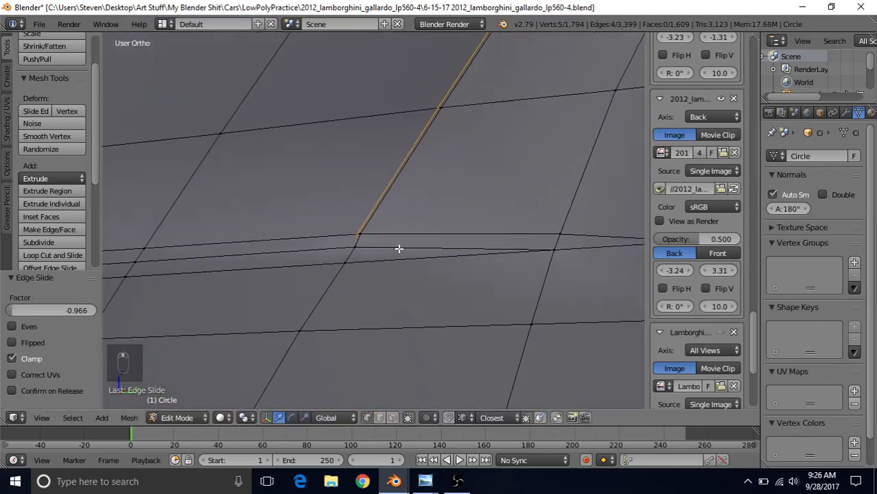
pyautogui.rightClick(352, 235)
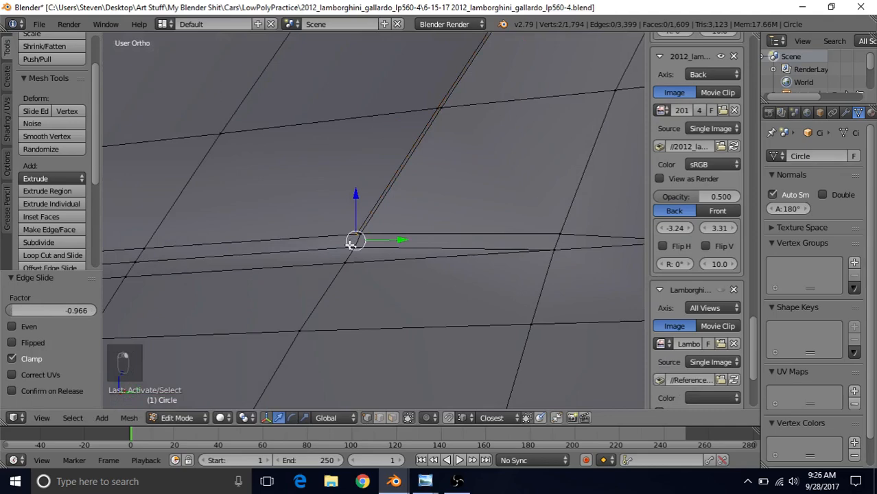
pyautogui.press('j')
# Step: Connect the new edge line's upper end vertex to the vertex on the upper crease row just above it
pyautogui.scroll(-1, 424, 167)
pyautogui.keyDown('shift'); pyautogui.moveTo(480, 142); pyautogui.dragTo(387, 201, button='middle'); pyautogui.keyUp('shift')
pyautogui.scroll(1, 357, 312)
pyautogui.rightClick(421, 122)
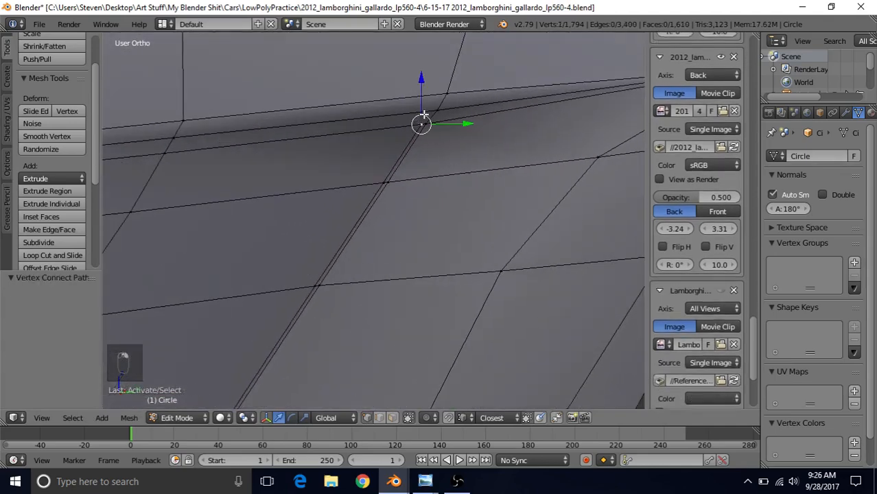
pyautogui.keyDown('shift'); pyautogui.rightClick(435, 109); pyautogui.keyUp('shift')
pyautogui.press('j')
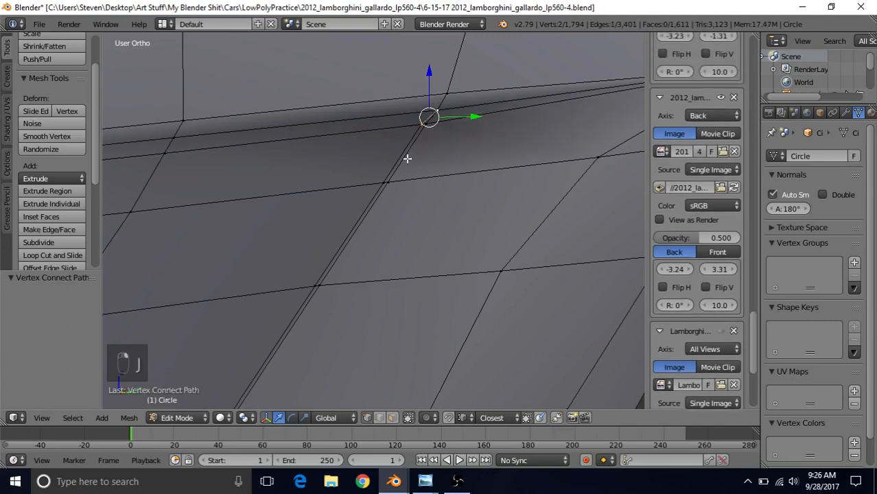
# Step: Examine the side intake's rear edge in the side-view reference photo and return to the Blender window with the side panel mesh
pyautogui.scroll(-2, 365, 243)
pyautogui.moveTo(425, 481)
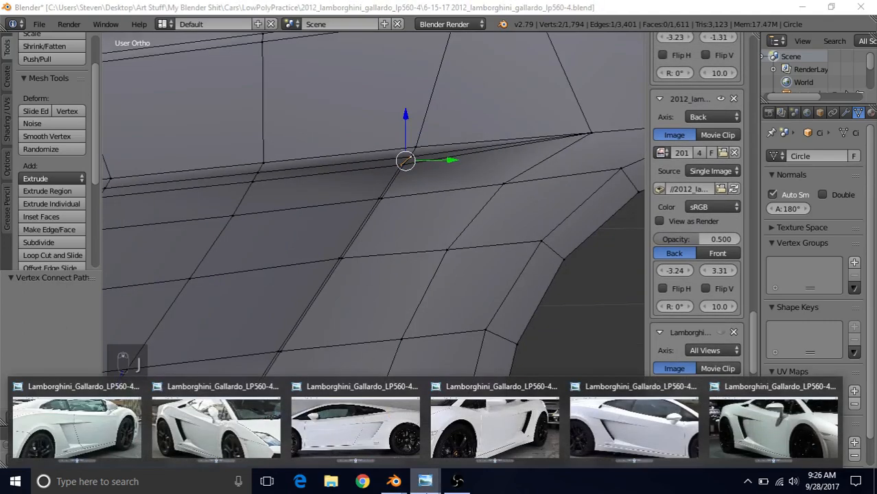
pyautogui.click(405, 412)
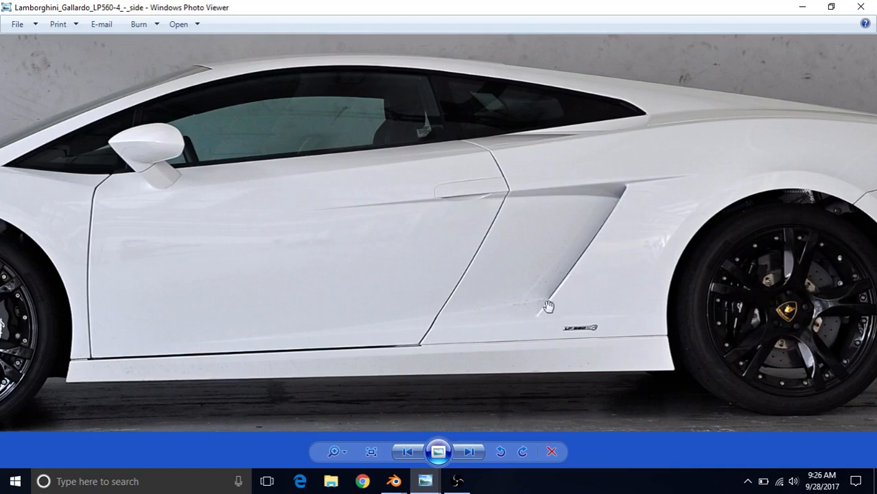
pyautogui.click(393, 481)
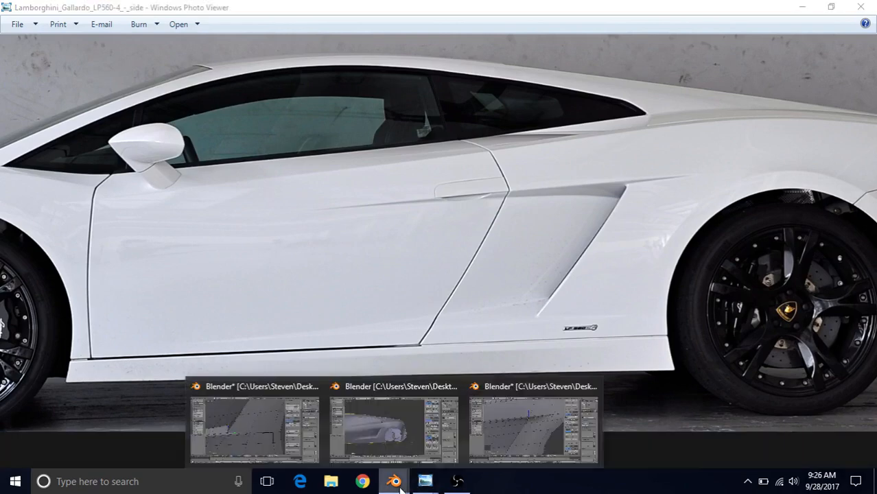
pyautogui.click(505, 439)
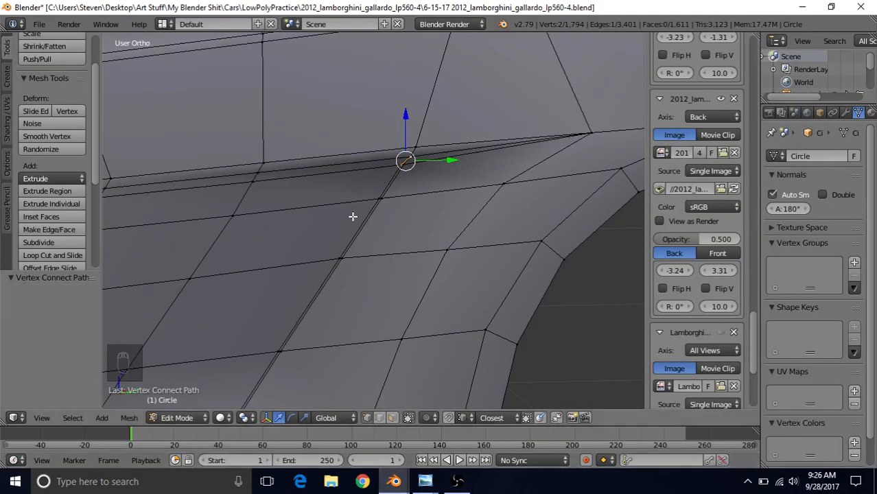
# Step: Move the five vertices of the new line ahead of the intake's rear edge inward along X by about -0.061 and a further -0.027
pyautogui.scroll(-3, 348, 240)
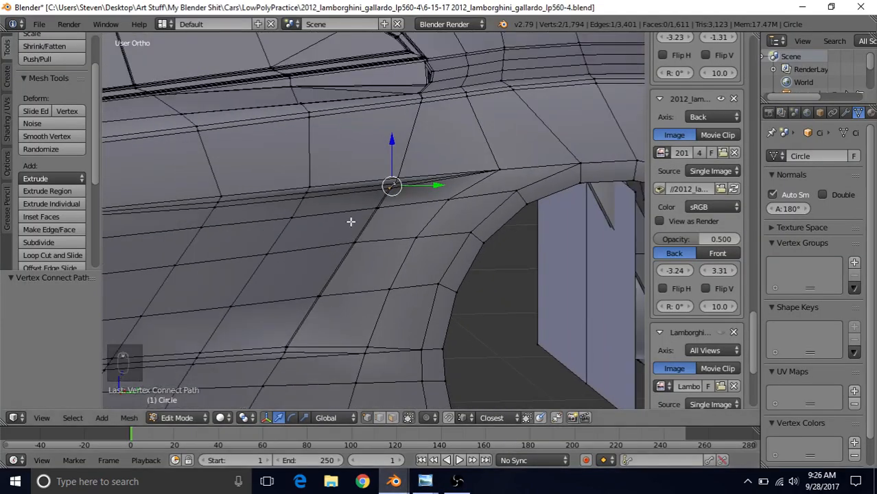
pyautogui.rightClick(280, 347)
pyautogui.keyDown('shift'); pyautogui.rightClick(304, 293); pyautogui.keyUp('shift')
pyautogui.keyDown('shift'); pyautogui.rightClick(350, 237); pyautogui.keyUp('shift')
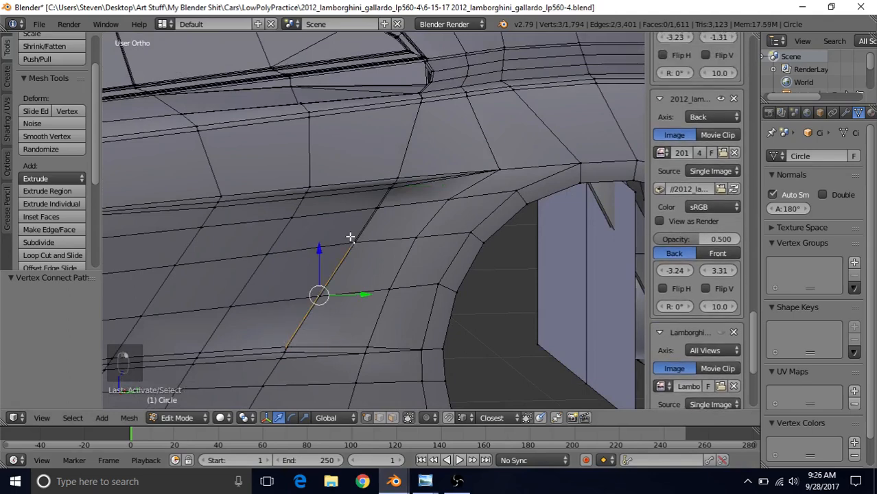
pyautogui.keyDown('shift'); pyautogui.rightClick(366, 206); pyautogui.keyUp('shift')
pyautogui.keyDown('shift'); pyautogui.rightClick(383, 188); pyautogui.keyUp('shift')
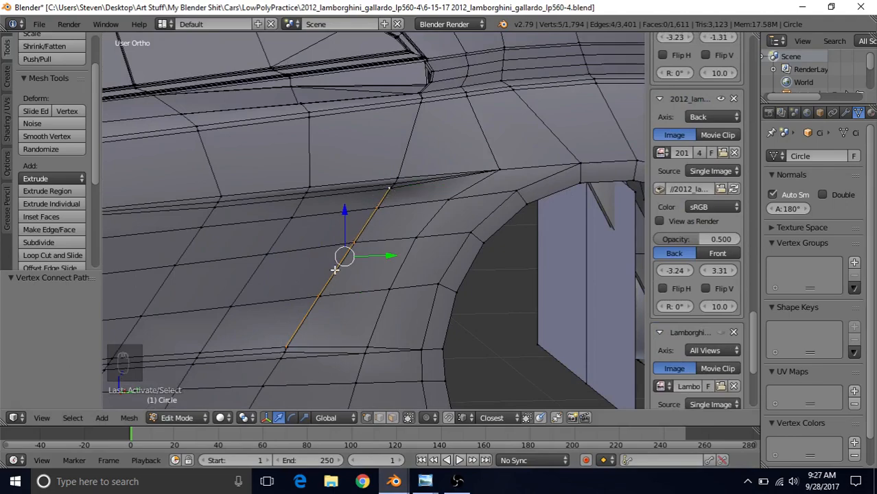
pyautogui.moveTo(334, 270); pyautogui.dragTo(430, 289, button='middle')
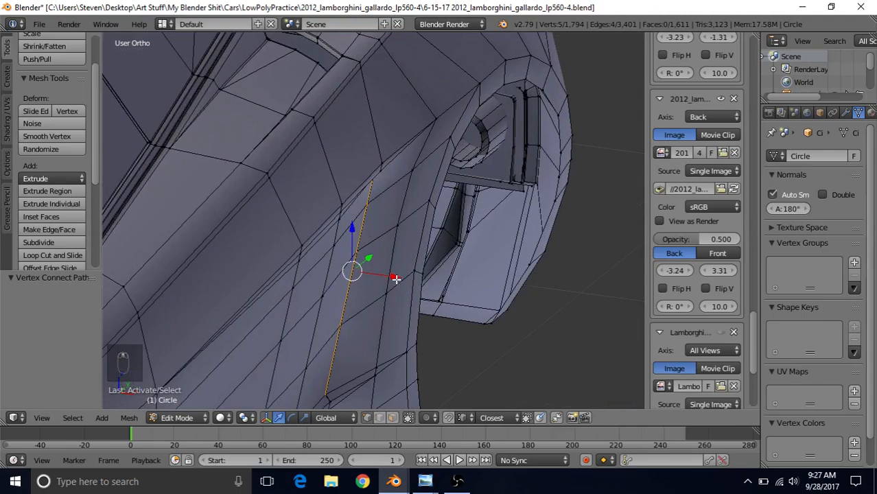
pyautogui.press('e')
pyautogui.press('x')
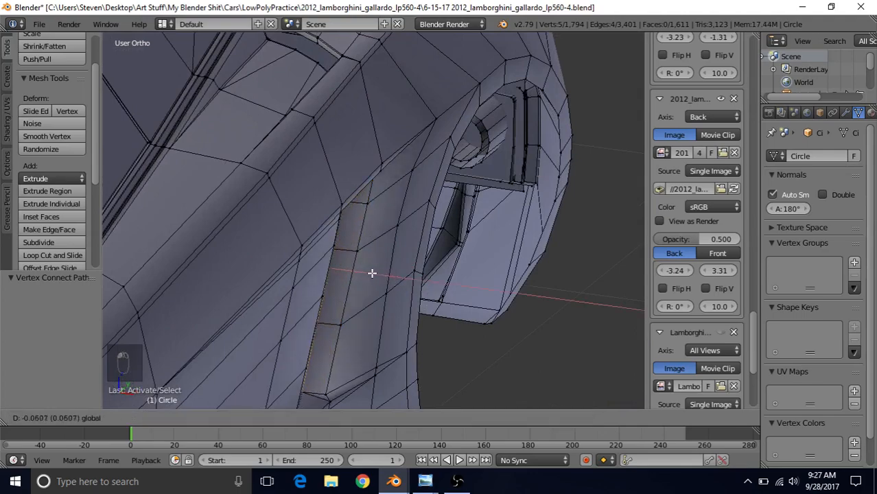
pyautogui.click(371, 273)
pyautogui.moveTo(368, 275); pyautogui.dragTo(349, 262, button='middle')
pyautogui.moveTo(371, 257); pyautogui.dragTo(364, 257)
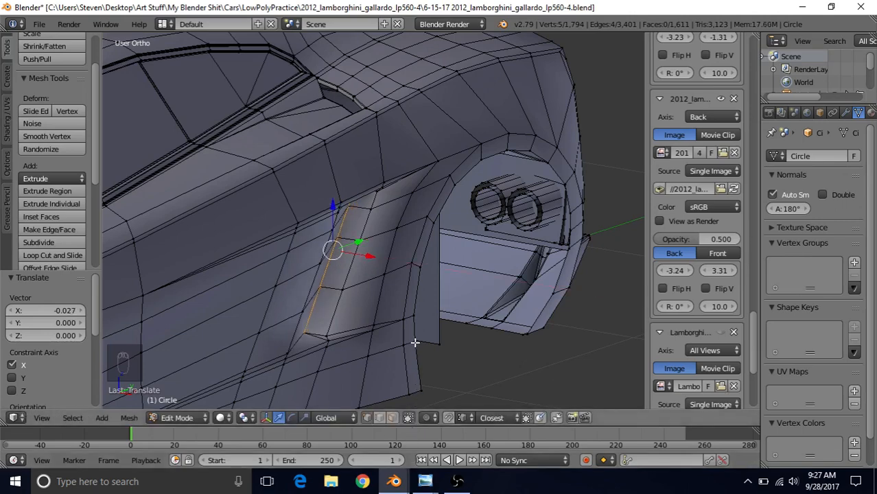
# Step: Delete the four narrow faces between the recessed edge line and the intake's rear edge to open the intake
pyautogui.click(393, 418)
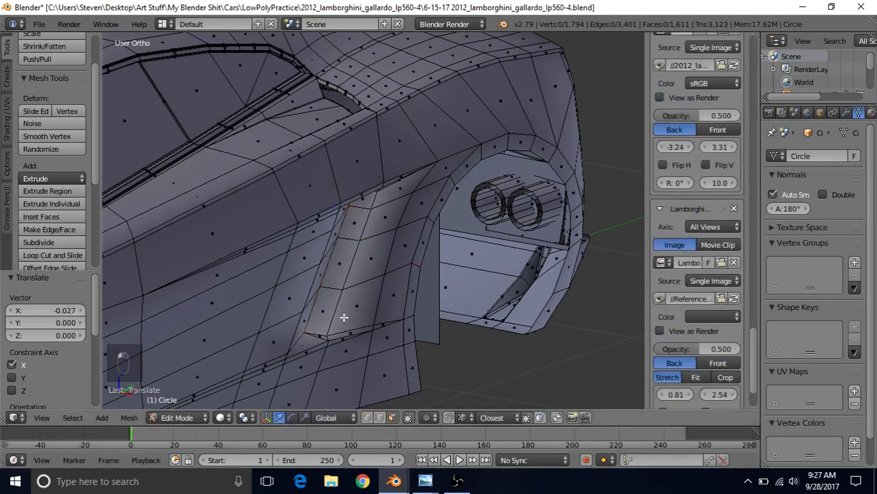
pyautogui.rightClick(321, 307)
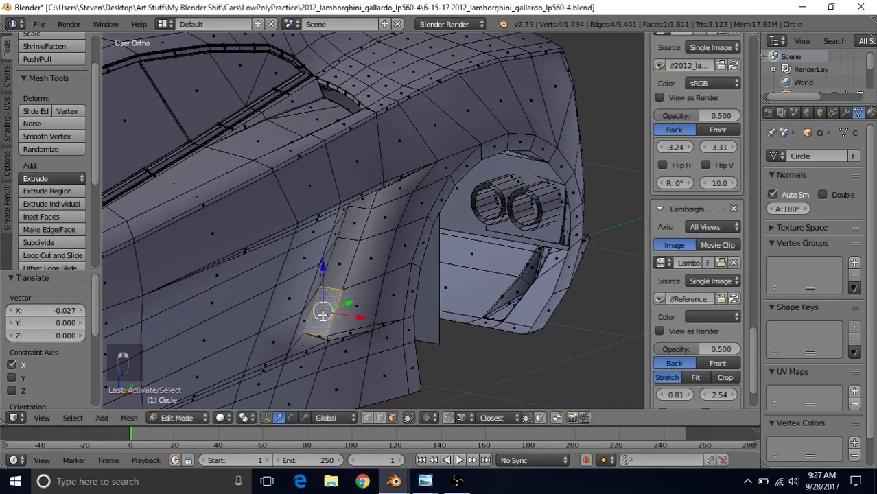
pyautogui.keyDown('shift'); pyautogui.rightClick(337, 267); pyautogui.keyUp('shift')
pyautogui.keyDown('shift'); pyautogui.rightClick(354, 235); pyautogui.keyUp('shift')
pyautogui.moveTo(355, 233); pyautogui.dragTo(354, 209, button='middle')
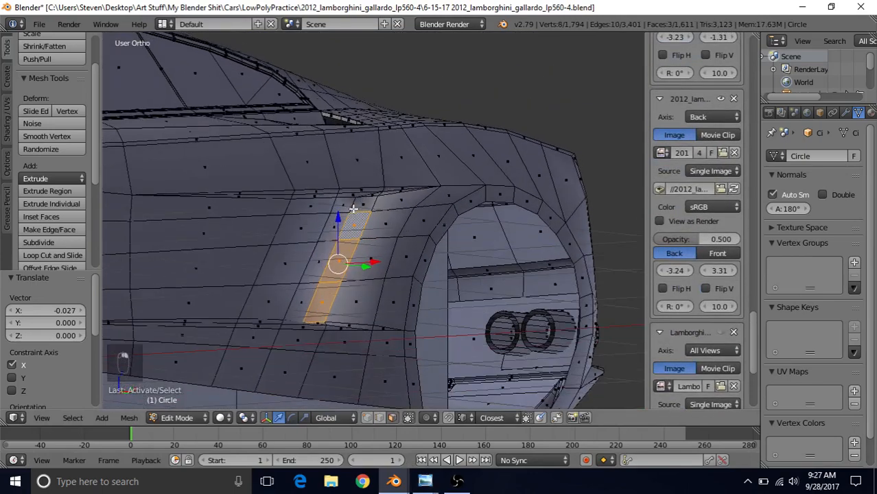
pyautogui.keyDown('shift'); pyautogui.rightClick(365, 205); pyautogui.keyUp('shift')
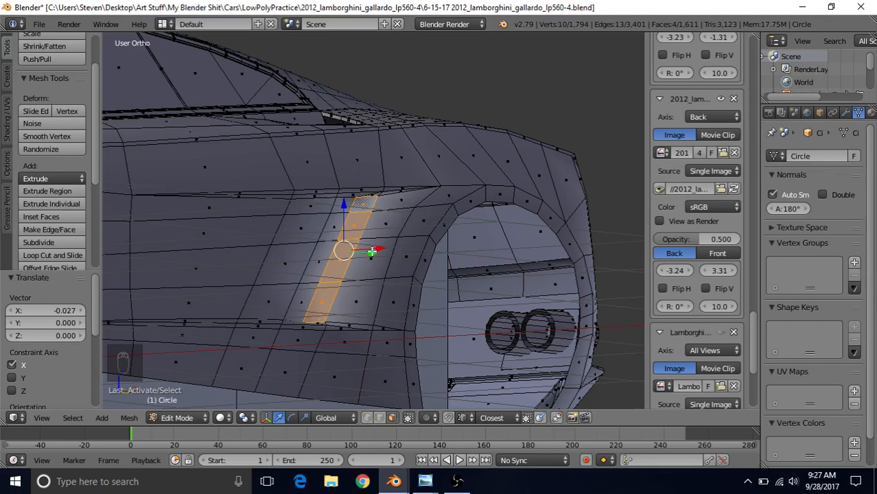
pyautogui.press('Delete')
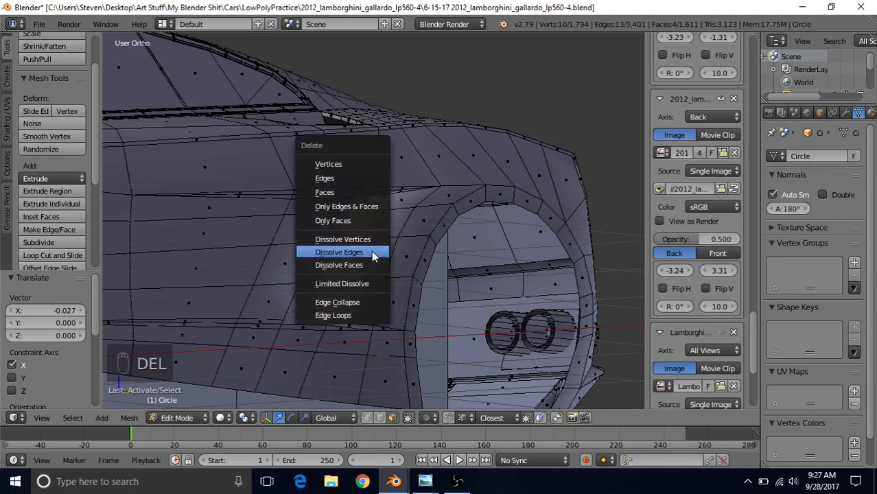
pyautogui.click(371, 190)
# Step: Inspect the opened side intake from several angles, both as a shaded object and as an editable mesh
pyautogui.moveTo(370, 276); pyautogui.dragTo(330, 355, button='middle')
pyautogui.scroll(2, 356, 318)
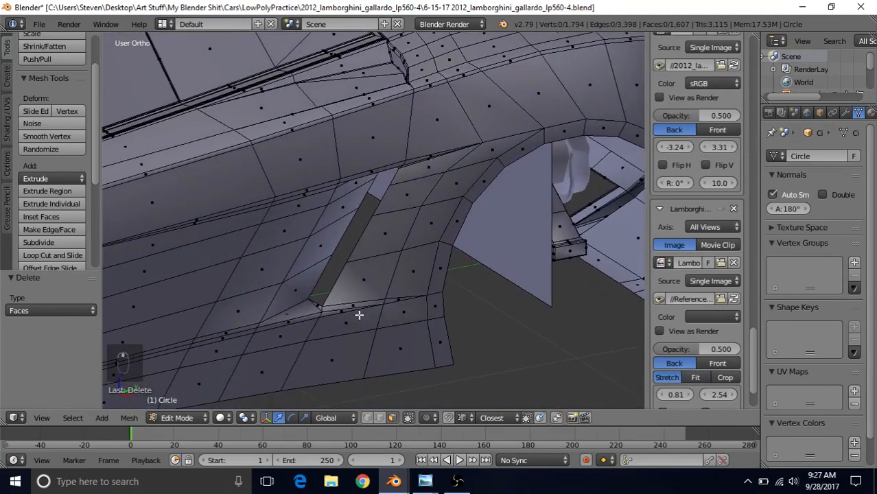
pyautogui.scroll(-2, 337, 309)
pyautogui.press('Tab')
pyautogui.scroll(-3, 333, 322)
pyautogui.moveTo(399, 260); pyautogui.dragTo(355, 239, button='middle')
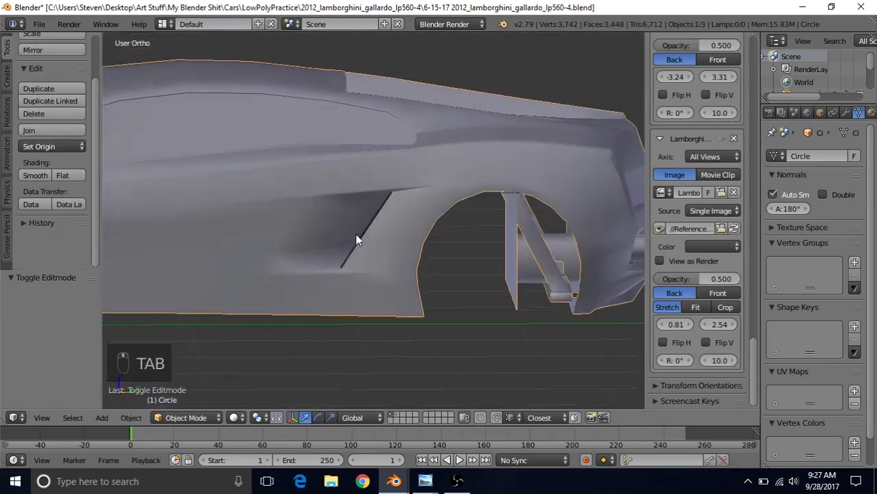
pyautogui.scroll(3, 346, 278)
pyautogui.press('Tab')
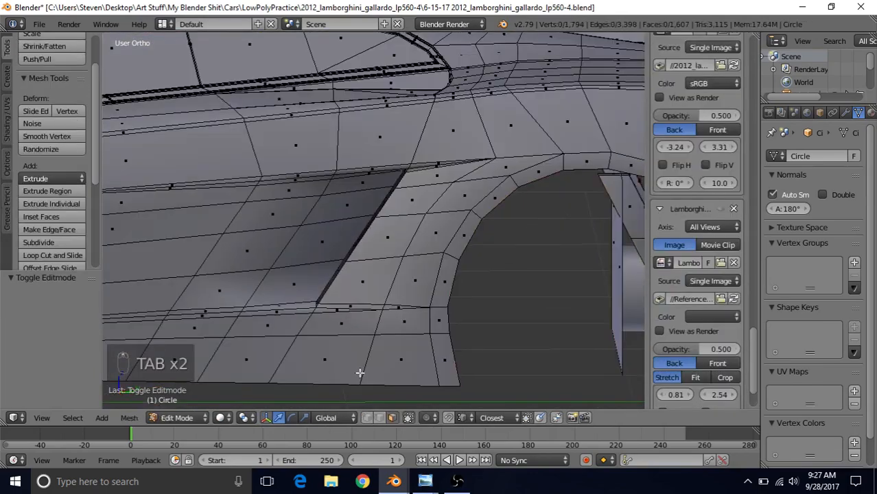
pyautogui.scroll(1, 386, 255)
pyautogui.moveTo(385, 256); pyautogui.dragTo(447, 271, button='middle')
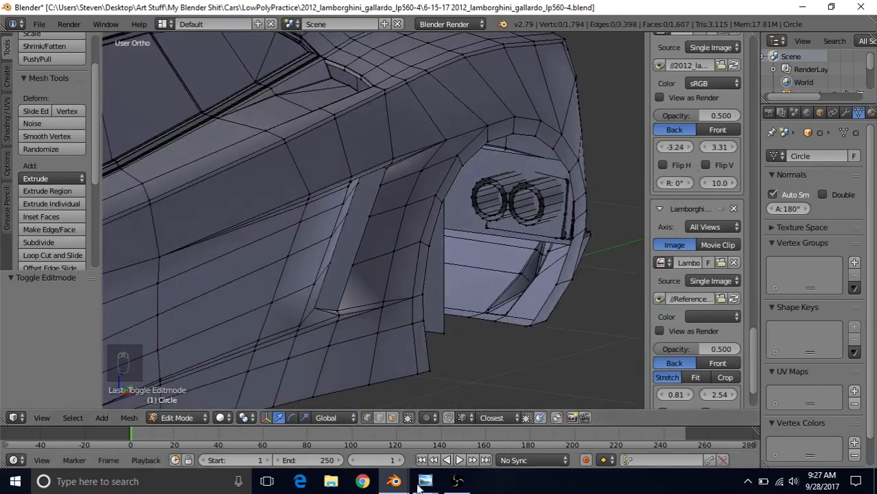
# Step: Check the side intake in the white Gallardo front-and-side reference photo in Windows Photo Viewer, and return to Blender
pyautogui.moveTo(424, 480)
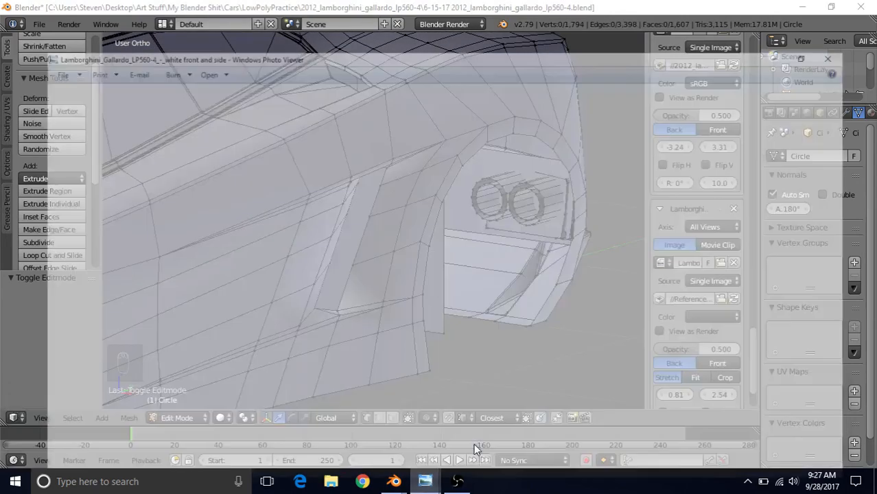
pyautogui.click(474, 443)
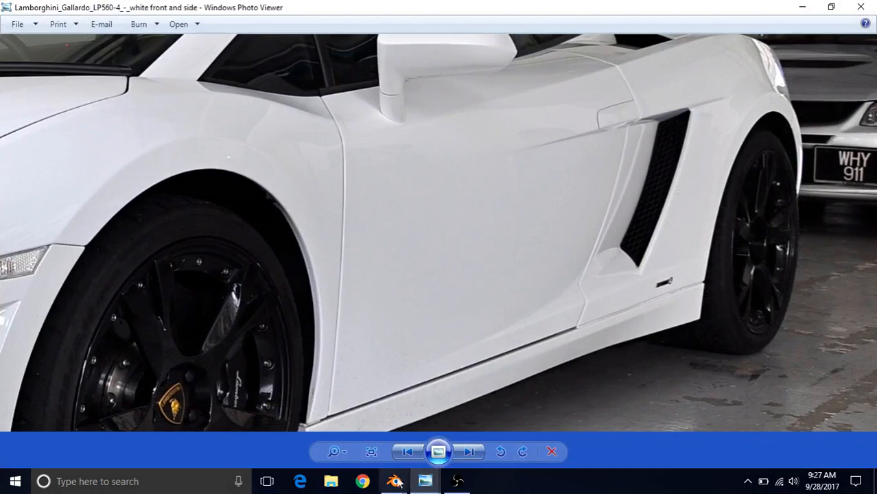
pyautogui.moveTo(393, 481)
pyautogui.click(503, 421)
# Step: Move the five vertices along the front edge of the side intake opening inward along X by about -0.032
pyautogui.moveTo(344, 257); pyautogui.dragTo(349, 206, button='middle')
pyautogui.rightClick(359, 178)
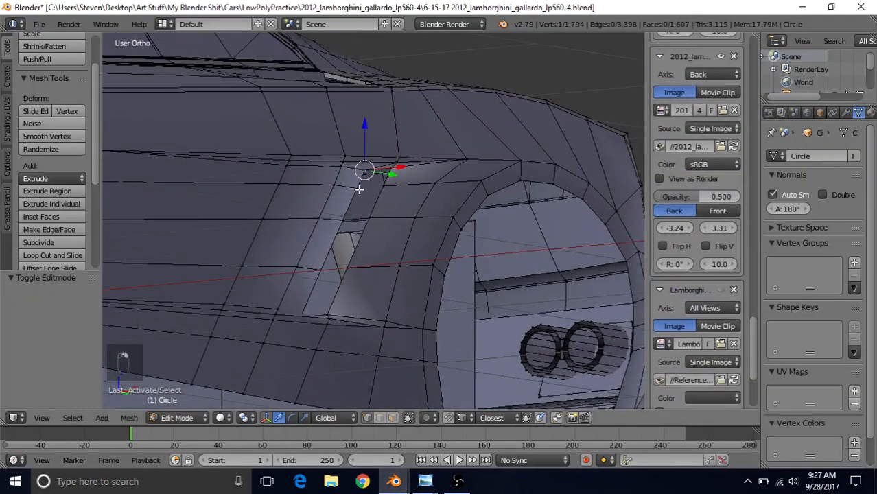
pyautogui.keyDown('shift'); pyautogui.rightClick(359, 189); pyautogui.keyUp('shift')
pyautogui.keyDown('shift'); pyautogui.rightClick(335, 225); pyautogui.keyUp('shift')
pyautogui.keyDown('shift'); pyautogui.rightClick(311, 284); pyautogui.keyUp('shift')
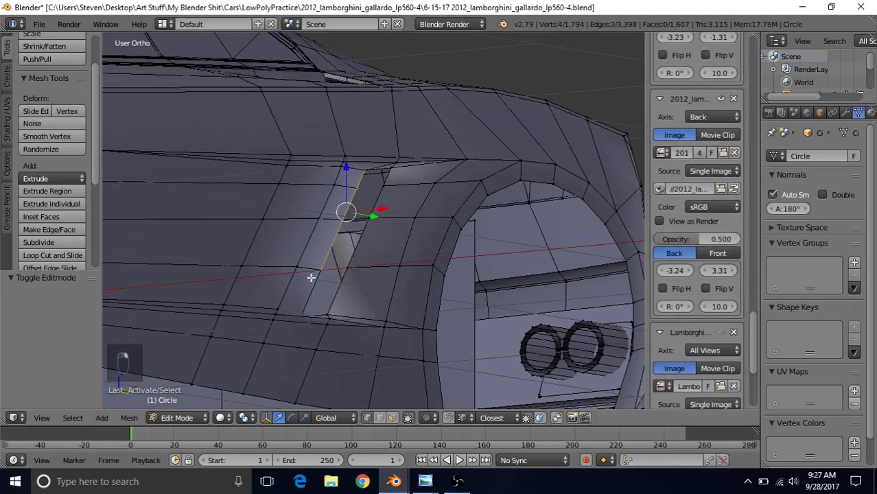
pyautogui.moveTo(310, 277); pyautogui.dragTo(292, 327, button='middle')
pyautogui.keyDown('shift'); pyautogui.rightClick(295, 321); pyautogui.keyUp('shift')
pyautogui.press('g')
pyautogui.press('x')
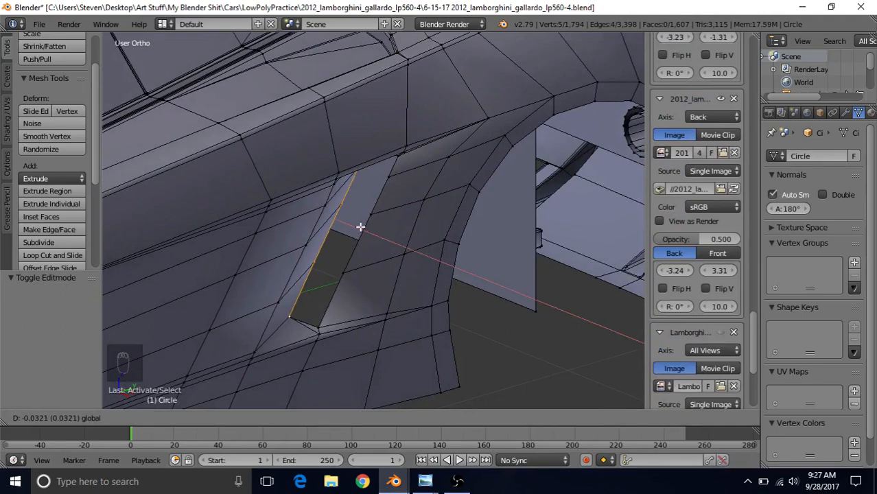
pyautogui.click(360, 226)
pyautogui.scroll(-3, 347, 275)
pyautogui.press('Tab')
pyautogui.scroll(-1, 348, 276)
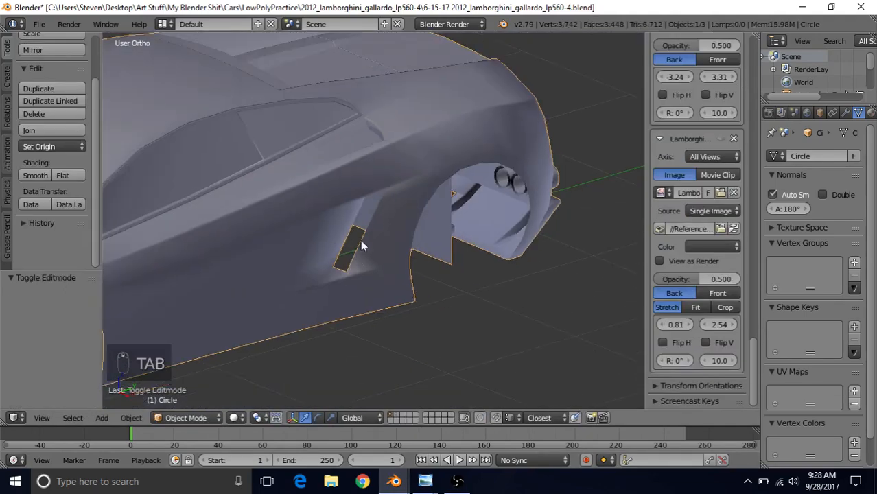
# Step: Move the five vertices of the first edge line ahead of the intake opening inward along X by -0.071
pyautogui.moveTo(360, 241); pyautogui.dragTo(236, 257, button='middle')
pyautogui.press('Tab')
pyautogui.scroll(2, 254, 254)
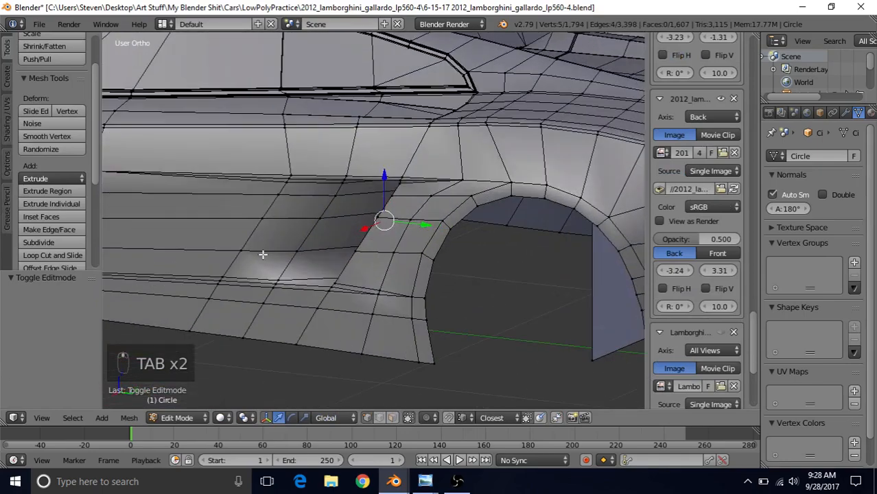
pyautogui.rightClick(278, 279)
pyautogui.keyDown('shift'); pyautogui.rightClick(296, 250); pyautogui.keyUp('shift')
pyautogui.keyDown('shift'); pyautogui.rightClick(320, 219); pyautogui.keyUp('shift')
pyautogui.keyDown('shift'); pyautogui.rightClick(337, 198); pyautogui.keyUp('shift')
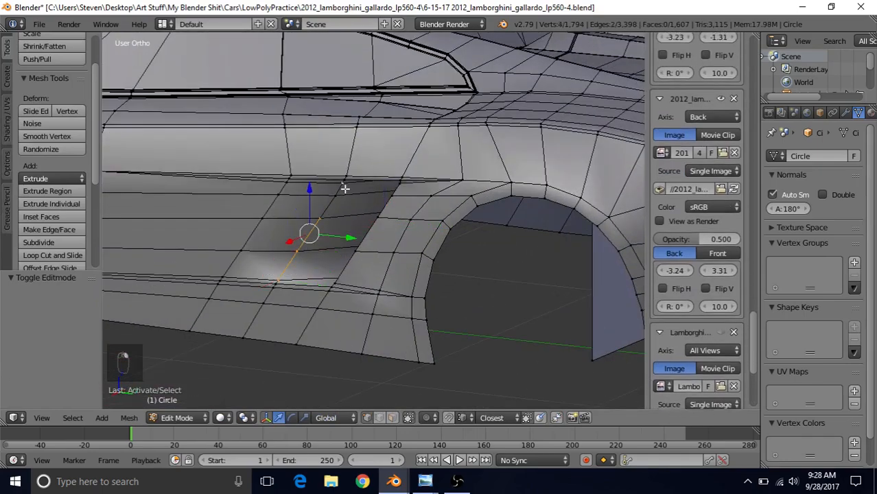
pyautogui.keyDown('shift'); pyautogui.rightClick(344, 185); pyautogui.keyUp('shift')
pyautogui.moveTo(323, 204); pyautogui.dragTo(391, 194, button='middle')
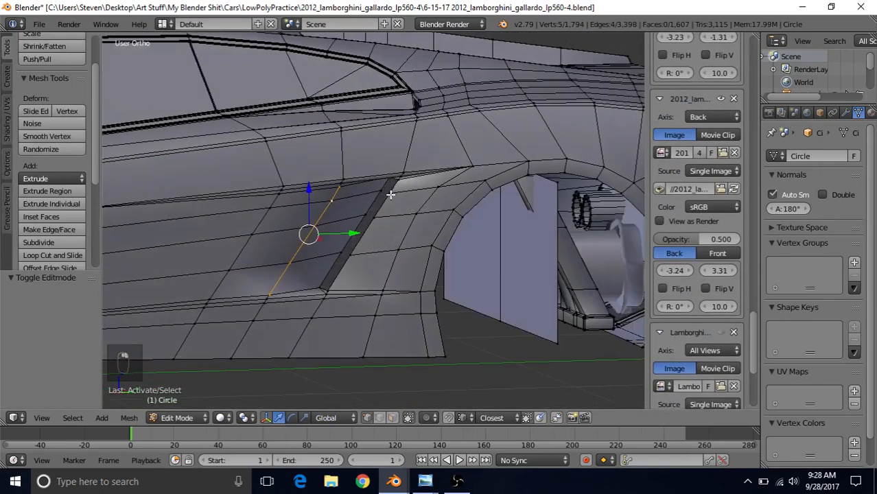
pyautogui.scroll(-1, 350, 248)
pyautogui.moveTo(350, 248); pyautogui.dragTo(401, 259, button='middle')
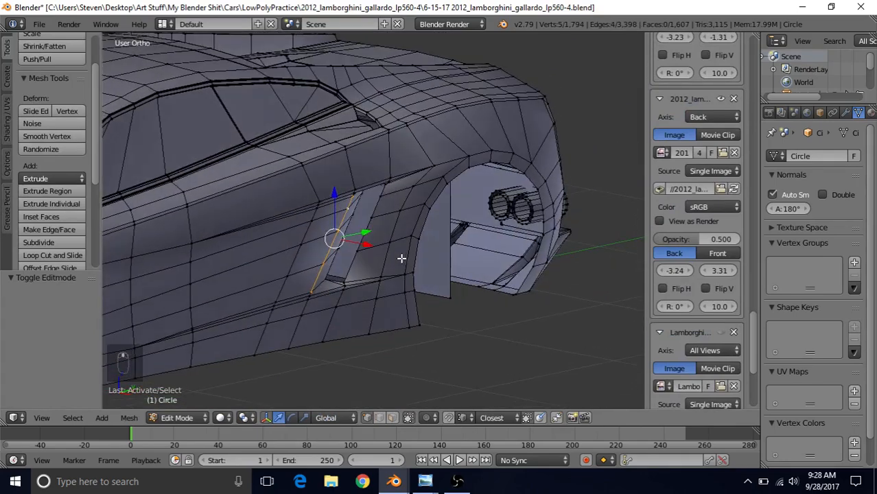
pyautogui.press('g')
pyautogui.press('x')
pyautogui.click(352, 243)
# Step: Move the five vertices of the second edge line ahead of the intake opening inward along X by -0.058
pyautogui.moveTo(353, 243); pyautogui.dragTo(382, 199, button='middle')
pyautogui.moveTo(344, 222); pyautogui.dragTo(338, 187, button='middle')
pyautogui.moveTo(295, 283); pyautogui.dragTo(289, 271, button='middle')
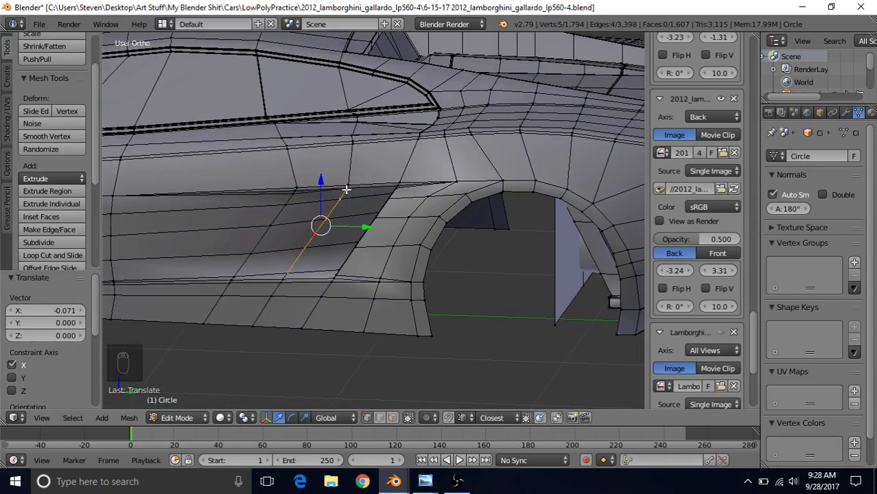
pyautogui.rightClick(236, 271)
pyautogui.keyDown('shift'); pyautogui.rightClick(249, 249); pyautogui.keyUp('shift')
pyautogui.keyDown('shift'); pyautogui.rightClick(268, 222); pyautogui.keyUp('shift')
pyautogui.keyDown('shift'); pyautogui.rightClick(283, 201); pyautogui.keyUp('shift')
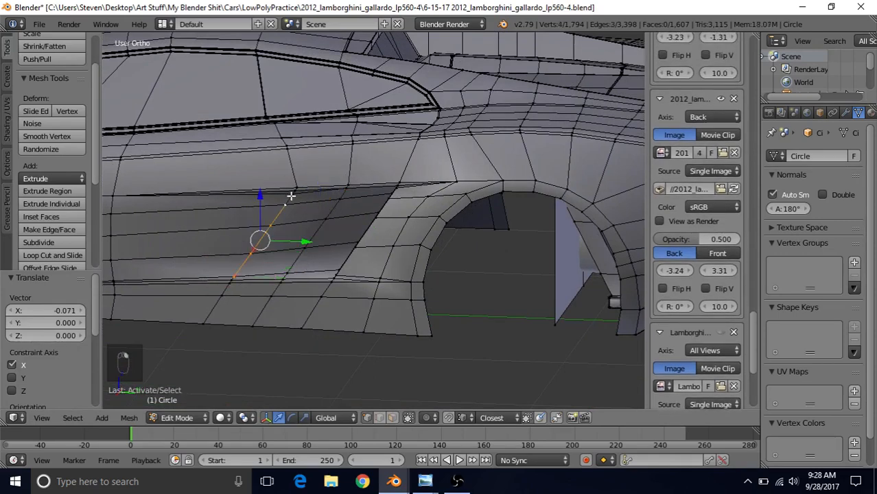
pyautogui.keyDown('shift'); pyautogui.rightClick(294, 193); pyautogui.keyUp('shift')
pyautogui.moveTo(293, 195); pyautogui.dragTo(368, 263, button='middle')
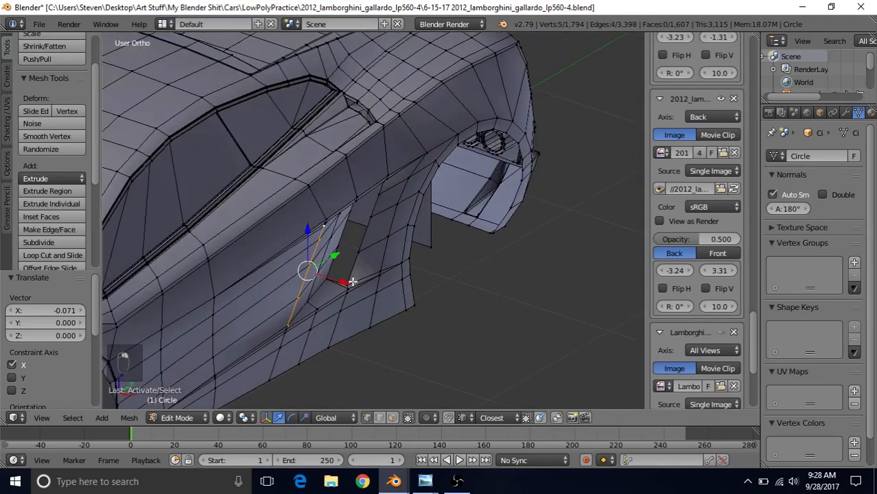
pyautogui.press('g')
pyautogui.press('x')
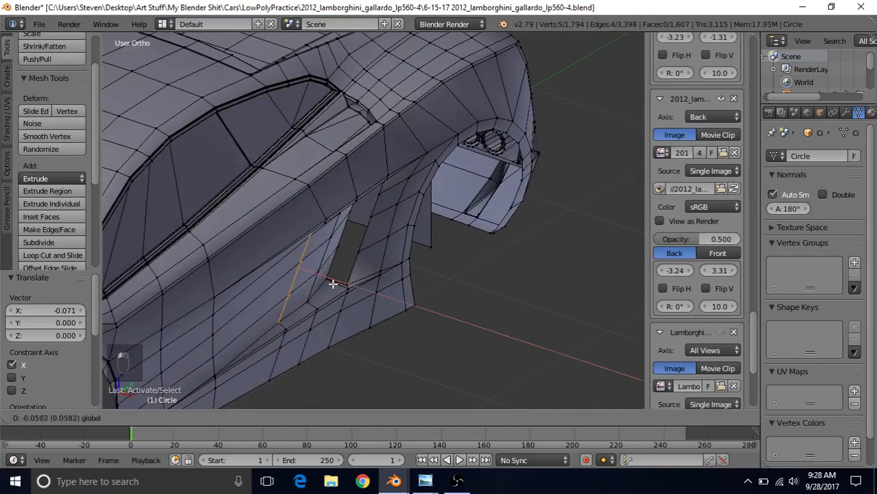
pyautogui.click(319, 294)
# Step: Move the five vertices of the line nearest ahead of the intake opening inward along X by -0.016 and a further -0.007
pyautogui.rightClick(312, 301)
pyautogui.moveTo(338, 277); pyautogui.dragTo(379, 260, button='middle')
pyautogui.keyDown('shift'); pyautogui.rightClick(299, 252); pyautogui.keyUp('shift')
pyautogui.keyDown('shift'); pyautogui.rightClick(315, 226); pyautogui.keyUp('shift')
pyautogui.keyDown('shift'); pyautogui.rightClick(335, 205); pyautogui.keyUp('shift')
pyautogui.keyDown('shift'); pyautogui.rightClick(341, 195); pyautogui.keyUp('shift')
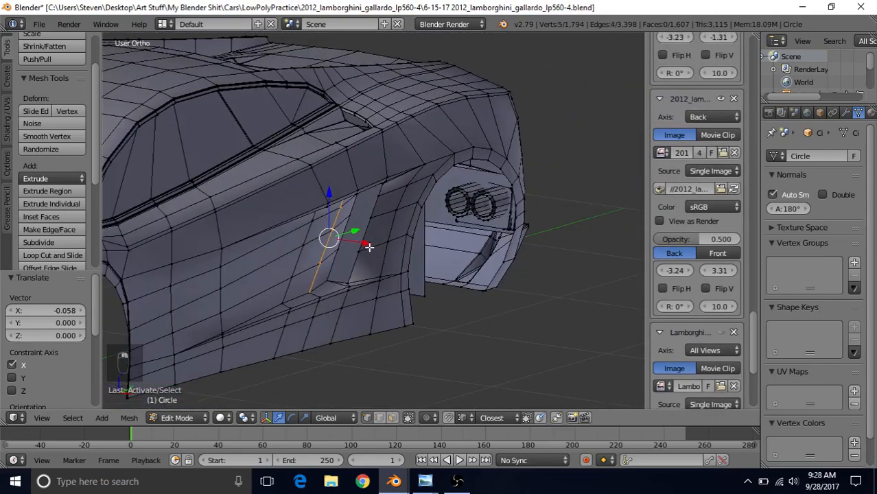
pyautogui.press('g')
pyautogui.press('x')
pyautogui.click(365, 245)
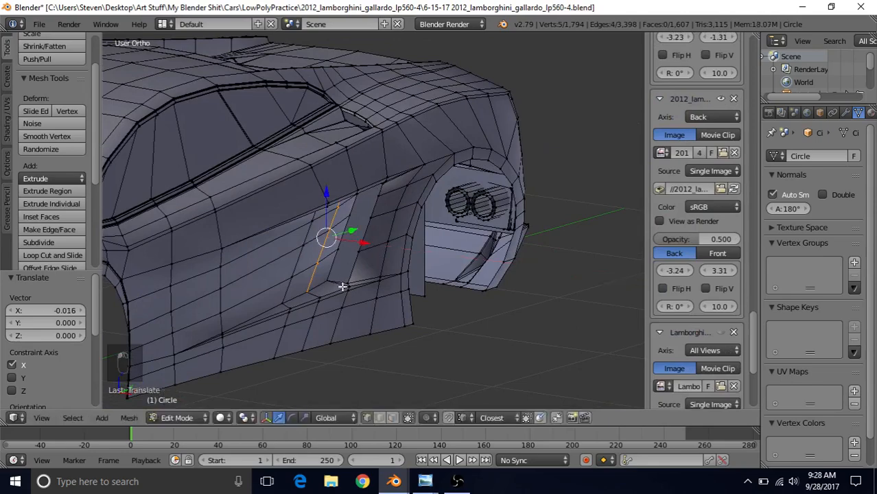
pyautogui.moveTo(339, 288); pyautogui.dragTo(354, 328, button='middle')
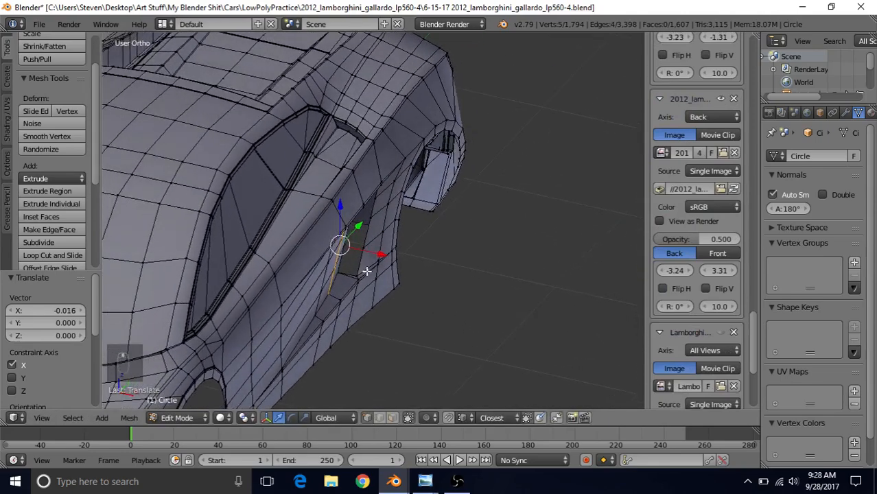
pyautogui.press('g')
pyautogui.press('x')
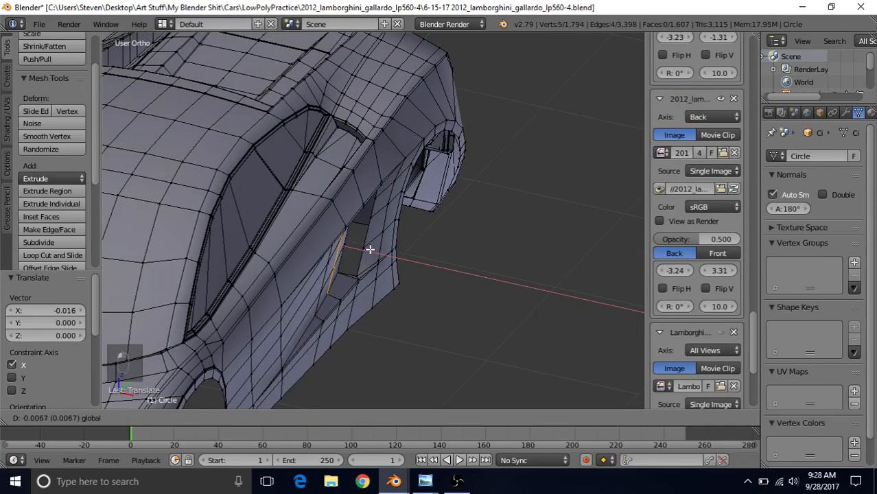
pyautogui.click(370, 250)
# Step: Inspect the recessed area ahead of the side intake on the shaded body, and return to the editable mesh
pyautogui.press('Tab')
pyautogui.scroll(-3, 369, 294)
pyautogui.moveTo(370, 290); pyautogui.dragTo(280, 269, button='middle')
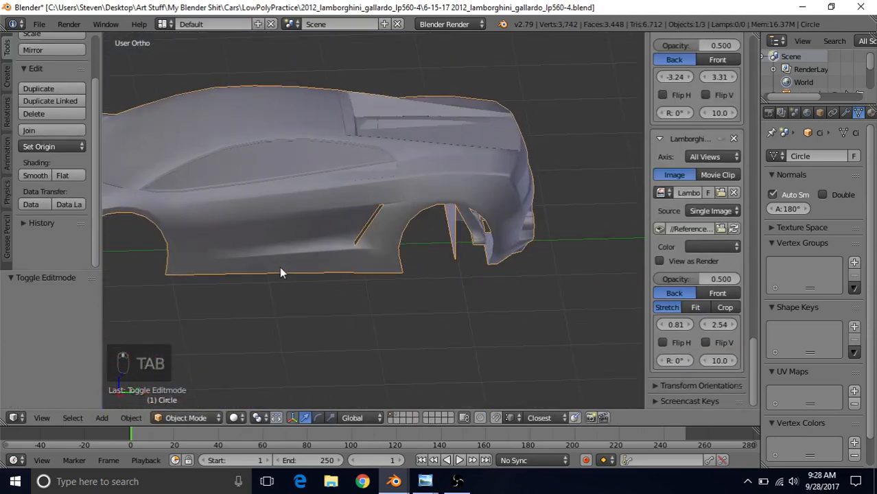
pyautogui.scroll(3, 280, 272)
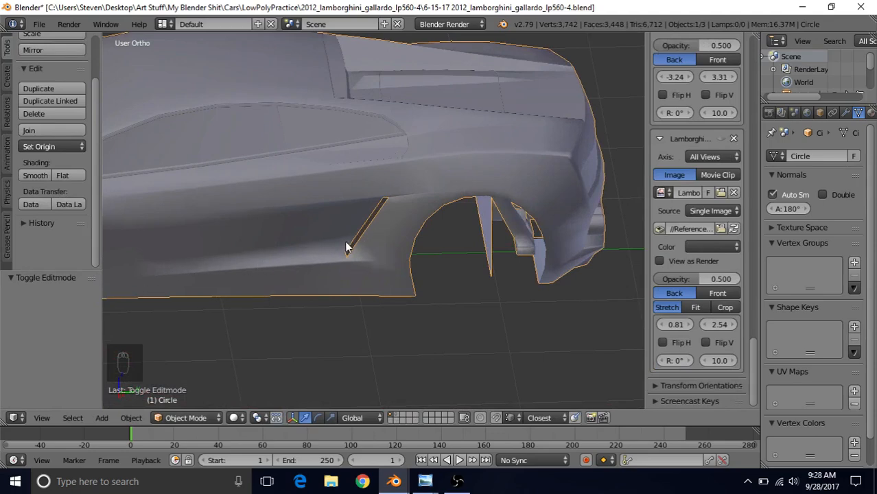
pyautogui.moveTo(374, 231)
pyautogui.mouseDown(button='middle')
pyautogui.moveTo(378, 202)
pyautogui.moveTo(407, 199)
pyautogui.moveTo(431, 178)
pyautogui.moveTo(455, 184)
pyautogui.moveTo(364, 226)
pyautogui.mouseUp(button='middle')
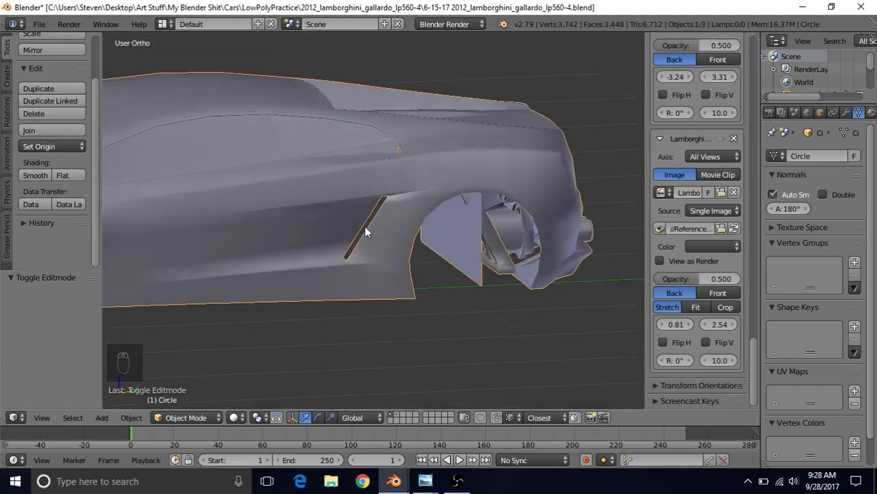
pyautogui.press('Tab')
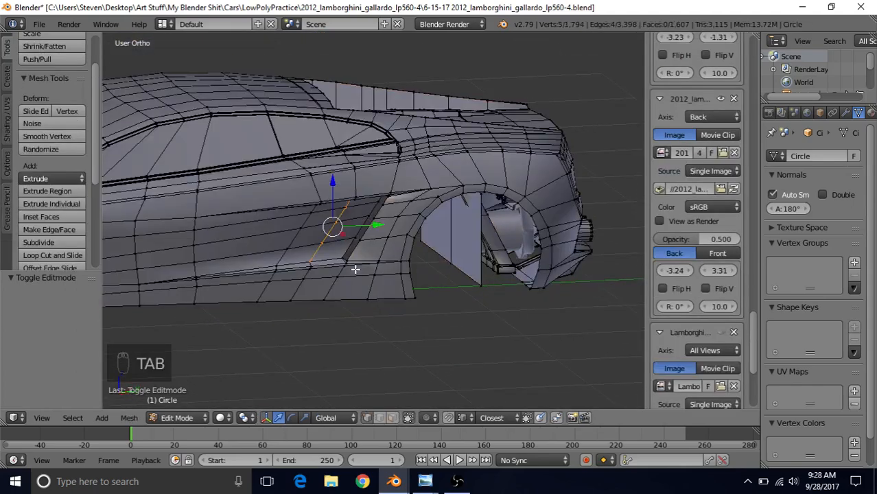
# Step: Subdivide the four upright edges in the lowest row of recessed faces ahead of the intake with one cut
pyautogui.scroll(3, 346, 264)
pyautogui.moveTo(431, 242); pyautogui.dragTo(421, 274, button='middle')
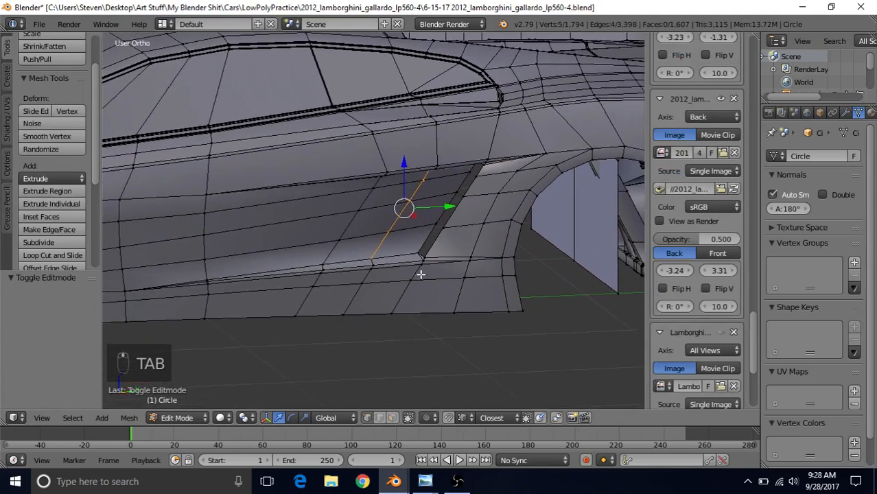
pyautogui.rightClick(426, 236)
pyautogui.keyDown('shift'); pyautogui.rightClick(370, 245); pyautogui.keyUp('shift')
pyautogui.keyDown('shift'); pyautogui.rightClick(342, 251); pyautogui.keyUp('shift')
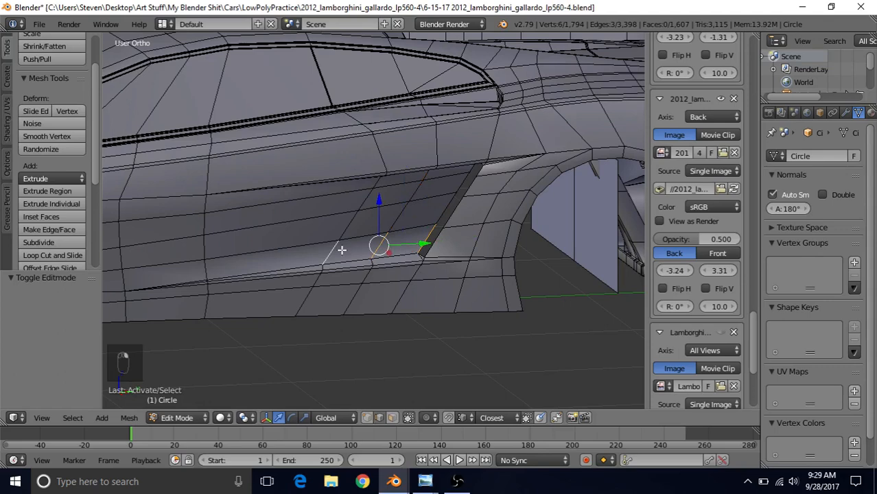
pyautogui.keyDown('shift'); pyautogui.rightClick(208, 271); pyautogui.keyUp('shift')
pyautogui.click(75, 241)
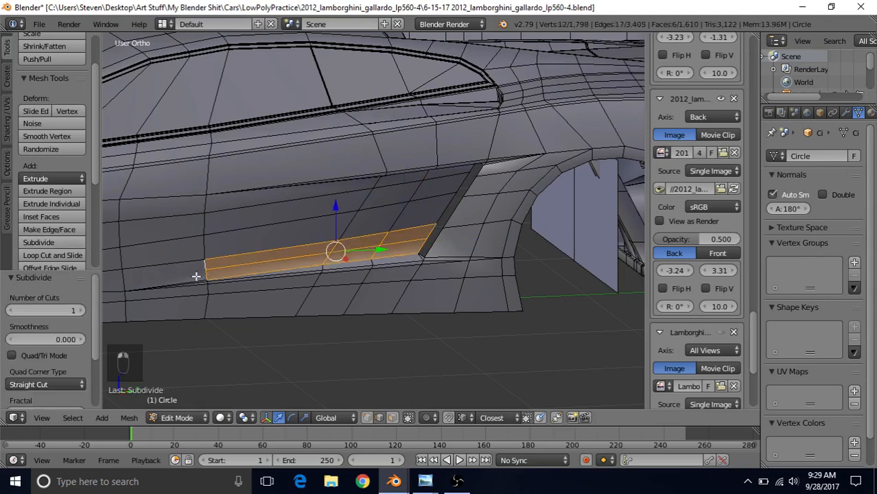
# Step: Edge-slide the new lengthwise edge line down toward the recess's lower crease with a factor of -0.879
pyautogui.keyDown('alt'); pyautogui.rightClick(244, 262); pyautogui.keyUp('alt')
pyautogui.press('q')
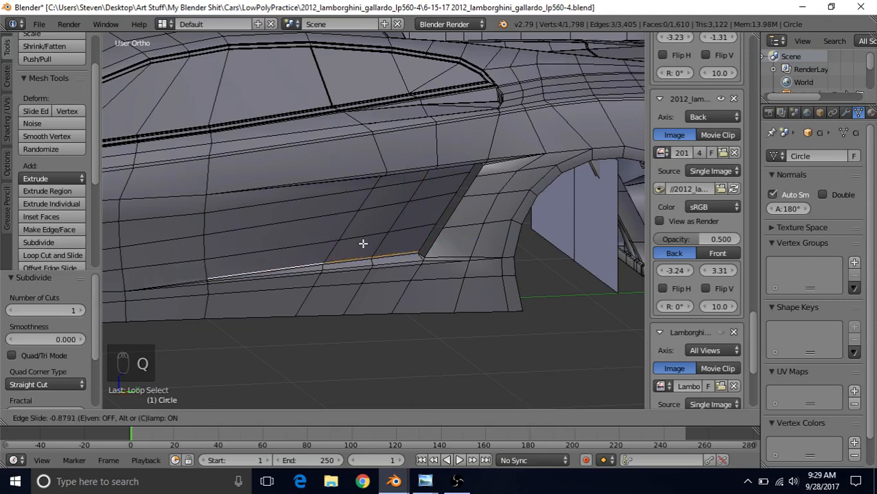
pyautogui.click(363, 244)
# Step: Connect the front end vertex of the slid edge line to the vertex at the front tip of the lower crease
pyautogui.keyDown('shift'); pyautogui.moveTo(367, 245); pyautogui.dragTo(448, 216, button='middle'); pyautogui.keyUp('shift')
pyautogui.scroll(4, 345, 318)
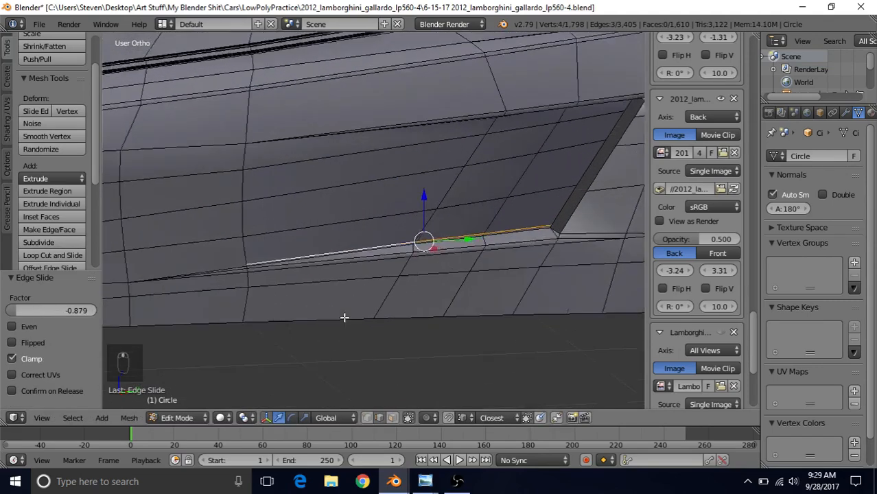
pyautogui.click(367, 418)
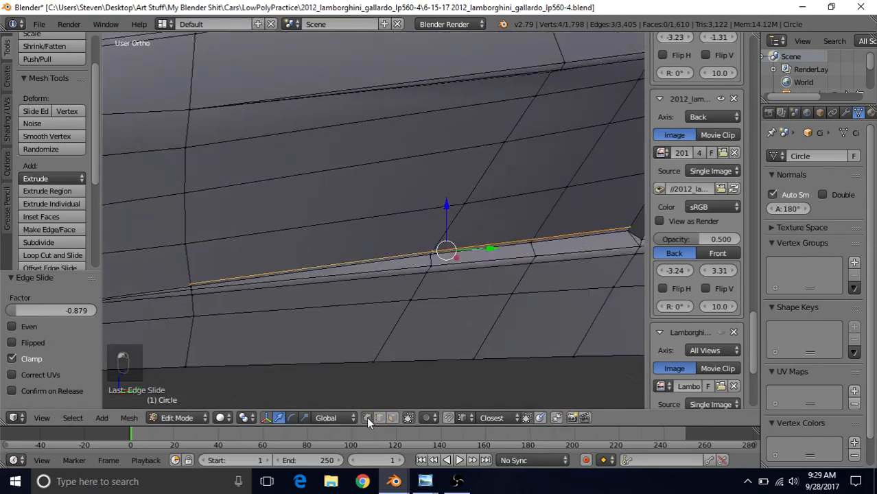
pyautogui.click(188, 275)
pyautogui.keyDown('shift'); pyautogui.moveTo(219, 267); pyautogui.dragTo(417, 243, button='middle'); pyautogui.keyUp('shift')
pyautogui.keyDown('shift'); pyautogui.click(189, 286); pyautogui.keyUp('shift')
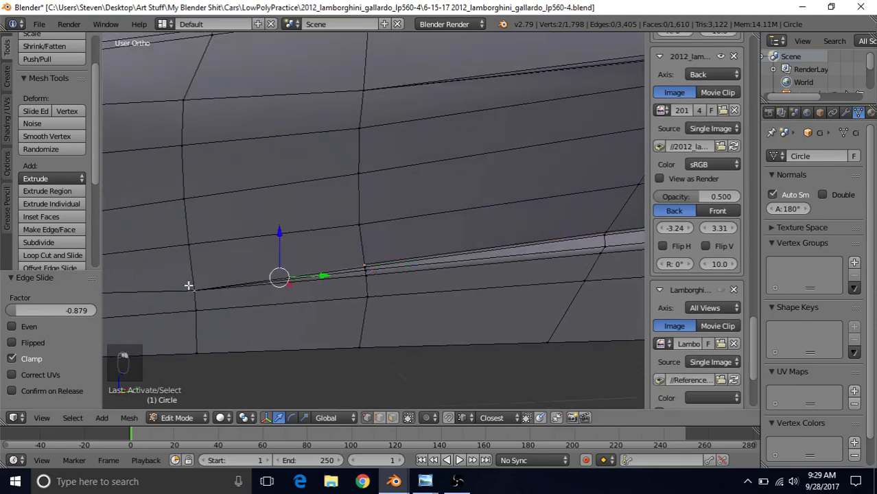
pyautogui.press('j')
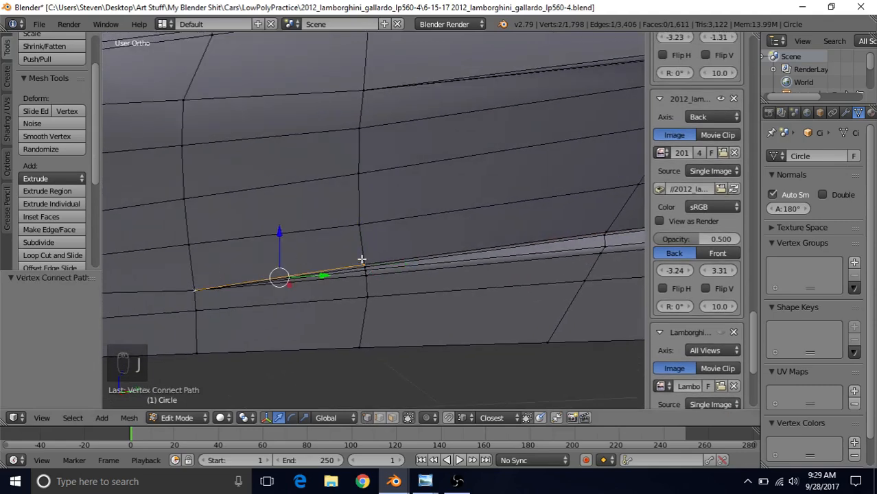
# Step: Inspect the sharpened lower crease and the side intake on the shaded body from several side angles
pyautogui.scroll(-8, 351, 282)
pyautogui.press('Tab')
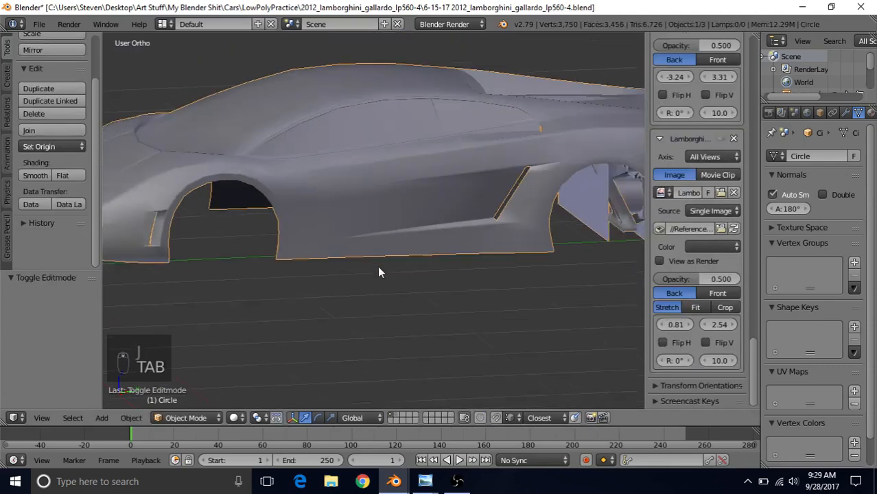
pyautogui.scroll(-2, 378, 271)
pyautogui.moveTo(464, 216); pyautogui.dragTo(359, 241, button='middle')
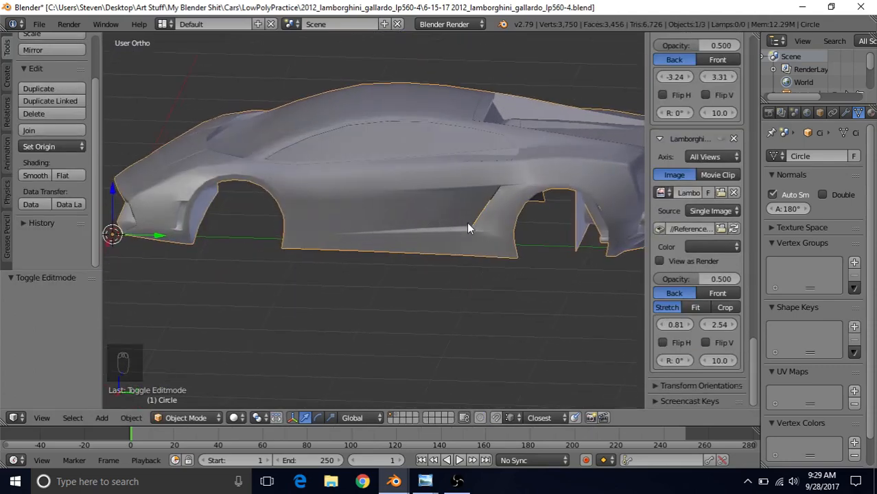
pyautogui.scroll(1, 467, 229)
pyautogui.moveTo(468, 226); pyautogui.dragTo(395, 269, button='middle')
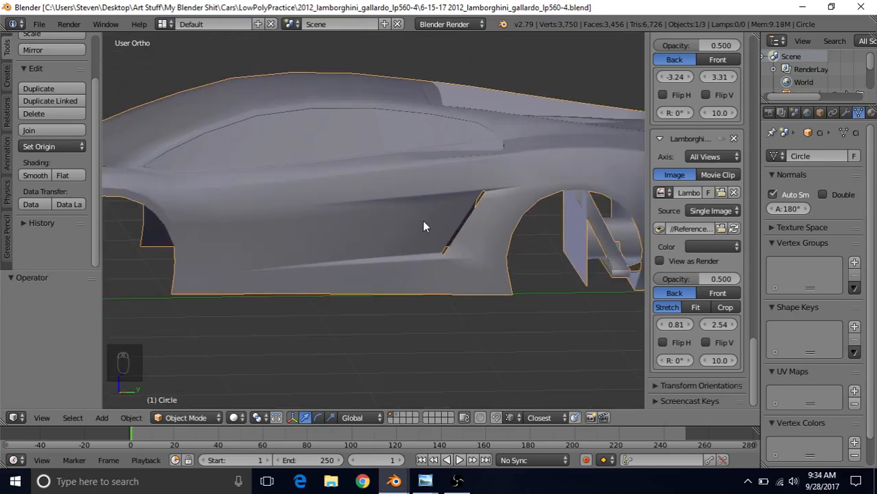
# Step: Select a vertex midway along the open side intake's rear edge in Edit Mode and check that edge against the white Gallardo reference photo
pyautogui.moveTo(450, 221); pyautogui.dragTo(407, 232, button='middle')
pyautogui.scroll(4, 501, 223)
pyautogui.press('Tab')
pyautogui.scroll(3, 513, 180)
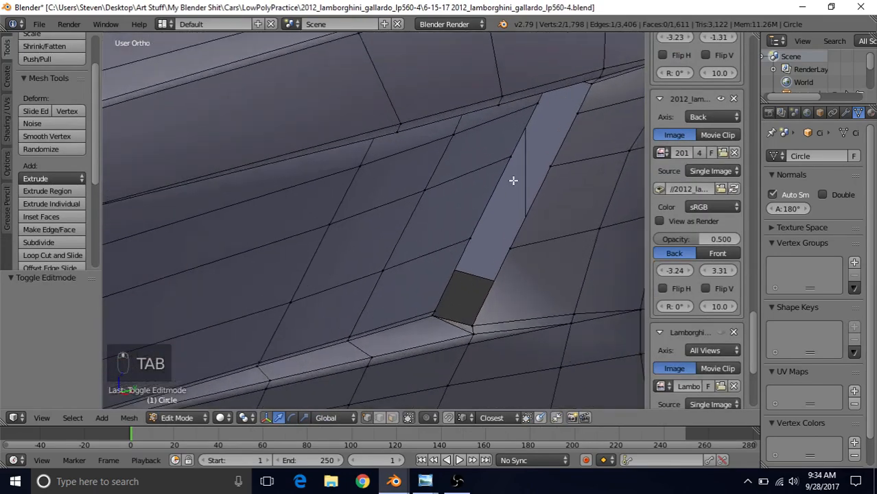
pyautogui.rightClick(553, 165)
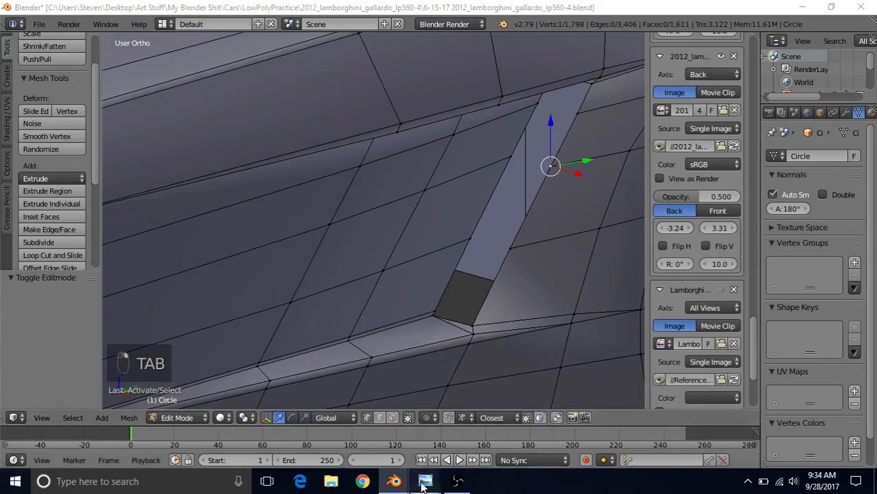
pyautogui.moveTo(424, 481)
pyautogui.click(615, 390)
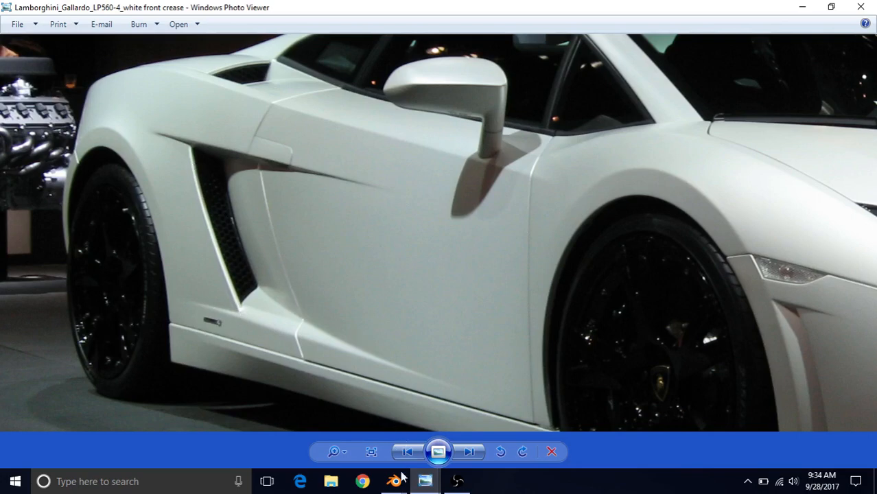
pyautogui.moveTo(394, 481)
pyautogui.click(506, 423)
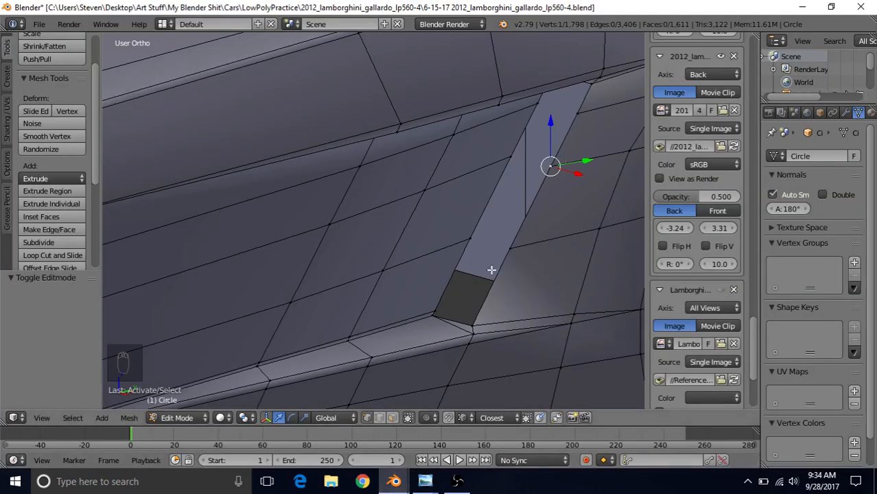
# Step: Extend the selection along the intake's whole rear edge, extrude it, and move the extrusion -0.015 along X as a thin lip
pyautogui.keyDown('shift'); pyautogui.rightClick(477, 314); pyautogui.keyUp('shift')
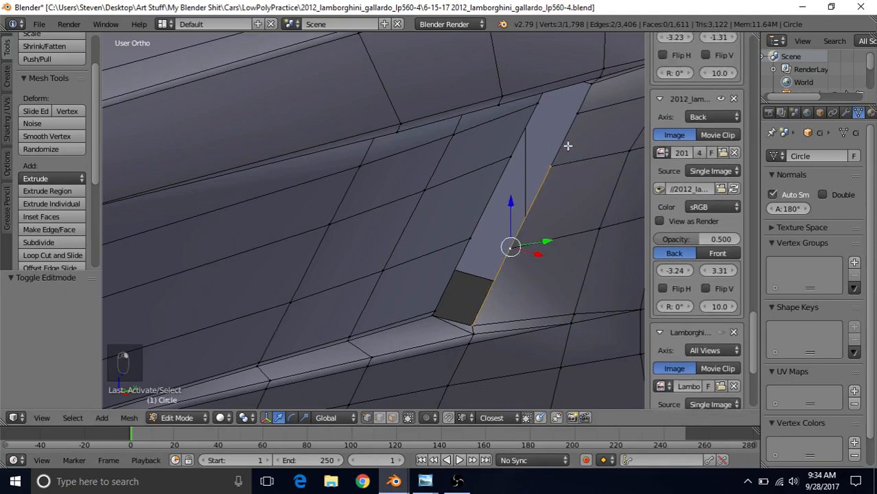
pyautogui.keyDown('shift'); pyautogui.rightClick(575, 117); pyautogui.keyUp('shift')
pyautogui.keyDown('shift'); pyautogui.rightClick(594, 90); pyautogui.keyUp('shift')
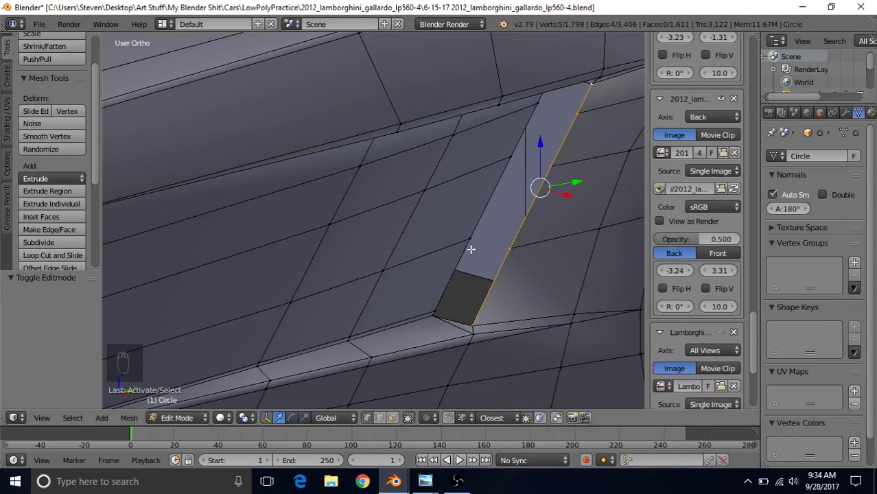
pyautogui.press('e')
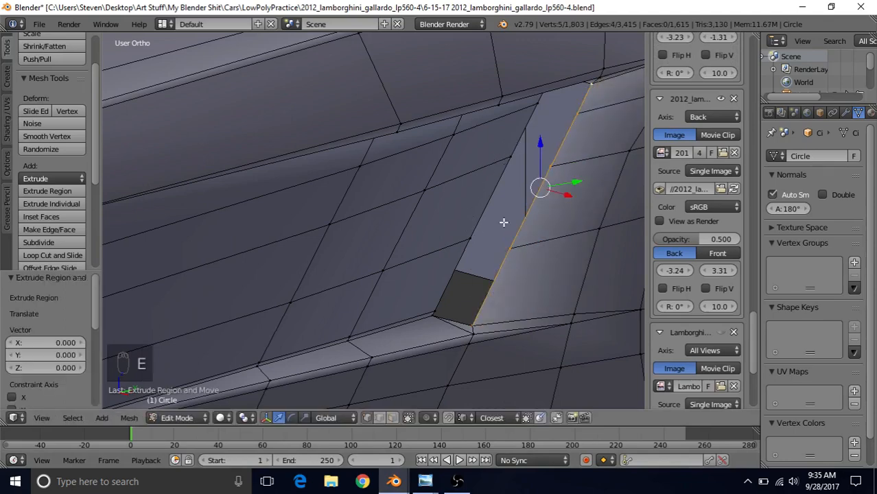
pyautogui.moveTo(503, 222); pyautogui.dragTo(521, 188, button='middle')
pyautogui.press('g')
pyautogui.press('x')
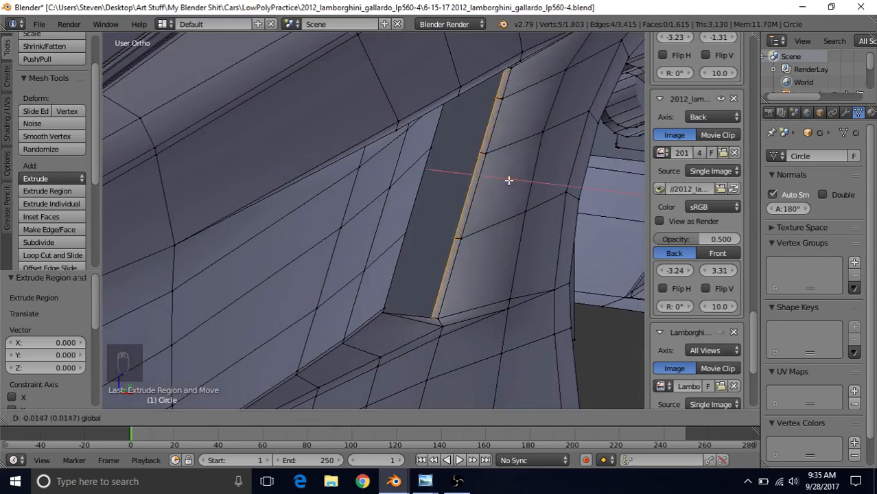
pyautogui.click(509, 180)
pyautogui.scroll(-3, 446, 211)
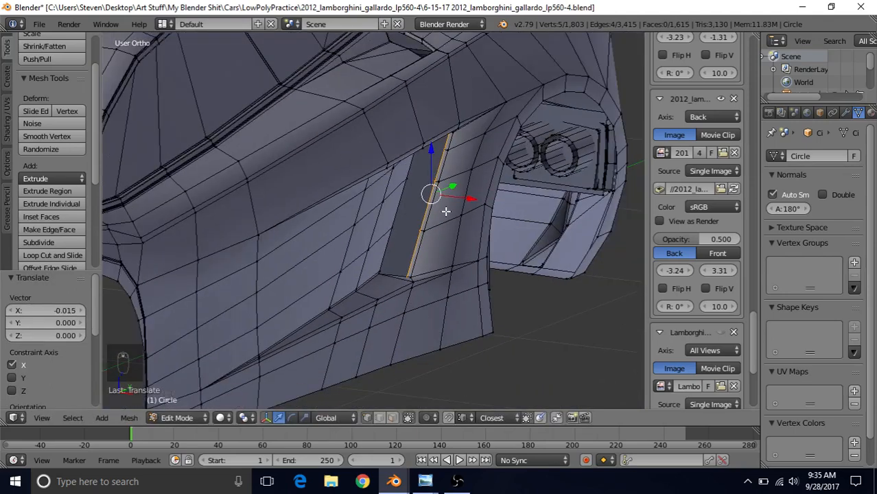
# Step: Examine the intake's rear lip in the Windows Photo Viewer reference photo and return to the Blender window showing the intake mesh
pyautogui.moveTo(425, 481)
pyautogui.click(647, 435)
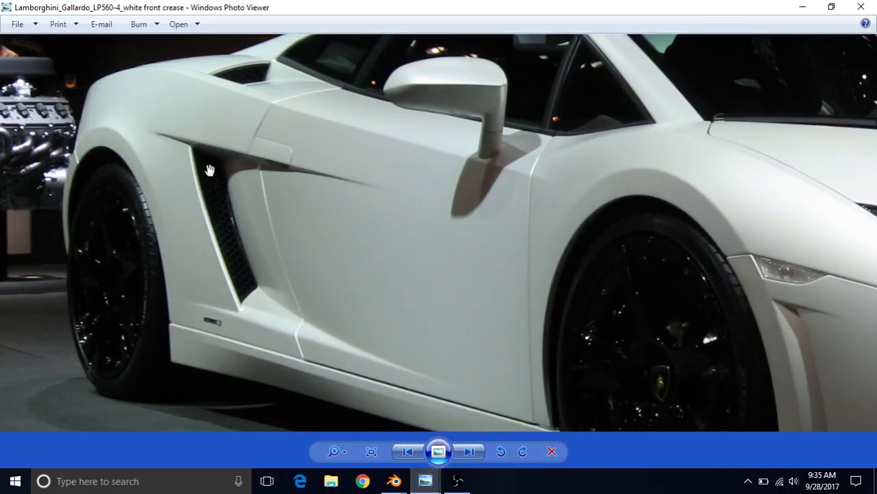
pyautogui.moveTo(394, 481)
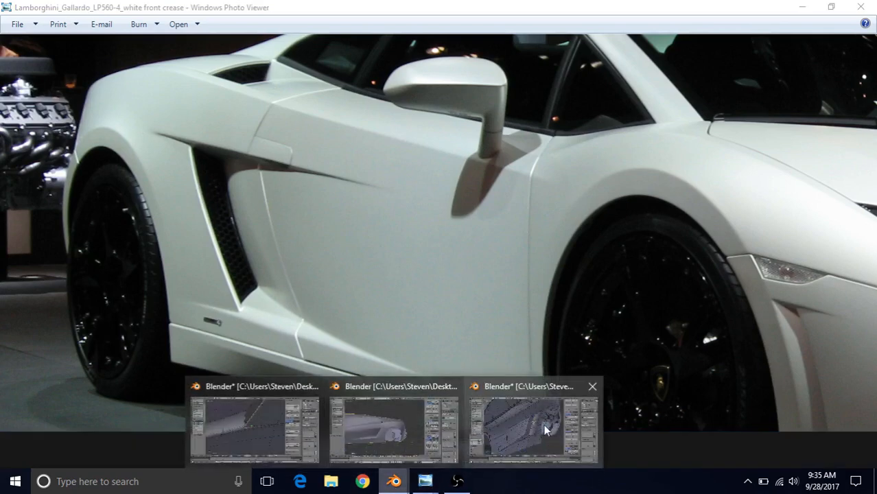
pyautogui.click(542, 424)
# Step: Add one lengthwise loop cut along the sloped ledge below the recess and slide it toward the ledge's outer edge
pyautogui.scroll(3, 431, 329)
pyautogui.keyDown('shift'); pyautogui.moveTo(431, 330); pyautogui.dragTo(465, 237, button='middle'); pyautogui.keyUp('shift')
pyautogui.scroll(1, 465, 238)
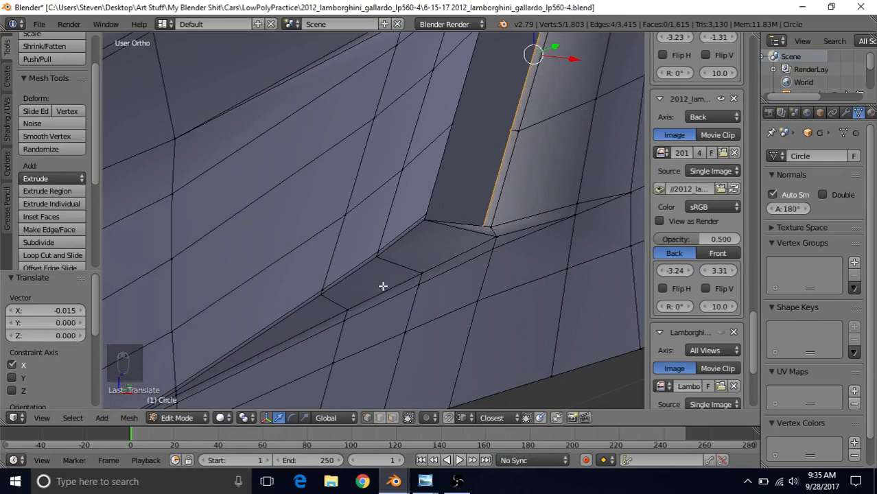
pyautogui.scroll(-1, 381, 287)
pyautogui.moveTo(381, 287); pyautogui.dragTo(425, 278, button='middle')
pyautogui.scroll(2, 426, 278)
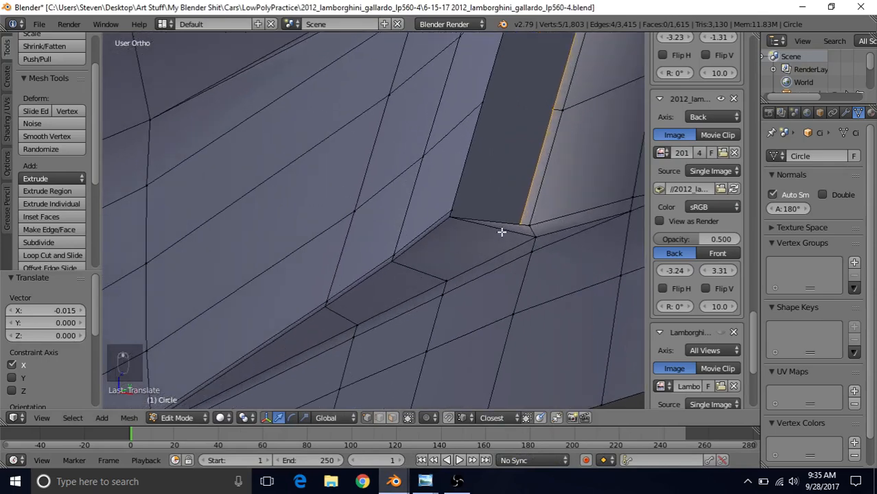
pyautogui.hotkey('ctrl', 'r')
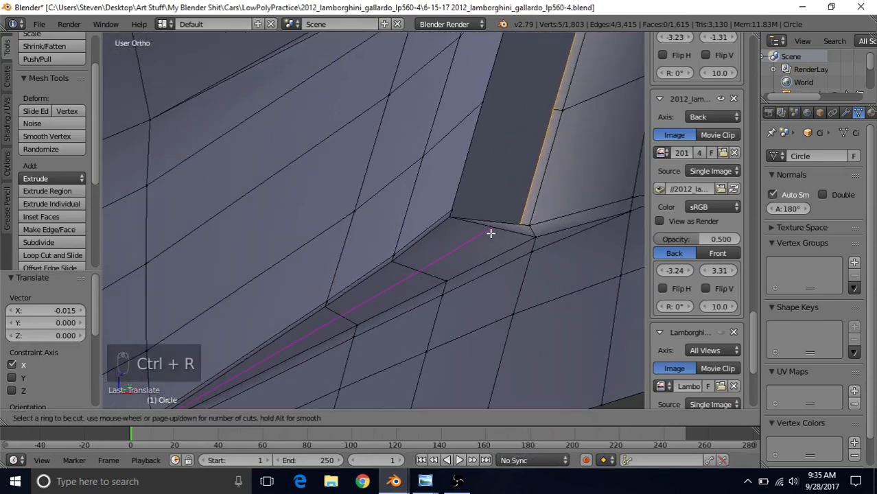
pyautogui.click(491, 233)
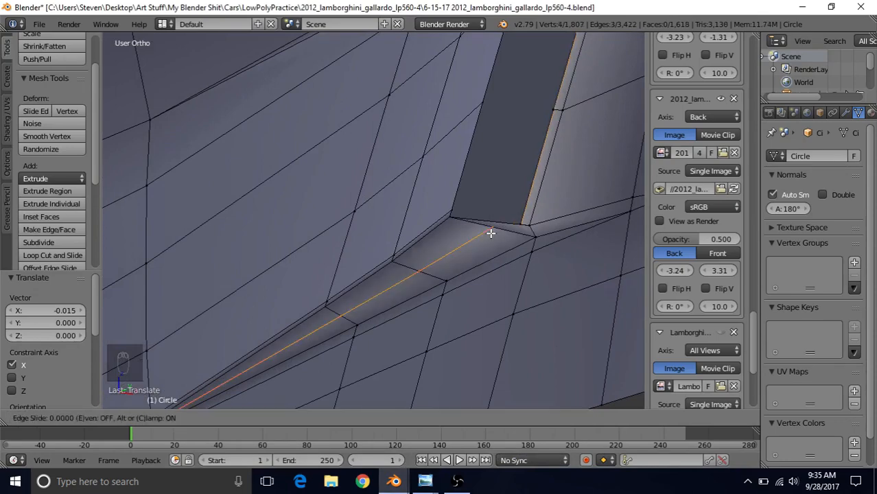
pyautogui.click(512, 239)
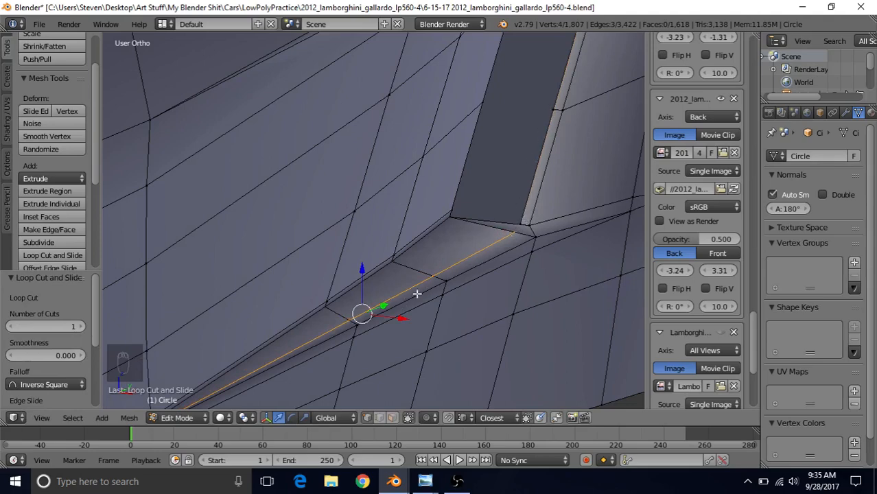
# Step: Subdivide the short edge across the intake opening's lower end with one cut
pyautogui.scroll(5, 411, 291)
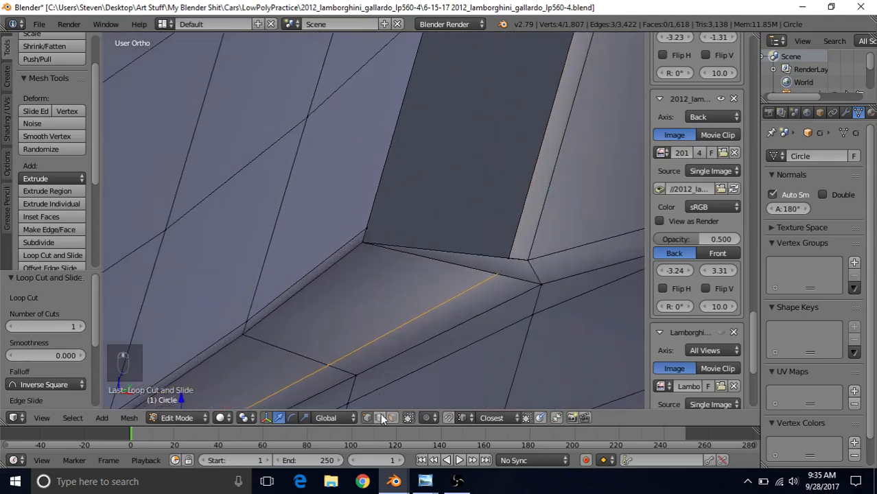
pyautogui.rightClick(471, 254)
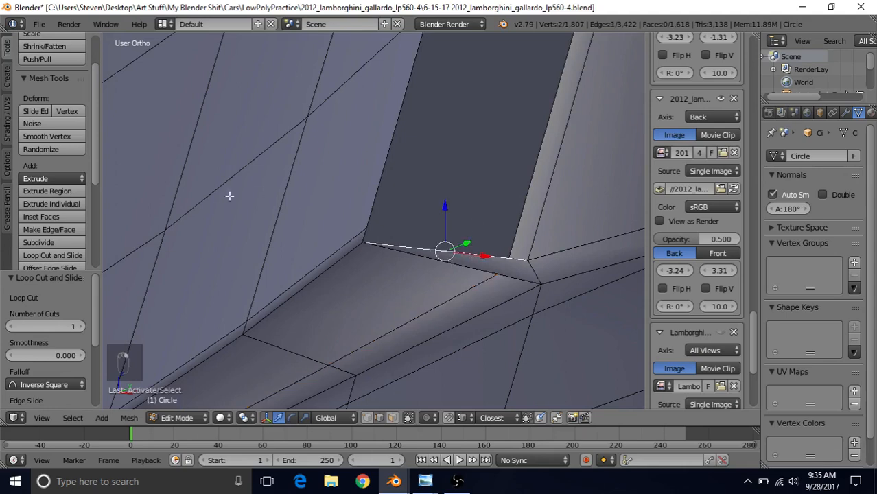
pyautogui.click(64, 241)
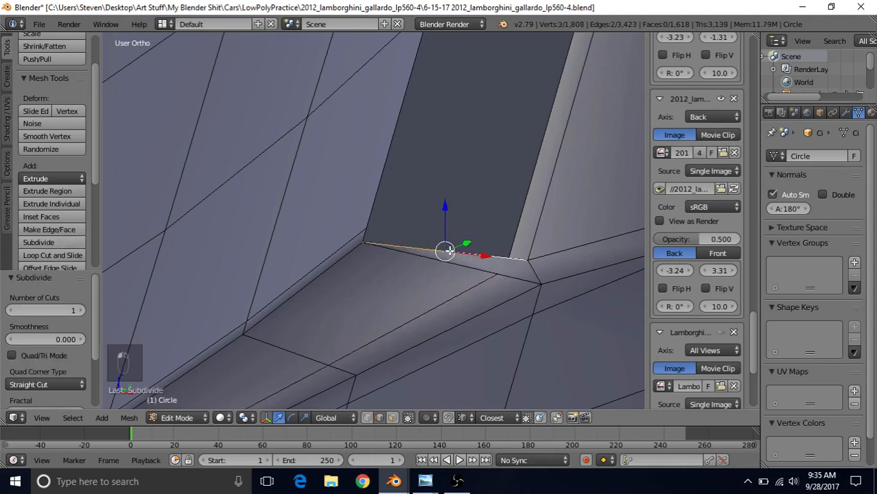
# Step: Vertex-slide the new midpoint toward the extruded lip's lower corner with factors of 0.706 and 0.198
pyautogui.click(367, 417)
pyautogui.rightClick(444, 248)
pyautogui.scroll(3, 506, 241)
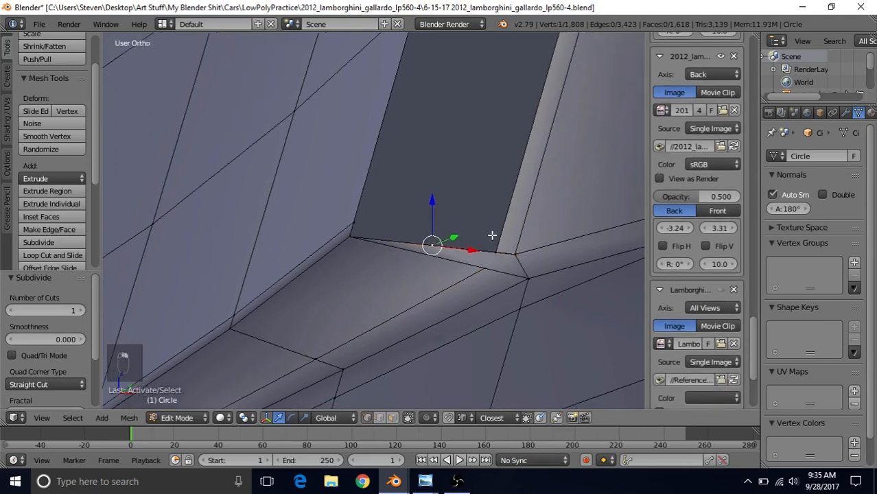
pyautogui.press('g')
pyautogui.press('g')
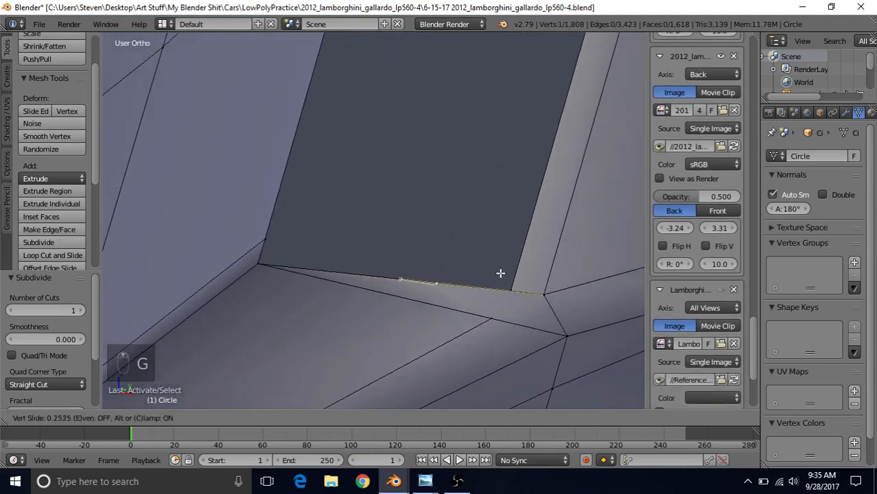
pyautogui.click(558, 280)
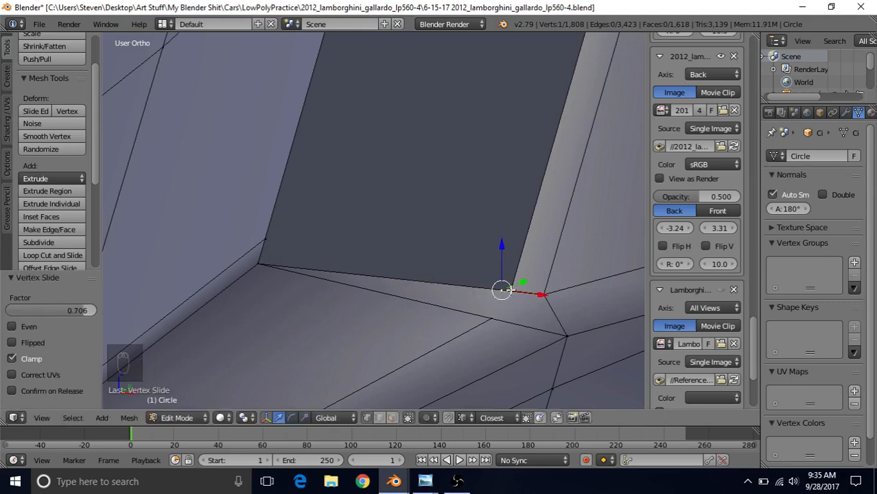
pyautogui.press('g')
pyautogui.press('g')
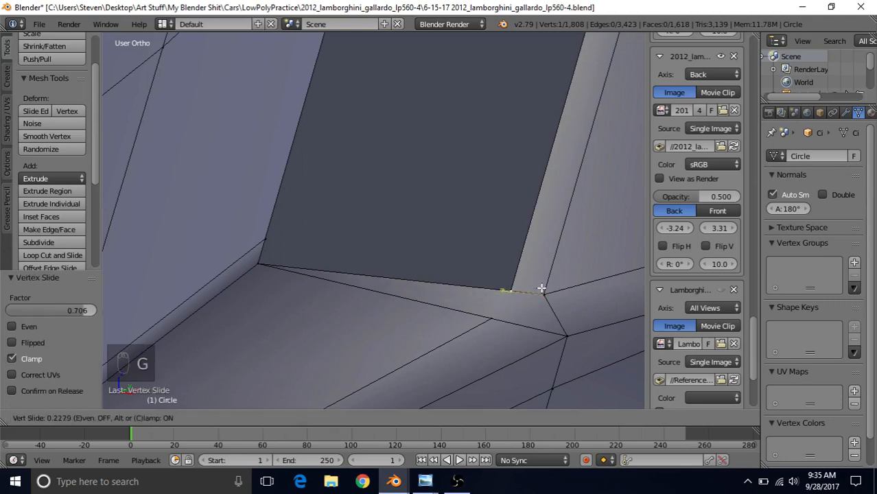
pyautogui.click(541, 288)
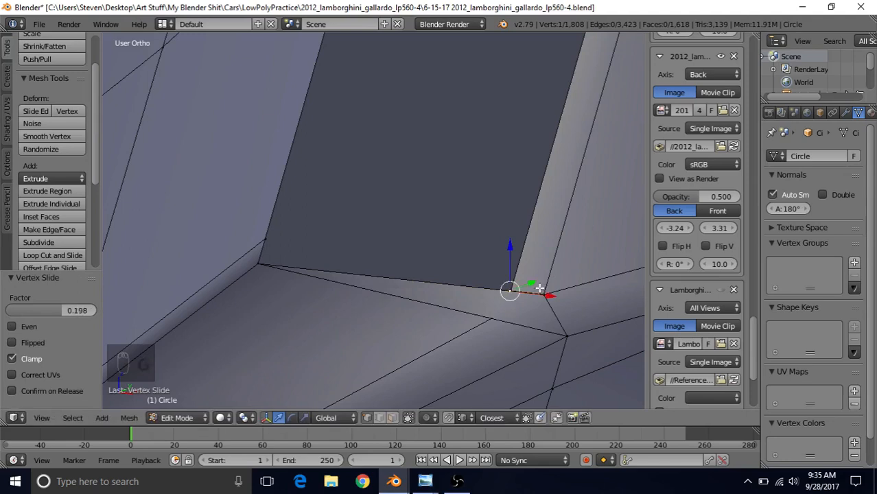
# Step: Fine-tune the same vertex against the lip's lower corner with vertex slides of 0.022 and 0.000183
pyautogui.press('KP_Decimal')
pyautogui.scroll(4, 505, 286)
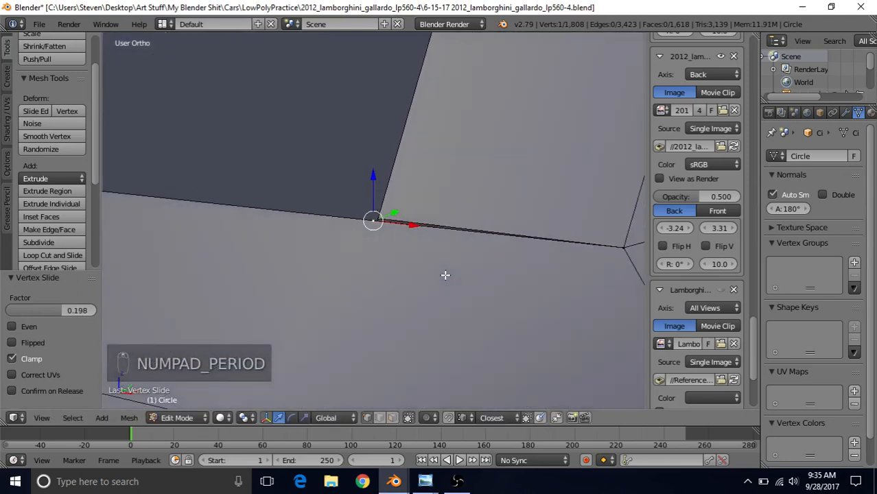
pyautogui.press('g')
pyautogui.press('g')
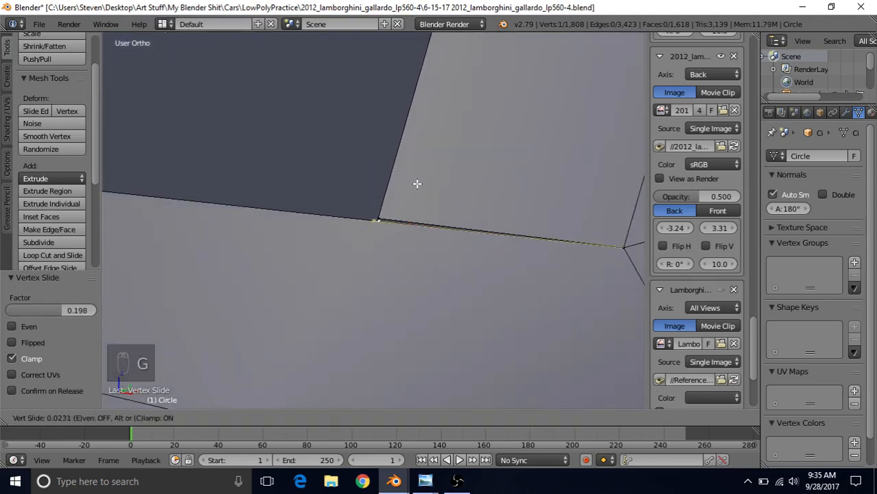
pyautogui.click(416, 181)
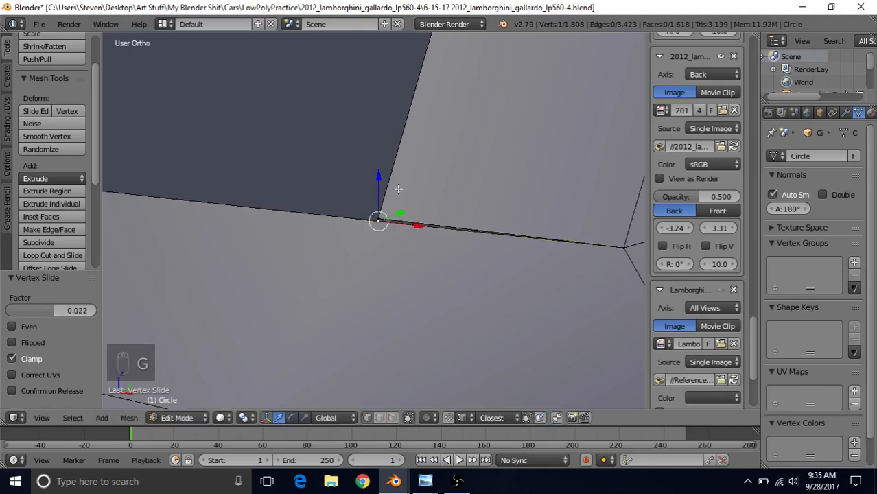
pyautogui.press('g')
pyautogui.press('g')
pyautogui.click(375, 213)
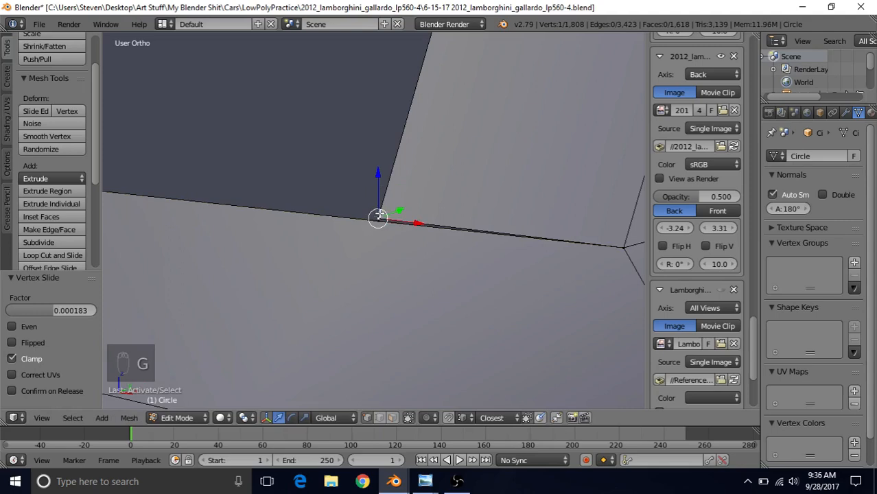
# Step: Merge the slid vertex and the extruded lip's lower corner vertex using At Last
pyautogui.keyDown('shift'); pyautogui.rightClick(380, 235); pyautogui.keyUp('shift')
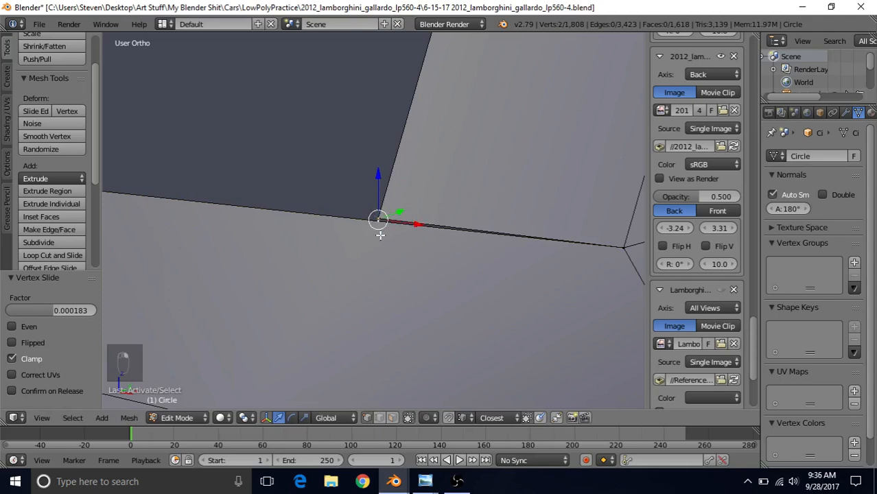
pyautogui.hotkey('alt', 'm')
pyautogui.click(382, 238)
# Step: Connect the merged corner vertex to the rear end vertex of the new loop cut on the ledge
pyautogui.scroll(-3, 384, 226)
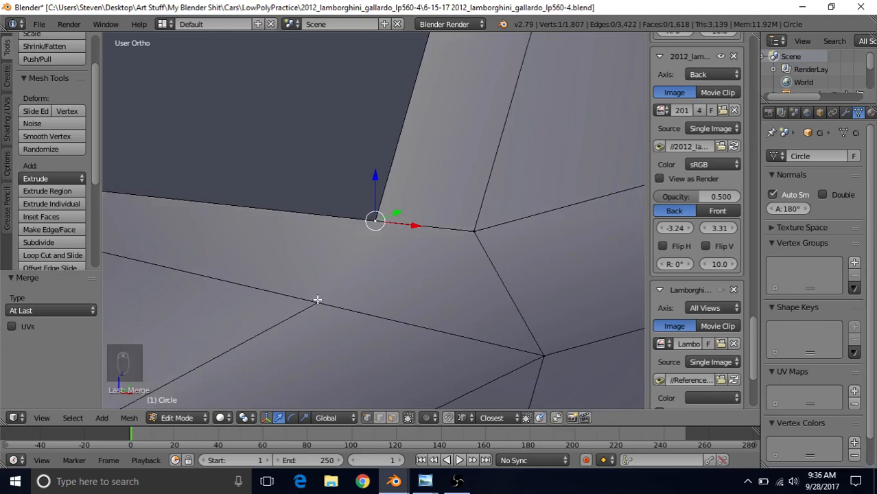
pyautogui.keyDown('shift'); pyautogui.rightClick(324, 306); pyautogui.keyUp('shift')
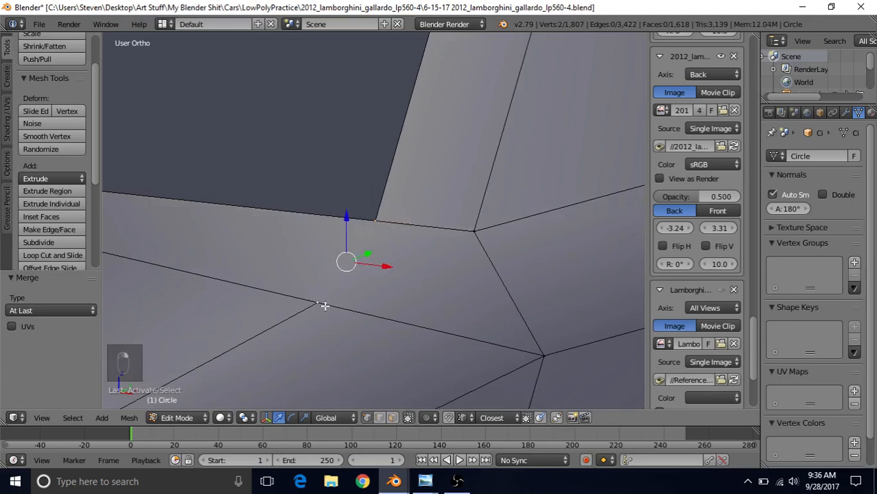
pyautogui.press('j')
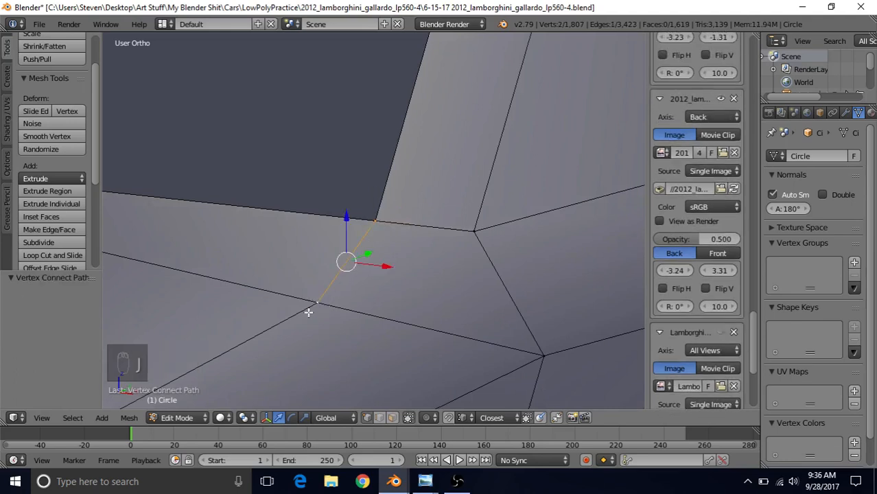
# Step: Connect the front end vertex of the new loop cut on the ledge to the vertex where the ledge tapers out at its front tip
pyautogui.moveTo(308, 313); pyautogui.dragTo(329, 255, button='middle')
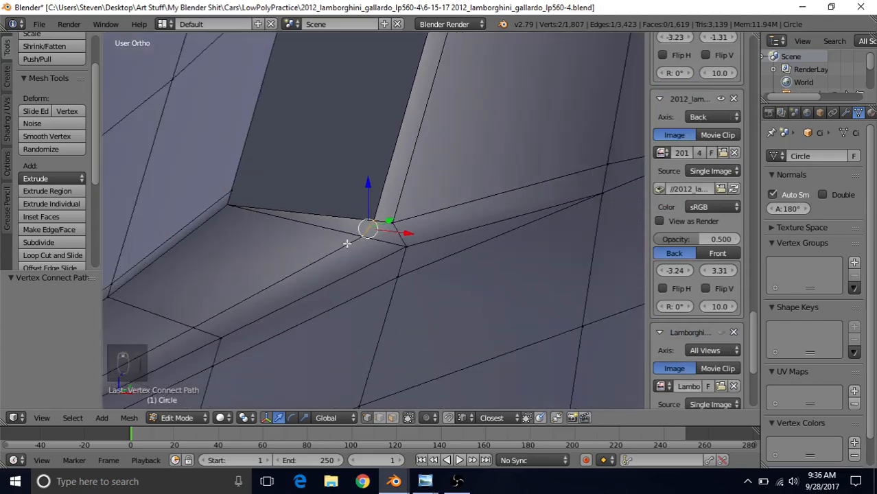
pyautogui.moveTo(279, 304); pyautogui.dragTo(276, 265, button='middle')
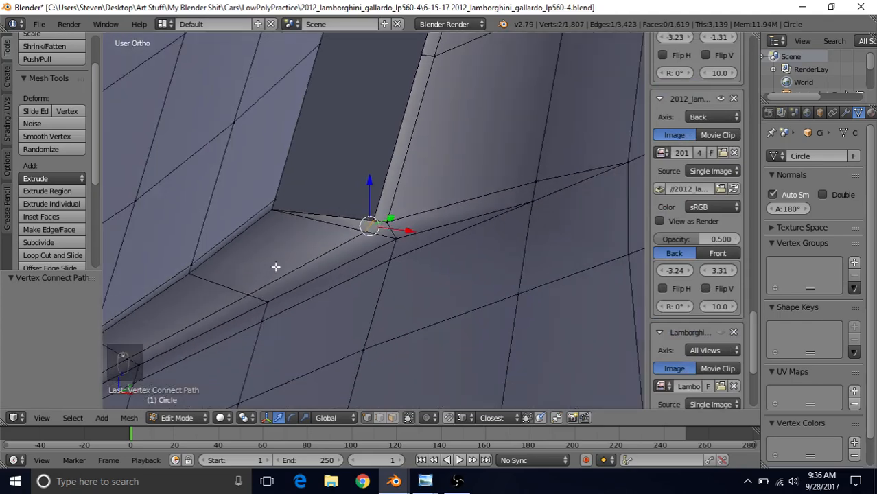
pyautogui.moveTo(342, 231); pyautogui.dragTo(424, 185, button='middle')
pyautogui.rightClick(376, 215)
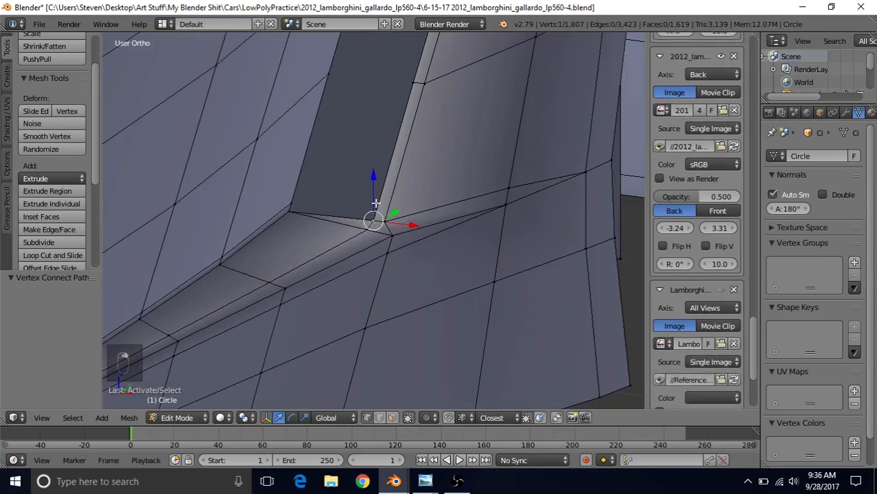
pyautogui.moveTo(334, 241); pyautogui.dragTo(512, 206, button='middle')
pyautogui.scroll(5, 385, 240)
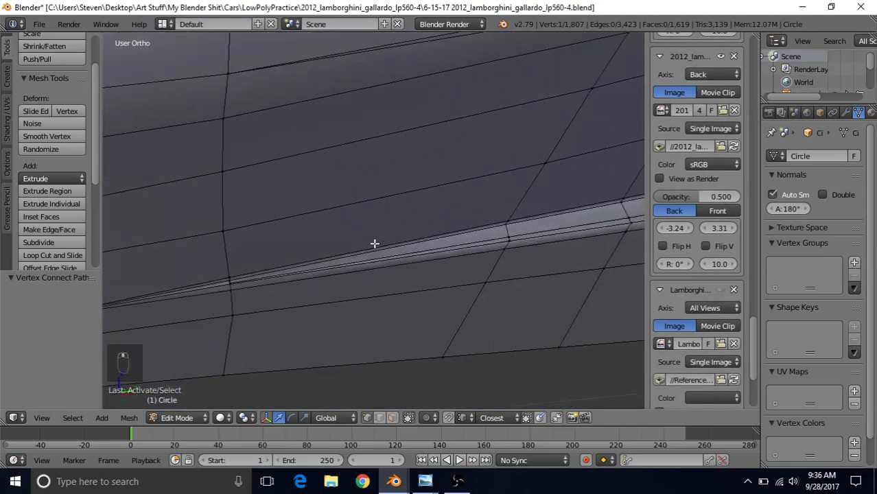
pyautogui.moveTo(333, 245); pyautogui.dragTo(420, 219, button='middle')
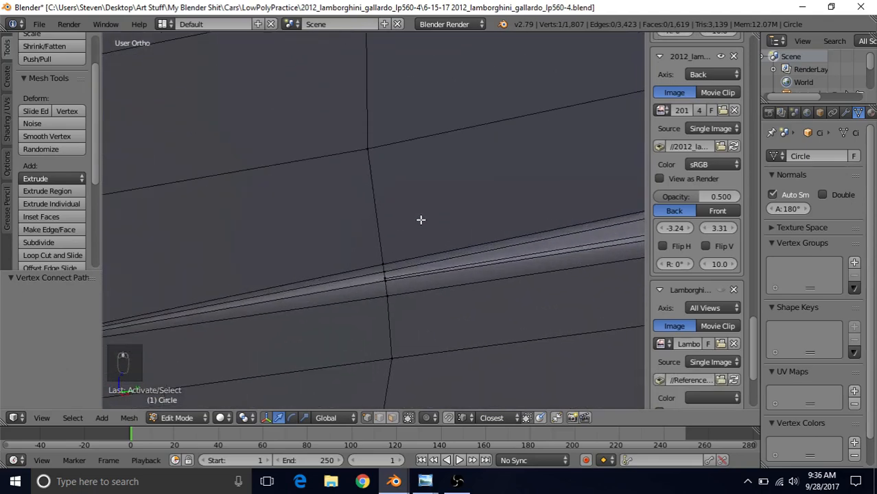
pyautogui.rightClick(389, 289)
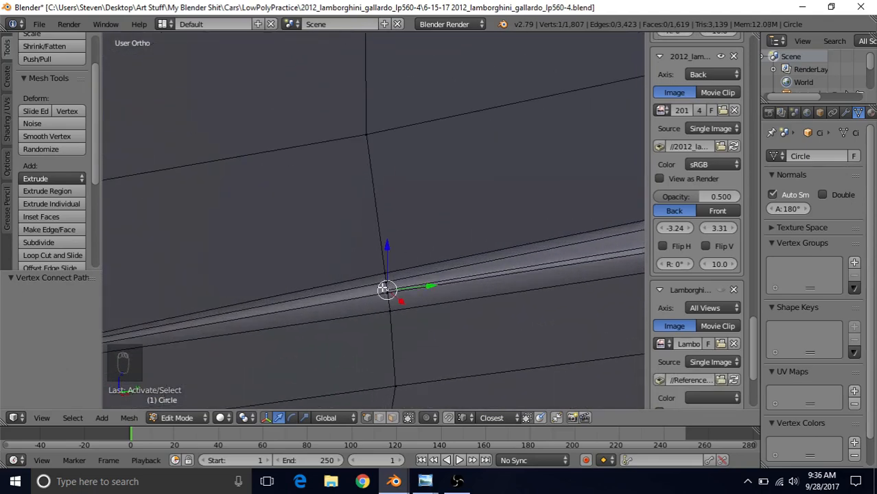
pyautogui.keyDown('shift'); pyautogui.moveTo(381, 261); pyautogui.dragTo(515, 211, button='middle'); pyautogui.keyUp('shift')
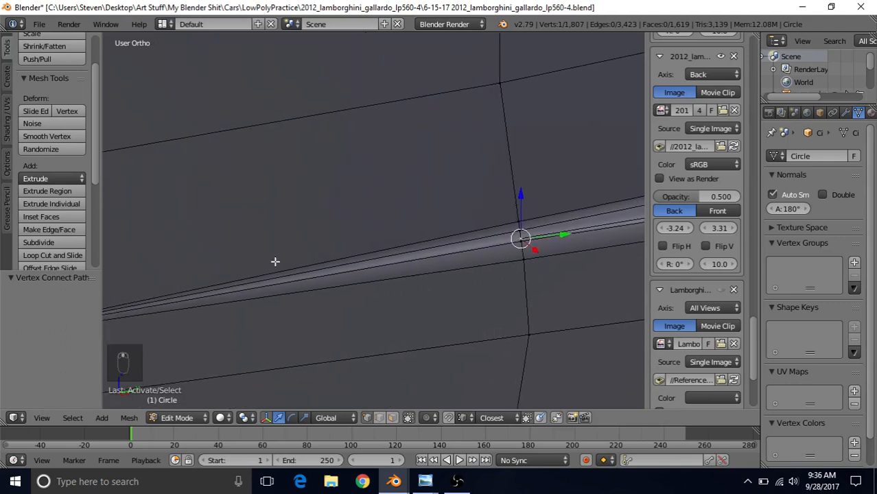
pyautogui.scroll(-2, 131, 287)
pyautogui.keyDown('shift'); pyautogui.moveTo(293, 241); pyautogui.dragTo(325, 230, button='middle'); pyautogui.keyUp('shift')
pyautogui.scroll(4, 485, 228)
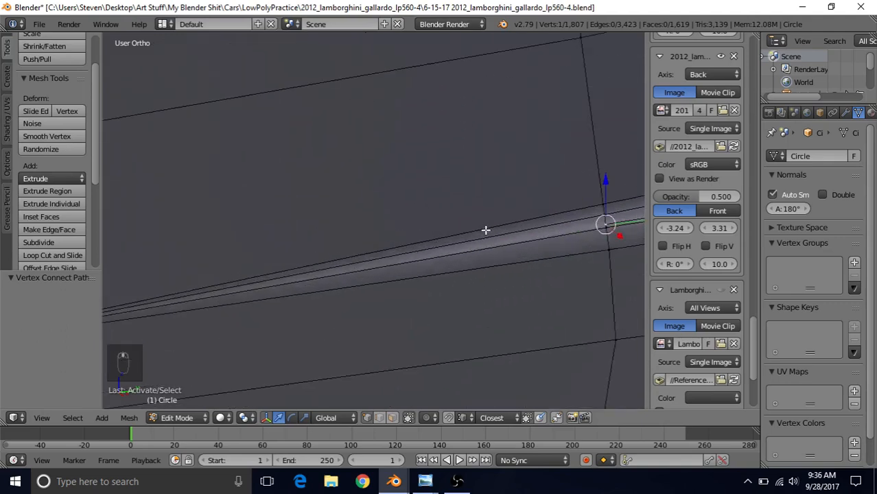
pyautogui.keyDown('shift'); pyautogui.moveTo(487, 245); pyautogui.dragTo(447, 205, button='middle'); pyautogui.keyUp('shift')
pyautogui.scroll(-3, 339, 276)
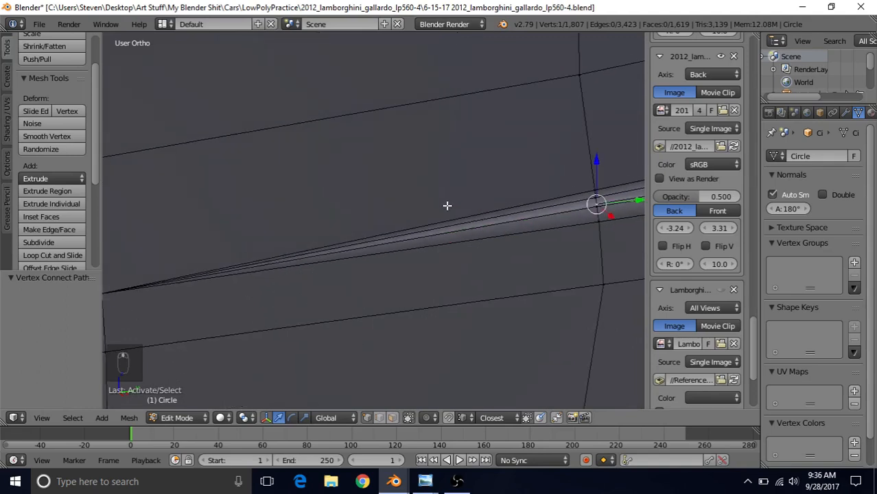
pyautogui.scroll(-2, 267, 233)
pyautogui.keyDown('shift'); pyautogui.moveTo(293, 223); pyautogui.dragTo(365, 186, button='middle'); pyautogui.keyUp('shift')
pyautogui.keyDown('shift'); pyautogui.rightClick(252, 232); pyautogui.keyUp('shift')
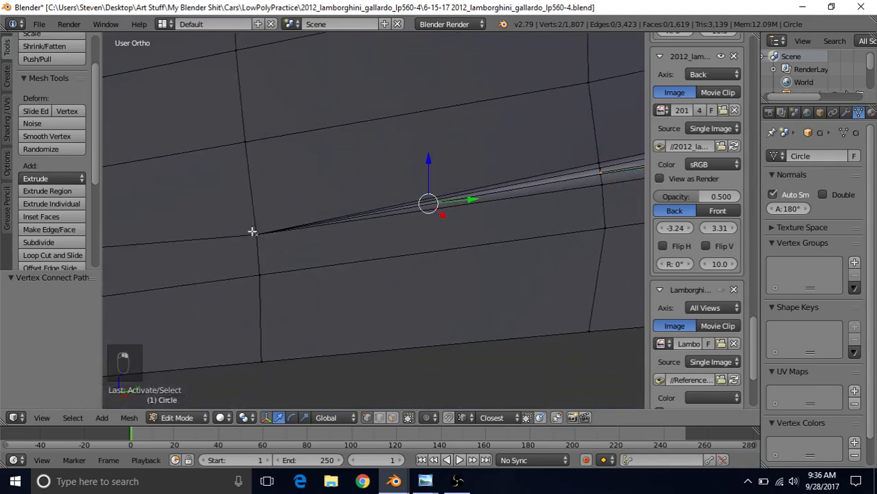
pyautogui.press('j')
# Step: Examine the smooth shading along the ledge's front taper in Object Mode
pyautogui.press('Tab')
pyautogui.scroll(-2, 513, 225)
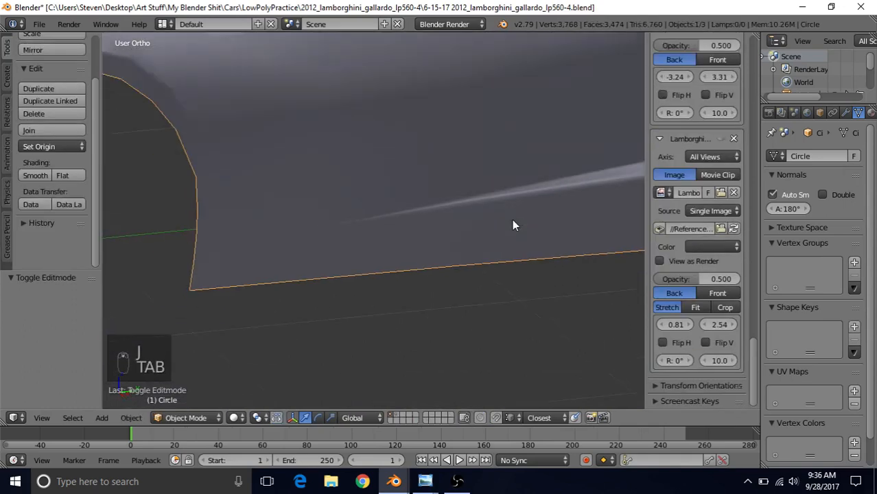
pyautogui.moveTo(513, 225)
pyautogui.mouseDown(button='middle')
pyautogui.moveTo(507, 206)
pyautogui.moveTo(459, 217)
pyautogui.moveTo(369, 263)
pyautogui.mouseUp(button='middle')
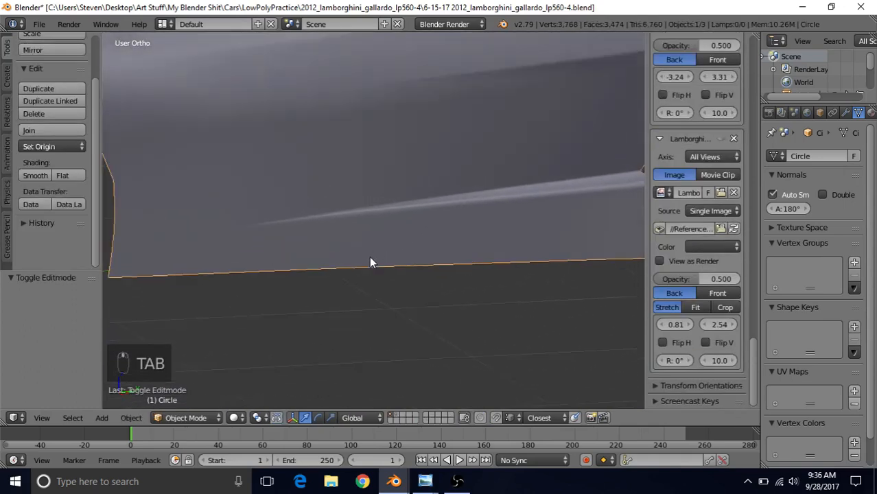
pyautogui.scroll(-2, 370, 257)
pyautogui.moveTo(411, 177); pyautogui.dragTo(423, 177, button='middle')
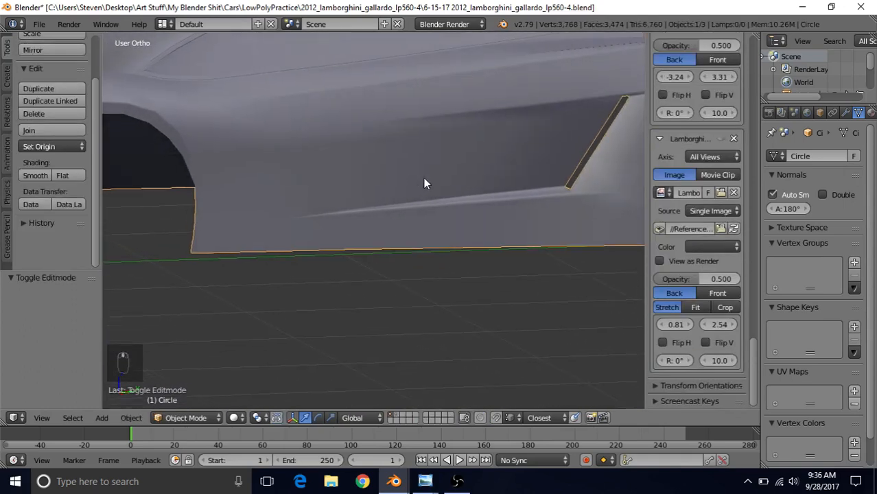
pyautogui.scroll(2, 421, 183)
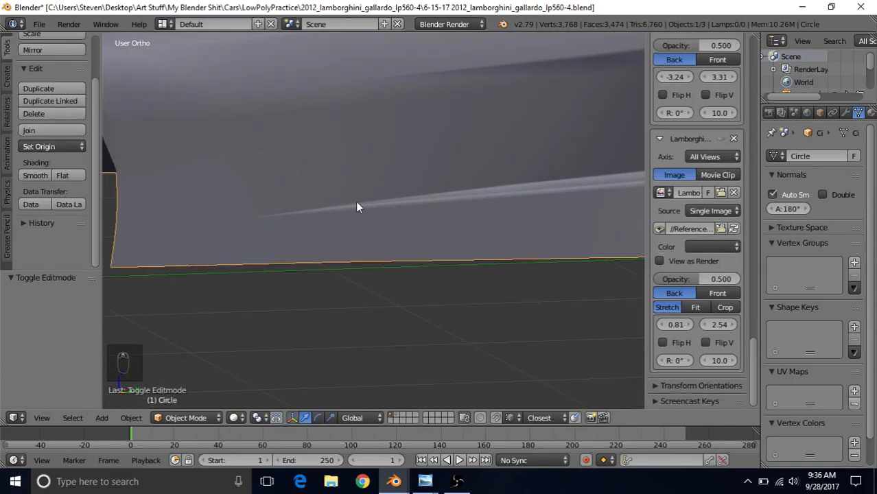
pyautogui.scroll(-2, 398, 229)
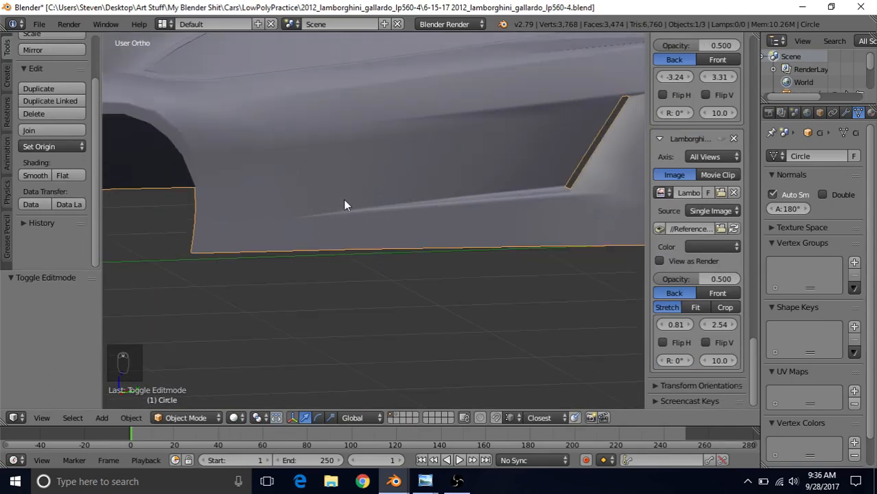
pyautogui.scroll(2, 343, 202)
# Step: Move the loop cut's front end vertex on the ledge by -0.002 along Z
pyautogui.press('Tab')
pyautogui.scroll(3, 350, 216)
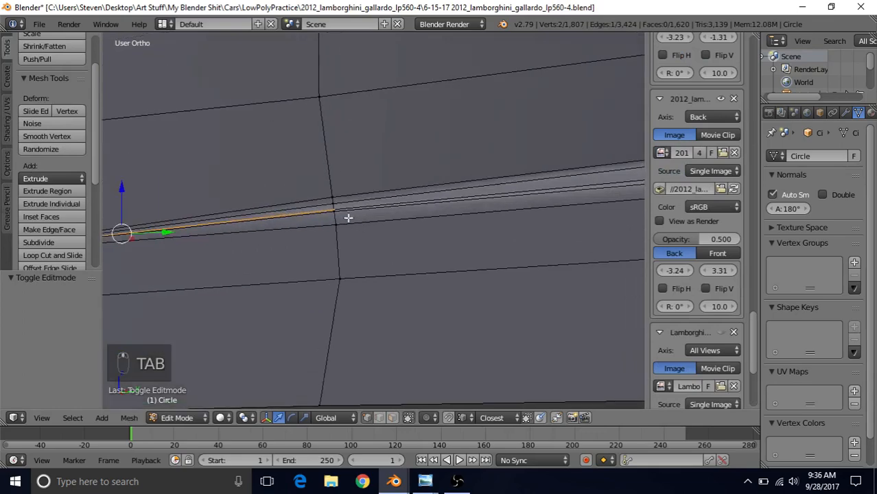
pyautogui.rightClick(337, 216)
pyautogui.moveTo(334, 163); pyautogui.dragTo(333, 168)
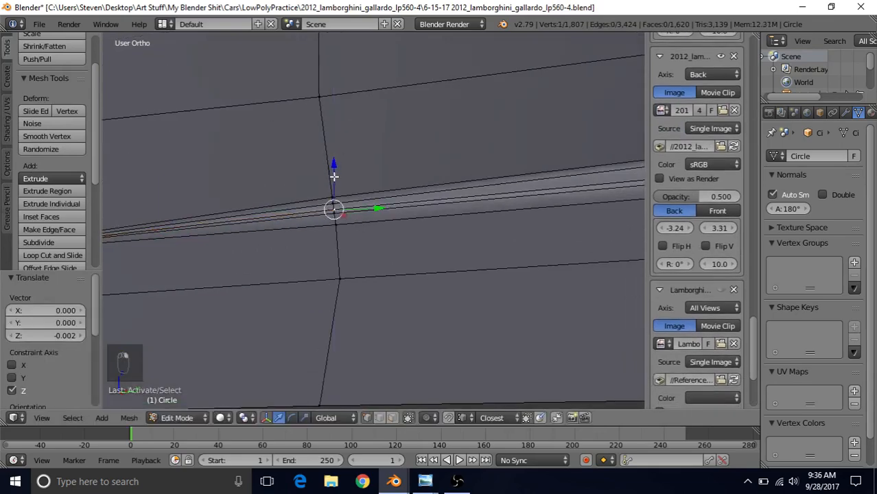
# Step: Examine the adjusted ledge and the lip at the side intake's rear edge in Object Mode
pyautogui.press('Tab')
pyautogui.scroll(-4, 352, 262)
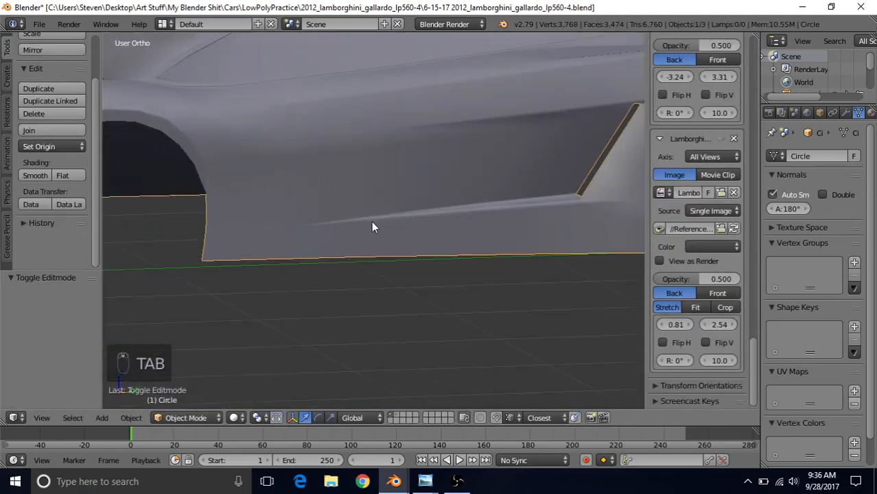
pyautogui.scroll(4, 389, 235)
pyautogui.press('Tab')
pyautogui.press('Tab')
pyautogui.scroll(-5, 390, 235)
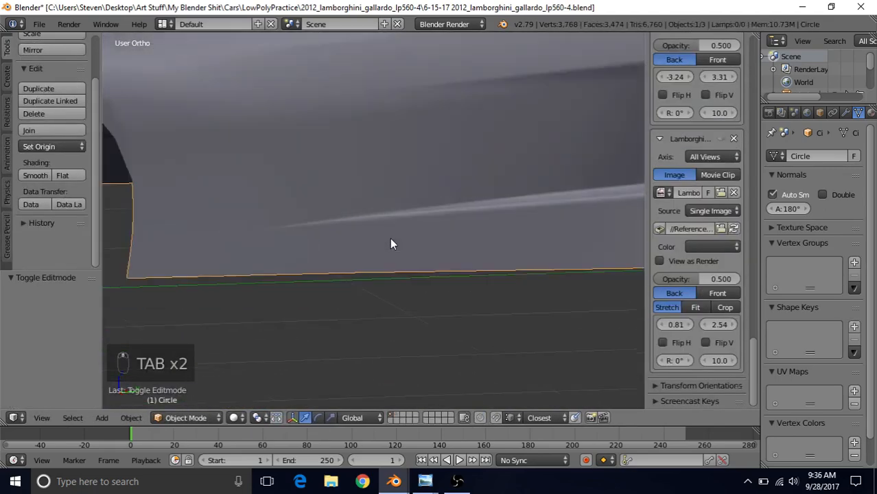
pyautogui.moveTo(464, 210); pyautogui.dragTo(342, 240, button='middle')
pyautogui.scroll(5, 342, 240)
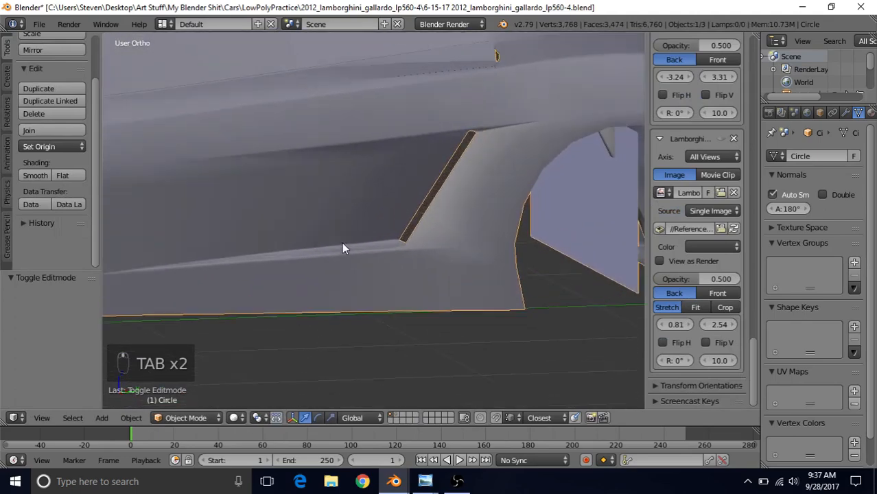
pyautogui.keyDown('shift'); pyautogui.moveTo(417, 204); pyautogui.dragTo(341, 251, button='middle'); pyautogui.keyUp('shift')
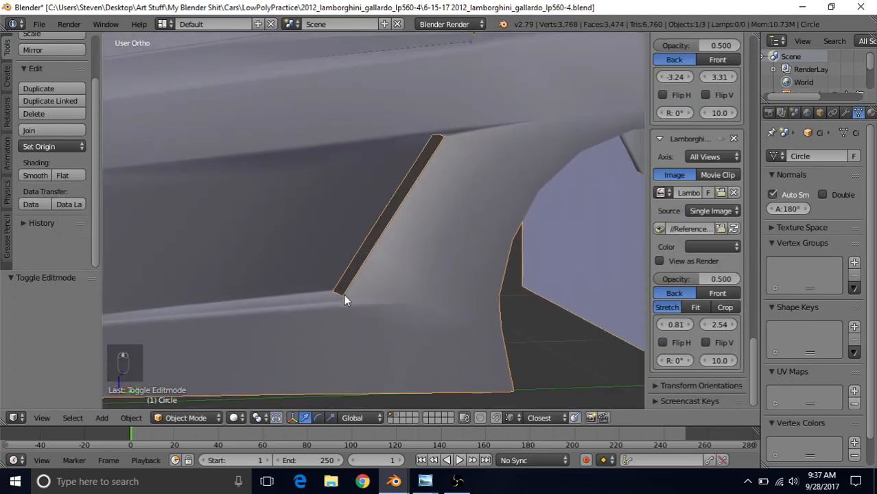
# Step: Subdivide the edge across the top of the side intake opening with one cut
pyautogui.press('Tab')
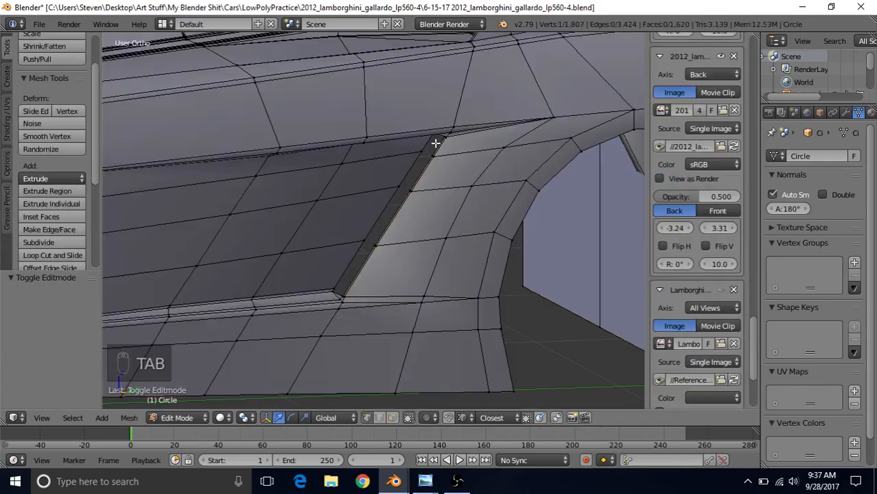
pyautogui.moveTo(436, 142); pyautogui.dragTo(502, 121, button='middle')
pyautogui.keyDown('shift'); pyautogui.moveTo(470, 151); pyautogui.dragTo(451, 221, button='middle'); pyautogui.keyUp('shift')
pyautogui.scroll(4, 417, 221)
pyautogui.click(381, 416)
pyautogui.scroll(3, 452, 221)
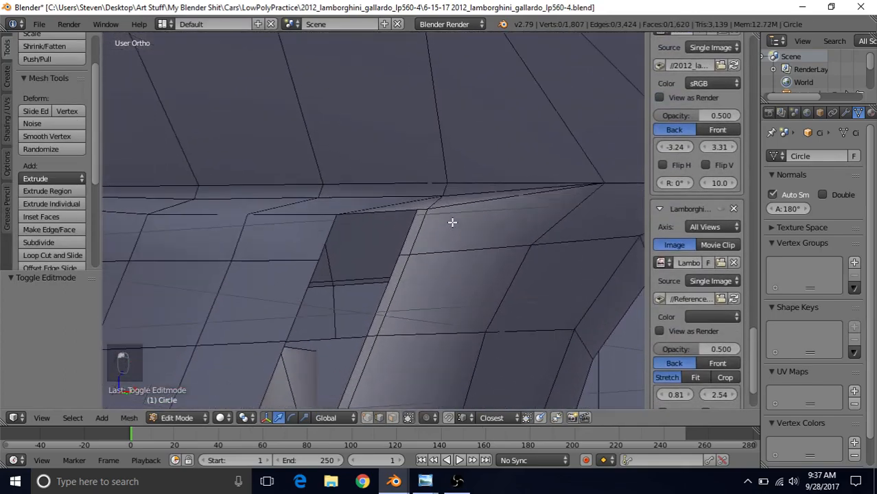
pyautogui.rightClick(396, 207)
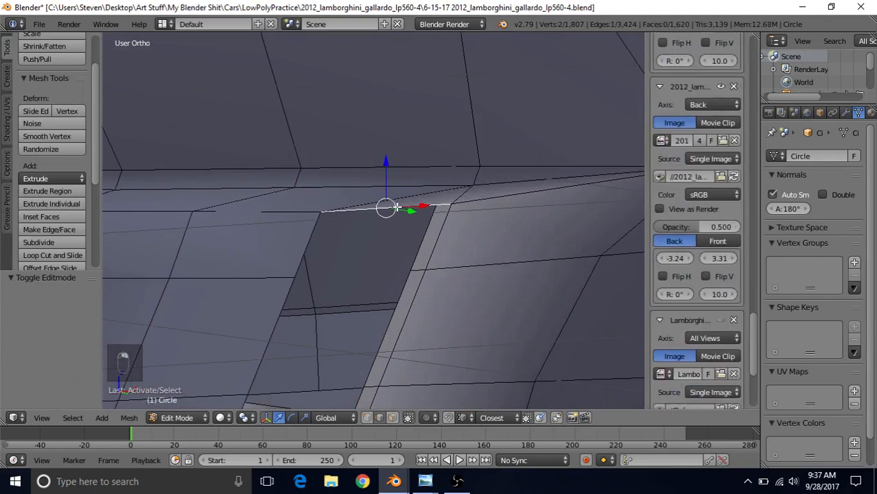
pyautogui.click(55, 241)
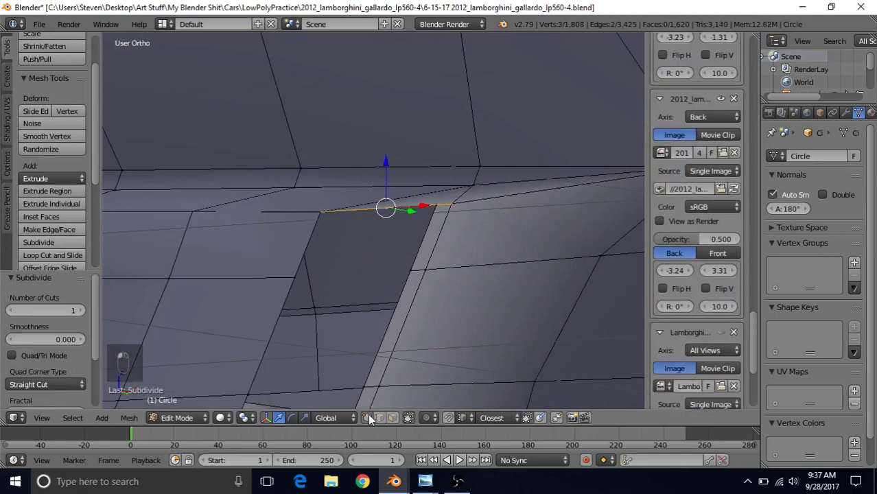
# Step: Slide the new midpoint vertex on the side vent's upper edge toward the vent's rear corner with a factor of about 0.774
pyautogui.rightClick(382, 210)
pyautogui.scroll(1, 388, 211)
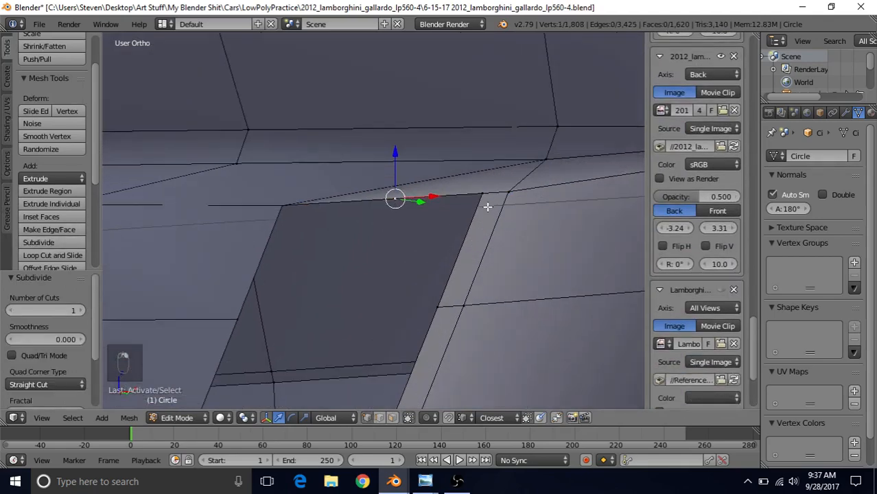
pyautogui.moveTo(487, 206); pyautogui.dragTo(417, 223, button='middle')
pyautogui.press('g')
pyautogui.press('g')
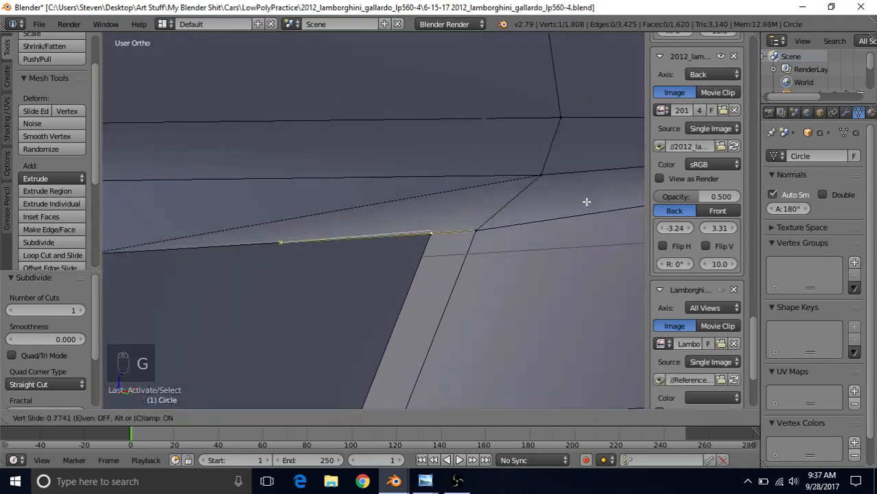
pyautogui.click(586, 201)
# Step: Refine the vertex's position at the vent's upper rear corner with two small vertex slides, factors about 0.002 and 0.000454
pyautogui.press('KP_Decimal')
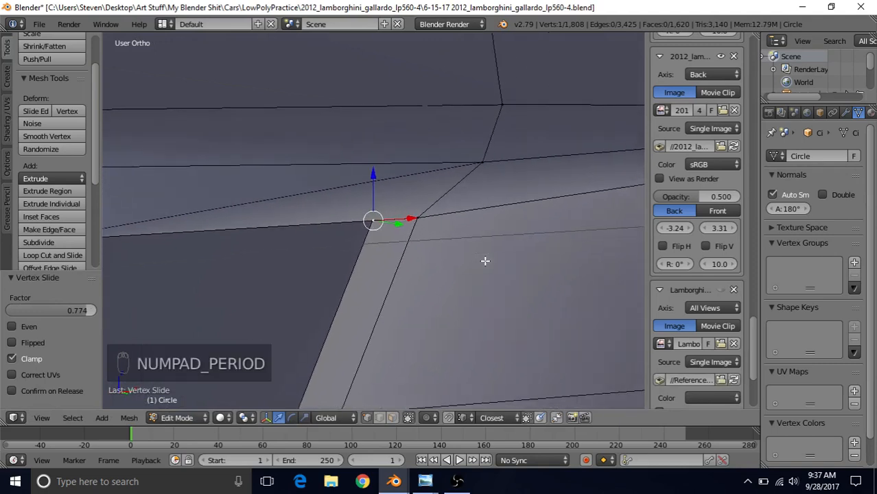
pyautogui.scroll(8, 371, 263)
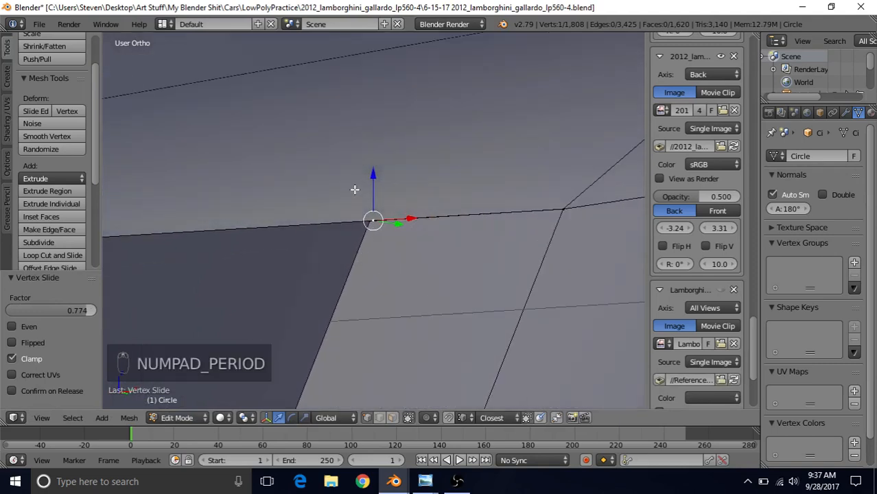
pyautogui.press('g')
pyautogui.press('g')
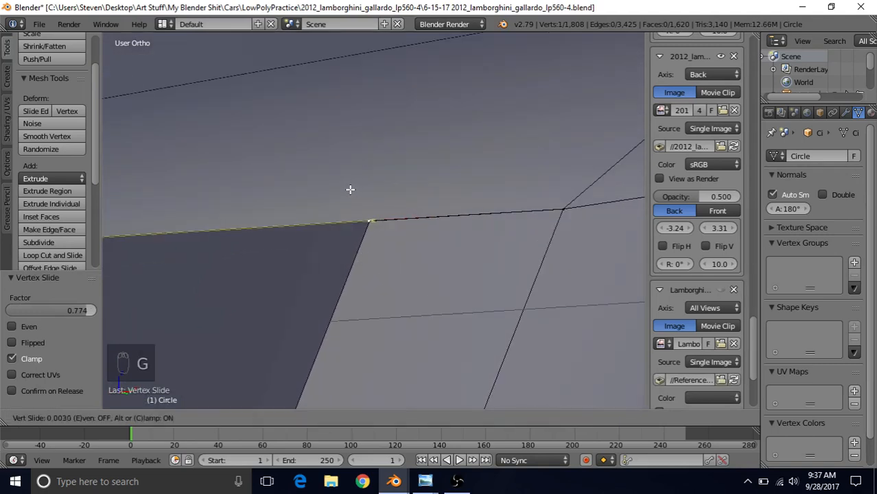
pyautogui.click(352, 190)
pyautogui.scroll(11, 363, 252)
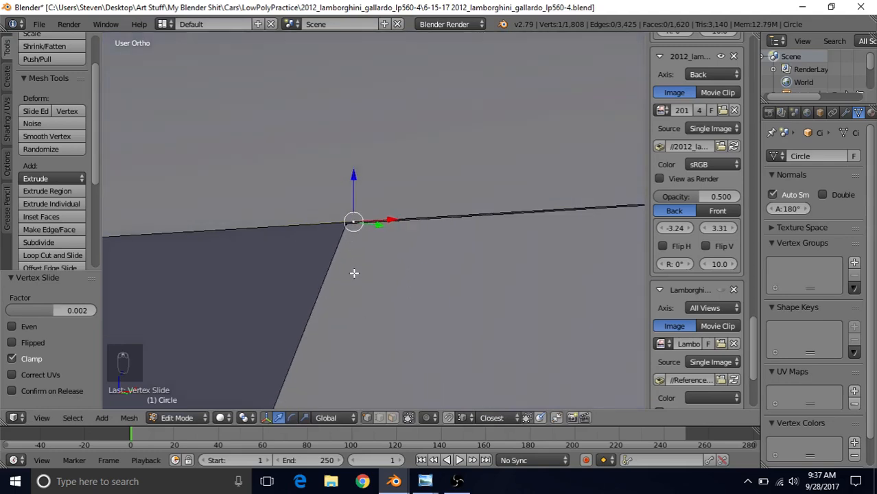
pyautogui.press('g')
pyautogui.press('g')
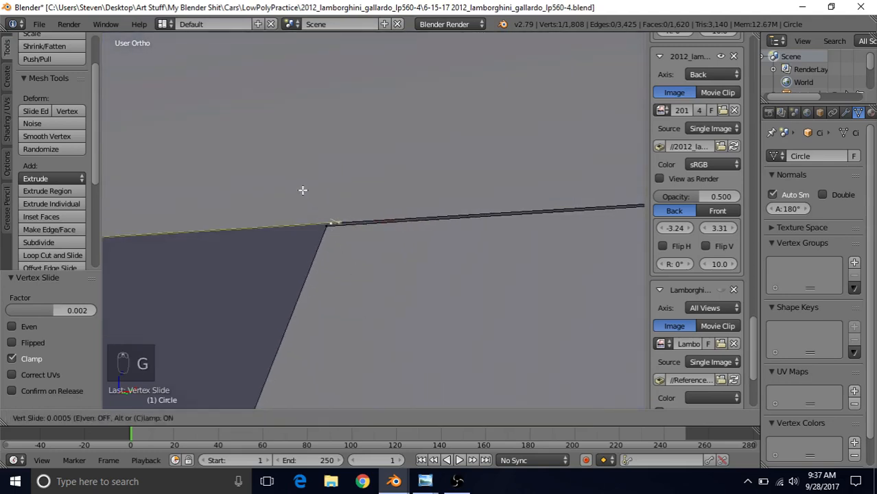
pyautogui.click(303, 190)
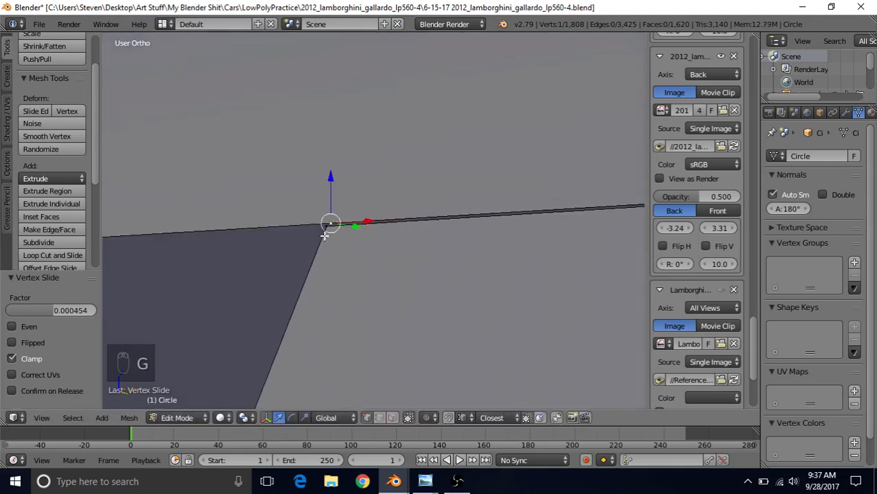
# Step: Merge the vent's upper rear corner vertex into the adjacent slid vertex using At Last
pyautogui.rightClick(324, 235)
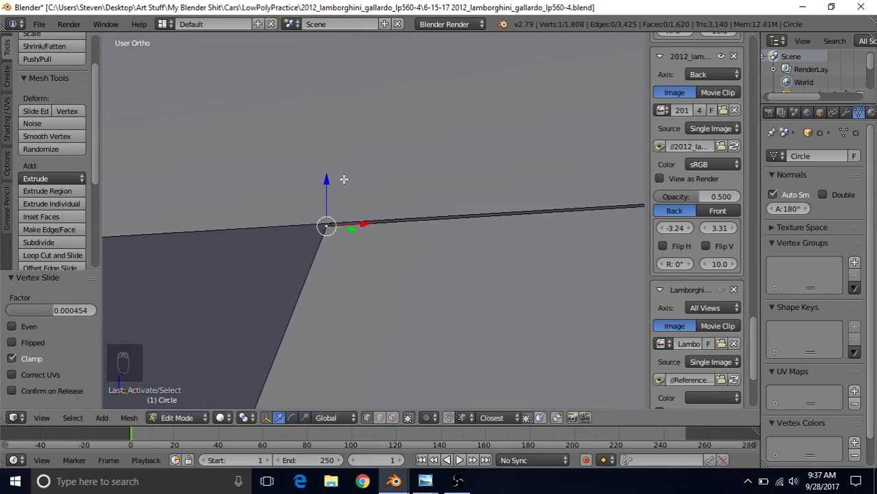
pyautogui.keyDown('shift'); pyautogui.rightClick(337, 215); pyautogui.keyUp('shift')
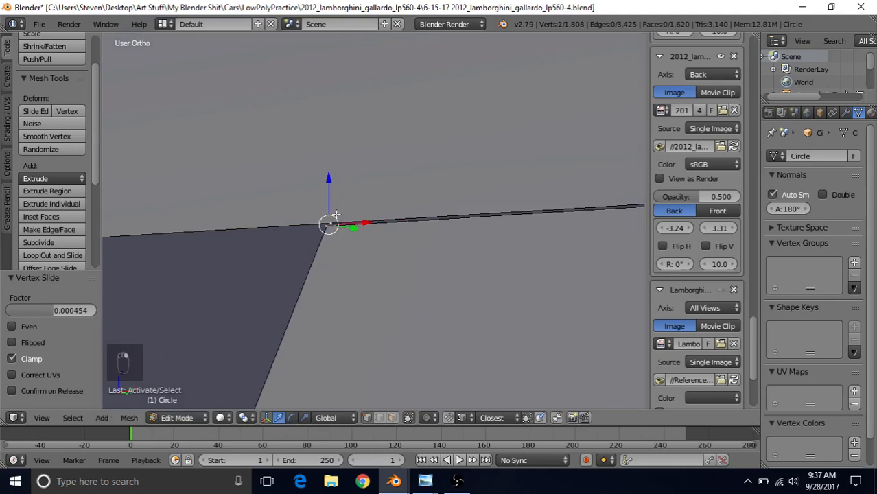
pyautogui.hotkey('alt', 'm')
pyautogui.click(337, 215)
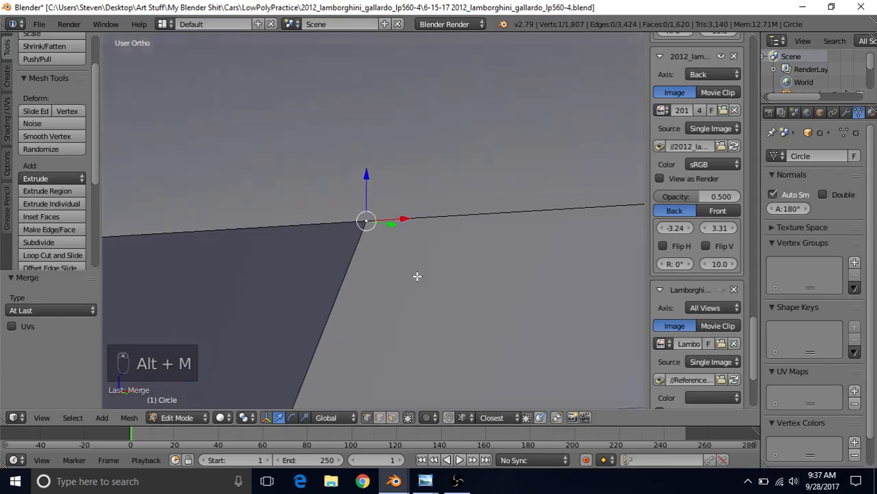
# Step: Connect the merged corner vertex to the body-line vertex diagonally above it with a new edge
pyautogui.scroll(-2, 416, 276)
pyautogui.moveTo(358, 220); pyautogui.dragTo(460, 174, button='middle')
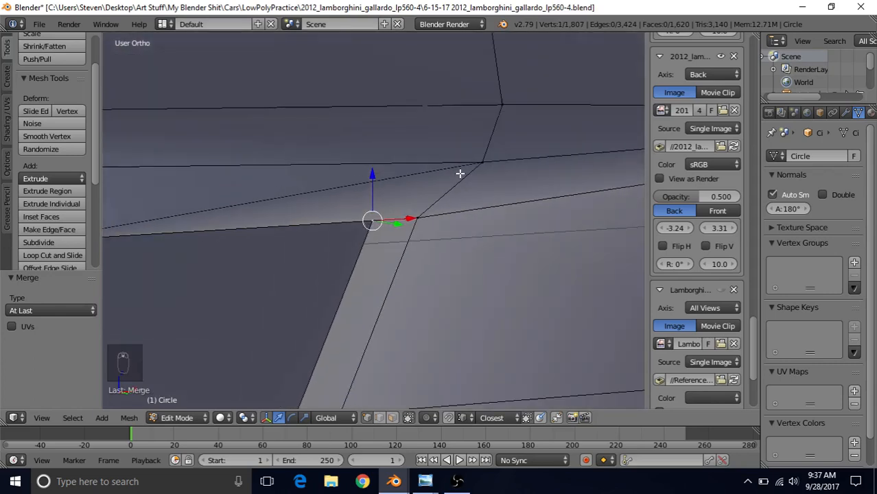
pyautogui.keyDown('shift'); pyautogui.rightClick(479, 163); pyautogui.keyUp('shift')
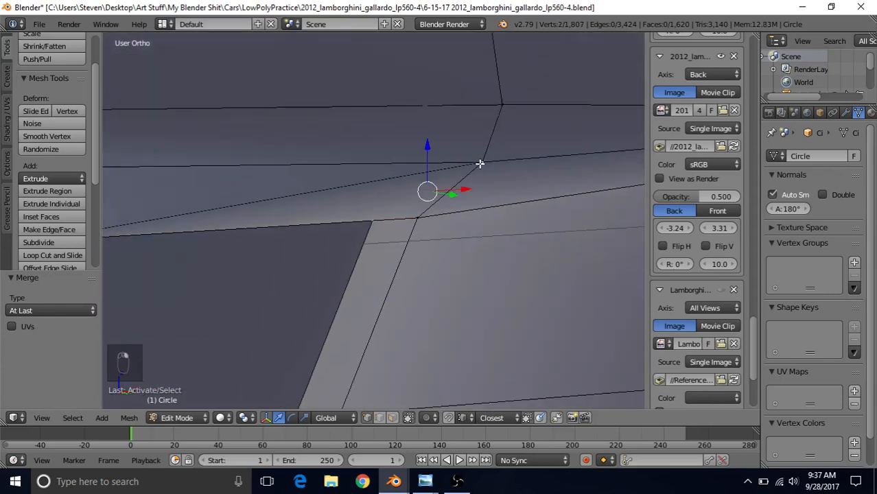
pyautogui.press('j')
pyautogui.scroll(-3, 367, 260)
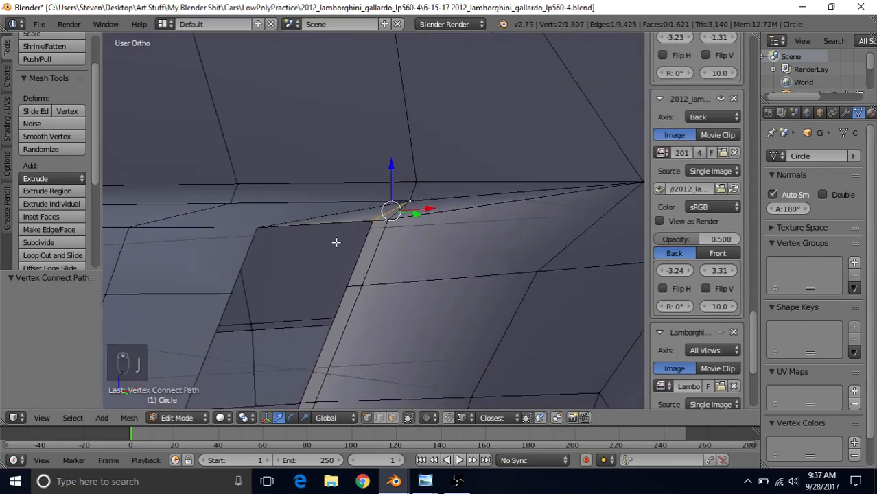
# Step: Examine the shading around the rear side vent and wheel arch in Object Mode
pyautogui.press('Tab')
pyautogui.scroll(-6, 338, 274)
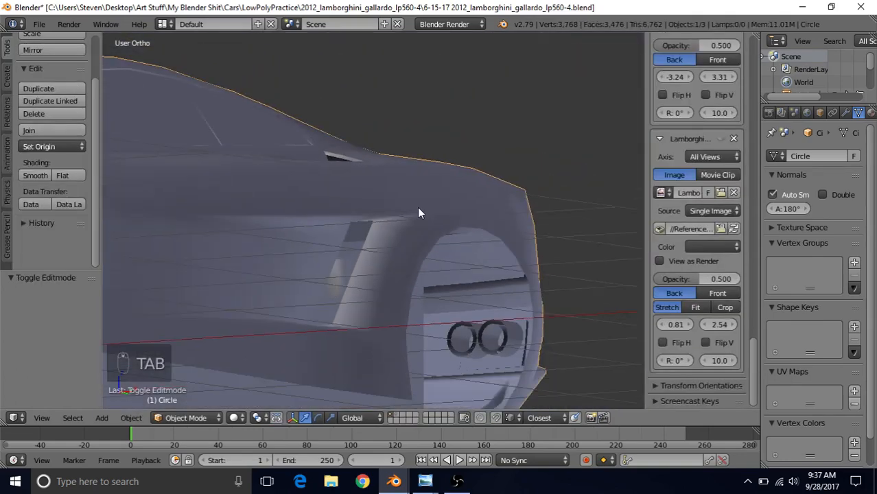
pyautogui.moveTo(387, 254); pyautogui.dragTo(373, 268, button='middle')
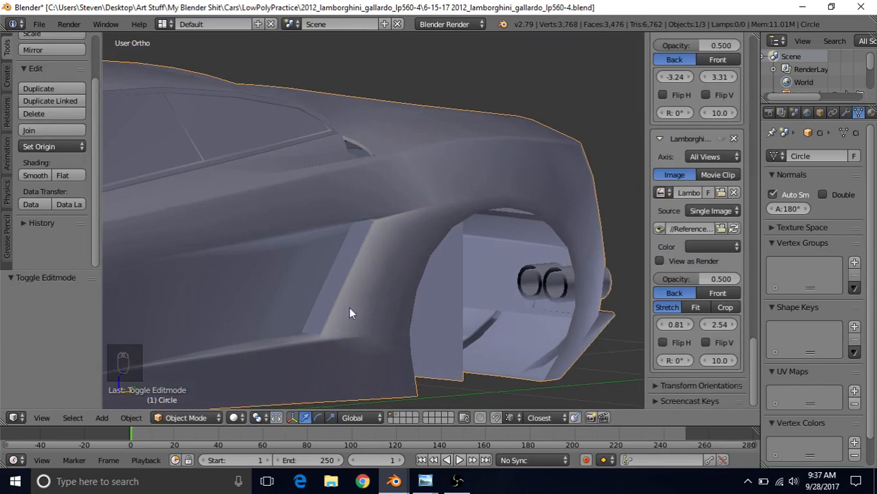
pyautogui.moveTo(376, 277); pyautogui.dragTo(355, 324, button='middle')
pyautogui.scroll(-3, 354, 323)
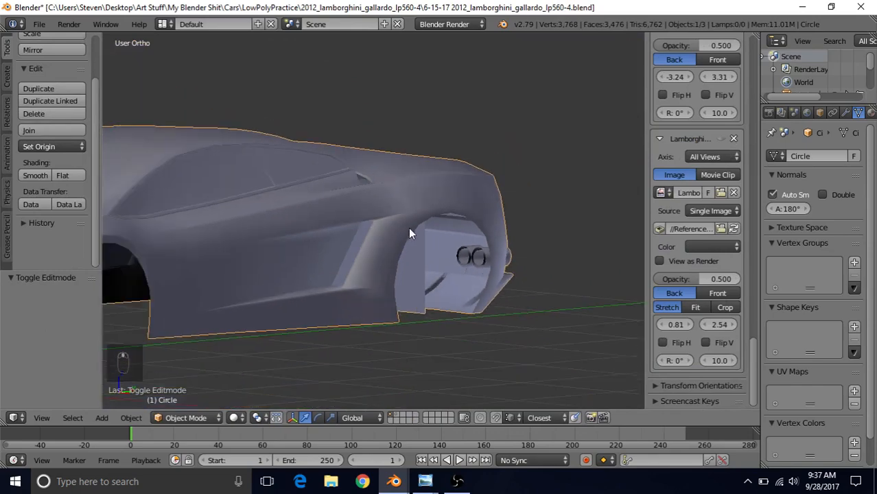
pyautogui.moveTo(409, 233); pyautogui.dragTo(356, 195, button='middle')
# Step: Subdivide the cross edges of the face strip between the side vent and the rear wheel arch with 1 cut
pyautogui.press('Tab')
pyautogui.scroll(5, 371, 257)
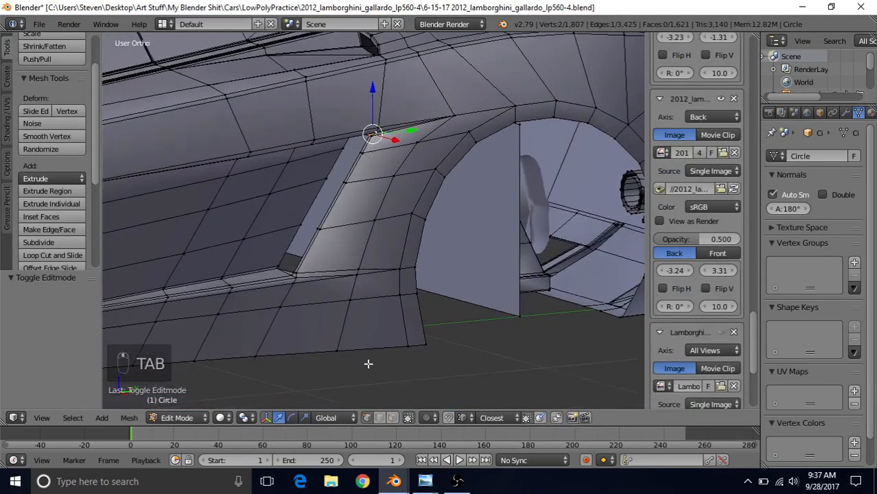
pyautogui.scroll(4, 381, 229)
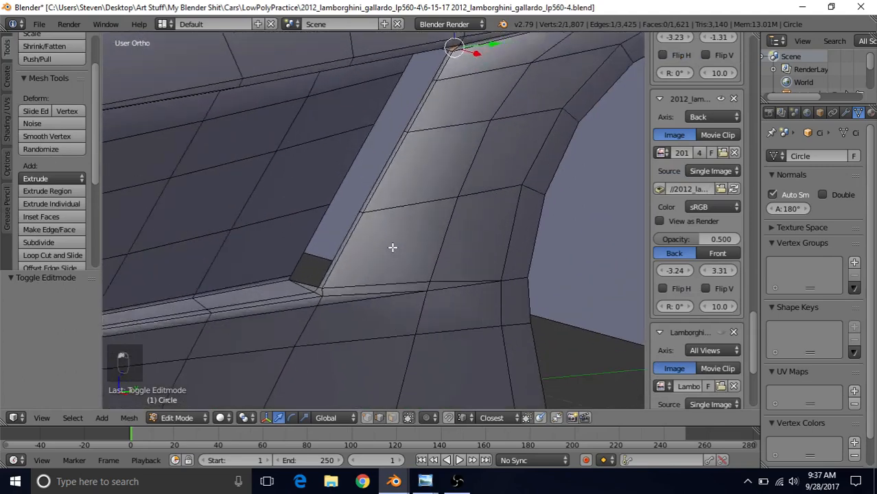
pyautogui.rightClick(351, 298)
pyautogui.keyDown('shift'); pyautogui.rightClick(405, 204); pyautogui.keyUp('shift')
pyautogui.keyDown('shift'); pyautogui.rightClick(447, 115); pyautogui.keyUp('shift')
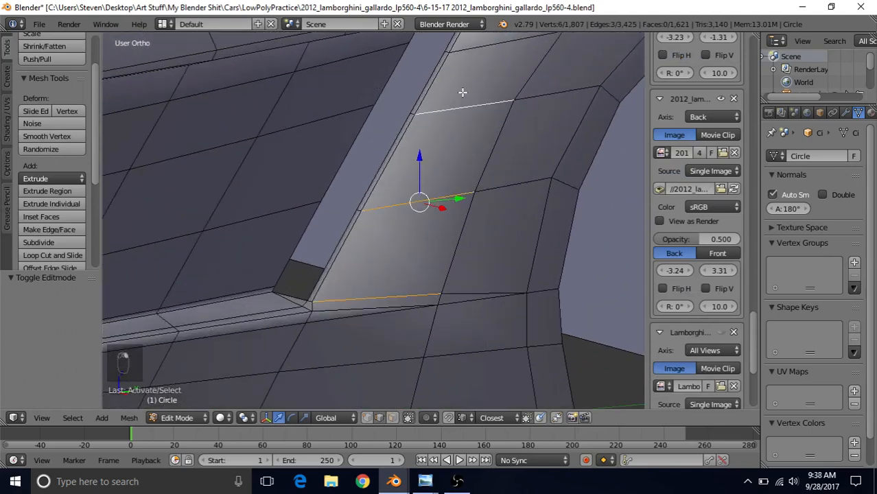
pyautogui.keyDown('shift'); pyautogui.rightClick(482, 54); pyautogui.keyUp('shift')
pyautogui.keyDown('shift'); pyautogui.moveTo(446, 160); pyautogui.dragTo(317, 289, button='middle'); pyautogui.keyUp('shift')
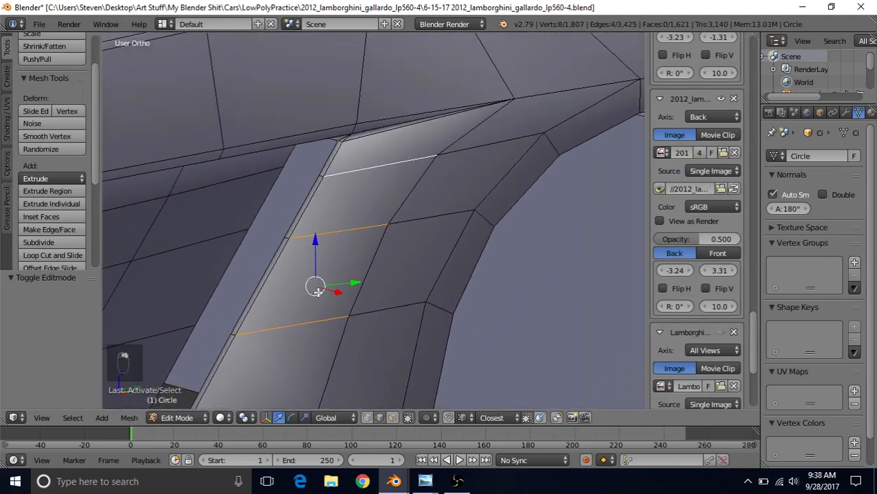
pyautogui.keyDown('shift'); pyautogui.rightClick(376, 134); pyautogui.keyUp('shift')
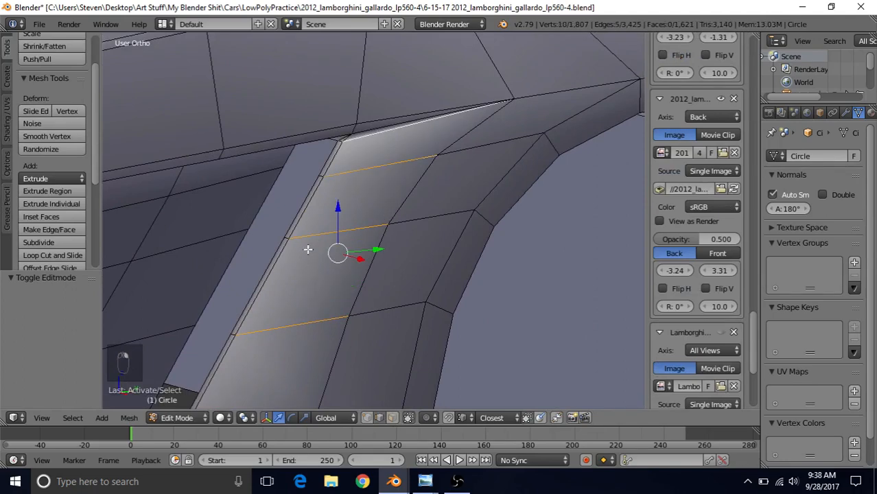
pyautogui.click(38, 241)
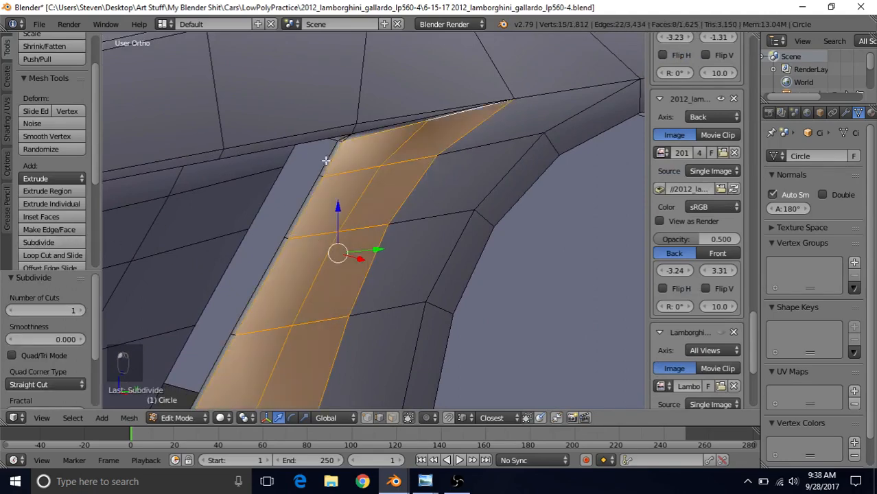
# Step: Slide the new edge loop close to the vent's rear border with an edge slide factor of about 0.921
pyautogui.keyDown('alt'); pyautogui.rightClick(341, 251); pyautogui.keyUp('alt')
pyautogui.moveTo(341, 251); pyautogui.dragTo(364, 241, button='middle')
pyautogui.press('g')
pyautogui.press('g')
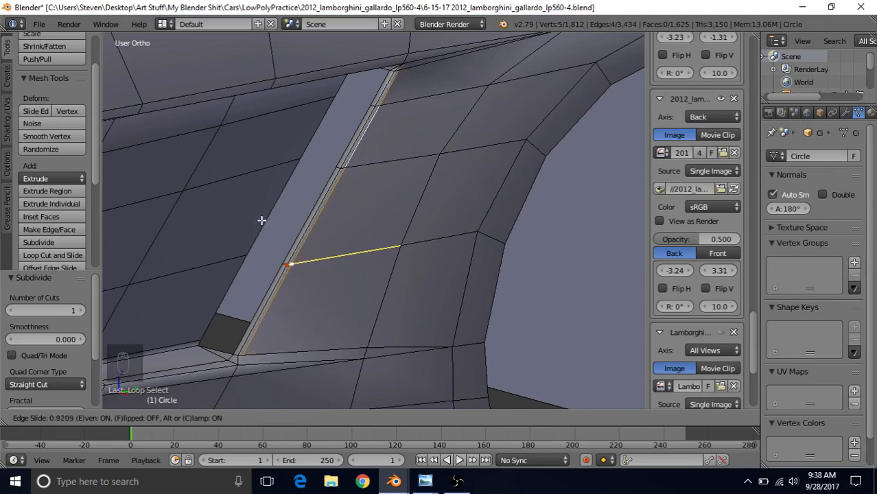
pyautogui.click(262, 220)
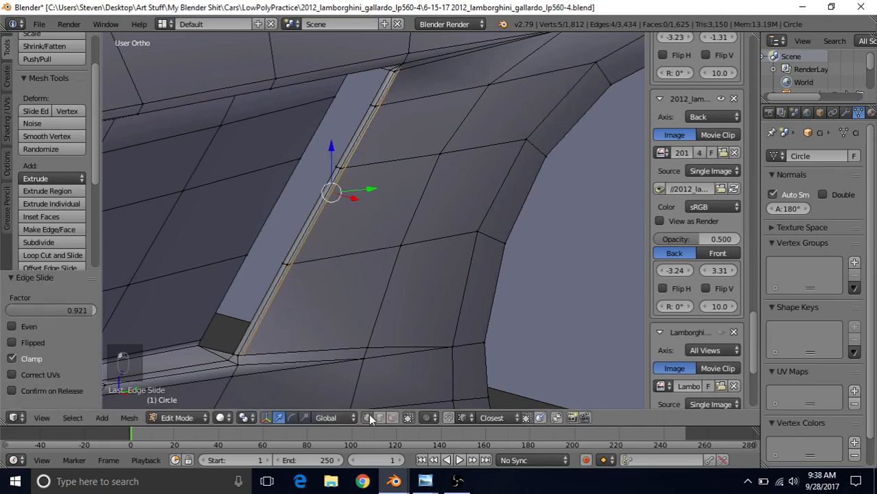
# Step: Connect the loop's lower end vertex to the corner vertex just below the vent
pyautogui.rightClick(243, 357)
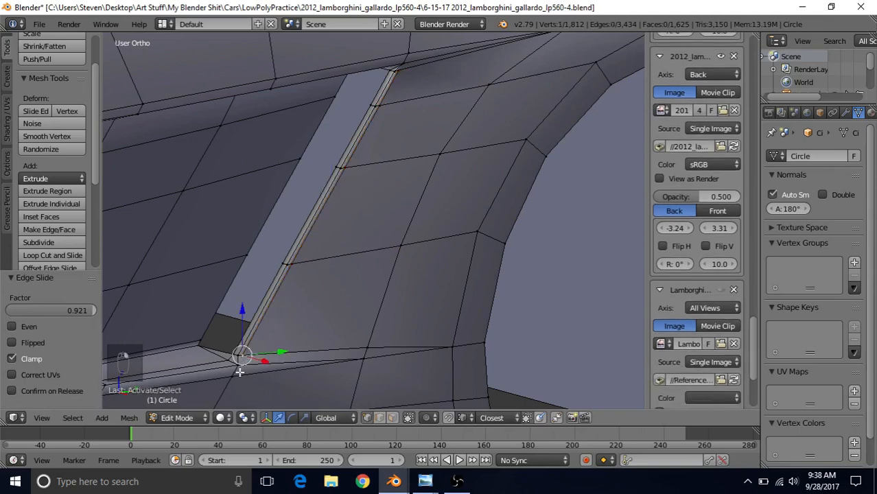
pyautogui.keyDown('shift'); pyautogui.rightClick(237, 366); pyautogui.keyUp('shift')
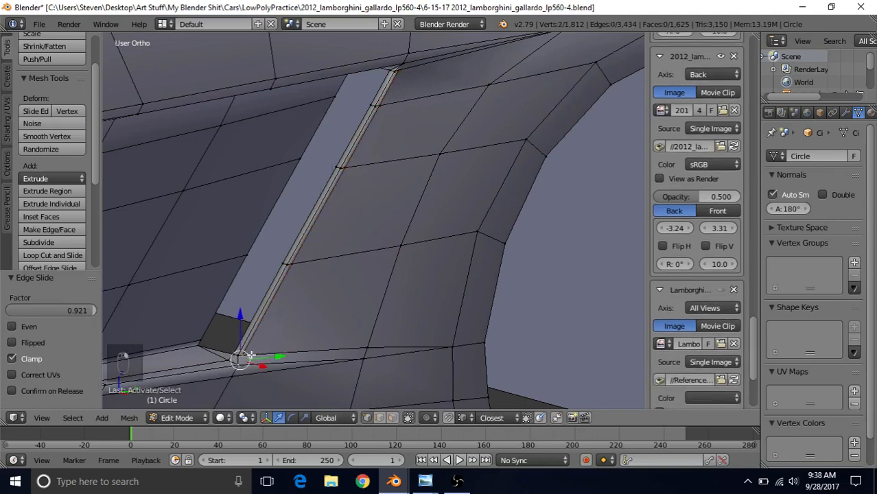
pyautogui.press('j')
pyautogui.scroll(-1, 366, 177)
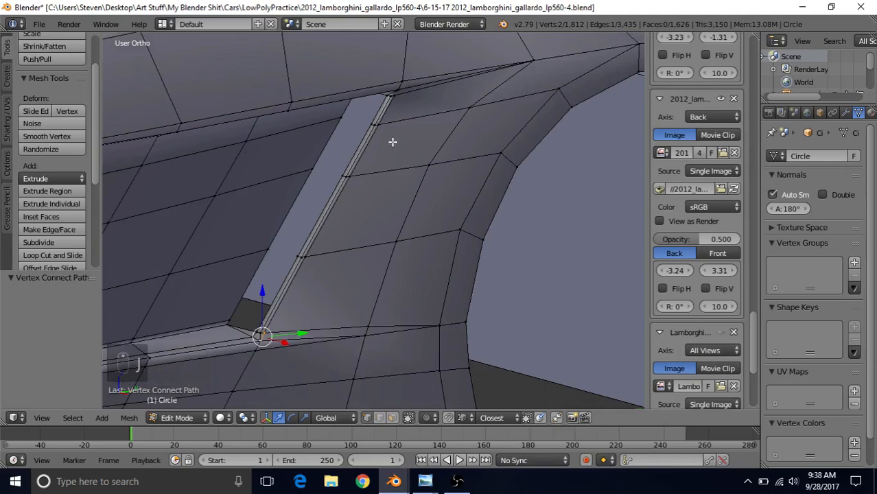
# Step: Connect the loop's upper end vertex to the body-line vertex above the vent's rear corner
pyautogui.scroll(5, 392, 141)
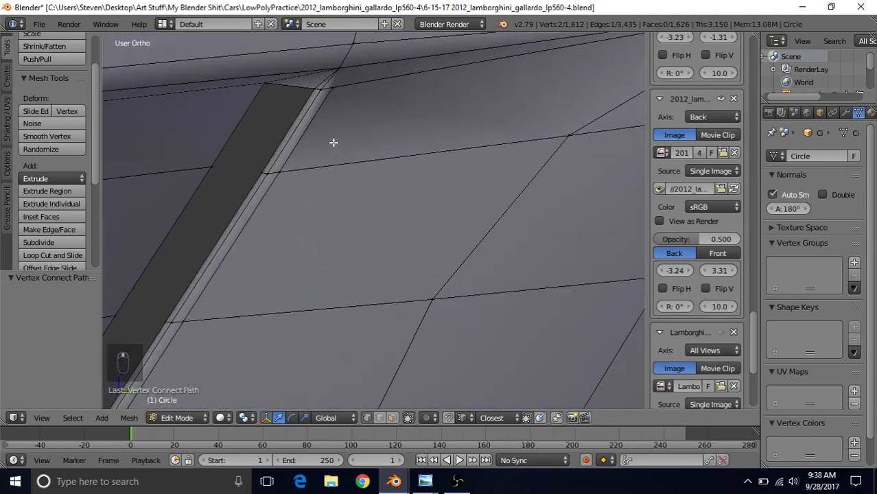
pyautogui.moveTo(334, 142); pyautogui.dragTo(358, 249, button='middle')
pyautogui.rightClick(354, 216)
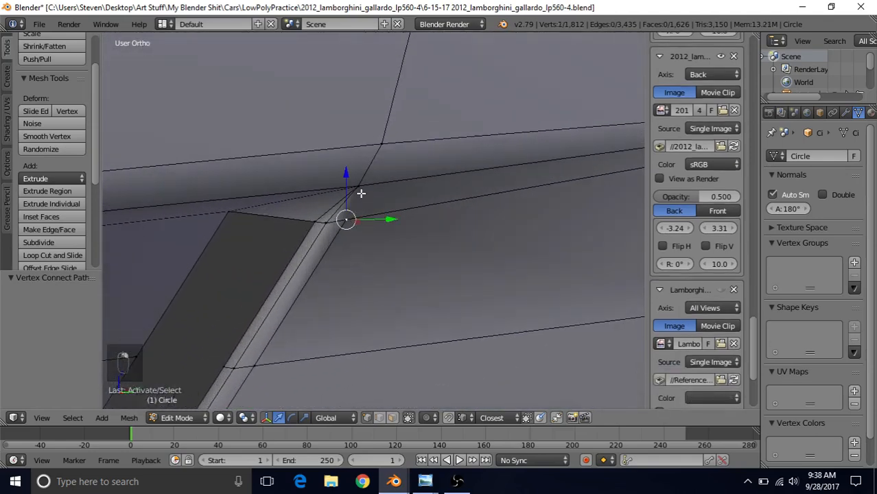
pyautogui.keyDown('shift'); pyautogui.rightClick(361, 194); pyautogui.keyUp('shift')
pyautogui.press('j')
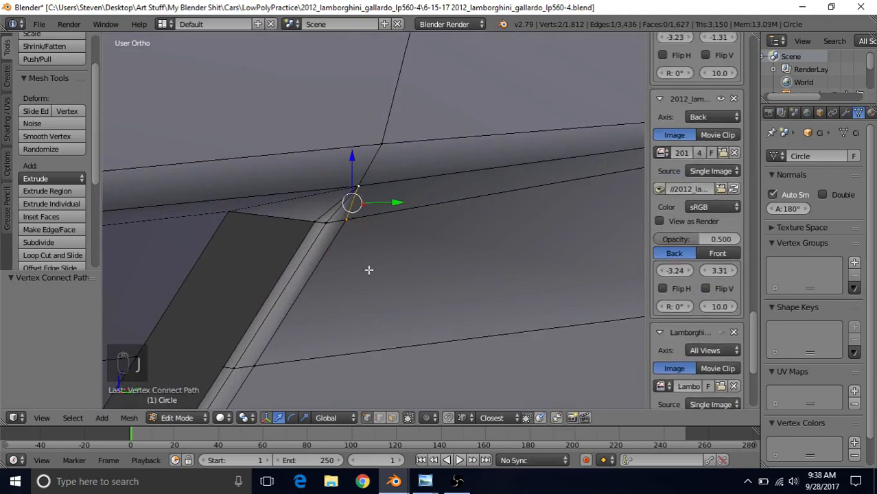
# Step: Inspect the sharpened rear edge of the side vent and its surrounding shading in Object Mode
pyautogui.press('Tab')
pyautogui.scroll(-6, 367, 270)
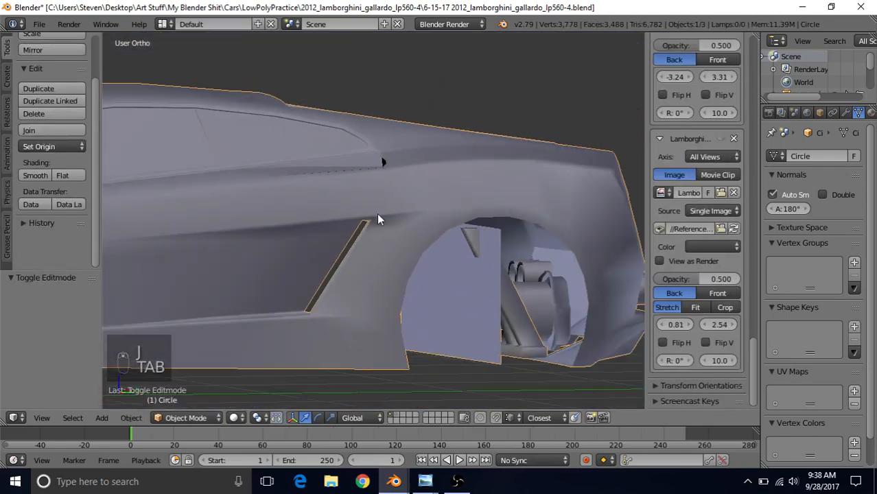
pyautogui.moveTo(350, 273)
pyautogui.mouseDown(button='middle')
pyautogui.moveTo(345, 288)
pyautogui.moveTo(319, 299)
pyautogui.moveTo(348, 288)
pyautogui.mouseUp(button='middle')
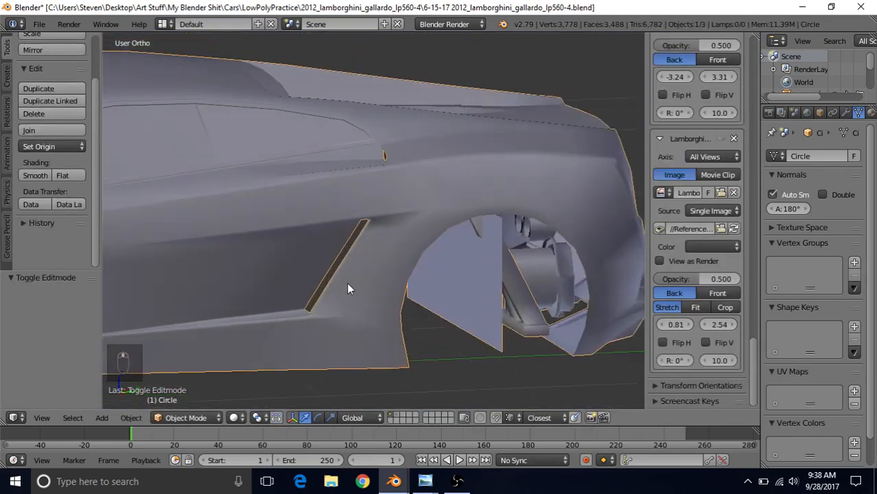
pyautogui.scroll(2, 348, 289)
pyautogui.scroll(1, 348, 289)
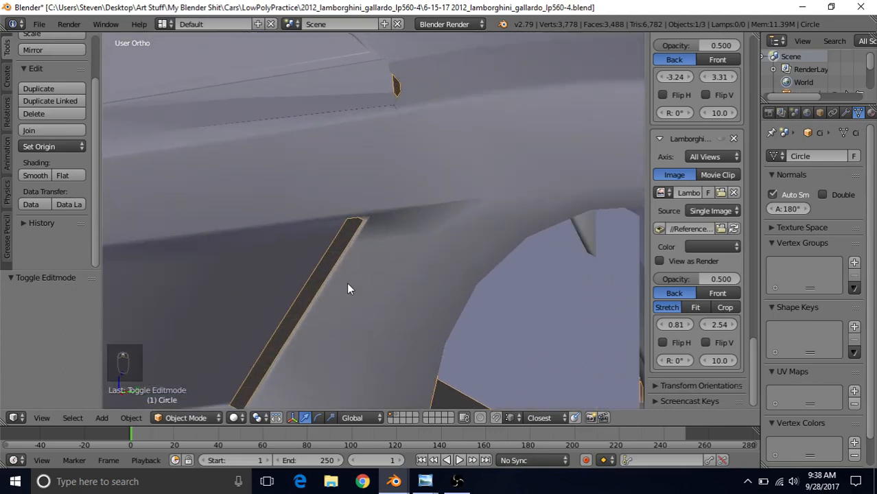
pyautogui.scroll(-2, 347, 289)
pyautogui.moveTo(346, 288); pyautogui.dragTo(410, 226, button='middle')
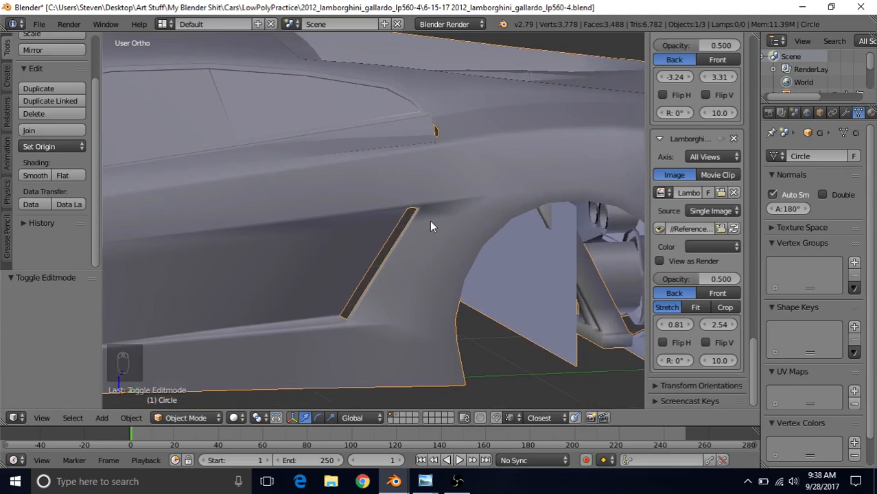
# Step: Subdivide the short lengthwise edges at the upper end of the vent's rear border with one cut
pyautogui.keyDown('shift'); pyautogui.moveTo(418, 251); pyautogui.dragTo(370, 270, button='middle'); pyautogui.keyUp('shift')
pyautogui.scroll(4, 370, 271)
pyautogui.press('Tab')
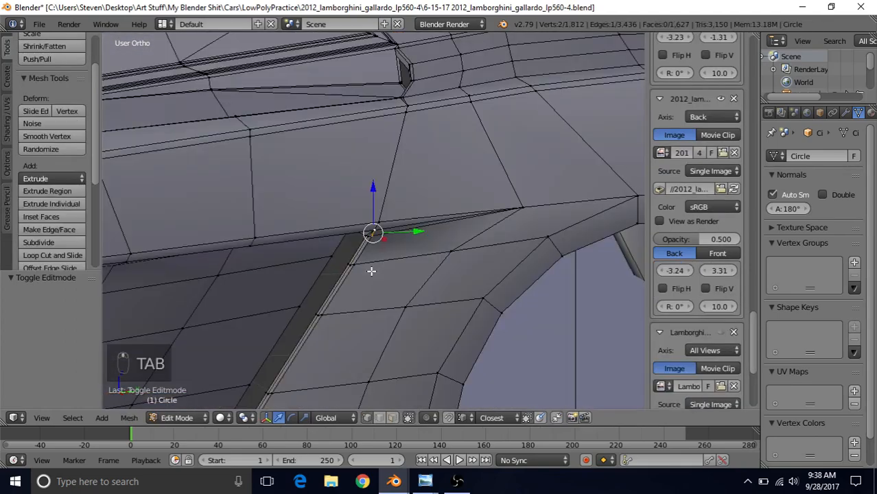
pyautogui.scroll(2, 372, 278)
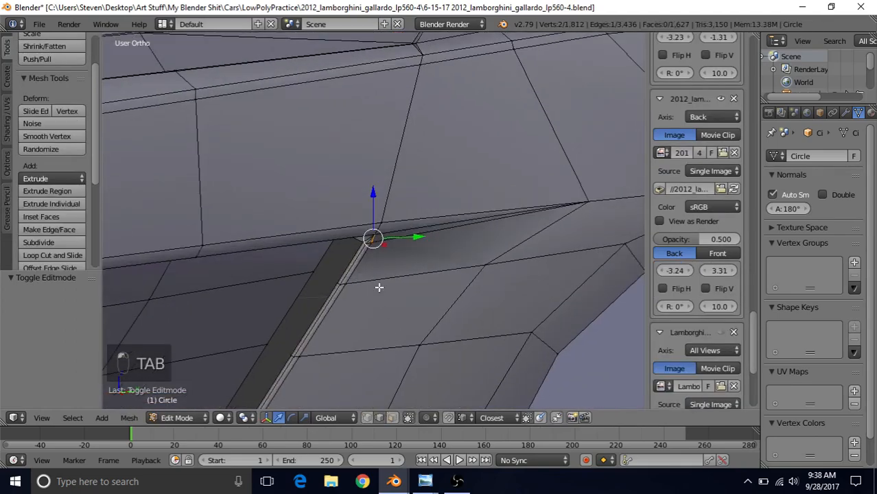
pyautogui.moveTo(377, 269)
pyautogui.mouseDown(button='middle')
pyautogui.moveTo(400, 262)
pyautogui.moveTo(382, 263)
pyautogui.mouseUp(button='middle')
pyautogui.rightClick(366, 265)
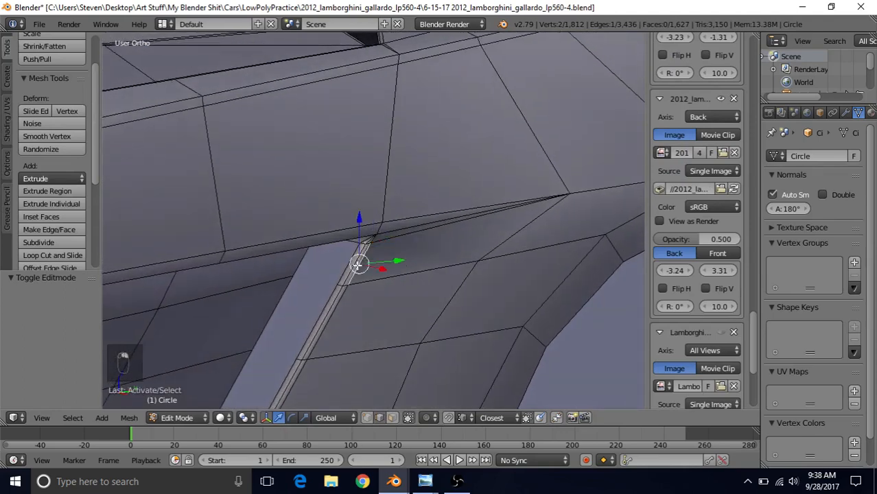
pyautogui.press('a')
pyautogui.press('c')
pyautogui.click(352, 264)
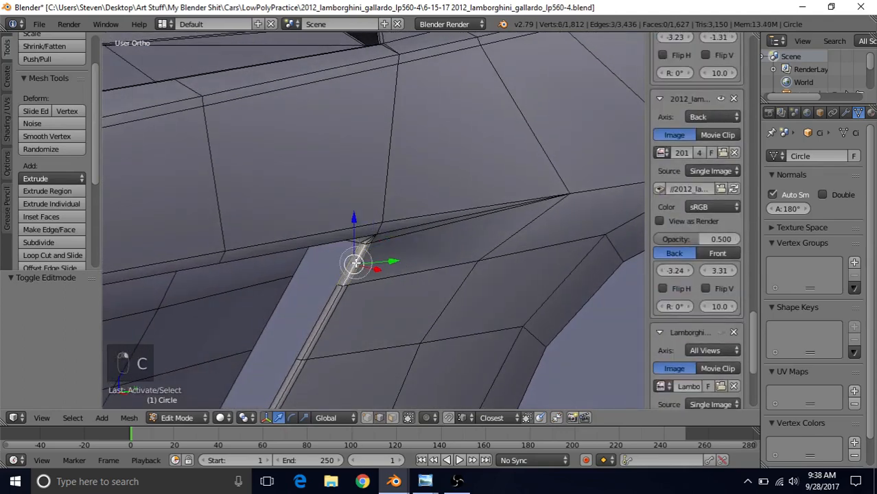
pyautogui.click(50, 243)
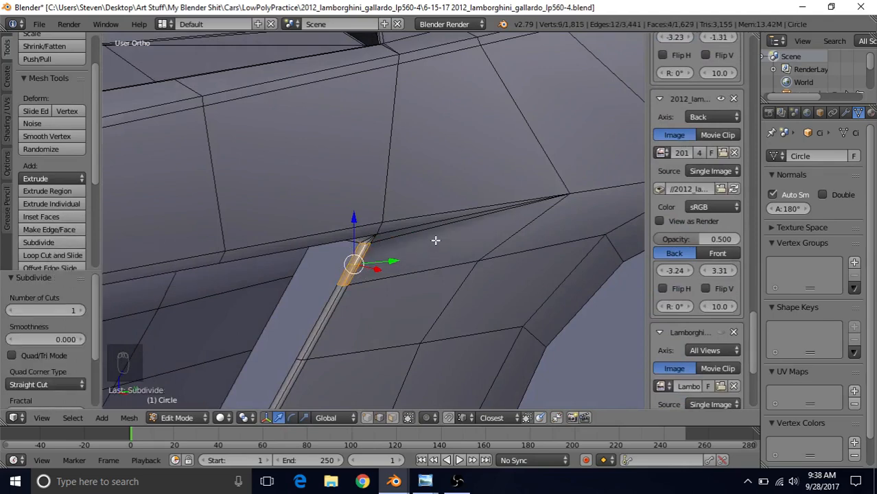
# Step: Connect the new outer vertex on the vent's rear border to the body-line vertex above the wheel arch
pyautogui.moveTo(435, 239); pyautogui.dragTo(421, 274, button='middle')
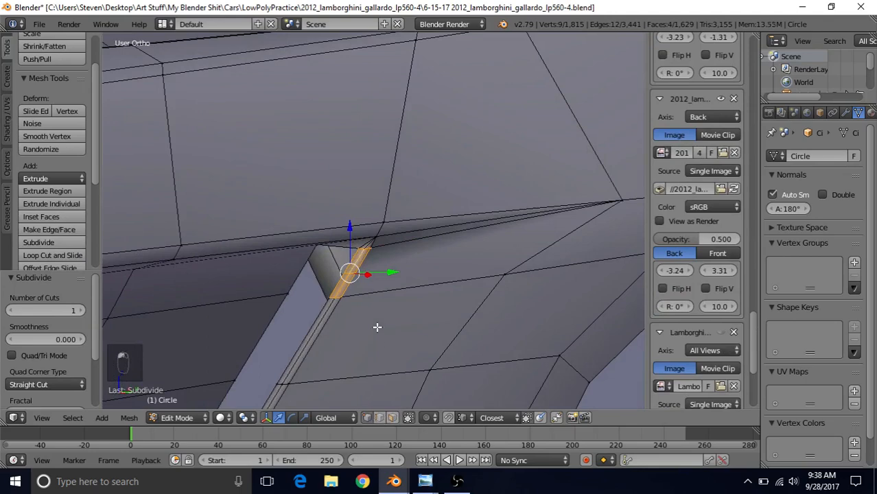
pyautogui.rightClick(369, 271)
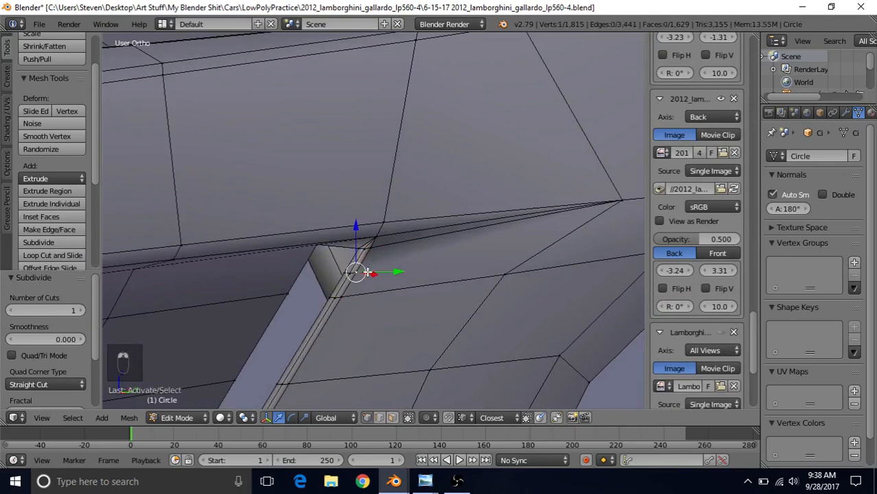
pyautogui.keyDown('shift'); pyautogui.rightClick(613, 203); pyautogui.keyUp('shift')
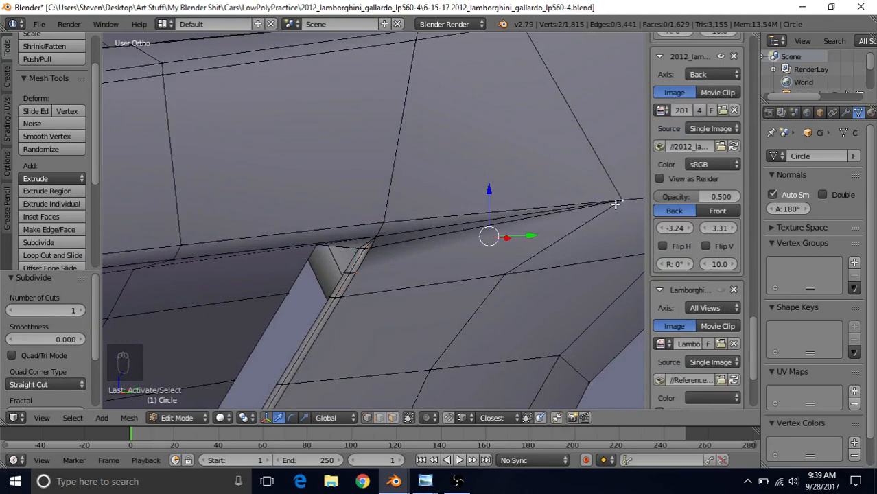
pyautogui.press('j')
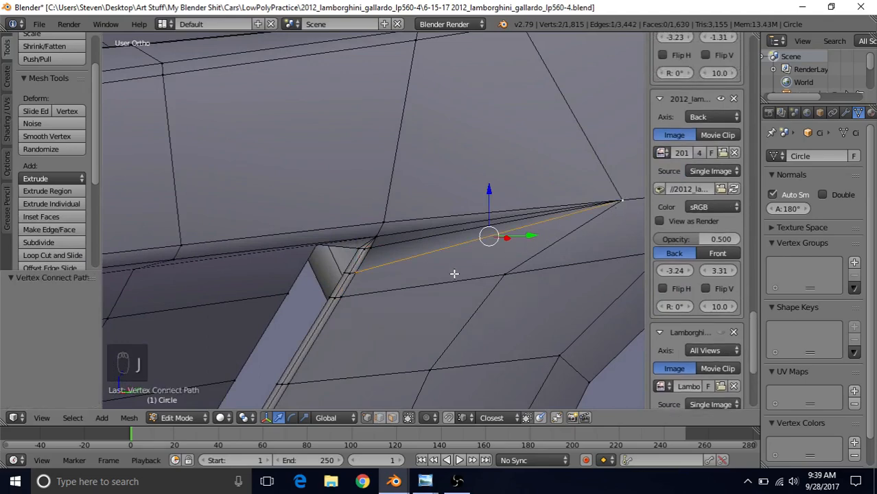
# Step: Slide the new outer vertex up along the vent's rear border with a vertex slide factor of about 0.505
pyautogui.press('Tab')
pyautogui.scroll(-7, 431, 281)
pyautogui.moveTo(414, 283); pyautogui.dragTo(400, 266, button='middle')
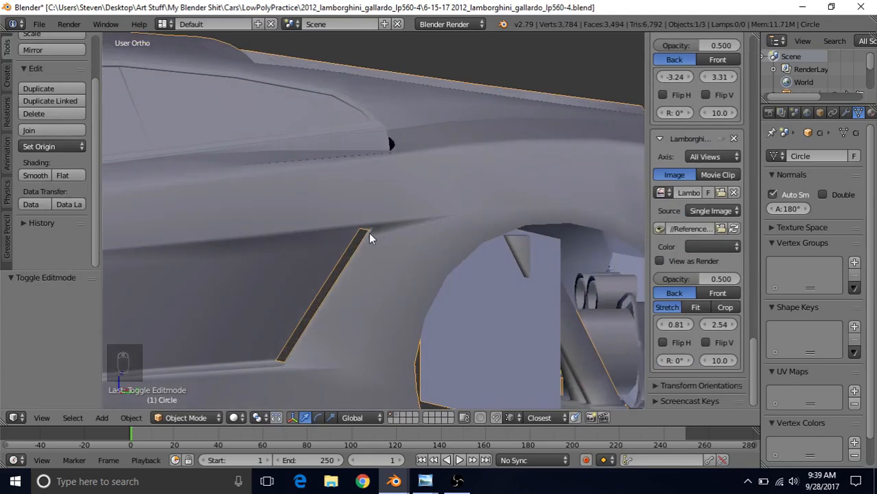
pyautogui.scroll(5, 372, 237)
pyautogui.press('Tab')
pyautogui.scroll(2, 371, 239)
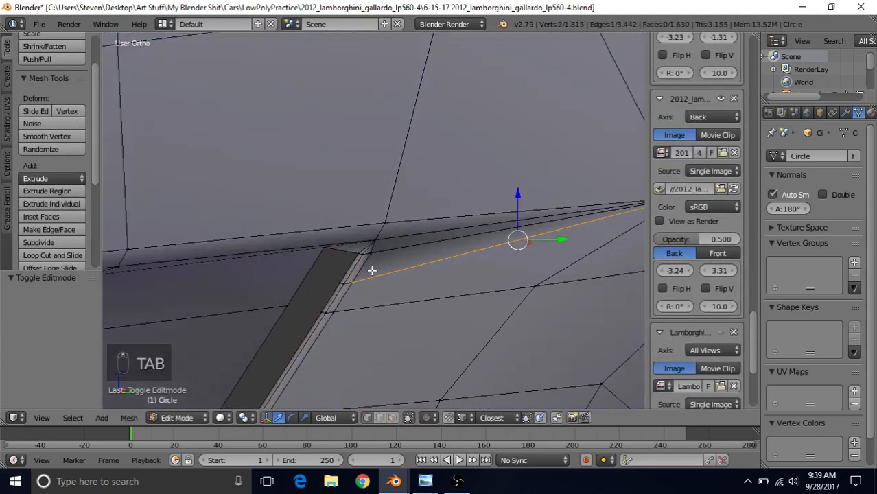
pyautogui.rightClick(358, 282)
pyautogui.press('g')
pyautogui.press('g')
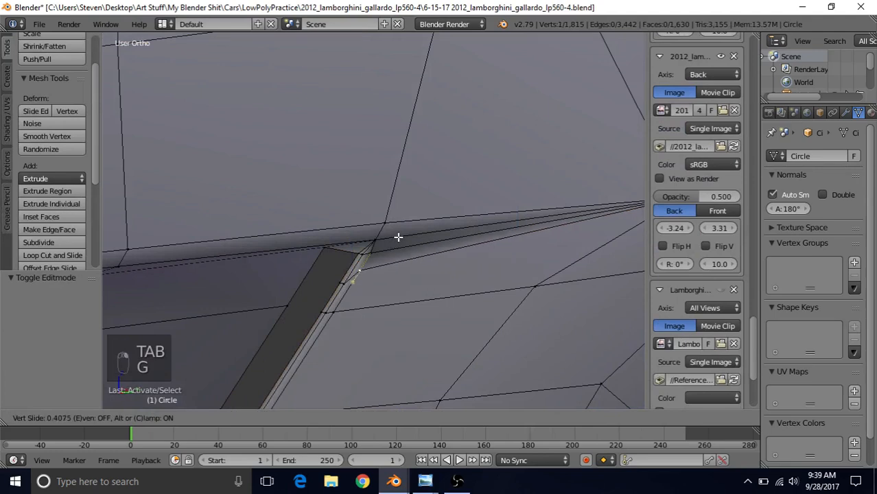
pyautogui.click(398, 236)
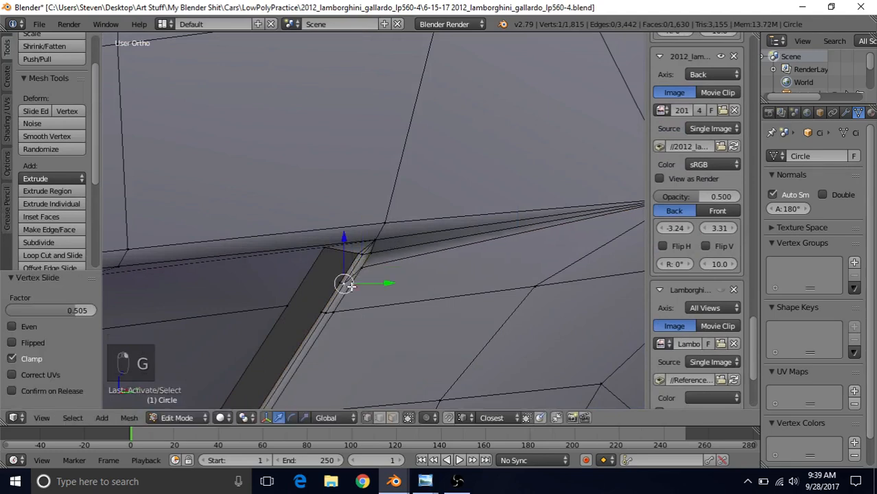
# Step: Slide the new middle vertex up by a factor of about 0.357 and slide the inner vertex toward the vent's upper corner
pyautogui.press('g')
pyautogui.press('g')
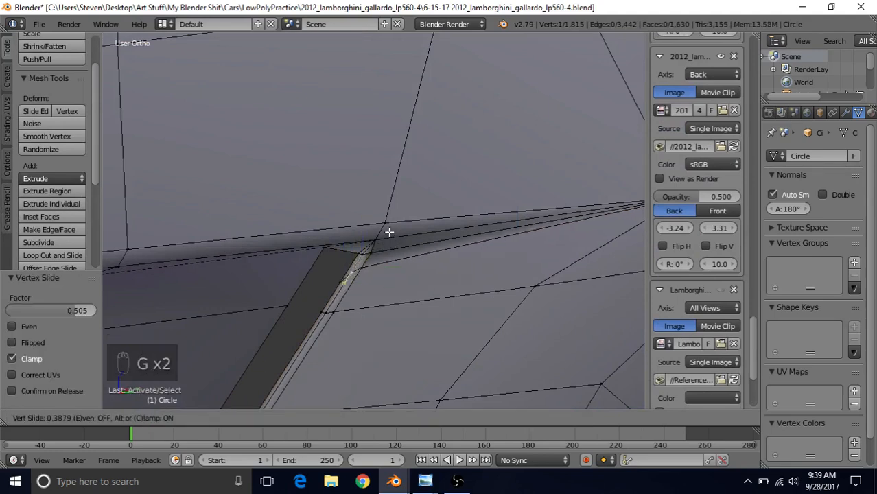
pyautogui.click(387, 232)
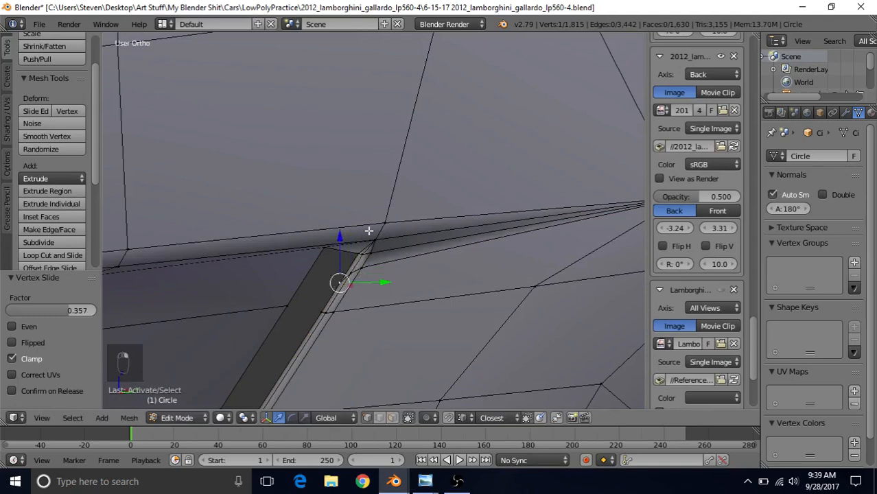
pyautogui.press('g')
pyautogui.press('g')
pyautogui.click(369, 227)
# Step: Nudge the new vertices further along the rear border below the vent's upper corner with vertex slide factors of about 0.195 and 0.158
pyautogui.scroll(-5, 393, 295)
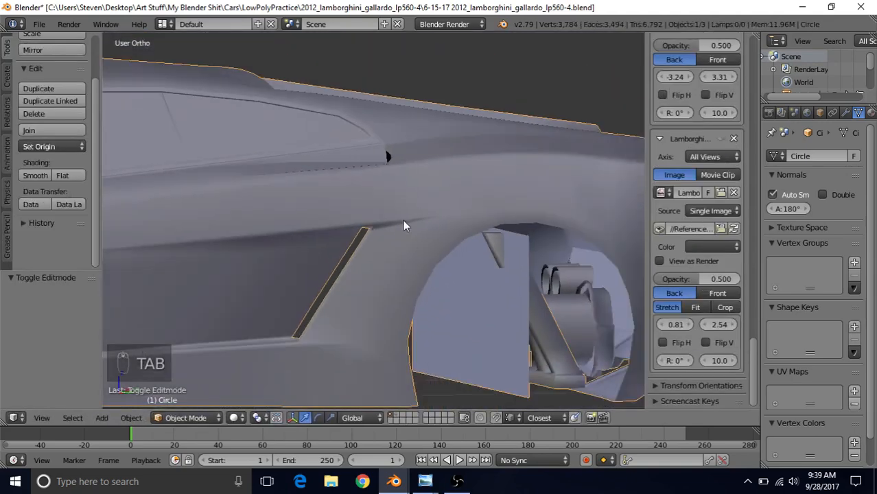
pyautogui.scroll(-3, 389, 230)
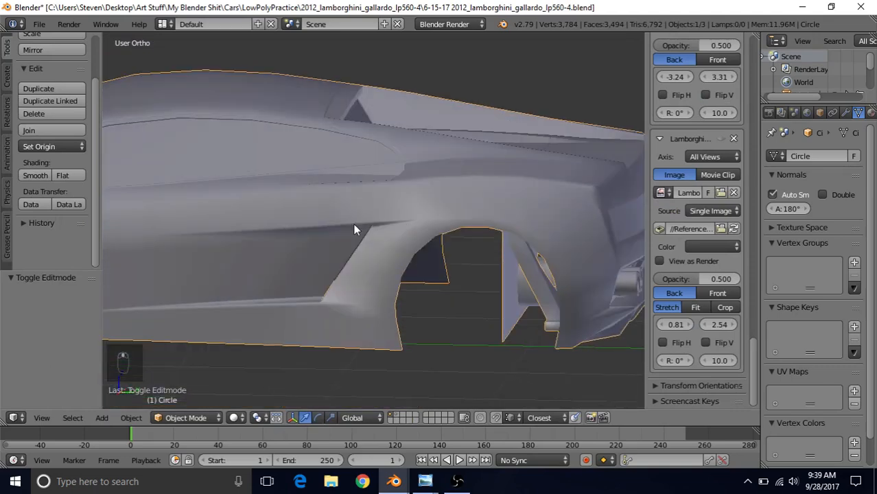
pyautogui.scroll(6, 383, 235)
pyautogui.press('Tab')
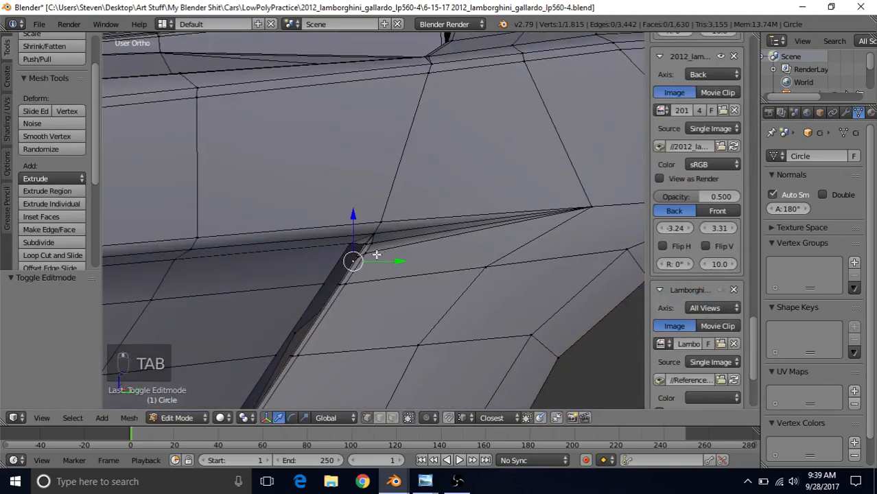
pyautogui.press('g')
pyautogui.press('g')
pyautogui.click(361, 259)
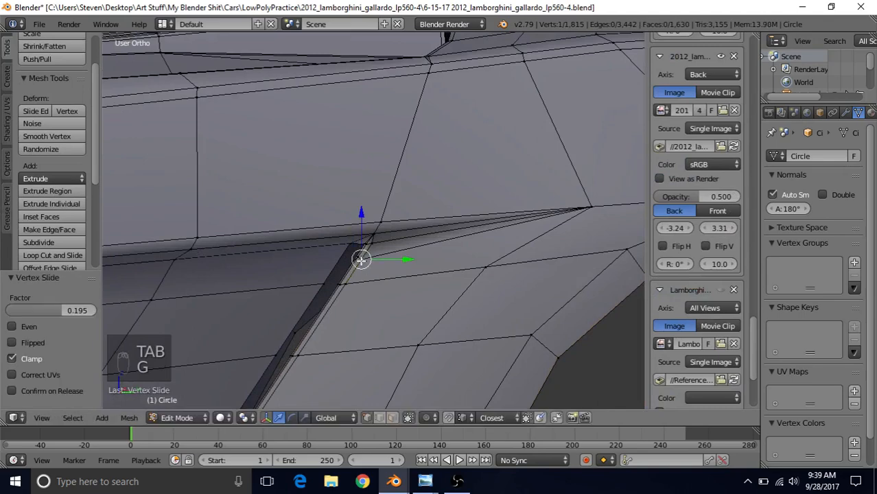
pyautogui.press('g')
pyautogui.press('g')
pyautogui.click(345, 255)
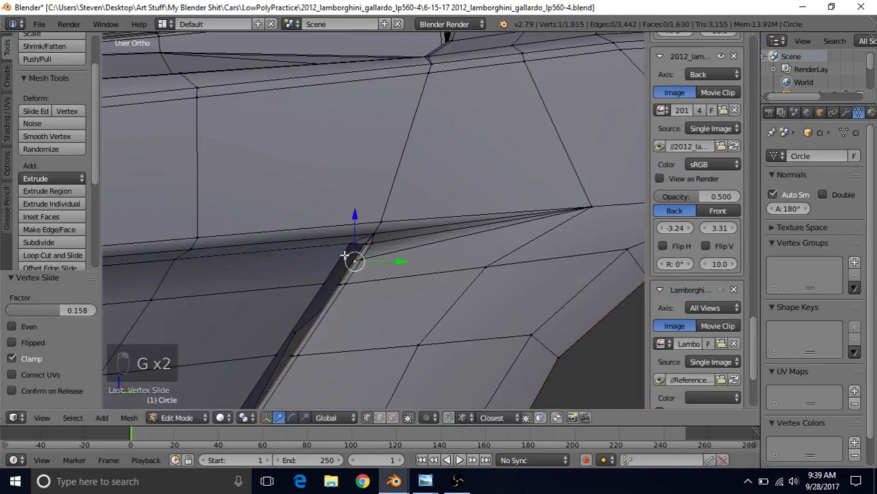
pyautogui.rightClick(354, 261)
pyautogui.moveTo(443, 243); pyautogui.dragTo(463, 244, button='middle')
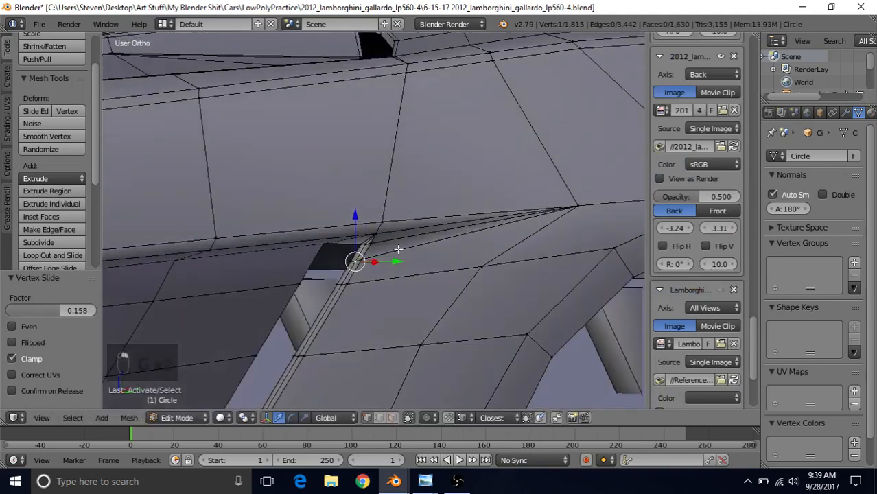
# Step: Examine the shading around the vent's upper rear corner and lower border in Object Mode from several angles
pyautogui.press('Tab')
pyautogui.scroll(-5, 397, 263)
pyautogui.moveTo(446, 208); pyautogui.dragTo(402, 229, button='middle')
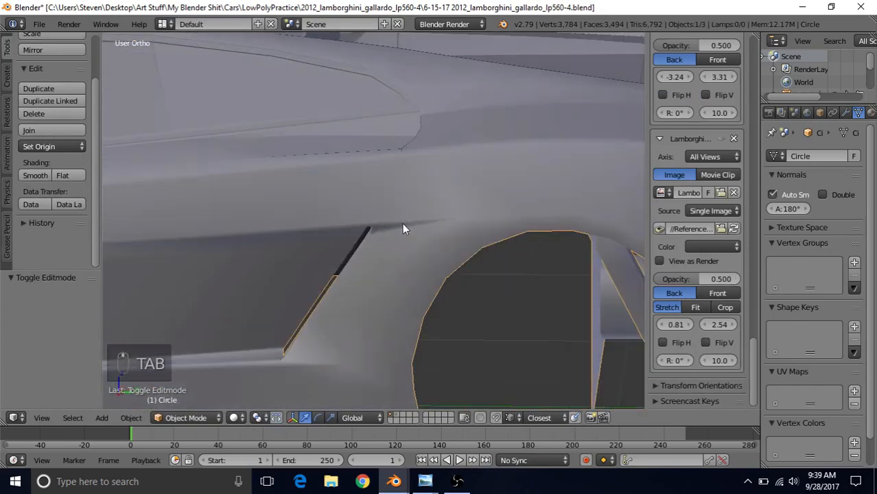
pyautogui.scroll(-2, 370, 240)
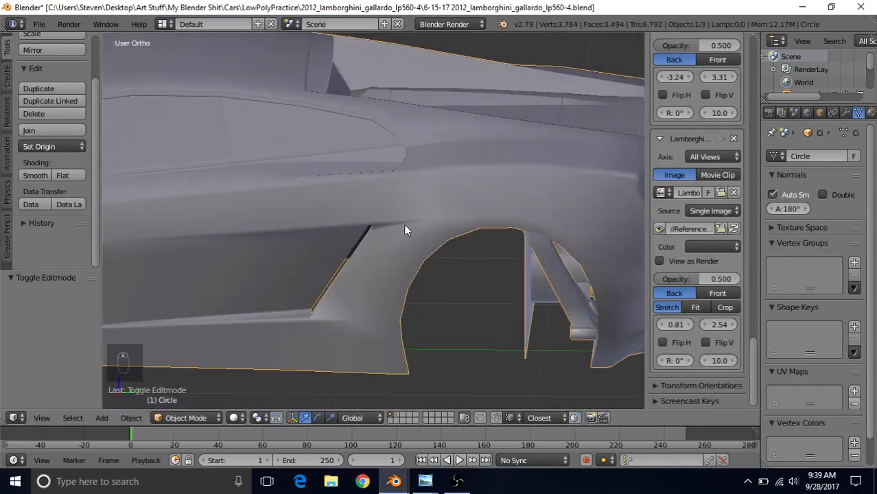
pyautogui.moveTo(380, 234); pyautogui.dragTo(370, 215, button='middle')
pyautogui.scroll(2, 369, 215)
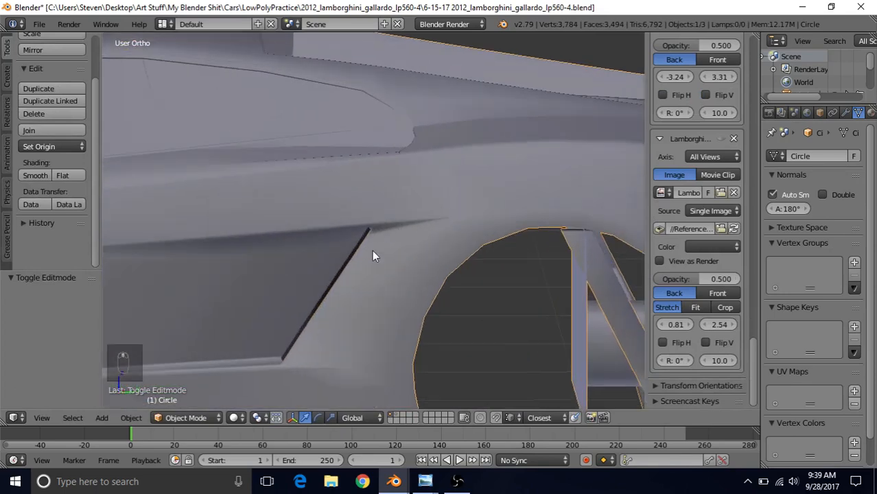
pyautogui.moveTo(372, 252); pyautogui.dragTo(433, 204, button='middle')
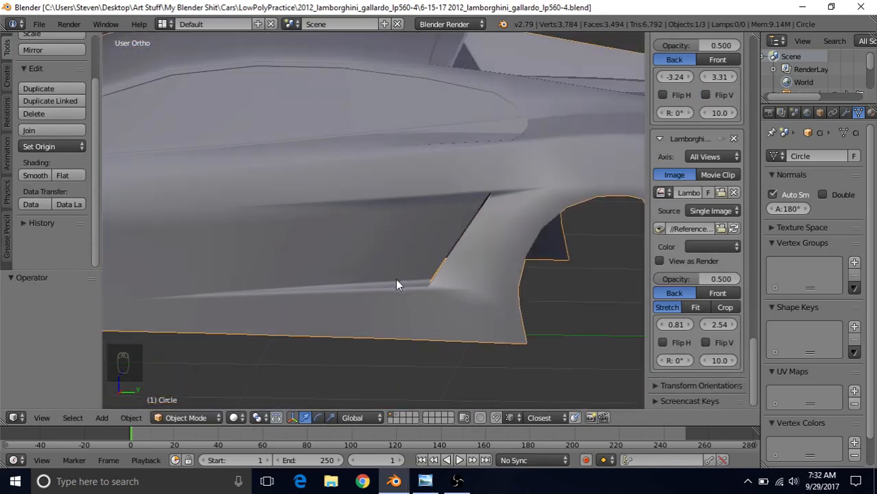
pyautogui.keyDown('shift'); pyautogui.moveTo(414, 258); pyautogui.dragTo(388, 234, button='middle'); pyautogui.keyUp('shift')
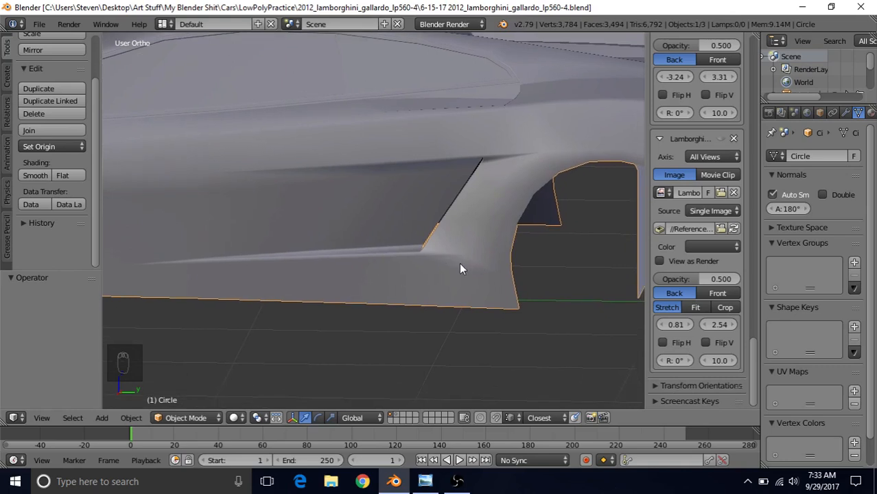
# Step: Subdivide the five upright edges just below the vent's lower border with one cut in edge selection mode
pyautogui.moveTo(434, 271); pyautogui.dragTo(410, 233, button='middle')
pyautogui.press('Tab')
pyautogui.scroll(1, 411, 235)
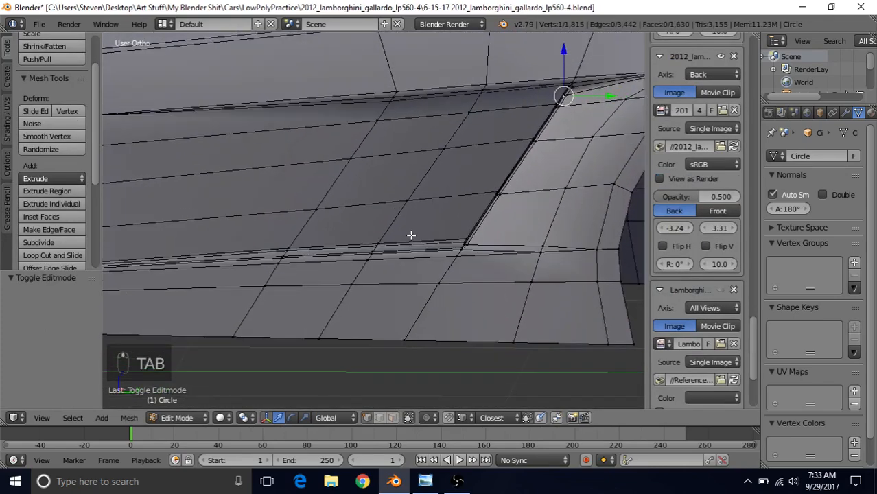
pyautogui.click(379, 418)
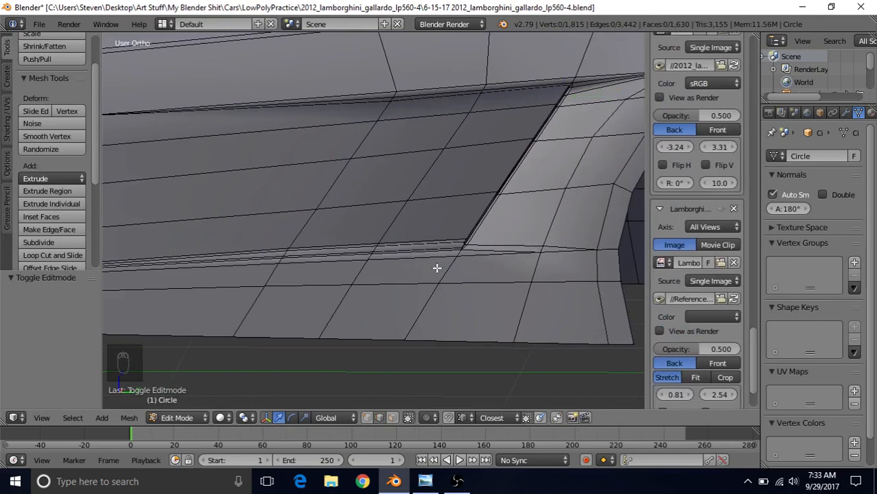
pyautogui.rightClick(527, 268)
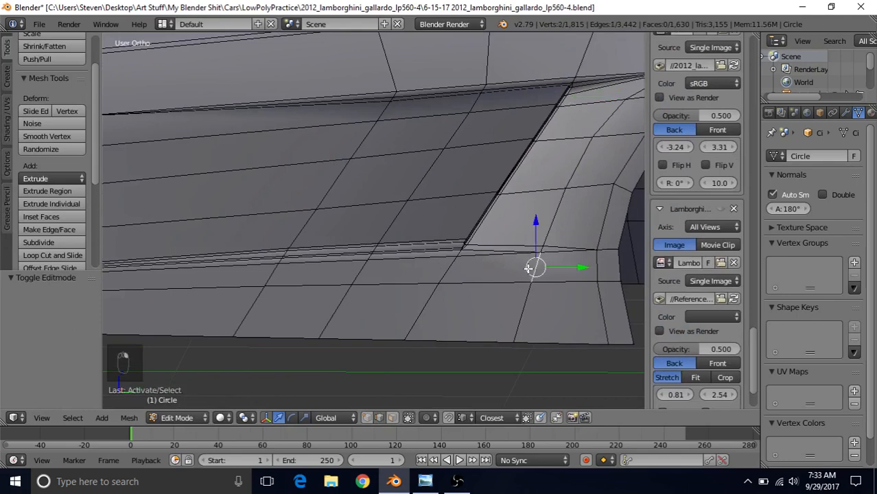
pyautogui.keyDown('shift'); pyautogui.rightClick(451, 265); pyautogui.keyUp('shift')
pyautogui.keyDown('shift'); pyautogui.rightClick(354, 271); pyautogui.keyUp('shift')
pyautogui.keyDown('shift'); pyautogui.rightClick(262, 271); pyautogui.keyUp('shift')
pyautogui.moveTo(335, 198); pyautogui.dragTo(420, 174, button='middle')
pyautogui.scroll(-2, 288, 218)
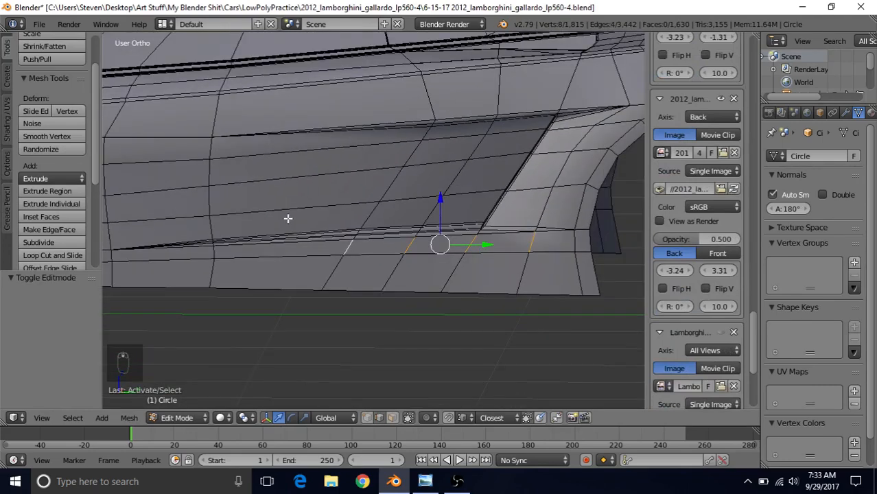
pyautogui.keyDown('shift'); pyautogui.rightClick(216, 252); pyautogui.keyUp('shift')
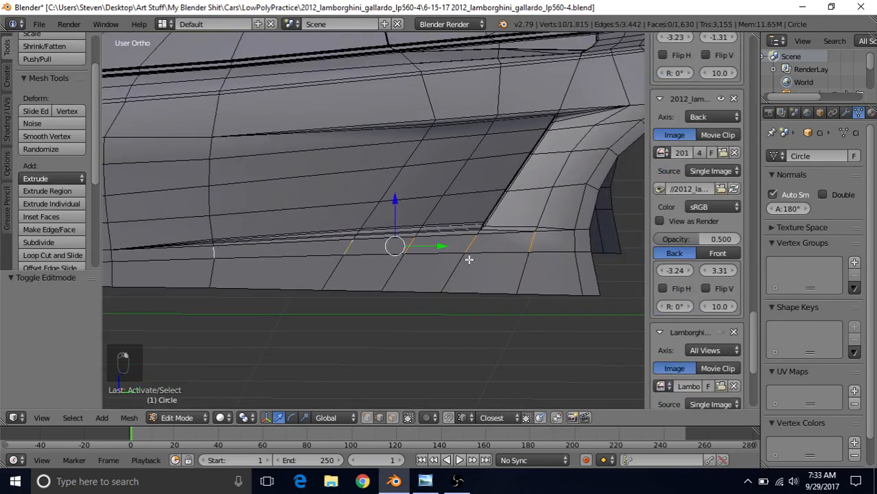
pyautogui.click(28, 242)
# Step: Slide the new edge loop below the vent up toward the lower border with an edge slide factor of about 0.800
pyautogui.keyDown('alt'); pyautogui.rightClick(241, 251); pyautogui.keyUp('alt')
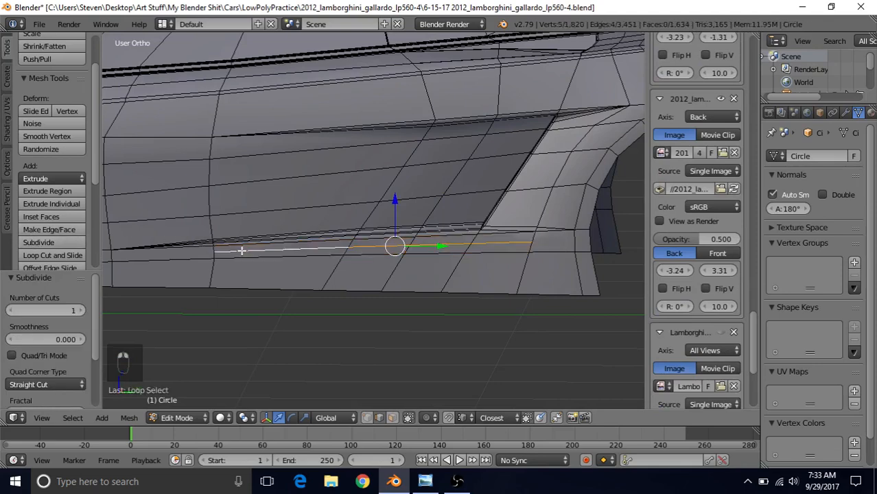
pyautogui.scroll(1, 286, 255)
pyautogui.press('g')
pyautogui.press('g')
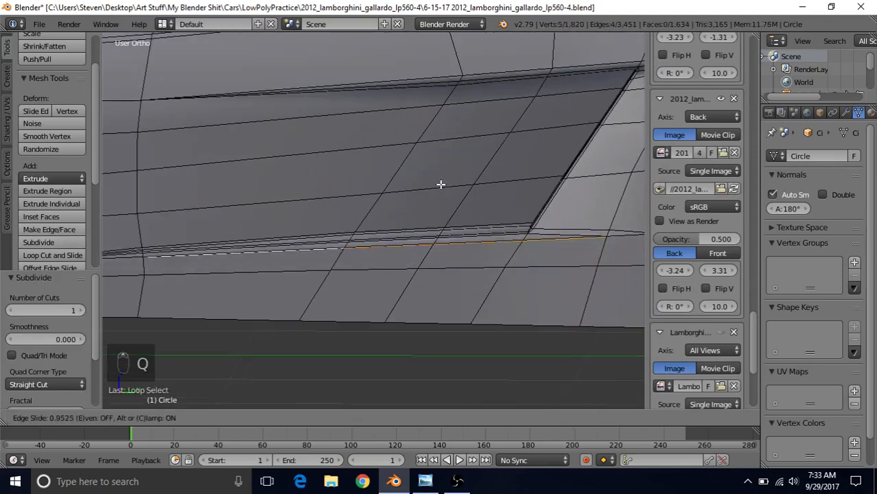
pyautogui.click(441, 186)
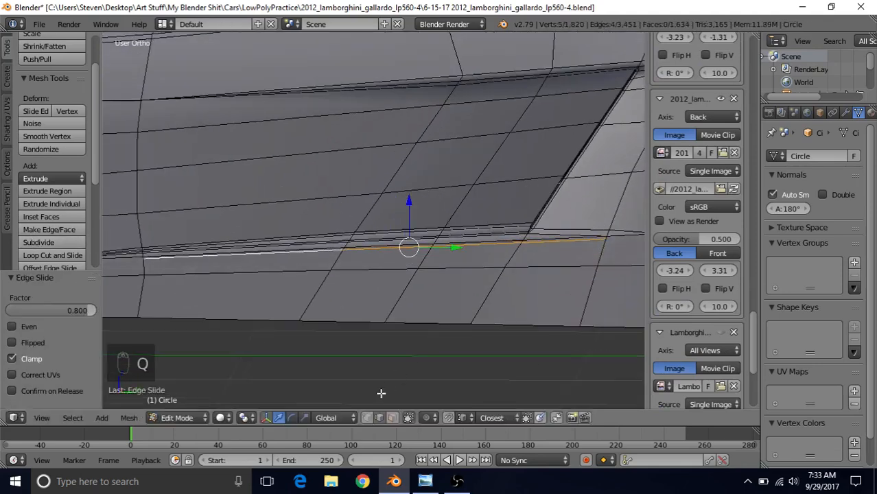
# Step: In vertex selection mode, connect the new edge loop's rear end vertex to the lower border vertex near the rear wheel arch
pyautogui.click(368, 416)
pyautogui.keyDown('shift'); pyautogui.moveTo(465, 256); pyautogui.dragTo(223, 240, button='middle'); pyautogui.keyUp('shift')
pyautogui.scroll(6, 284, 262)
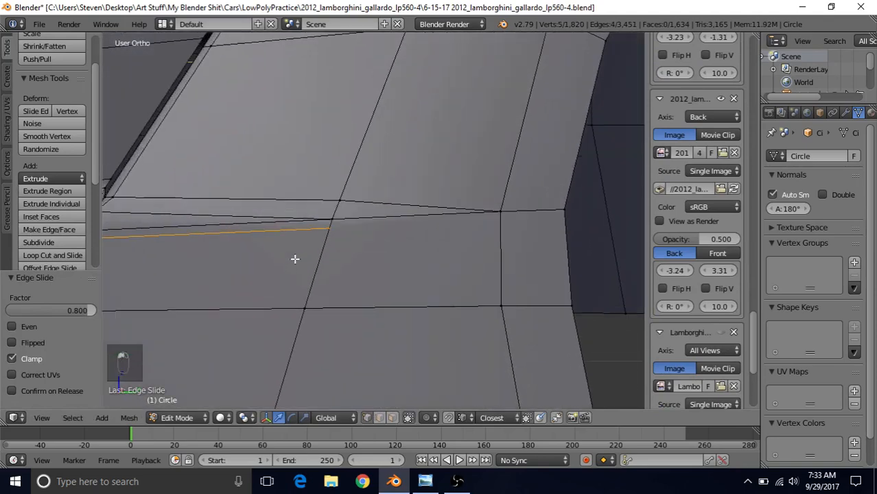
pyautogui.rightClick(327, 228)
pyautogui.keyDown('shift'); pyautogui.rightClick(487, 218); pyautogui.keyUp('shift')
pyautogui.press('j')
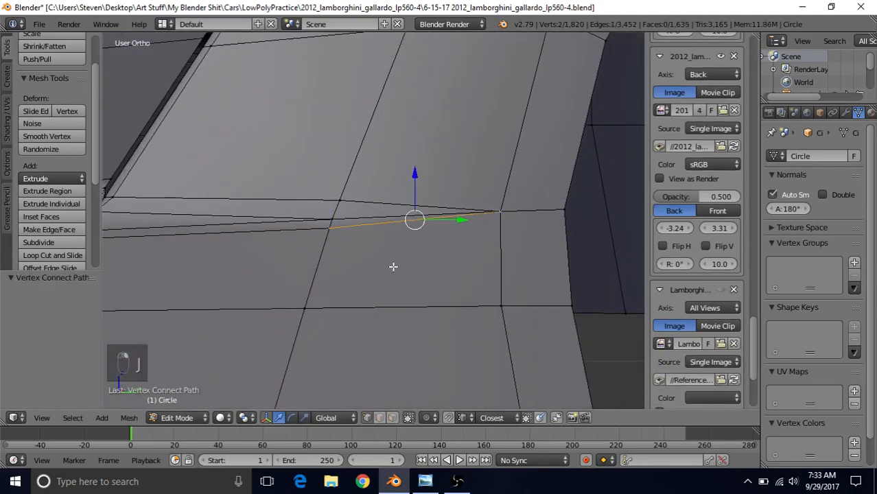
# Step: Connect the new loop's front end vertex to the vertex where the vent's lower border edges converge
pyautogui.scroll(-6, 269, 278)
pyautogui.scroll(5, 358, 225)
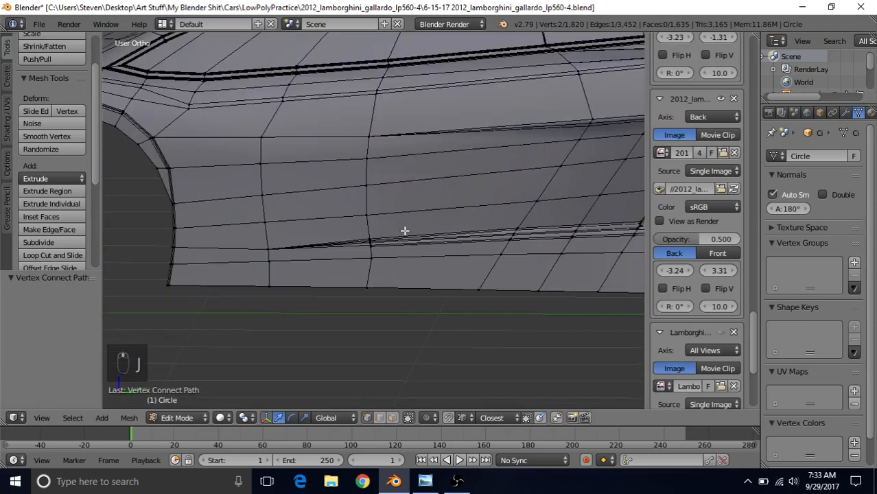
pyautogui.scroll(8, 391, 245)
pyautogui.keyDown('shift'); pyautogui.moveTo(375, 239); pyautogui.dragTo(509, 156, button='middle'); pyautogui.keyUp('shift')
pyautogui.rightClick(489, 243)
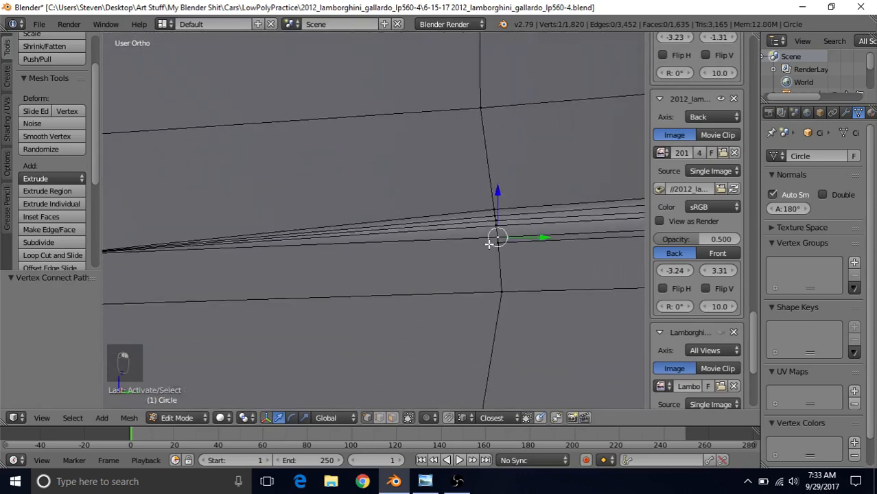
pyautogui.scroll(-4, 391, 266)
pyautogui.keyDown('shift'); pyautogui.rightClick(189, 236); pyautogui.keyUp('shift')
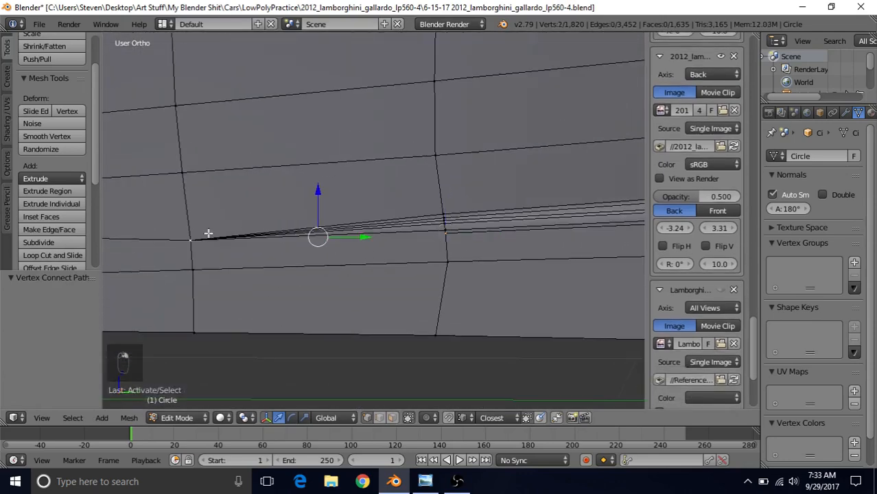
pyautogui.press('j')
pyautogui.scroll(-2, 329, 289)
pyautogui.press('Tab')
pyautogui.scroll(-2, 426, 261)
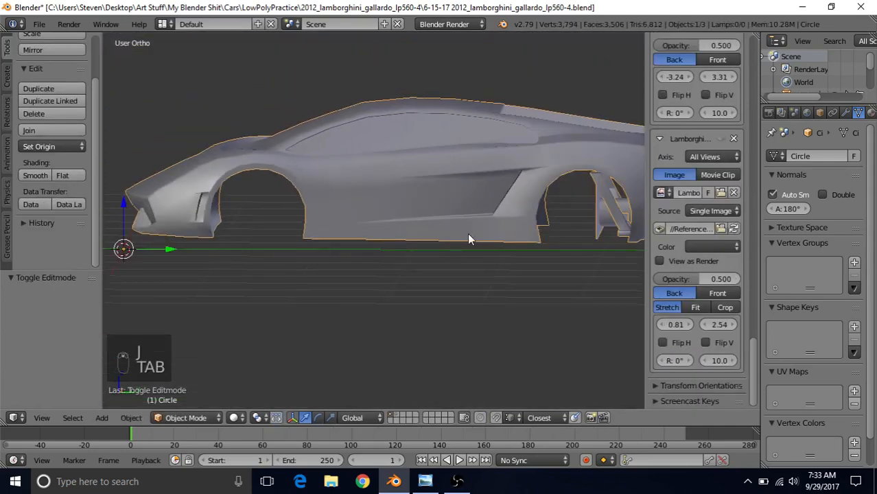
# Step: Circle-select the five clustered vertices at the vent's lower rear corner and lower them slightly along Z
pyautogui.scroll(5, 392, 250)
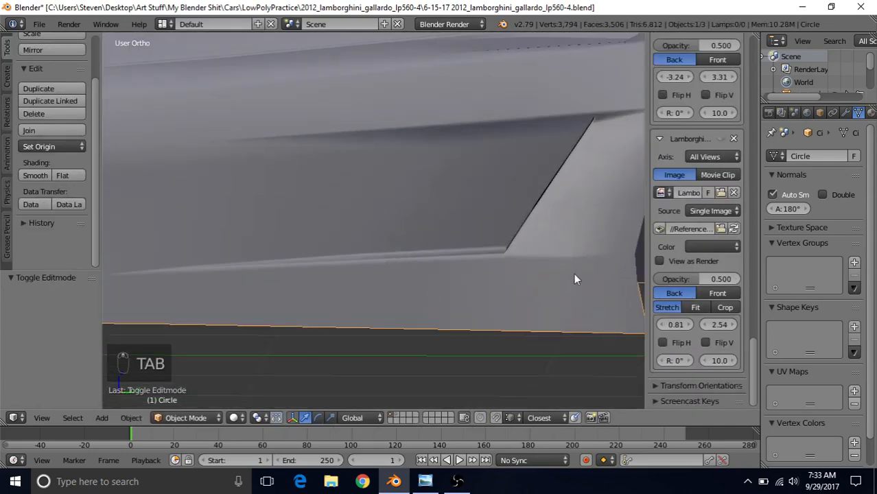
pyautogui.moveTo(486, 273)
pyautogui.mouseDown(button='middle')
pyautogui.moveTo(473, 313)
pyautogui.moveTo(389, 273)
pyautogui.moveTo(395, 280)
pyautogui.moveTo(470, 261)
pyautogui.moveTo(498, 276)
pyautogui.moveTo(490, 266)
pyautogui.mouseUp(button='middle')
pyautogui.press('Tab')
pyautogui.rightClick(459, 253)
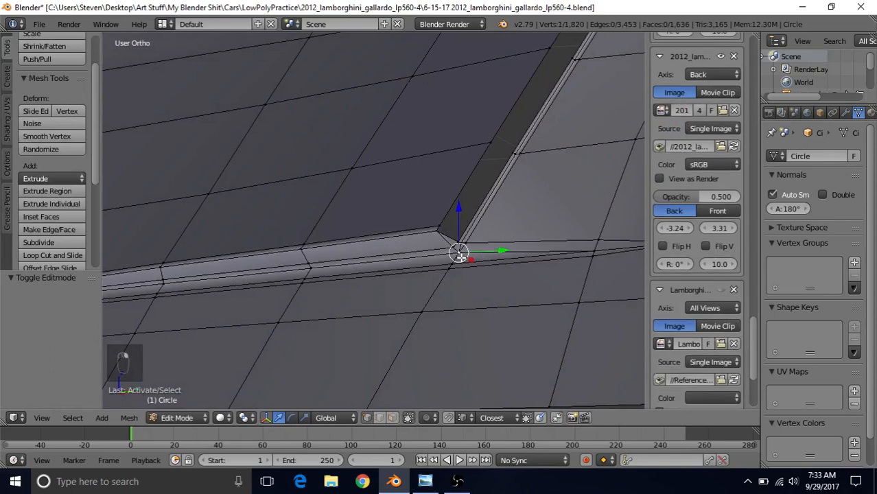
pyautogui.press('c')
pyautogui.click(460, 245)
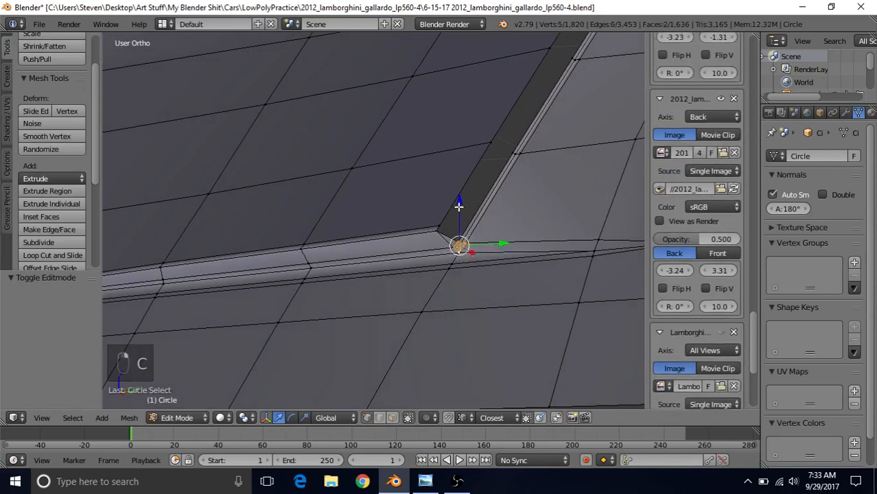
pyautogui.moveTo(459, 206); pyautogui.dragTo(461, 210)
pyautogui.press('Tab')
pyautogui.scroll(-5, 399, 285)
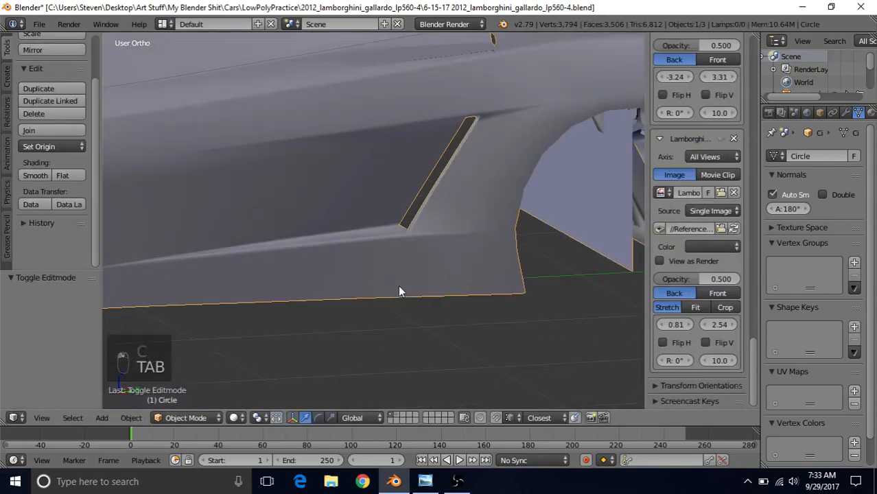
pyautogui.moveTo(411, 219); pyautogui.dragTo(391, 204, button='middle')
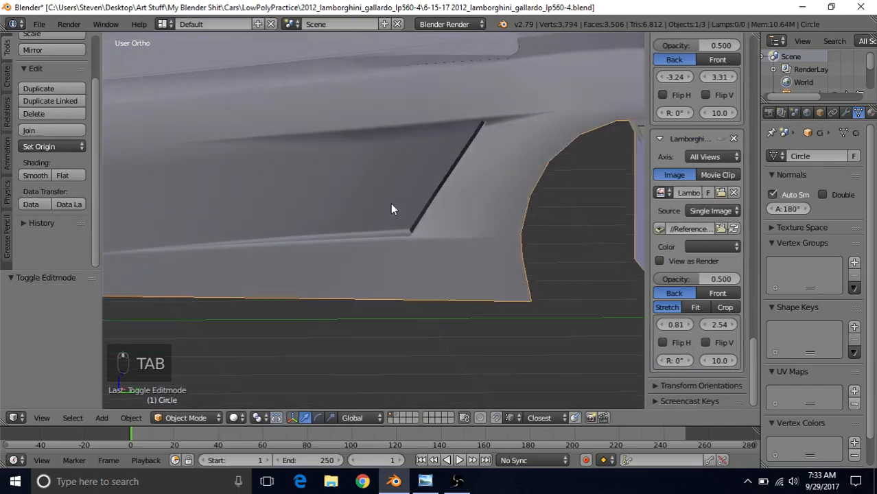
# Step: Circle-select the two lower border vertices ahead of the vent's rear corner and lower them about 0.003 along Z
pyautogui.press('Tab')
pyautogui.rightClick(336, 247)
pyautogui.scroll(3, 324, 257)
pyautogui.press('c')
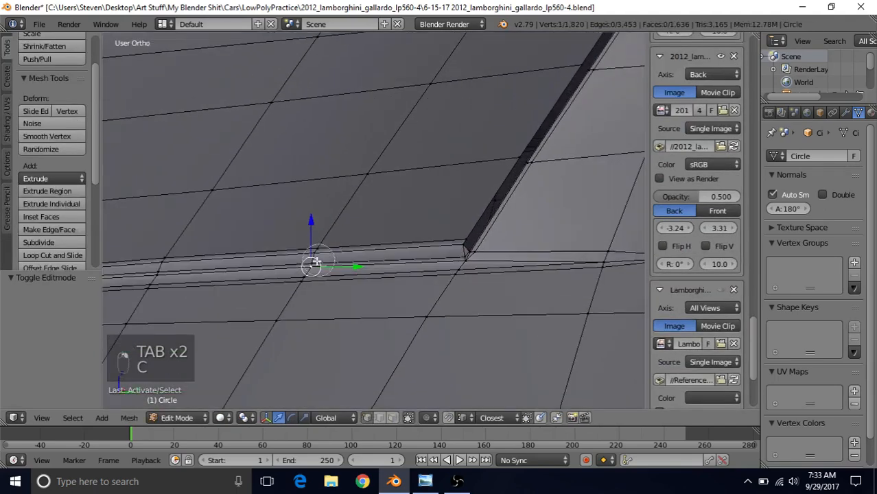
pyautogui.click(315, 264)
pyautogui.rightClick(315, 262)
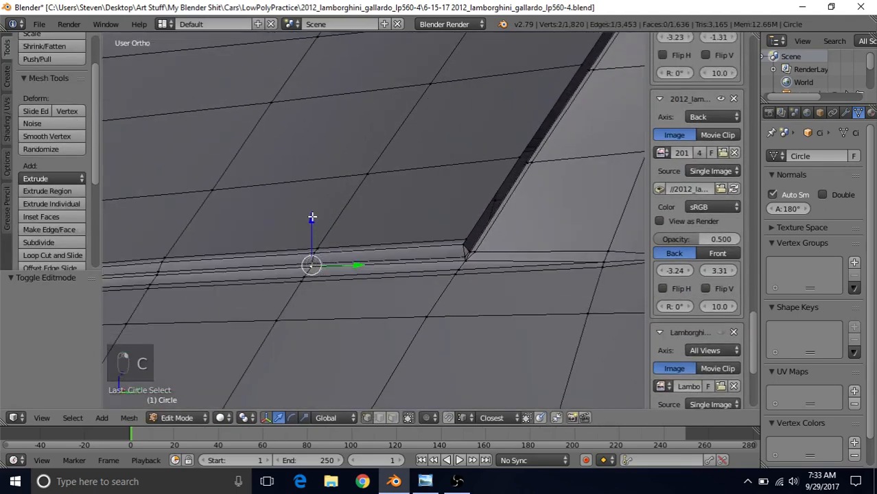
pyautogui.moveTo(312, 217); pyautogui.dragTo(313, 219)
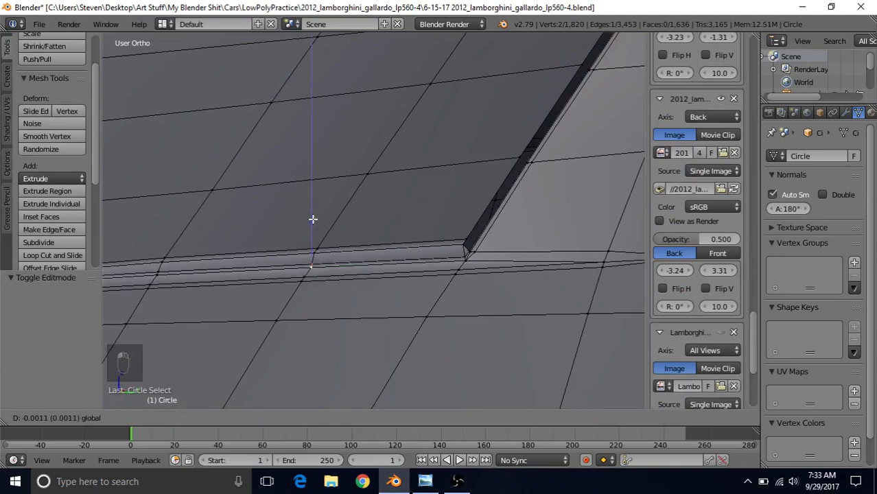
pyautogui.moveTo(314, 219); pyautogui.dragTo(315, 220)
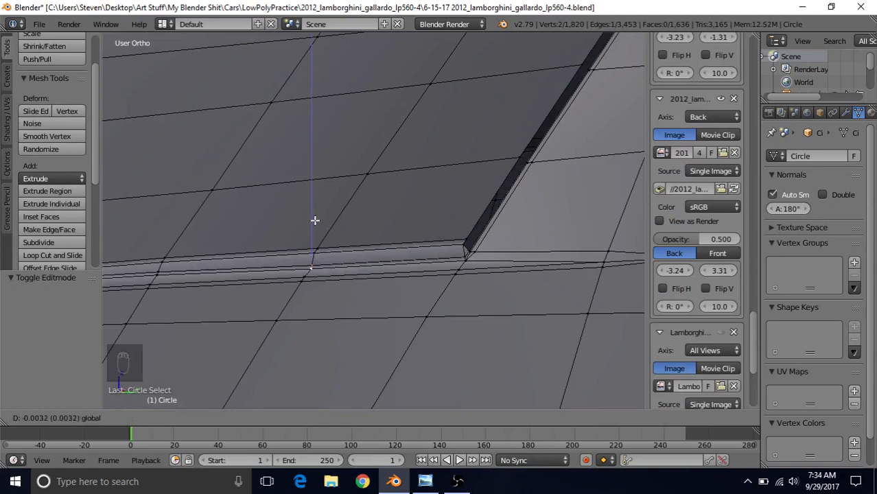
pyautogui.click(314, 220)
# Step: Examine the vent's lower border shading in Object Mode and compare it with the white Gallardo reference photo in Windows Photo Viewer
pyautogui.press('Tab')
pyautogui.scroll(-6, 361, 320)
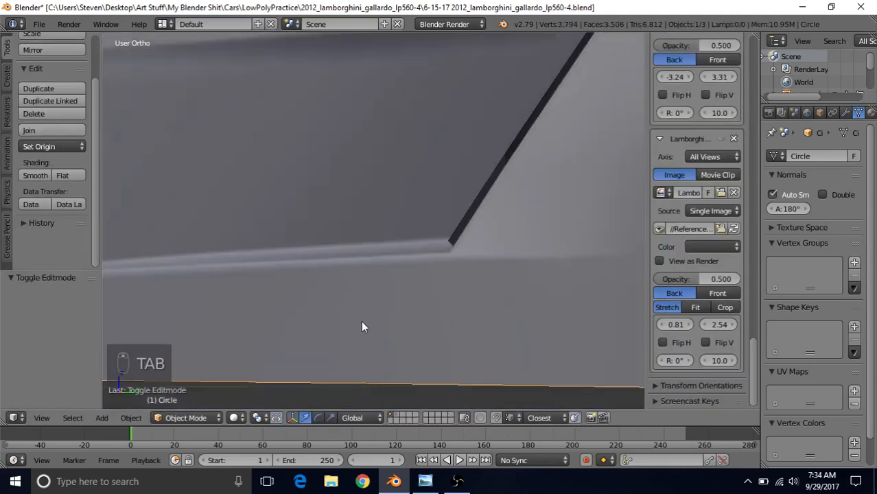
pyautogui.scroll(-3, 398, 232)
pyautogui.moveTo(398, 232); pyautogui.dragTo(448, 239, button='middle')
pyautogui.scroll(3, 384, 221)
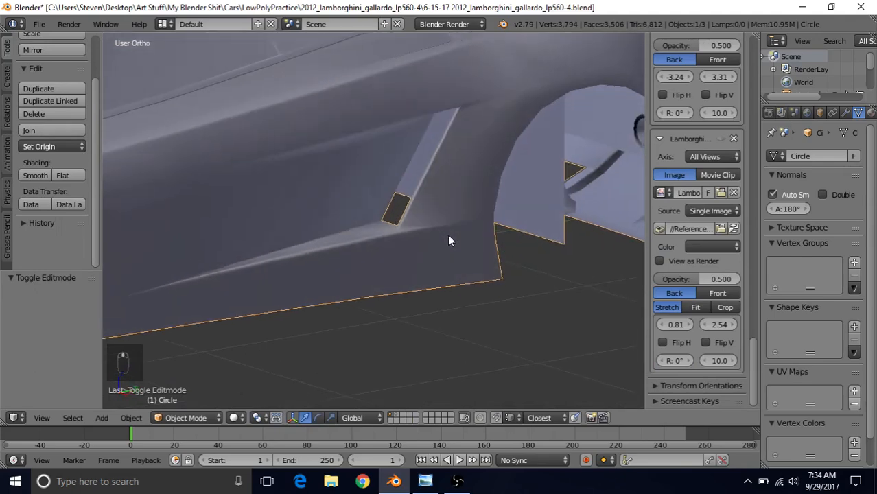
pyautogui.scroll(2, 448, 238)
pyautogui.click(425, 482)
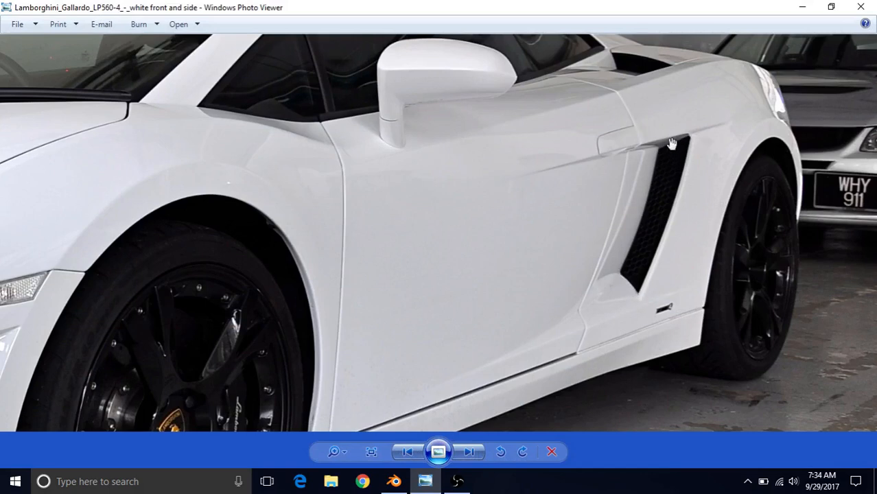
pyautogui.click(395, 481)
# Step: Back in Blender, raise the two inner vertices at the vent opening's lower corner by 0.037 along Z
pyautogui.moveTo(394, 221); pyautogui.dragTo(403, 244, button='middle')
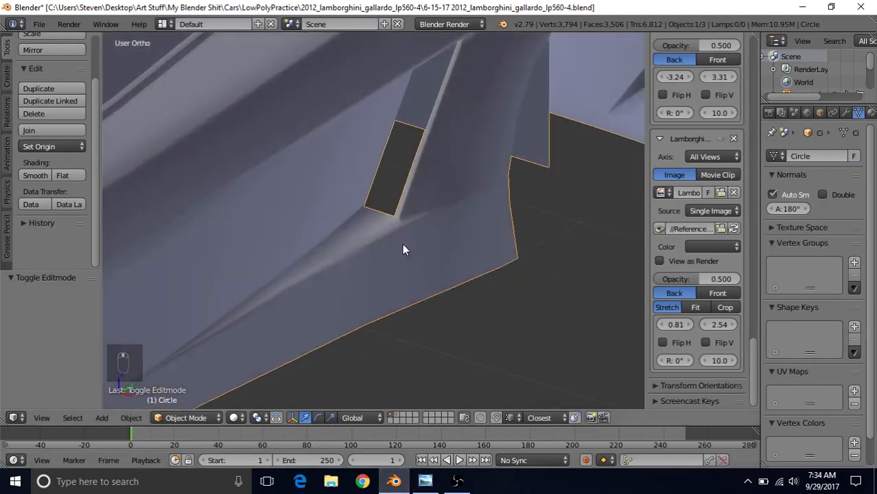
pyautogui.scroll(3, 403, 244)
pyautogui.press('Tab')
pyautogui.moveTo(370, 213); pyautogui.dragTo(370, 190, button='middle')
pyautogui.scroll(4, 371, 192)
pyautogui.rightClick(411, 181)
pyautogui.keyDown('shift'); pyautogui.rightClick(406, 192); pyautogui.keyUp('shift')
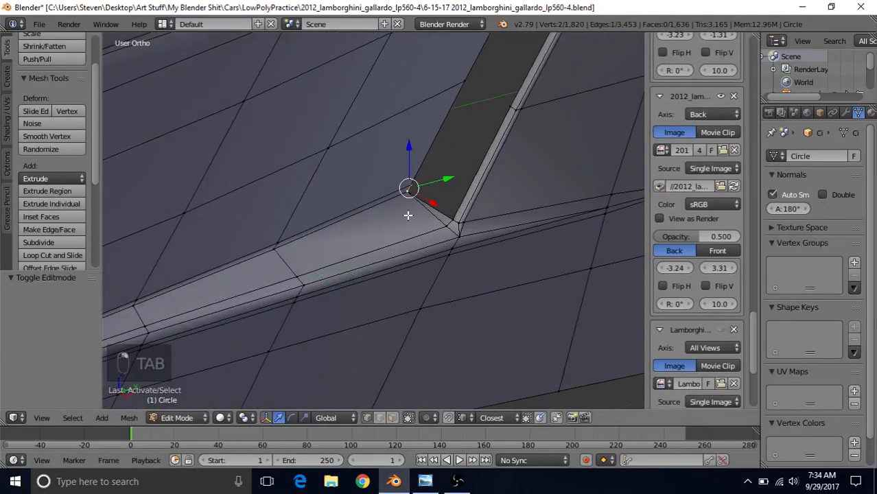
pyautogui.scroll(-2, 396, 237)
pyautogui.press('g')
pyautogui.press('z')
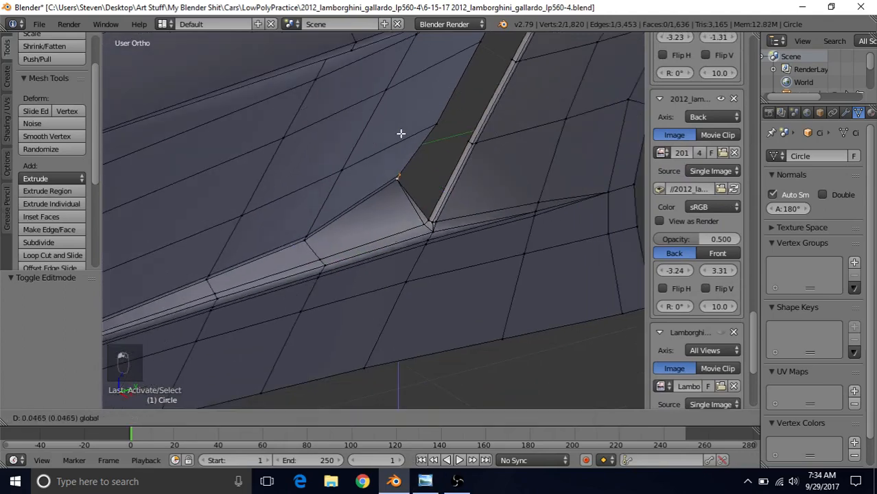
pyautogui.click(403, 138)
# Step: Raise the two inner corner vertices a further 0.017 along Z
pyautogui.moveTo(402, 138); pyautogui.dragTo(476, 147, button='middle')
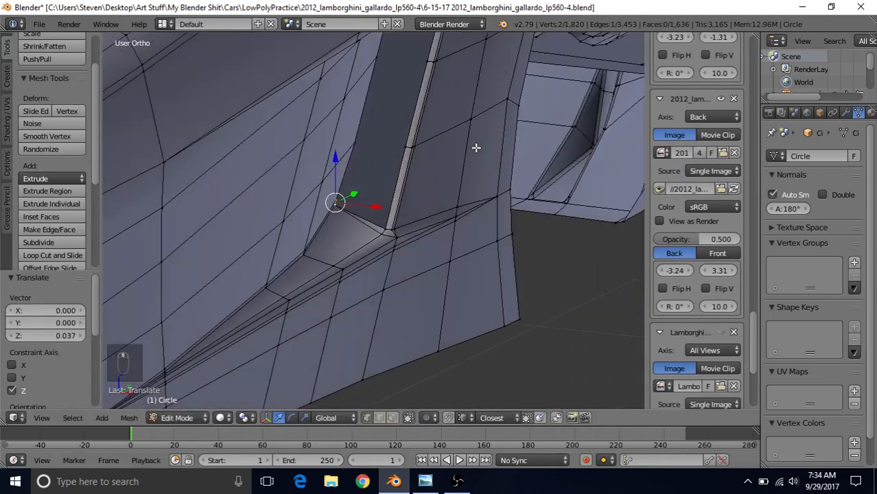
pyautogui.press('g')
pyautogui.press('z')
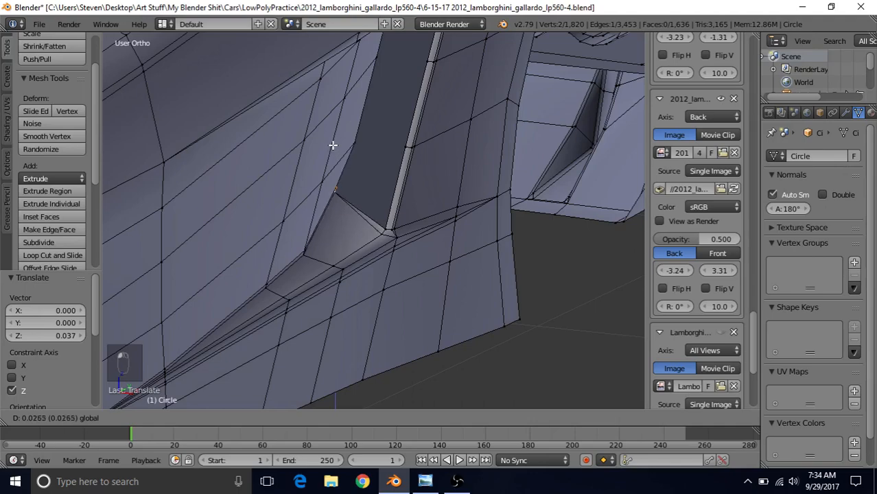
pyautogui.click(348, 183)
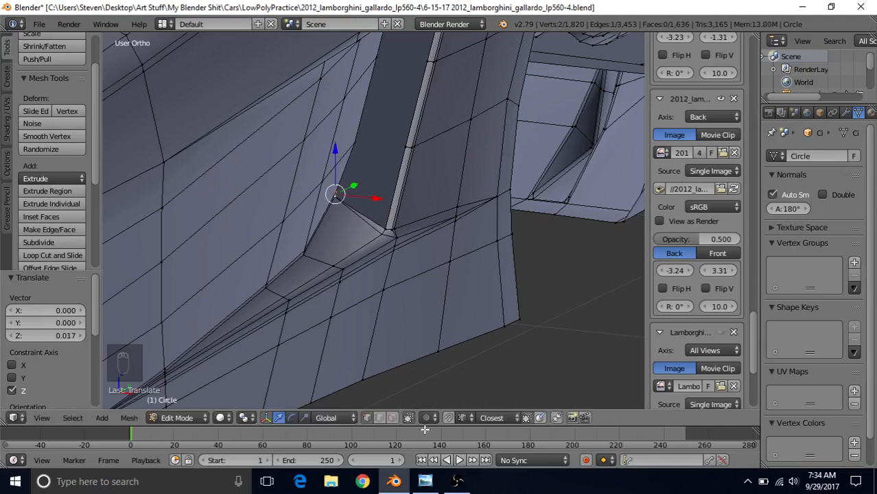
# Step: Check the corner against the reference photo, then adjust the inner corner vertices' height slightly and shift them 0.013 along X
pyautogui.click(424, 481)
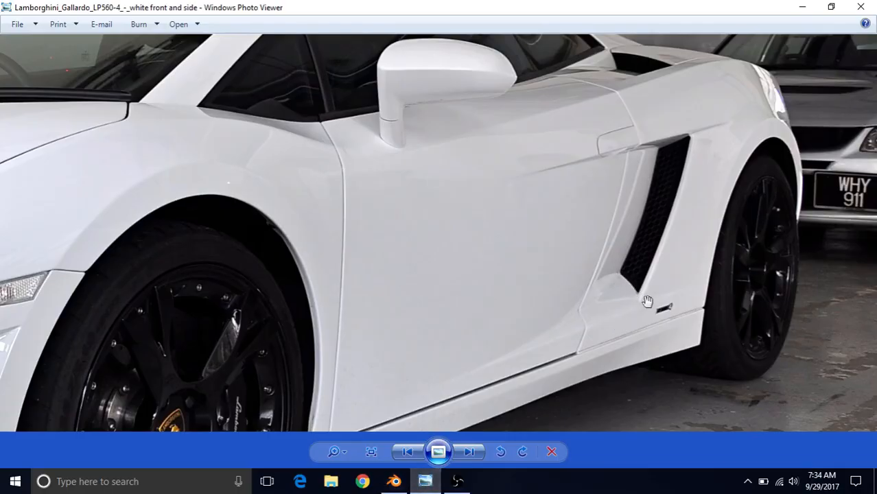
pyautogui.click(394, 481)
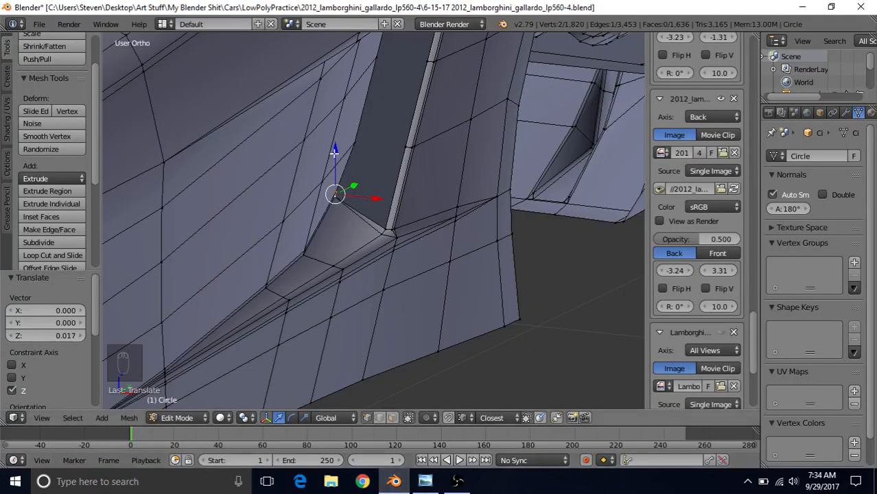
pyautogui.moveTo(333, 152); pyautogui.dragTo(337, 159)
pyautogui.moveTo(382, 206); pyautogui.dragTo(389, 208)
# Step: Raise the next two vertex pairs forward along the lower border's inner edge by 0.031 and 0.008 along Z
pyautogui.moveTo(378, 201); pyautogui.dragTo(340, 186, button='middle')
pyautogui.rightClick(318, 240)
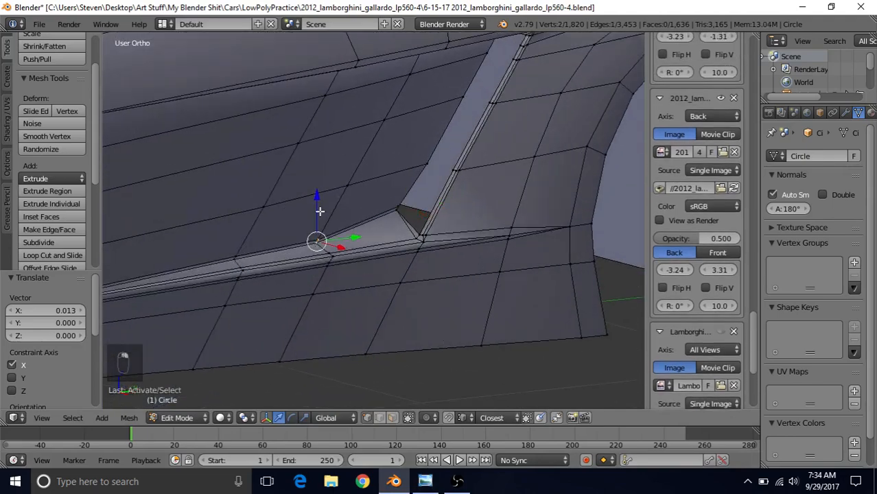
pyautogui.press('g')
pyautogui.press('z')
pyautogui.moveTo(314, 185); pyautogui.dragTo(314, 185)
pyautogui.rightClick(236, 259)
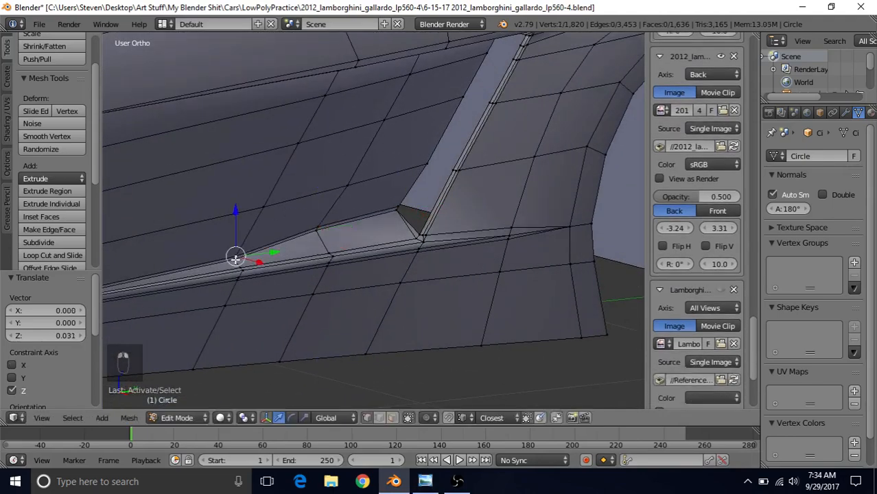
pyautogui.moveTo(232, 220); pyautogui.dragTo(233, 216)
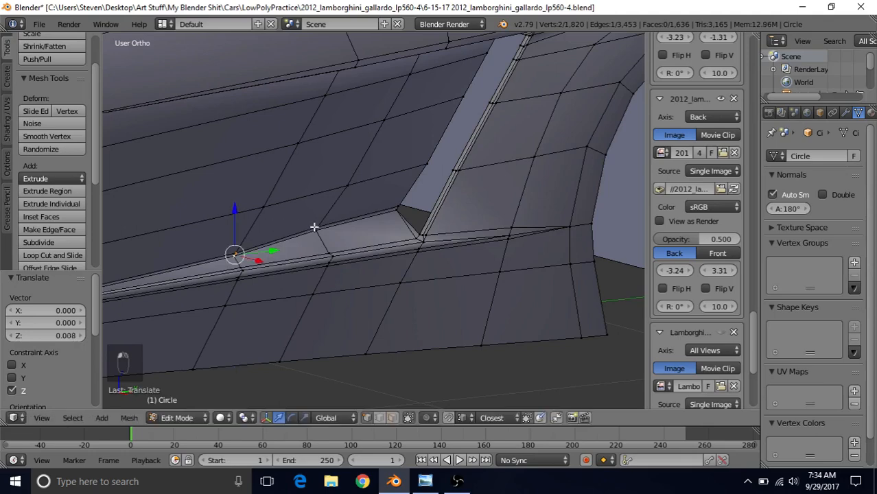
# Step: Reselect the vertex pair nearest the raised inner corner and fine-tune its height along Z
pyautogui.rightClick(317, 228)
pyautogui.keyDown('shift'); pyautogui.rightClick(322, 228); pyautogui.keyUp('shift')
pyautogui.rightClick(319, 227)
pyautogui.keyDown('shift'); pyautogui.rightClick(319, 230); pyautogui.keyUp('shift')
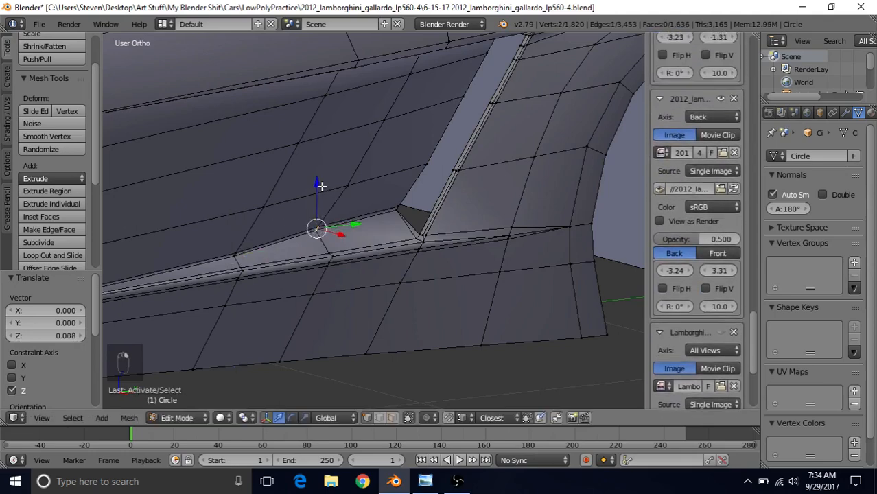
pyautogui.moveTo(319, 187); pyautogui.dragTo(342, 188)
# Step: Examine the reshaped lower border and rear corner of the vent from several angles in Object Mode and Edit Mode
pyautogui.press('Tab')
pyautogui.scroll(-2, 323, 264)
pyautogui.scroll(1, 325, 257)
pyautogui.press('Tab')
pyautogui.press('Tab')
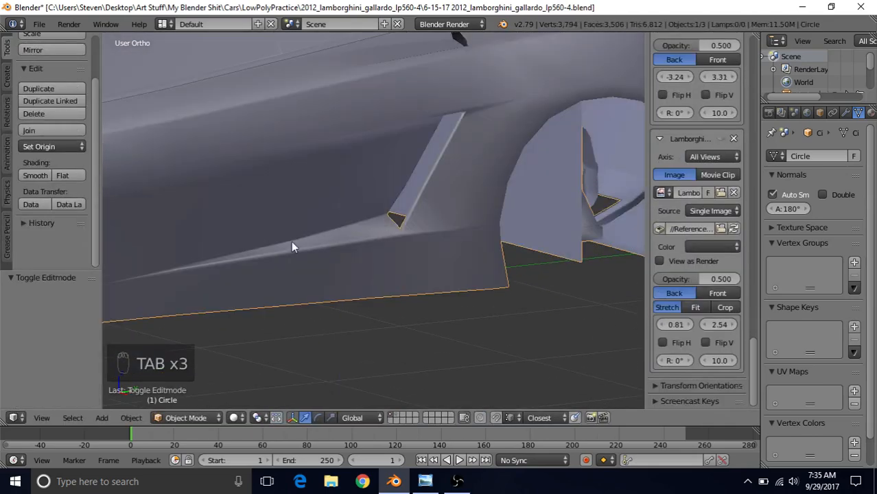
pyautogui.moveTo(291, 245); pyautogui.dragTo(383, 238, button='middle')
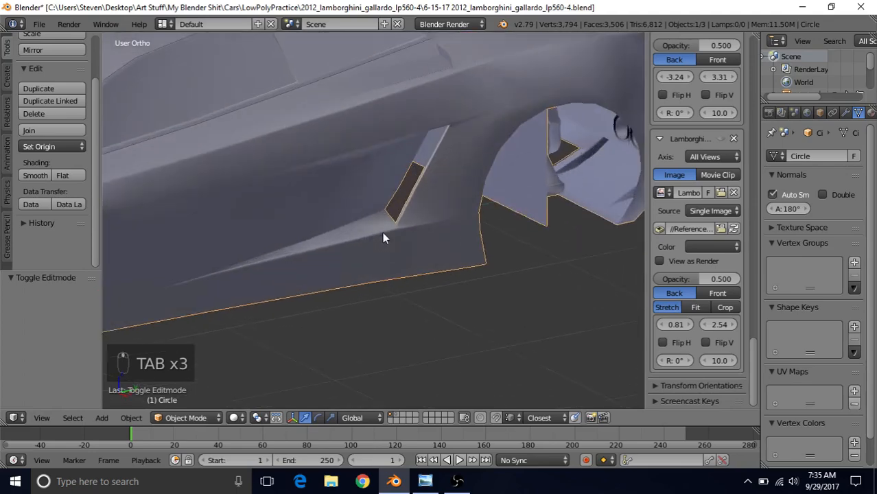
pyautogui.scroll(2, 383, 233)
pyautogui.press('Tab')
pyautogui.rightClick(277, 248)
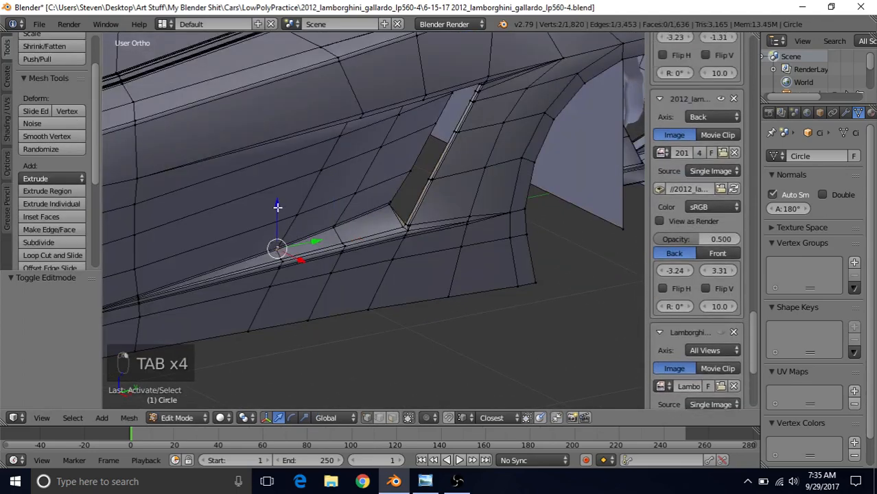
pyautogui.press('Tab')
pyautogui.moveTo(294, 232); pyautogui.dragTo(325, 313, button='middle')
pyautogui.scroll(-2, 317, 262)
pyautogui.scroll(4, 405, 211)
pyautogui.press('Tab')
pyautogui.press('Tab')
pyautogui.press('Tab')
pyautogui.scroll(2, 358, 214)
pyautogui.scroll(1, 286, 250)
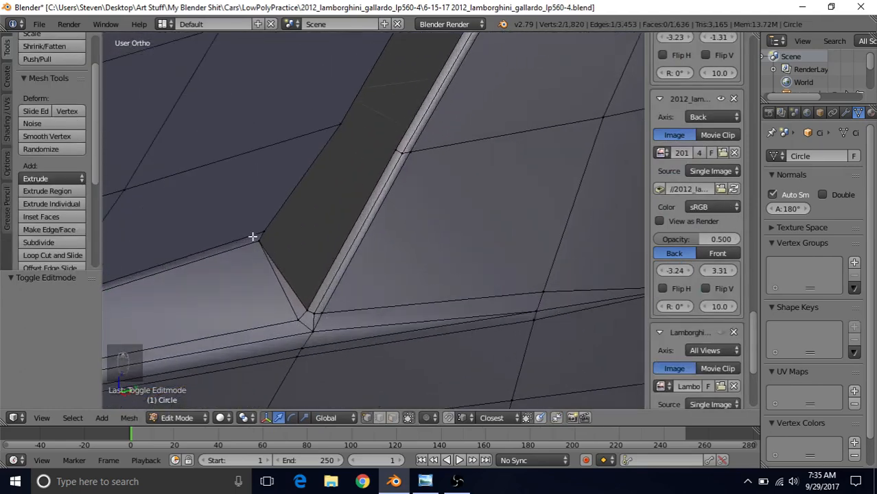
pyautogui.moveTo(327, 104); pyautogui.dragTo(268, 200, button='middle')
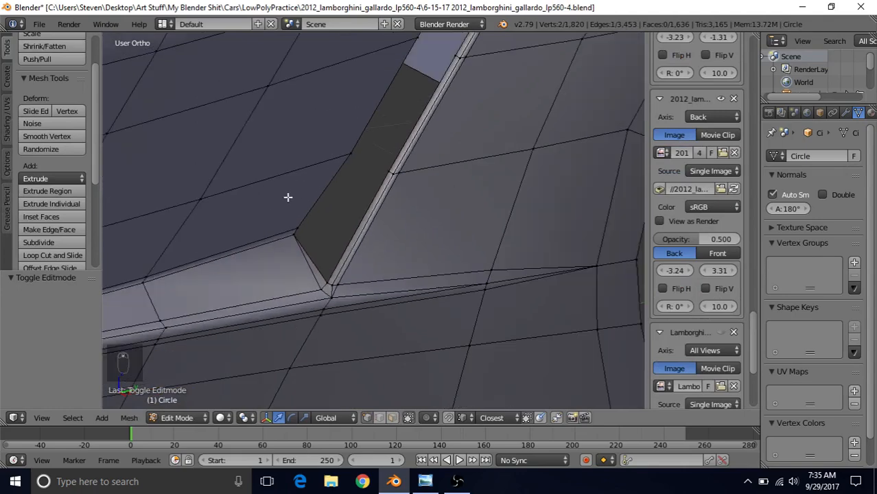
# Step: Add one edge loop to the side panel in front of the vent and slide it close to the vent's front edge
pyautogui.hotkey('ctrl', 'r')
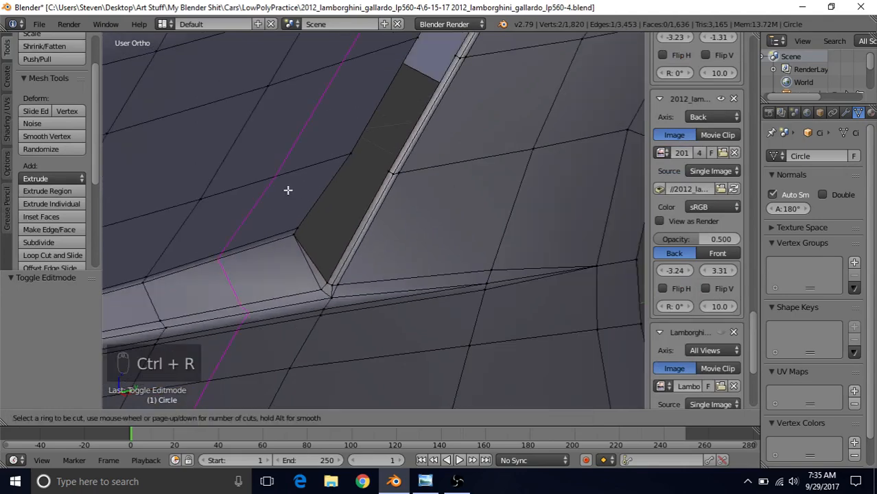
pyautogui.click(288, 191)
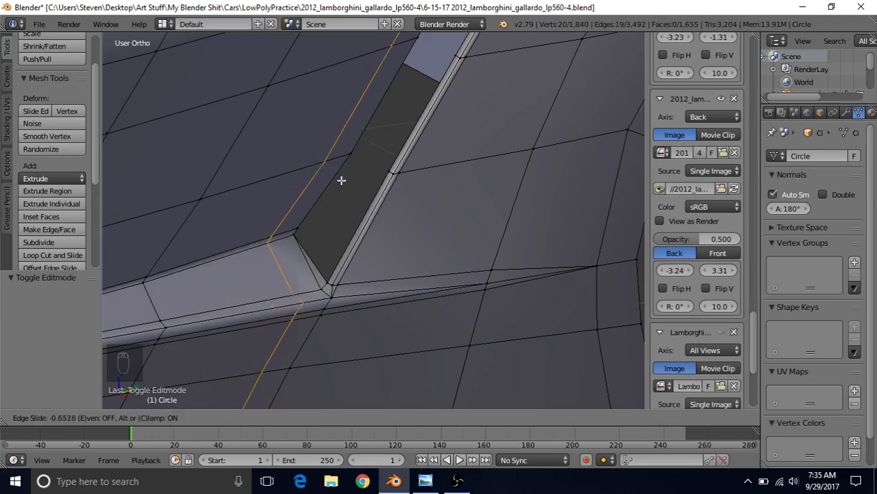
pyautogui.click(345, 179)
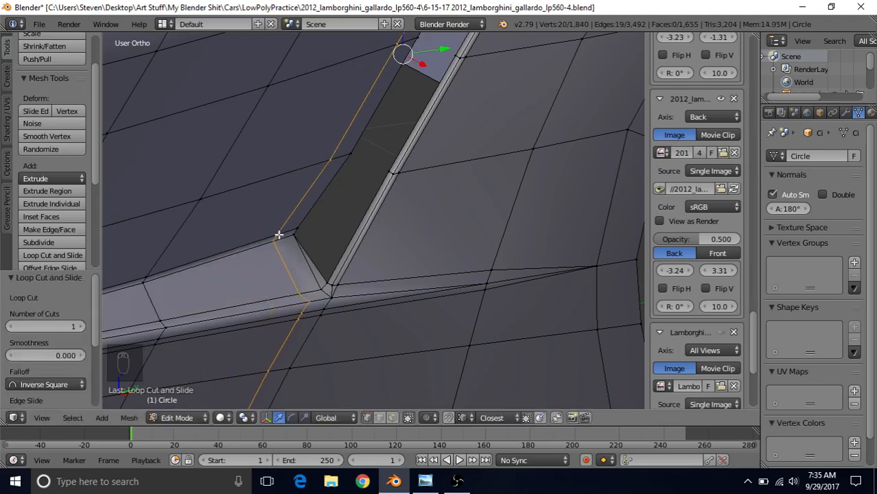
pyautogui.scroll(-3, 336, 229)
pyautogui.moveTo(345, 273)
pyautogui.keyDown('shift'); pyautogui.mouseDown(button='middle')
pyautogui.moveTo(348, 245)
pyautogui.moveTo(360, 266)
pyautogui.mouseUp(button='middle'); pyautogui.keyUp('shift')
pyautogui.scroll(2, 349, 254)
pyautogui.scroll(-3, 341, 283)
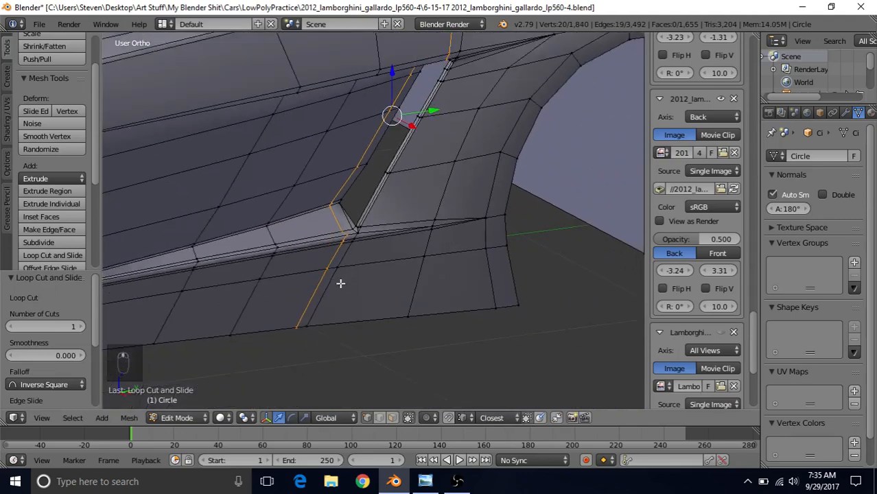
pyautogui.scroll(4, 340, 284)
pyautogui.scroll(2, 340, 283)
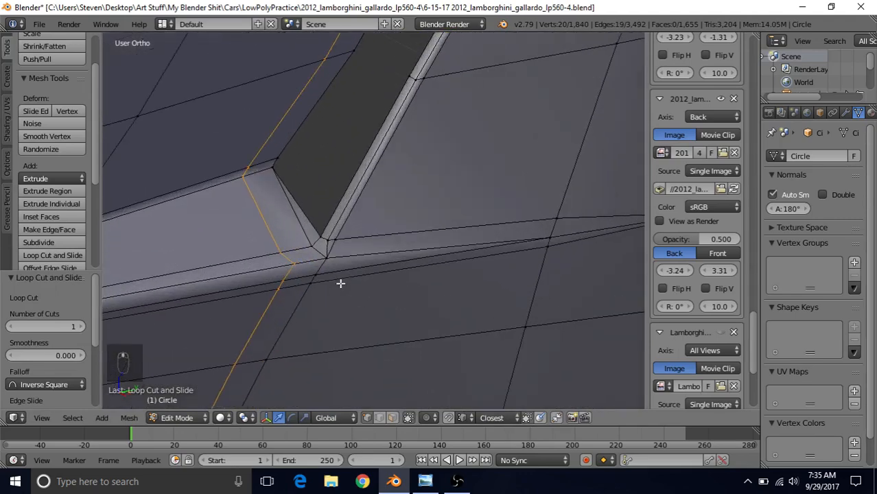
# Step: Connect the new loop's vertex on the lower border to the vent's inner corner vertex, and dissolve the loop's remaining edges below it
pyautogui.rightClick(311, 245)
pyautogui.keyDown('shift'); pyautogui.rightClick(241, 179); pyautogui.keyUp('shift')
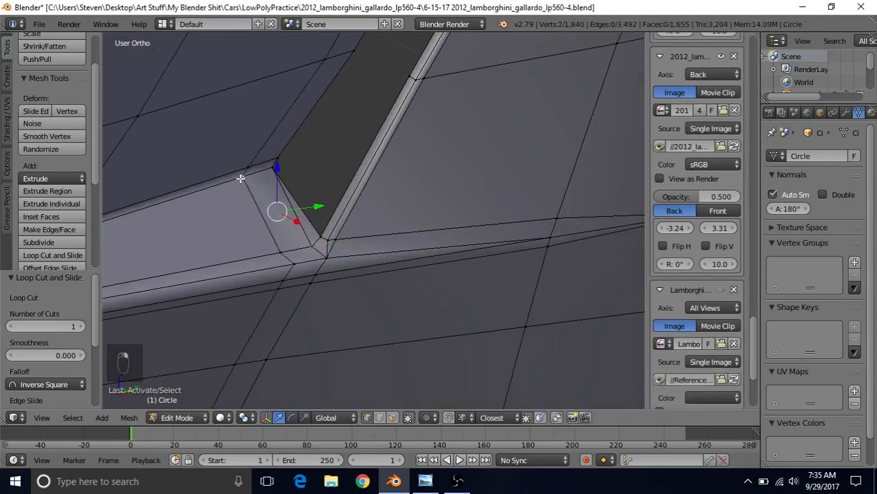
pyautogui.press('j')
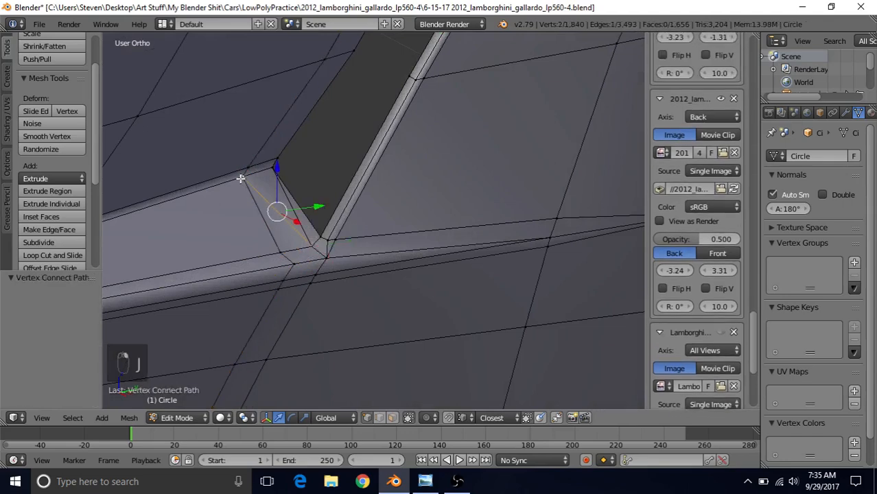
pyautogui.keyDown('alt'); pyautogui.rightClick(263, 218); pyautogui.keyUp('alt')
pyautogui.scroll(-3, 256, 266)
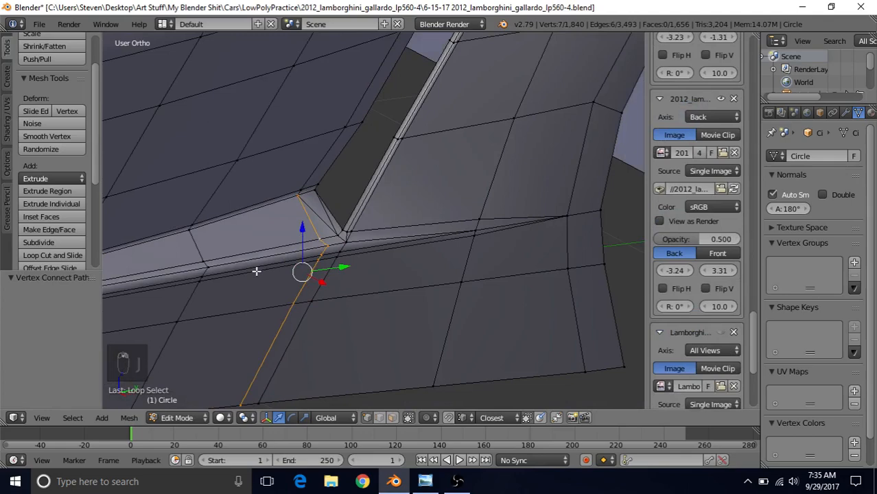
pyautogui.press('Delete')
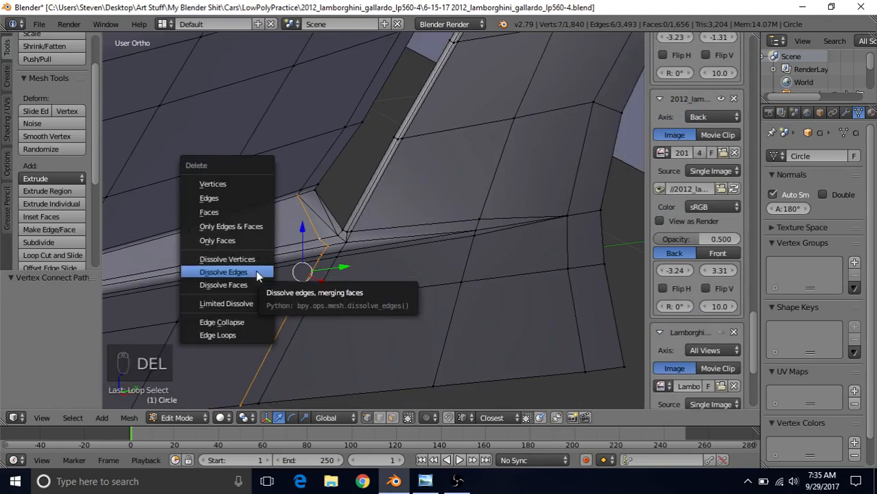
pyautogui.click(257, 275)
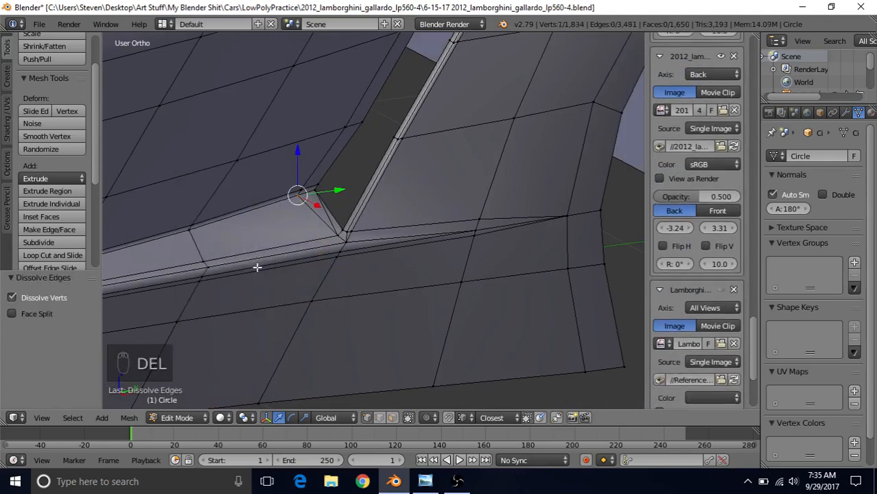
# Step: Dissolve the redundant edge beside the new diagonal at the vent's lower corner, using edge selection
pyautogui.scroll(2, 294, 199)
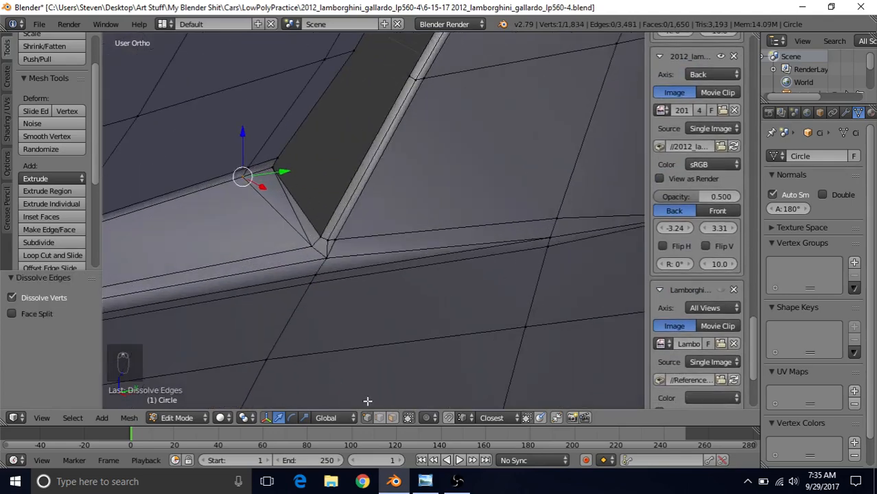
pyautogui.click(381, 418)
pyautogui.rightClick(285, 196)
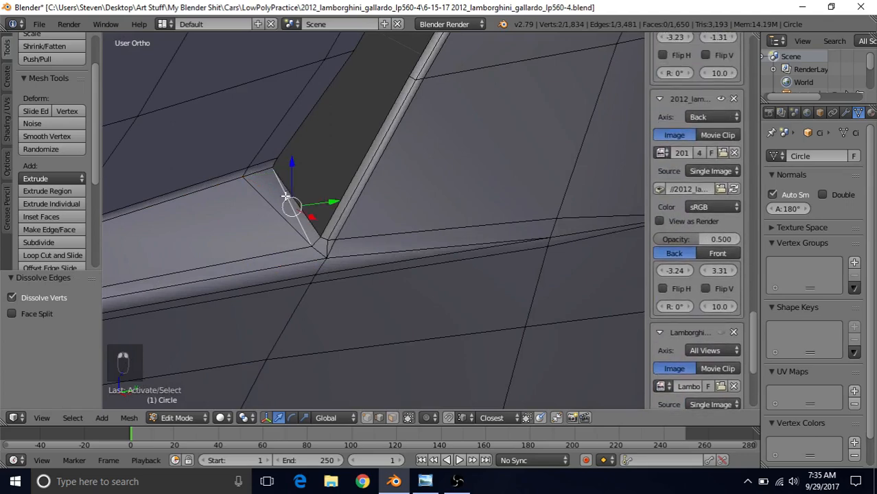
pyautogui.press('Delete')
pyautogui.click(288, 199)
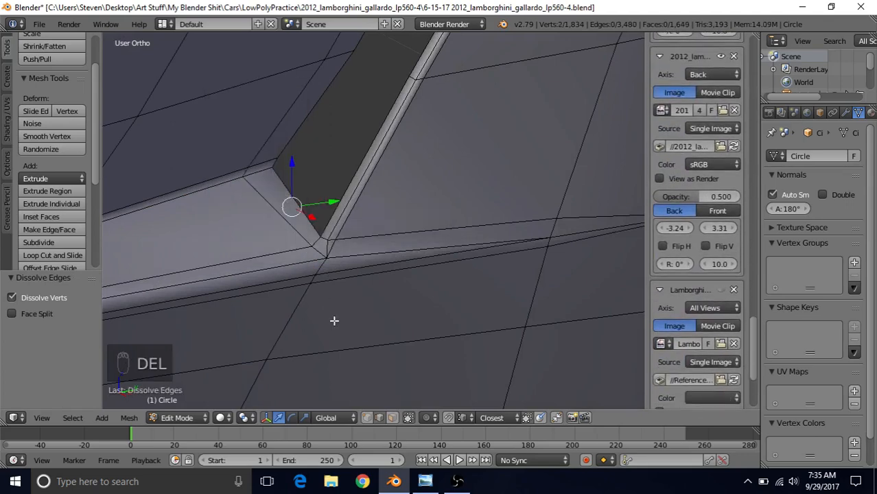
# Step: Select the new loop without its lower corner vertices and edge-slide it toward the vent's front edge by a factor of 0.762
pyautogui.keyDown('alt'); pyautogui.rightClick(266, 137); pyautogui.keyUp('alt')
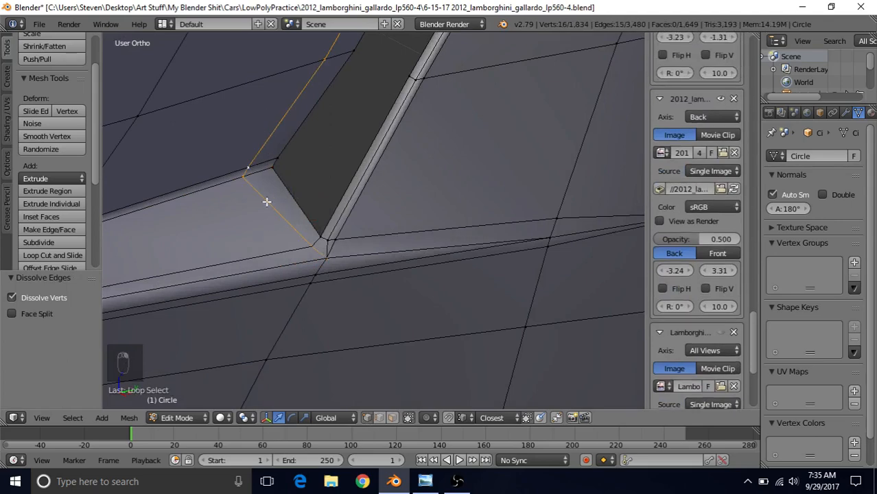
pyautogui.press('c')
pyautogui.moveTo(309, 247); pyautogui.dragTo(344, 267, button='middle')
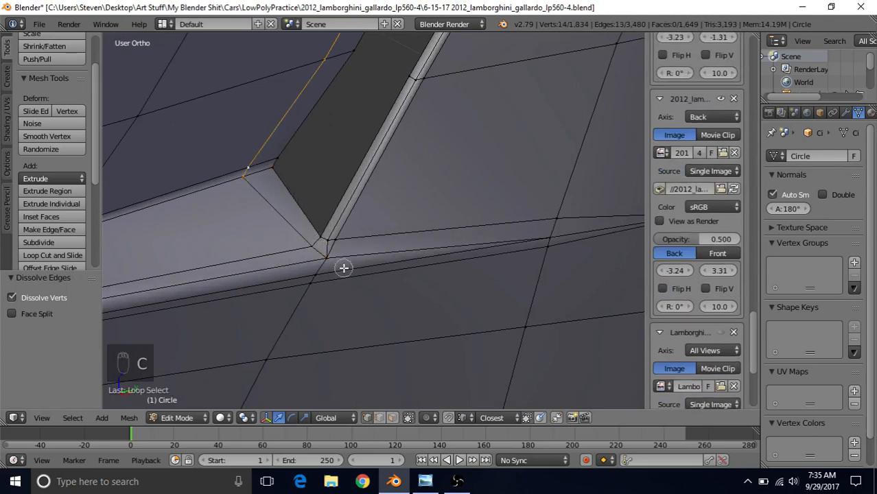
pyautogui.keyDown('shift'); pyautogui.moveTo(362, 153); pyautogui.dragTo(320, 177, button='middle'); pyautogui.keyUp('shift')
pyautogui.scroll(3, 329, 154)
pyautogui.press('q')
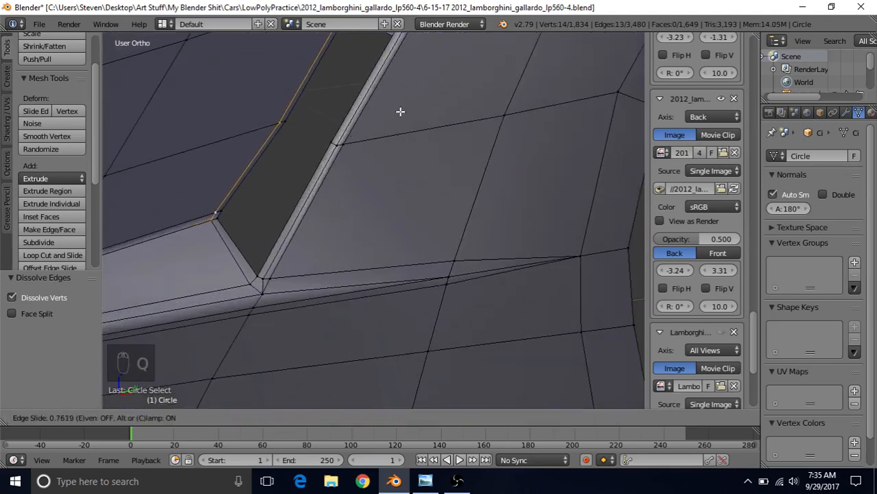
pyautogui.click(400, 111)
pyautogui.scroll(-7, 331, 172)
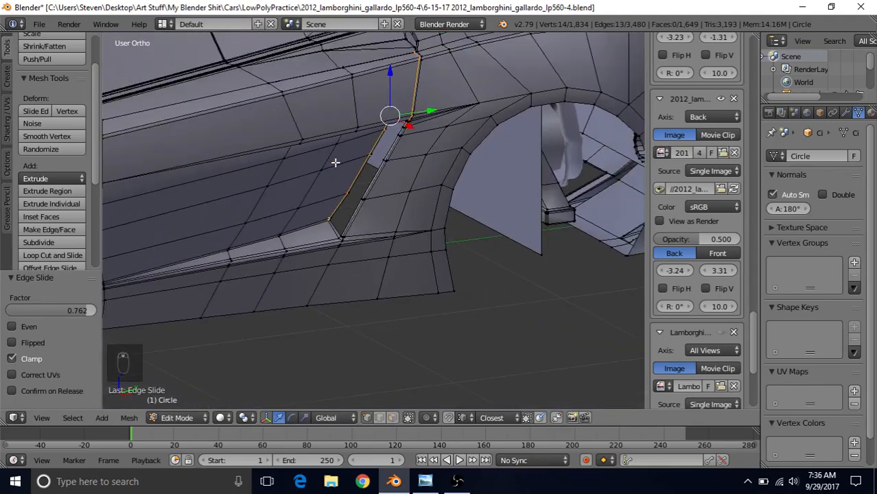
# Step: Merge the two neighbouring vertices at the vent's upper rear corner at the last selected one
pyautogui.keyDown('shift'); pyautogui.moveTo(365, 131); pyautogui.dragTo(291, 212, button='middle'); pyautogui.keyUp('shift')
pyautogui.scroll(6, 291, 212)
pyautogui.scroll(2, 291, 213)
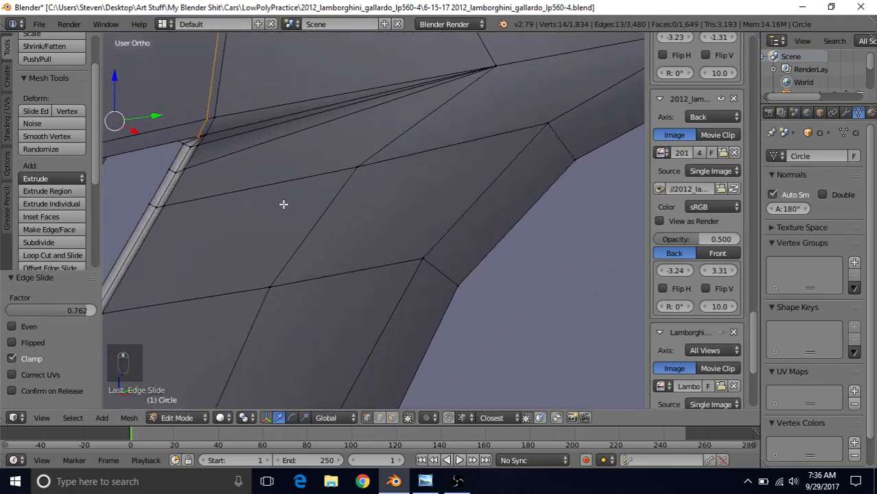
pyautogui.keyDown('shift'); pyautogui.moveTo(289, 165); pyautogui.dragTo(422, 254, button='middle'); pyautogui.keyUp('shift')
pyautogui.scroll(3, 350, 240)
pyautogui.moveTo(348, 238); pyautogui.dragTo(338, 171, button='middle')
pyautogui.rightClick(327, 299)
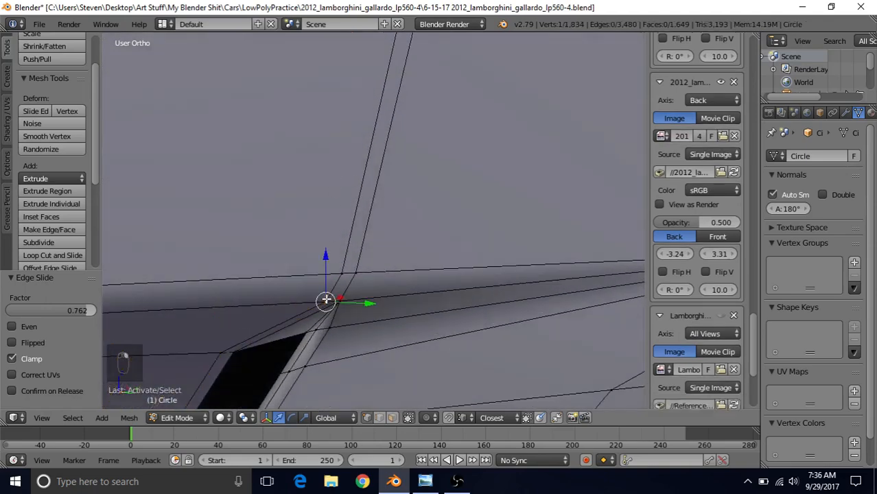
pyautogui.keyDown('shift'); pyautogui.rightClick(342, 300); pyautogui.keyUp('shift')
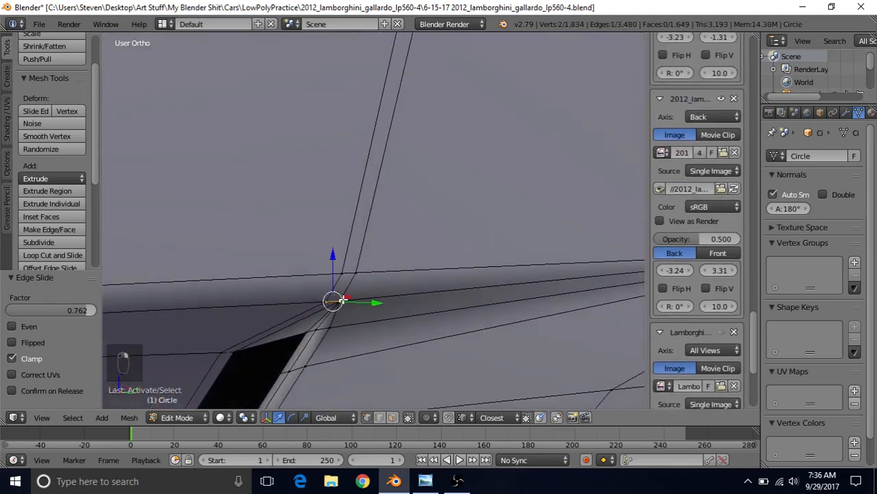
pyautogui.hotkey('alt', 'm')
pyautogui.click(333, 315)
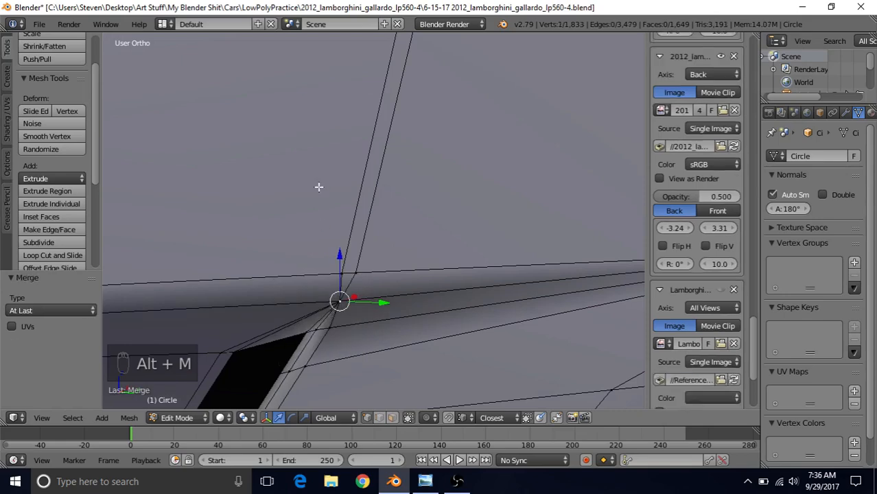
# Step: Dissolve the leftover edge loop running up the body from the merged upper corner
pyautogui.keyDown('alt'); pyautogui.rightClick(369, 123); pyautogui.keyUp('alt')
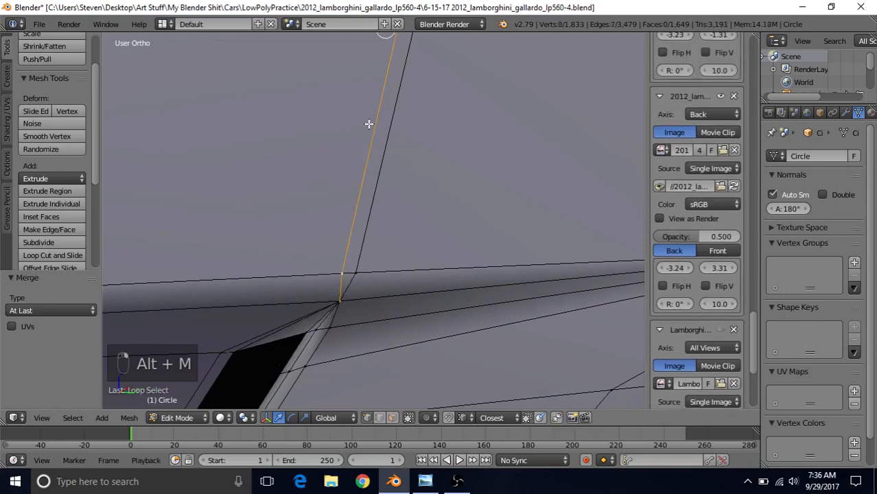
pyautogui.press('Delete')
pyautogui.click(325, 212)
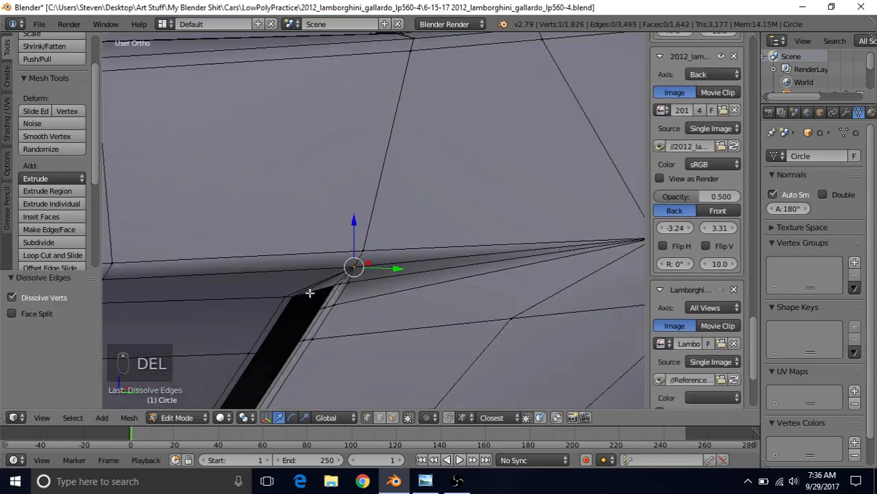
pyautogui.scroll(-4, 310, 291)
pyautogui.keyDown('shift'); pyautogui.moveTo(310, 291); pyautogui.dragTo(383, 170, button='middle'); pyautogui.keyUp('shift')
pyautogui.press('Tab')
pyautogui.scroll(3, 319, 273)
pyautogui.moveTo(319, 273); pyautogui.dragTo(341, 134, button='middle')
pyautogui.press('Tab')
pyautogui.scroll(-2, 370, 277)
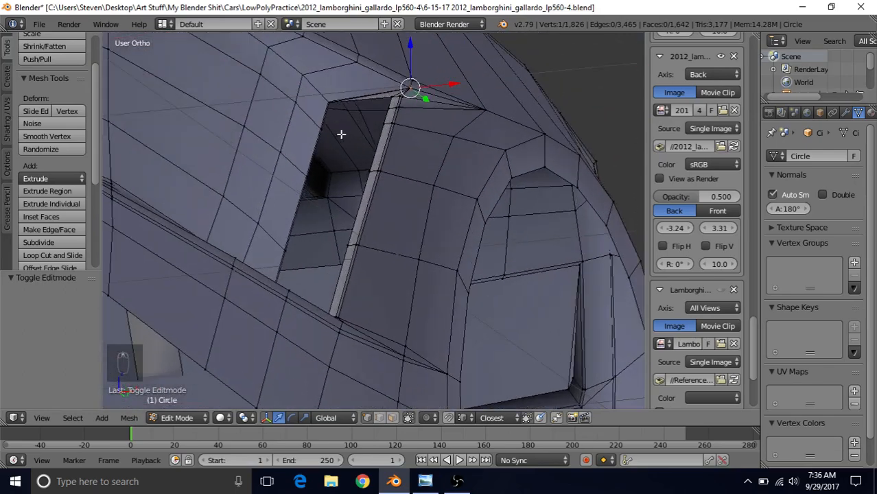
# Step: Lower the vertex pair at the vent's upper front corner by 0.020 along Z
pyautogui.press('KP_Decimal')
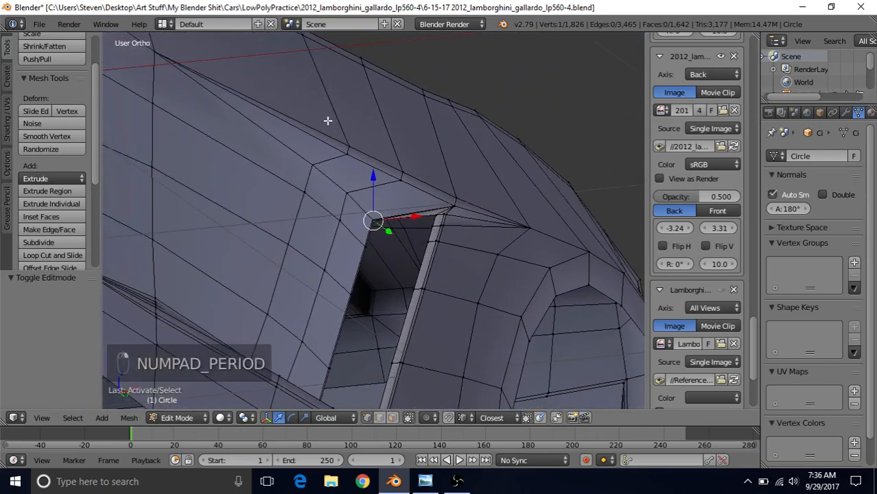
pyautogui.scroll(4, 354, 240)
pyautogui.moveTo(476, 212); pyautogui.dragTo(405, 204, button='middle')
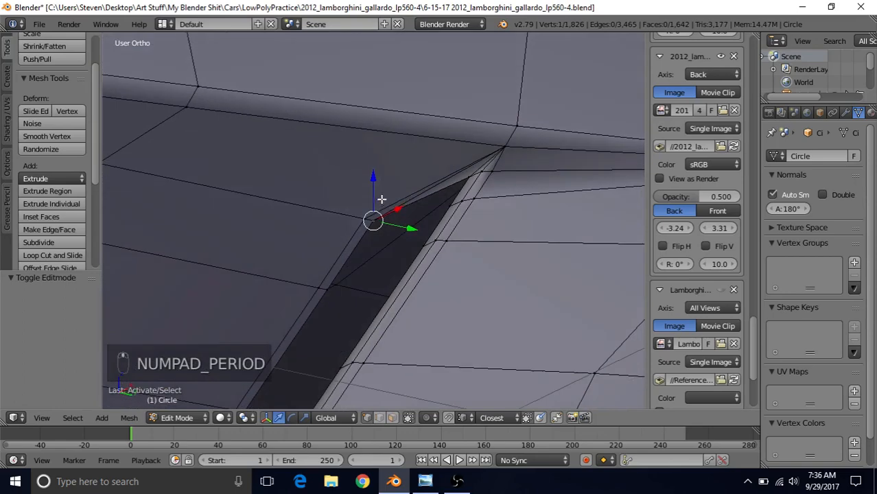
pyautogui.moveTo(369, 178); pyautogui.dragTo(366, 203)
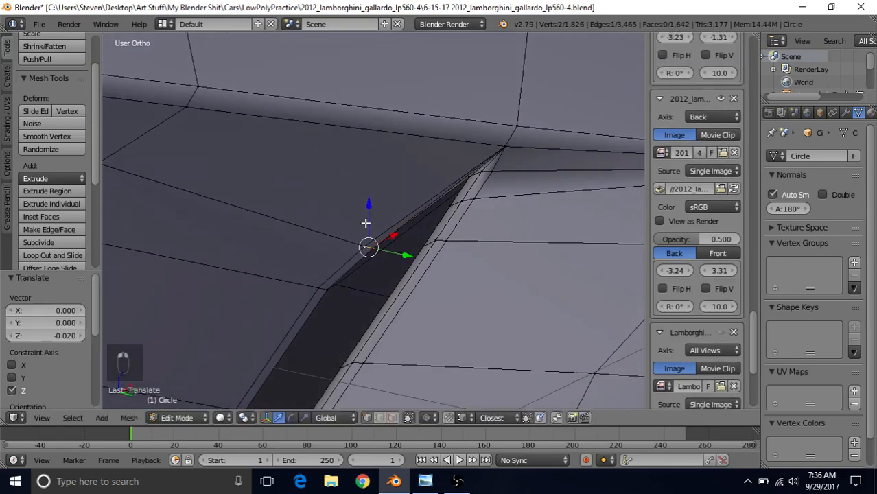
# Step: Lower the following vertex pairs down the vent's front edge along Z, moving the last one by 0.038
pyautogui.scroll(-4, 366, 221)
pyautogui.moveTo(367, 221); pyautogui.dragTo(453, 236, button='middle')
pyautogui.moveTo(371, 203); pyautogui.dragTo(320, 291)
pyautogui.rightClick(351, 258)
pyautogui.rightClick(354, 258)
pyautogui.keyDown('shift'); pyautogui.rightClick(346, 254); pyautogui.keyUp('shift')
pyautogui.rightClick(323, 323)
pyautogui.keyDown('shift'); pyautogui.rightClick(321, 324); pyautogui.keyUp('shift')
pyautogui.click(320, 291)
pyautogui.moveTo(321, 292); pyautogui.dragTo(368, 303, button='middle')
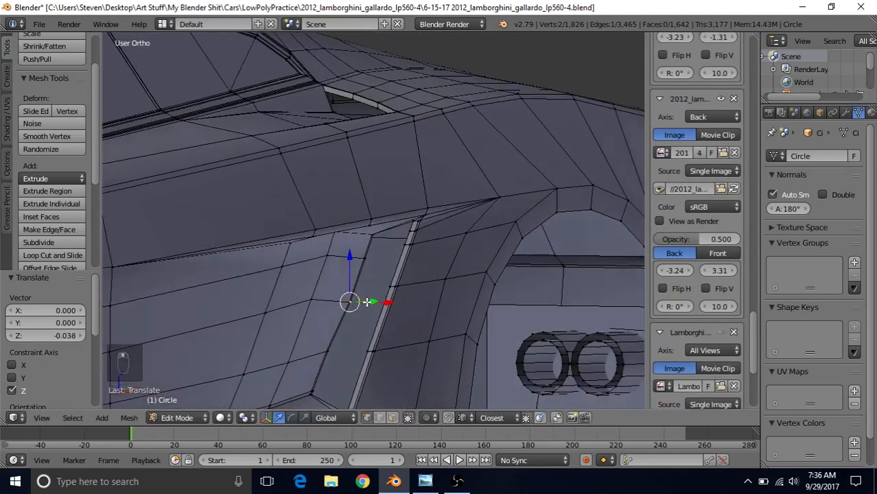
# Step: Select the next vertex pair down the vent's front edge and lower it by 0.008 along Z
pyautogui.rightClick(327, 342)
pyautogui.keyDown('shift'); pyautogui.rightClick(328, 339); pyautogui.keyUp('shift')
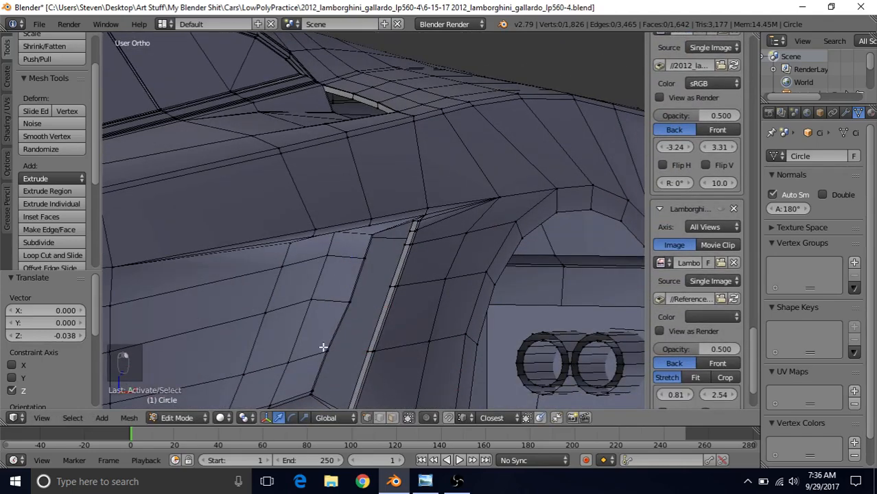
pyautogui.rightClick(325, 349)
pyautogui.press('c')
pyautogui.click(326, 350)
pyautogui.rightClick(326, 348)
pyautogui.moveTo(326, 310); pyautogui.dragTo(326, 312)
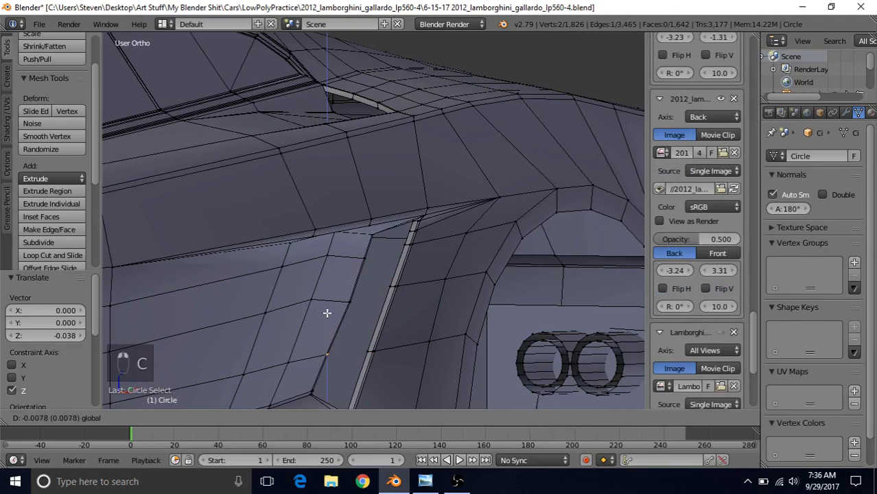
pyautogui.click(327, 313)
# Step: Select the vertex pair midway along the vent's front edge and shift it -0.005 along X
pyautogui.moveTo(329, 308); pyautogui.dragTo(360, 249, button='middle')
pyautogui.scroll(3, 361, 249)
pyautogui.rightClick(345, 279)
pyautogui.press('c')
pyautogui.click(347, 281)
pyautogui.rightClick(348, 282)
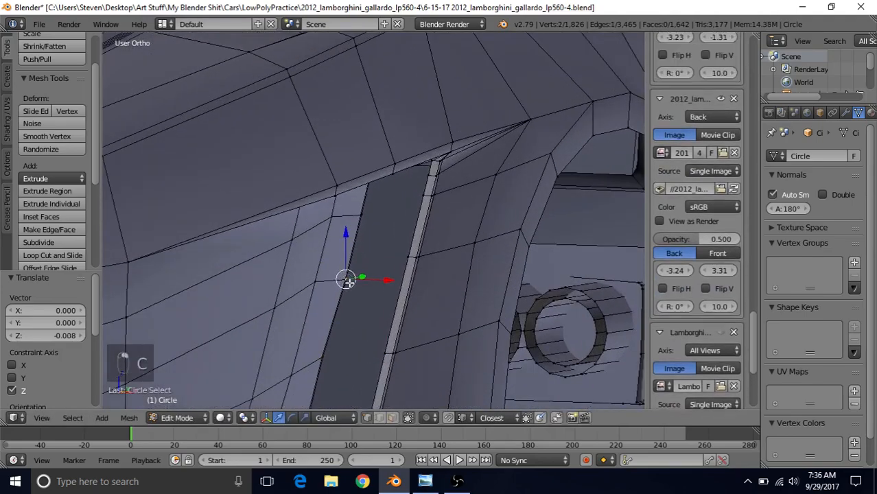
pyautogui.moveTo(382, 279); pyautogui.dragTo(379, 277)
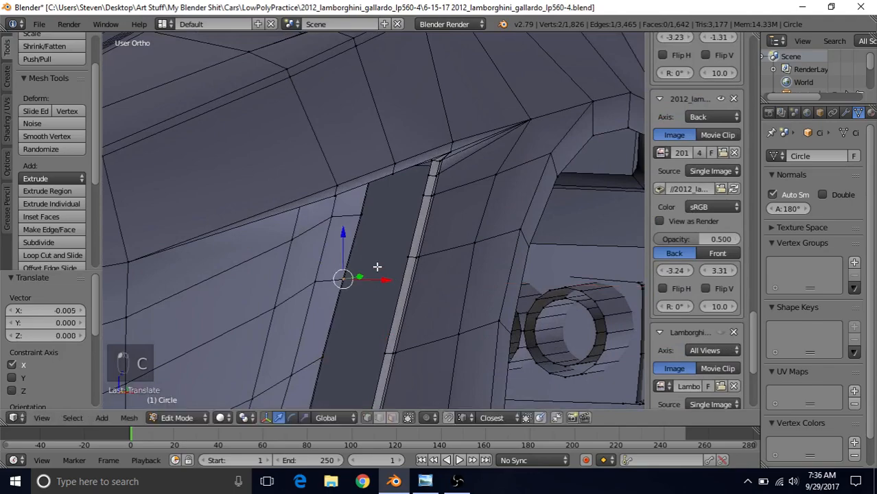
# Step: Select the vertex pair just below the vent's upper front corner and shift it -0.002 along X
pyautogui.scroll(-4, 378, 256)
pyautogui.moveTo(379, 254)
pyautogui.mouseDown(button='middle')
pyautogui.moveTo(393, 245)
pyautogui.moveTo(384, 243)
pyautogui.mouseUp(button='middle')
pyautogui.scroll(5, 384, 243)
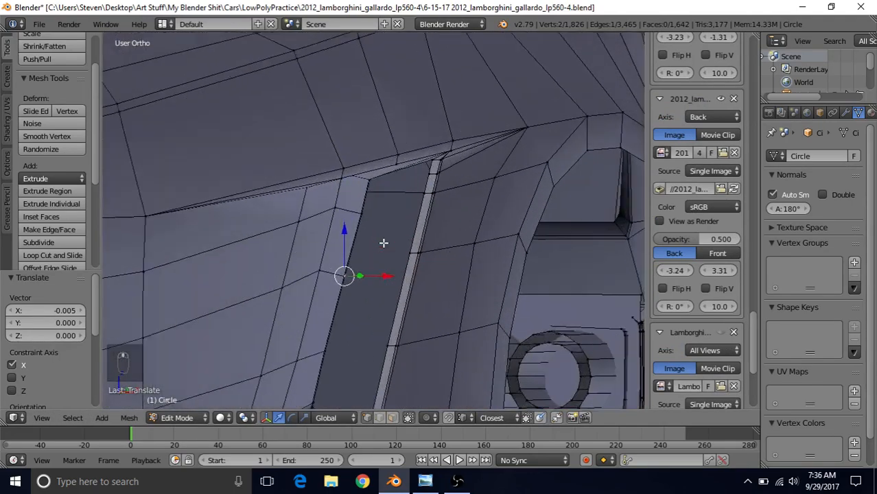
pyautogui.rightClick(363, 219)
pyautogui.press('c')
pyautogui.click(360, 212)
pyautogui.rightClick(367, 211)
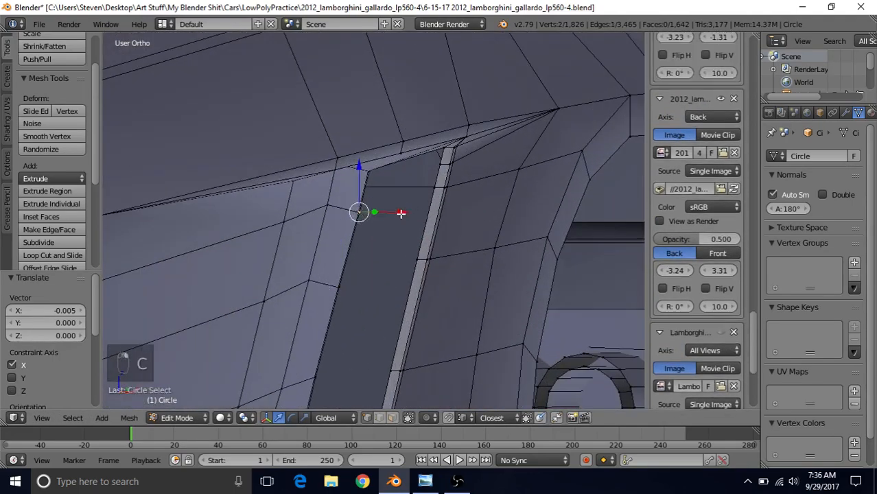
pyautogui.moveTo(401, 213); pyautogui.dragTo(399, 213)
# Step: Select the vertex pair midway down the vent's front edge, adjust it along X, and check the shaded vent
pyautogui.rightClick(338, 287)
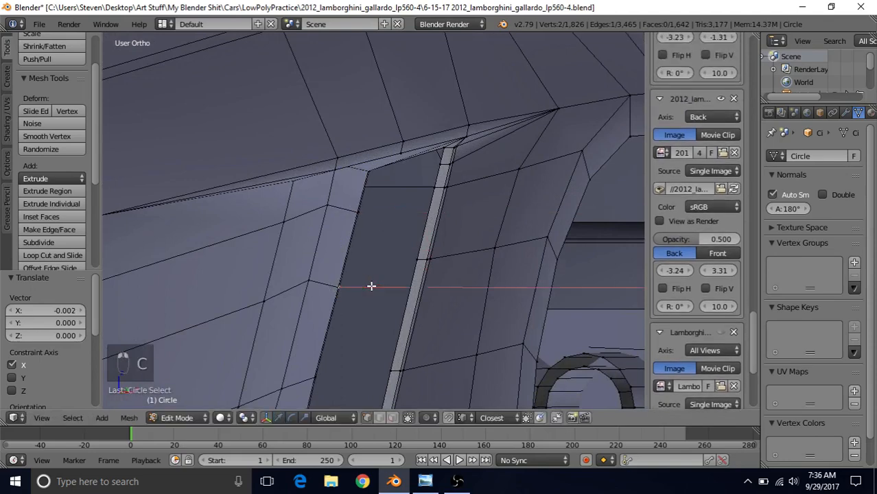
pyautogui.moveTo(371, 287); pyautogui.dragTo(370, 287)
pyautogui.scroll(-3, 368, 321)
pyautogui.press('Tab')
pyautogui.scroll(-3, 369, 312)
pyautogui.moveTo(382, 241); pyautogui.dragTo(397, 264, button='middle')
# Step: Compare the vent with the white front-and-side reference photo and shift the same vertex pair 0.012 along X
pyautogui.click(424, 484)
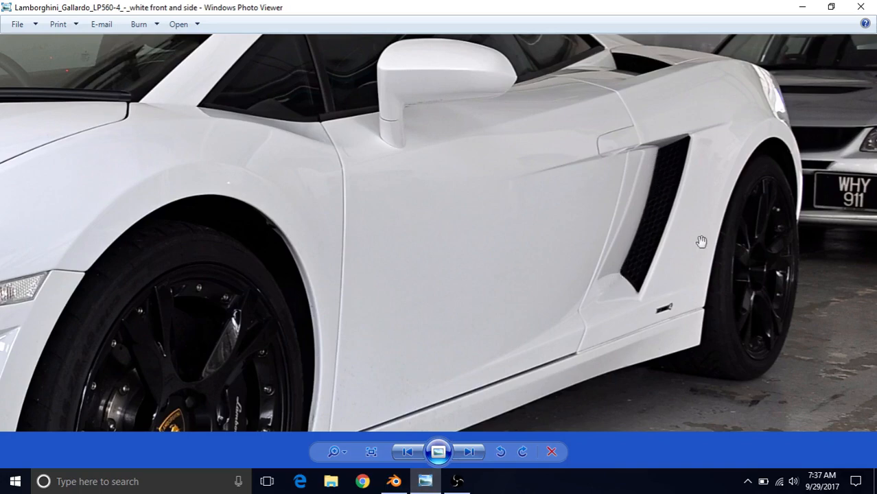
pyautogui.click(394, 481)
pyautogui.scroll(2, 382, 265)
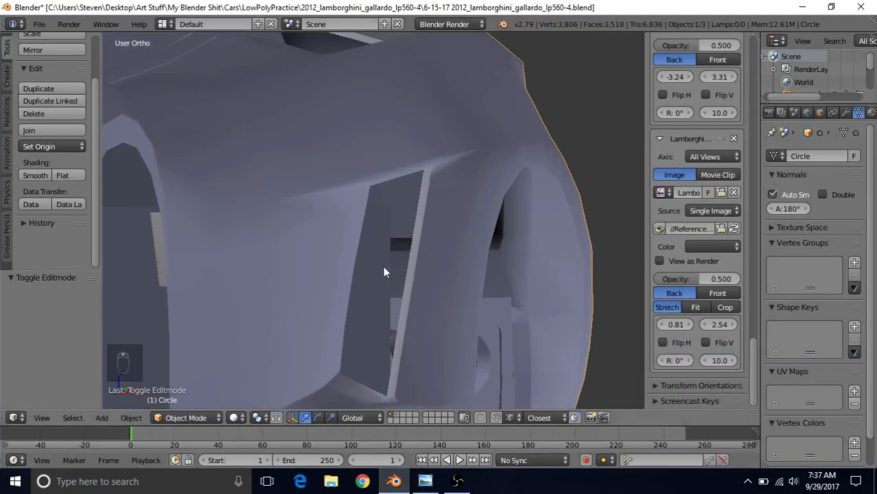
pyautogui.press('Tab')
pyautogui.moveTo(399, 265); pyautogui.dragTo(407, 268)
pyautogui.scroll(3, 377, 236)
pyautogui.moveTo(377, 236); pyautogui.dragTo(358, 226, button='middle')
# Step: Select the vertex pair just below the vent's upper front corner and shift it 0.008 along X
pyautogui.rightClick(353, 209)
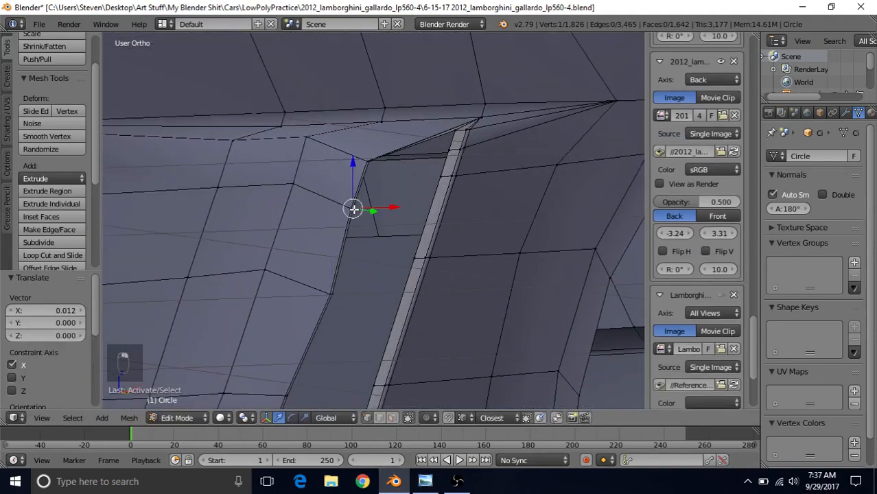
pyautogui.press('c')
pyautogui.rightClick(350, 210)
pyautogui.click(354, 209)
pyautogui.scroll(-4, 351, 262)
pyautogui.moveTo(350, 262); pyautogui.dragTo(388, 193, button='middle')
pyautogui.scroll(2, 436, 196)
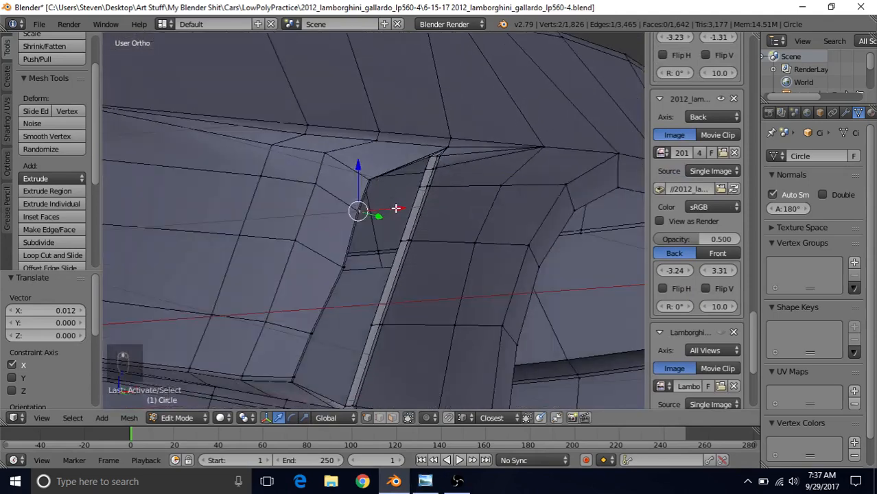
pyautogui.press('g')
pyautogui.press('x')
pyautogui.click(400, 208)
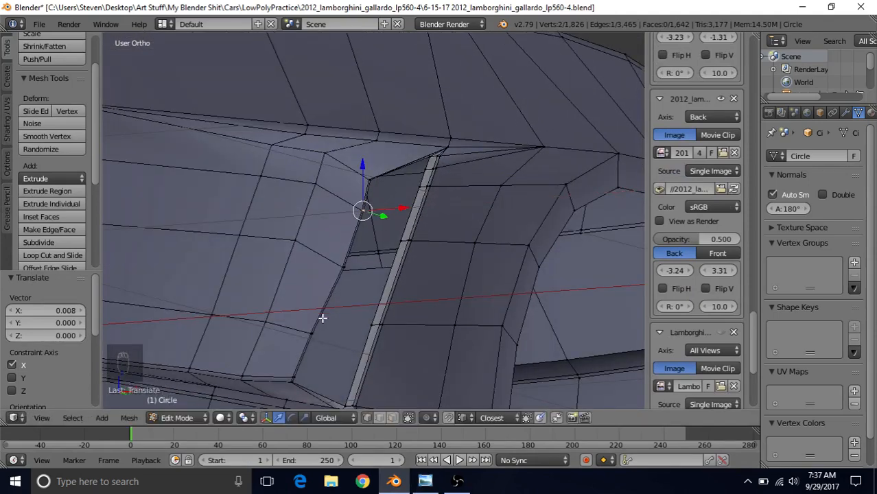
# Step: Shift the vertex just above the vent's lower front corner 0.011 along X
pyautogui.rightClick(314, 333)
pyautogui.press('g')
pyautogui.press('x')
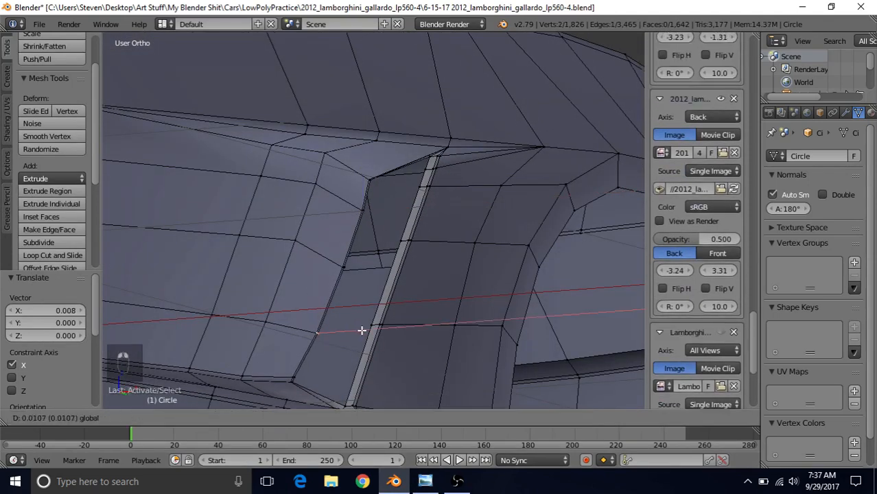
pyautogui.click(362, 330)
pyautogui.scroll(-3, 339, 266)
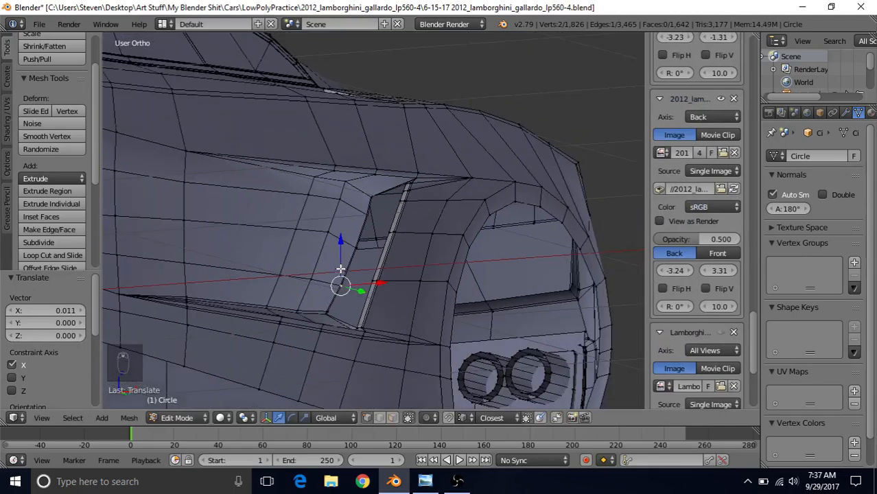
pyautogui.moveTo(339, 268); pyautogui.dragTo(396, 241, button='middle')
pyautogui.scroll(1, 395, 243)
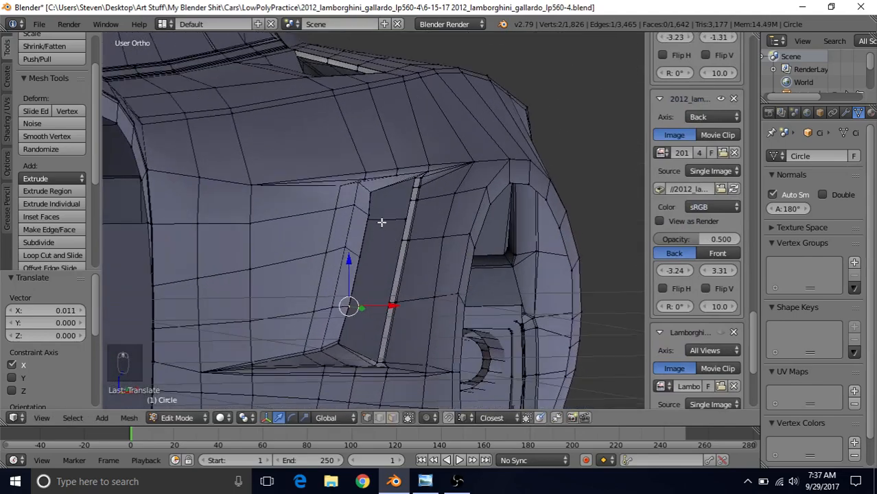
# Step: Reselect the vertex pair below the vent's upper front corner and shift it -0.006 along X
pyautogui.rightClick(370, 215)
pyautogui.press('c')
pyautogui.click(369, 215)
pyautogui.rightClick(371, 215)
pyautogui.moveTo(389, 211); pyautogui.dragTo(353, 236, button='middle')
pyautogui.press('c')
pyautogui.click(364, 219)
pyautogui.rightClick(366, 220)
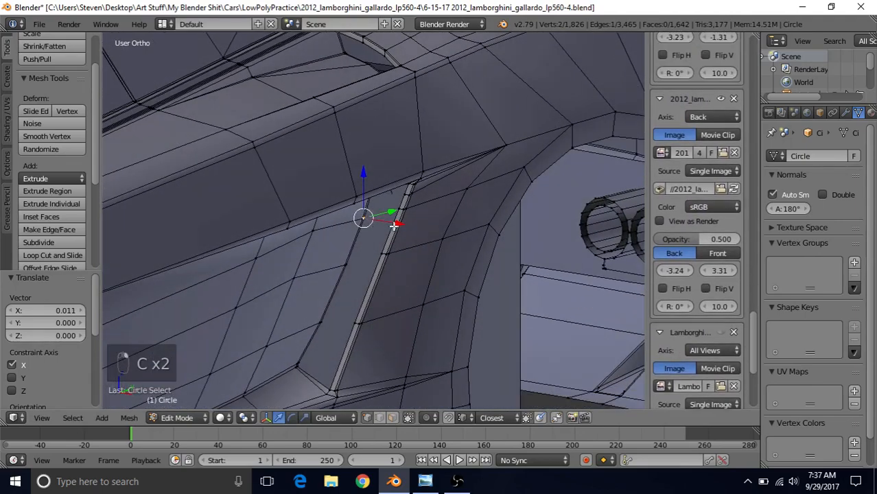
pyautogui.click(392, 226)
# Step: Nudge the same upper vertex pair about 0.002 along X
pyautogui.moveTo(393, 226)
pyautogui.mouseDown(button='middle')
pyautogui.moveTo(412, 209)
pyautogui.moveTo(403, 213)
pyautogui.mouseUp(button='middle')
pyautogui.press('g')
pyautogui.press('x')
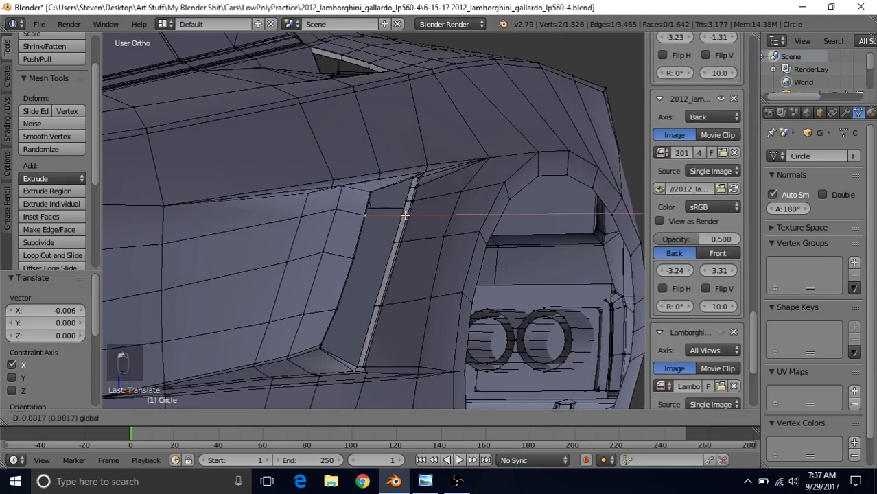
pyautogui.click(405, 216)
# Step: Examine the shaded rear side vent from several angles to judge its front edge
pyautogui.press('Tab')
pyautogui.scroll(-3, 371, 290)
pyautogui.moveTo(371, 290); pyautogui.dragTo(395, 239, button='middle')
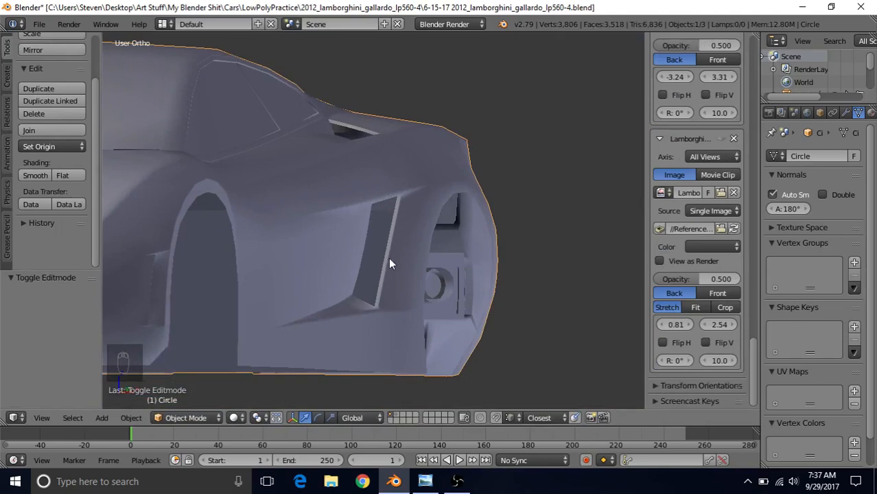
pyautogui.scroll(2, 388, 264)
pyautogui.moveTo(400, 210); pyautogui.dragTo(378, 195, button='middle')
pyautogui.press('Tab')
pyautogui.press('Tab')
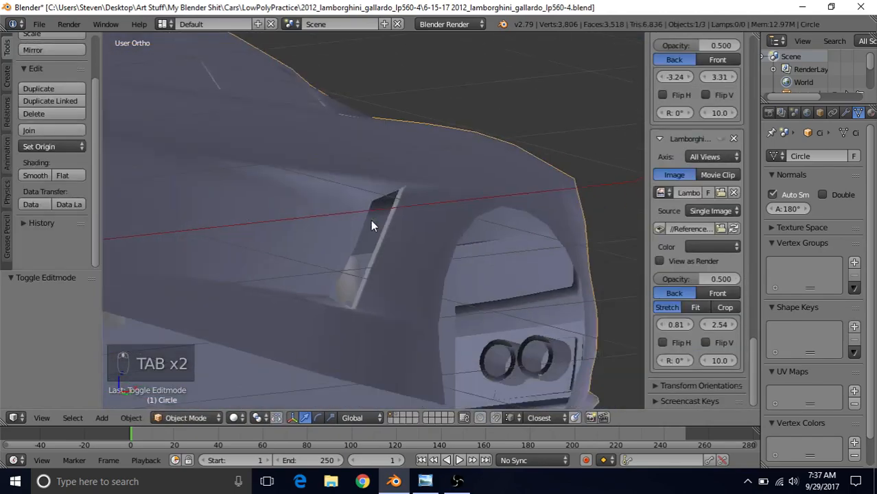
pyautogui.scroll(-3, 371, 225)
pyautogui.moveTo(371, 225); pyautogui.dragTo(388, 213, button='middle')
# Step: Vertex-slide the upper-row vertices on the two edge loops ahead of the vent downward by factors 0.220 and 0.157
pyautogui.press('Tab')
pyautogui.scroll(3, 343, 227)
pyautogui.rightClick(317, 209)
pyautogui.press('g')
pyautogui.press('g')
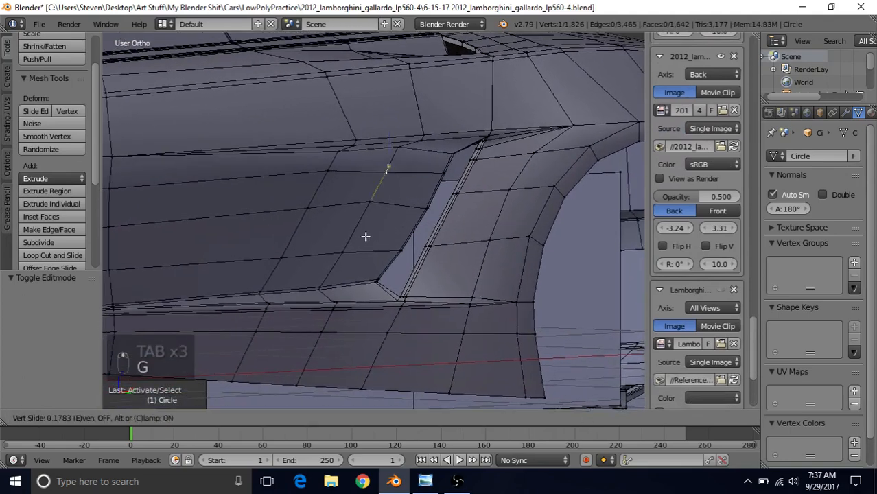
pyautogui.click(365, 236)
pyautogui.press('g')
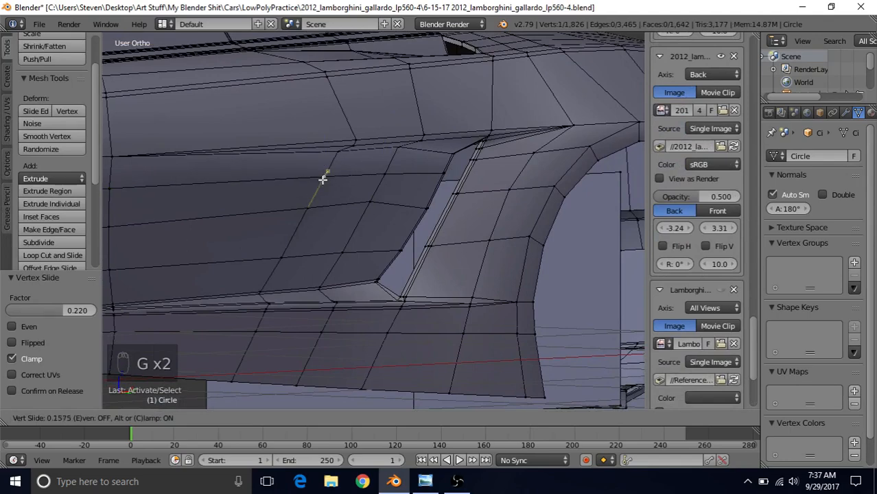
pyautogui.click(323, 179)
# Step: Slide the second-row vertices on both loops ahead of the vent downward, the front one by 0.138, and refine the rear one by about 0.07
pyautogui.rightClick(370, 202)
pyautogui.press('g')
pyautogui.press('g')
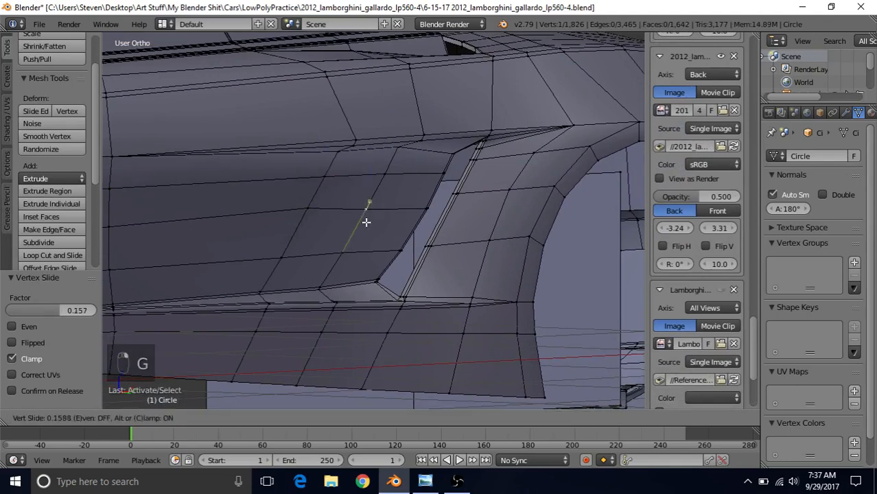
pyautogui.click(366, 222)
pyautogui.press('g')
pyautogui.press('g')
pyautogui.click(300, 227)
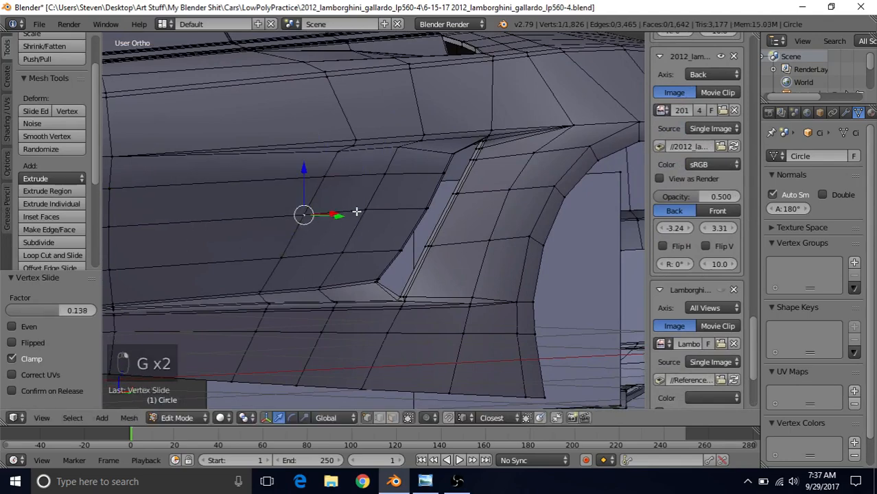
pyautogui.press('g')
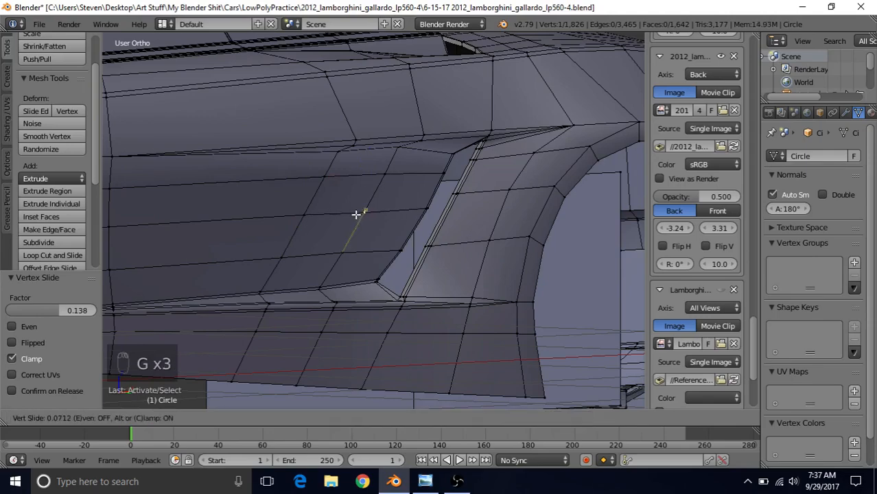
pyautogui.click(356, 214)
# Step: Examine the shaded body side around the rear vent from far and near
pyautogui.scroll(-6, 329, 241)
pyautogui.press('Tab')
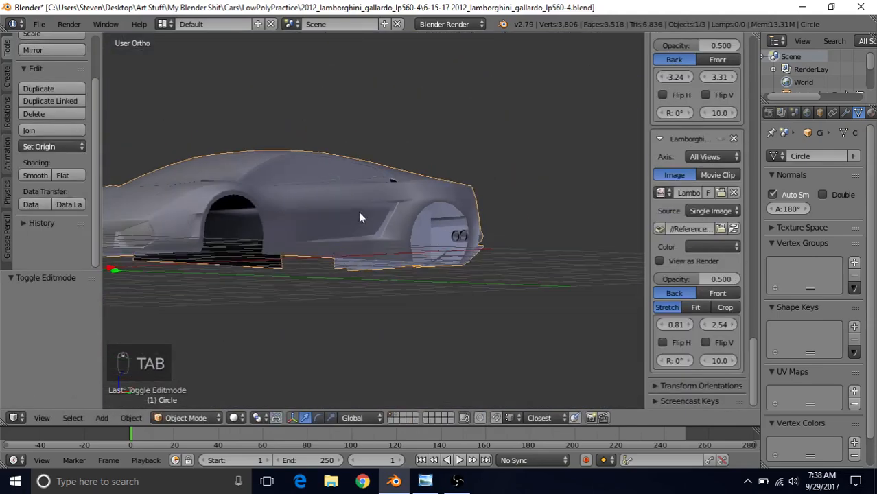
pyautogui.scroll(6, 357, 213)
pyautogui.press('Tab')
pyautogui.press('Tab')
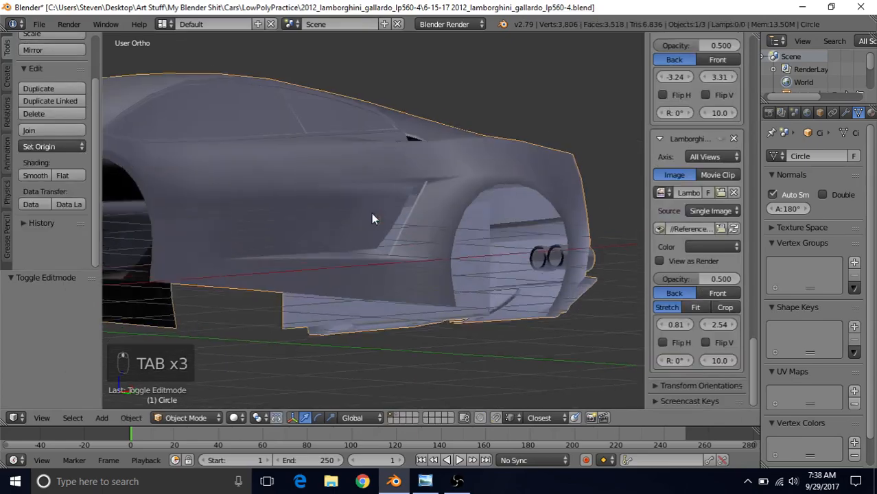
pyautogui.scroll(4, 370, 219)
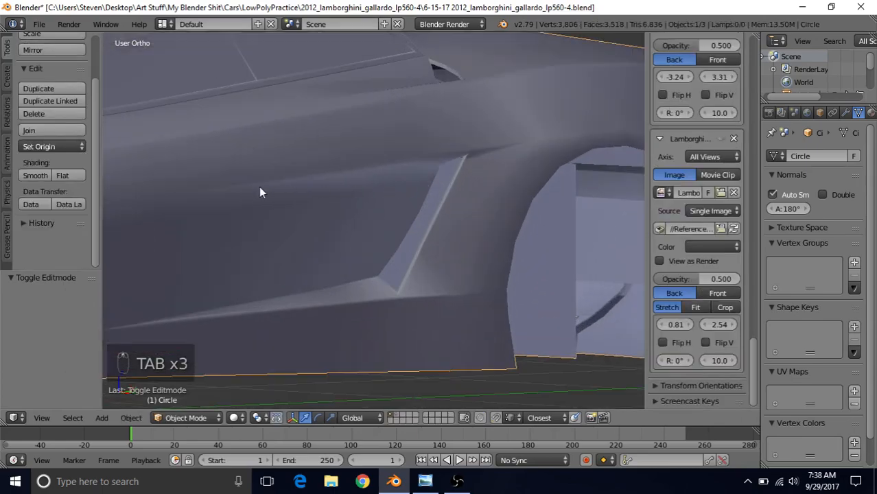
# Step: Subdivide the upper-row edges at the vent's front lip and on the two loops ahead of it with one cut
pyautogui.press('Tab')
pyautogui.moveTo(415, 195); pyautogui.dragTo(422, 356, button='middle')
pyautogui.keyDown('shift'); pyautogui.moveTo(468, 232); pyautogui.dragTo(395, 235, button='middle'); pyautogui.keyUp('shift')
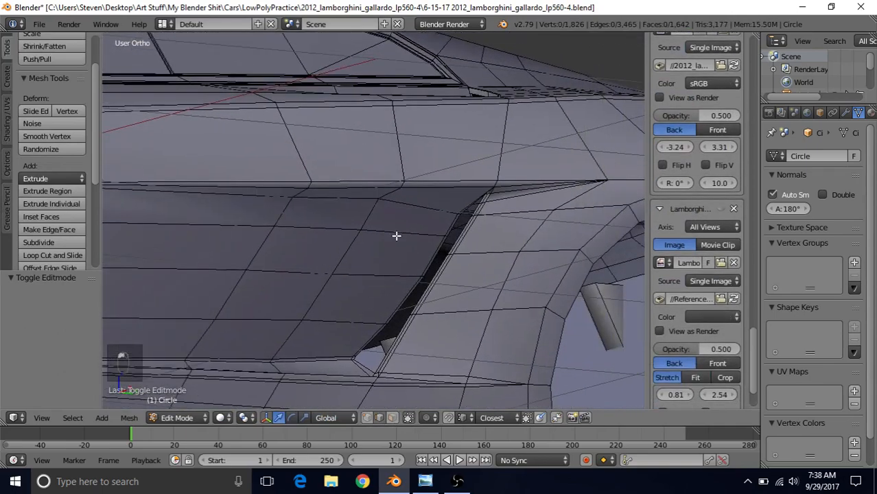
pyautogui.scroll(3, 396, 235)
pyautogui.rightClick(511, 227)
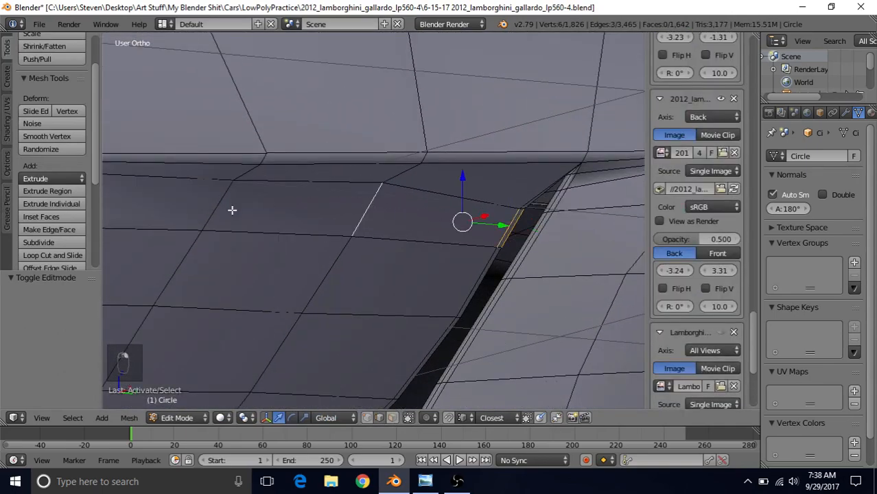
pyautogui.keyDown('shift'); pyautogui.rightClick(225, 199); pyautogui.keyUp('shift')
pyautogui.keyDown('shift'); pyautogui.scroll(-3, 225, 196); pyautogui.keyUp('shift')
pyautogui.scroll(-5, 225, 196)
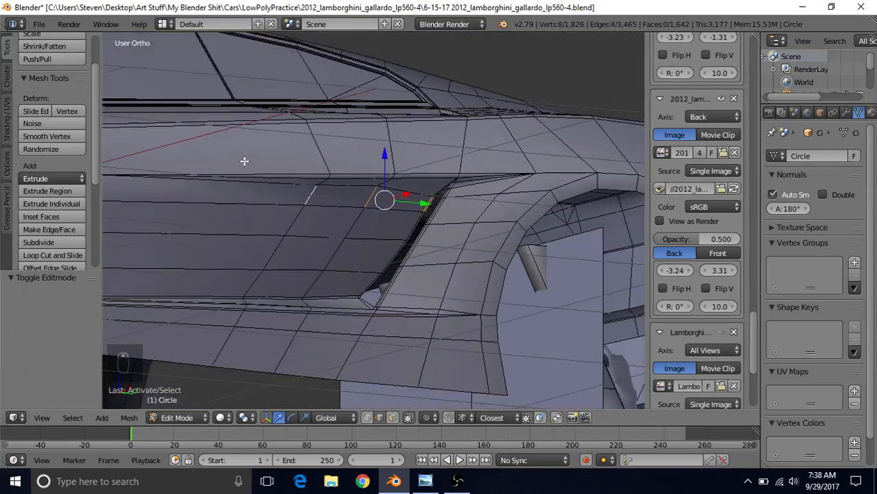
pyautogui.click(47, 236)
# Step: Edge-slide the new row of edges up toward the crease above the vent by a factor of 0.788
pyautogui.scroll(2, 227, 217)
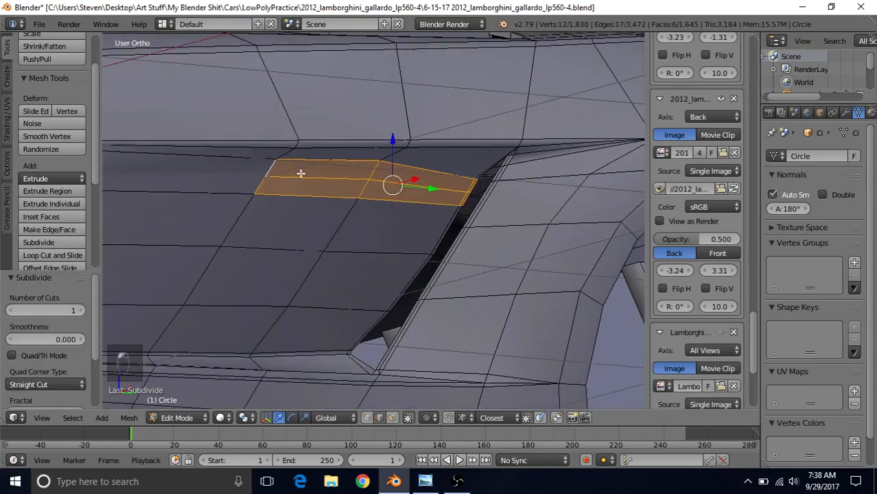
pyautogui.keyDown('alt'); pyautogui.rightClick(302, 171); pyautogui.keyUp('alt')
pyautogui.press('g')
pyautogui.press('g')
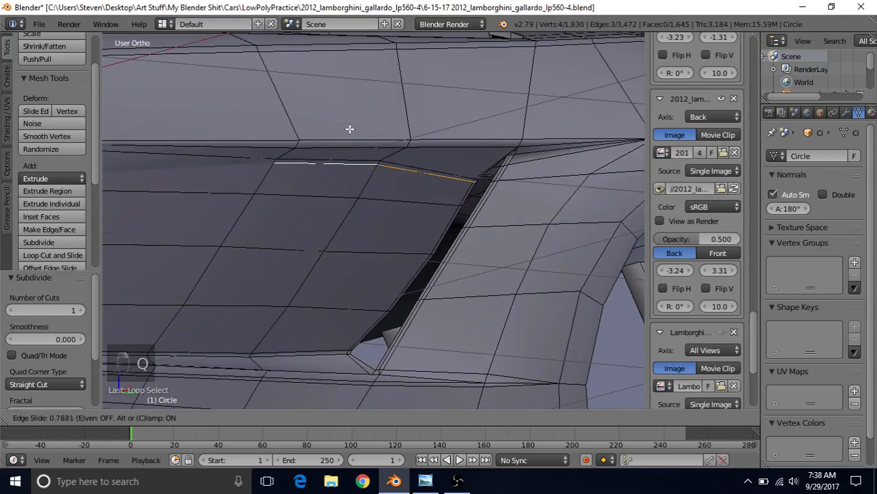
pyautogui.click(349, 128)
# Step: Connect the new row's front end vertex to the crease vertex on the door's vertical edge loop and check the shading
pyautogui.rightClick(273, 166)
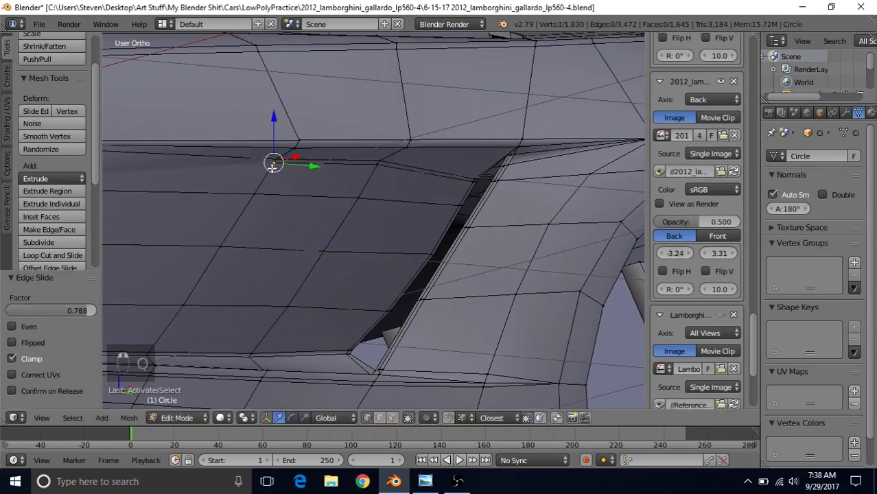
pyautogui.keyDown('shift'); pyautogui.moveTo(260, 120); pyautogui.dragTo(562, 132, button='middle'); pyautogui.keyUp('shift')
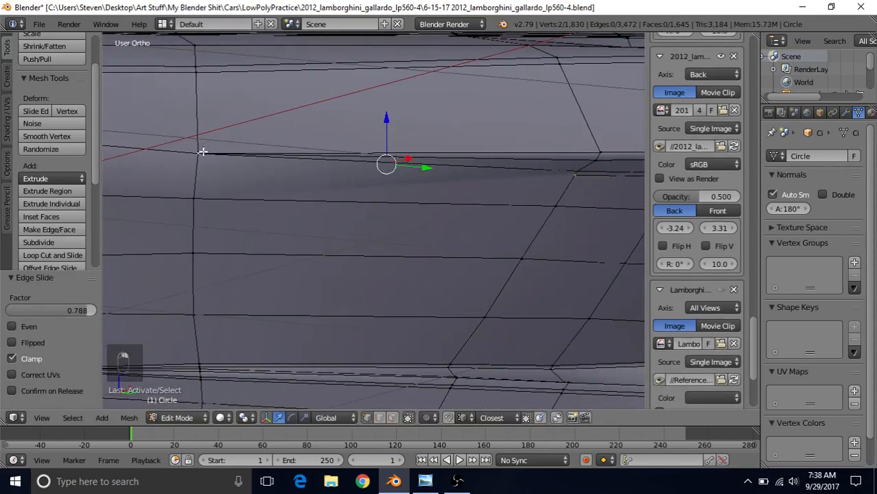
pyautogui.press('j')
pyautogui.scroll(-2, 458, 261)
pyautogui.press('Tab')
pyautogui.scroll(-5, 433, 266)
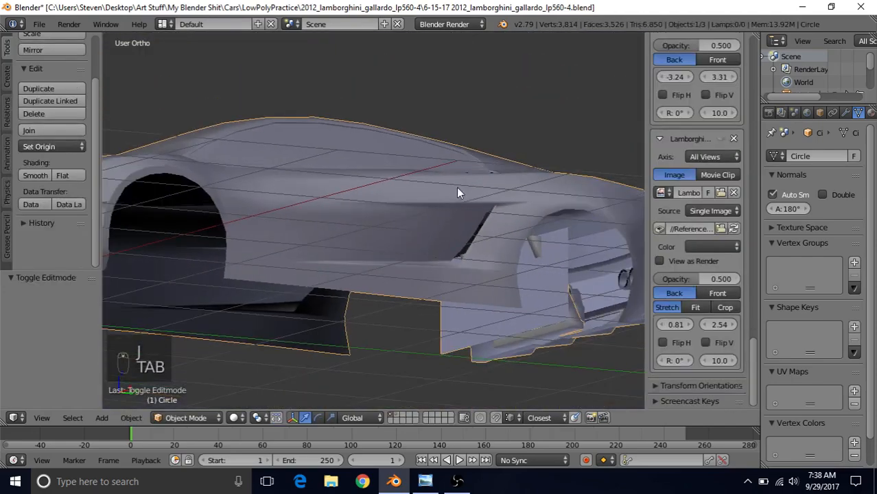
pyautogui.moveTo(457, 187); pyautogui.dragTo(463, 204, button='middle')
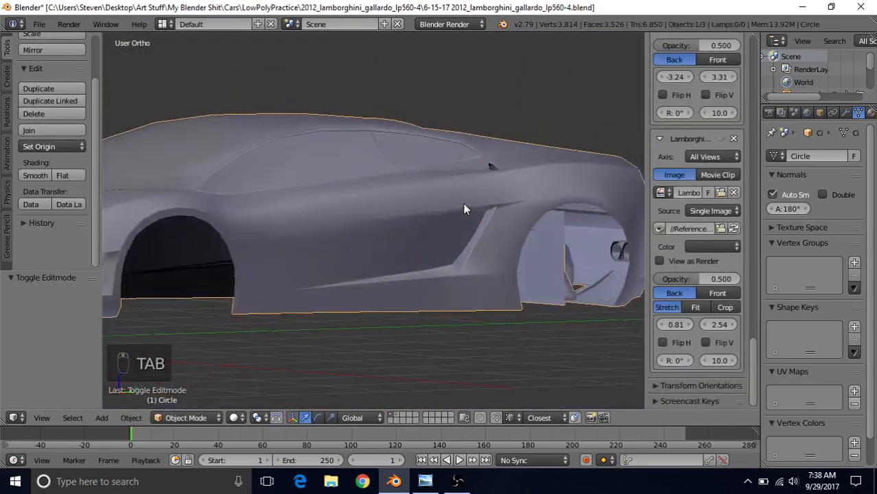
# Step: Examine the new edge row under the crease above the vent in both wireframe and shaded views
pyautogui.press('Tab')
pyautogui.scroll(8, 440, 187)
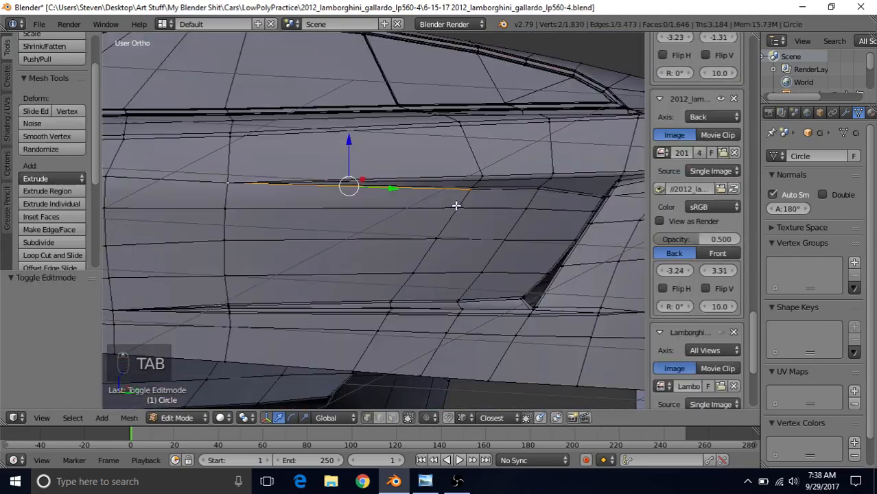
pyautogui.keyDown('shift'); pyautogui.moveTo(501, 208); pyautogui.dragTo(378, 216, button='middle'); pyautogui.keyUp('shift')
pyautogui.scroll(3, 377, 216)
pyautogui.scroll(-8, 445, 176)
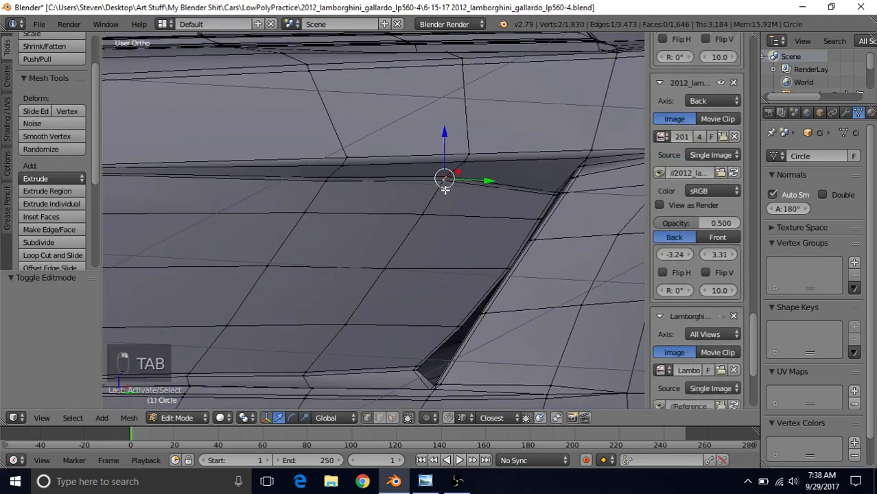
pyautogui.press('Tab')
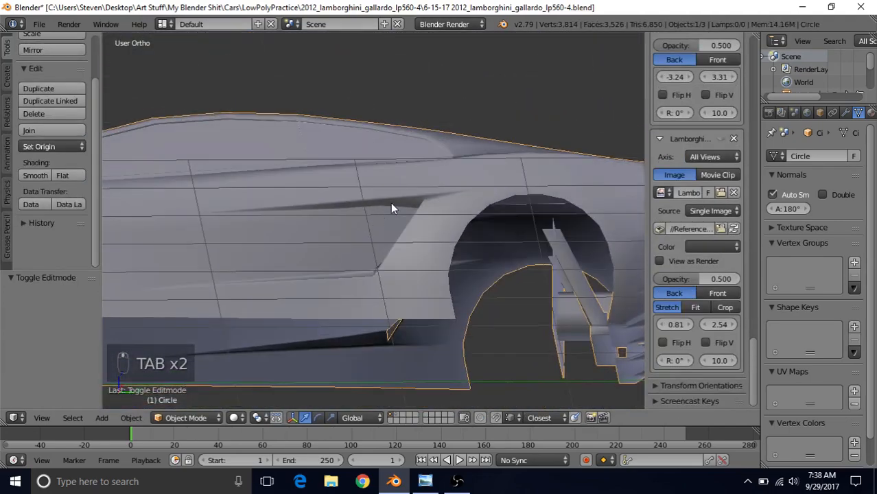
pyautogui.scroll(4, 387, 206)
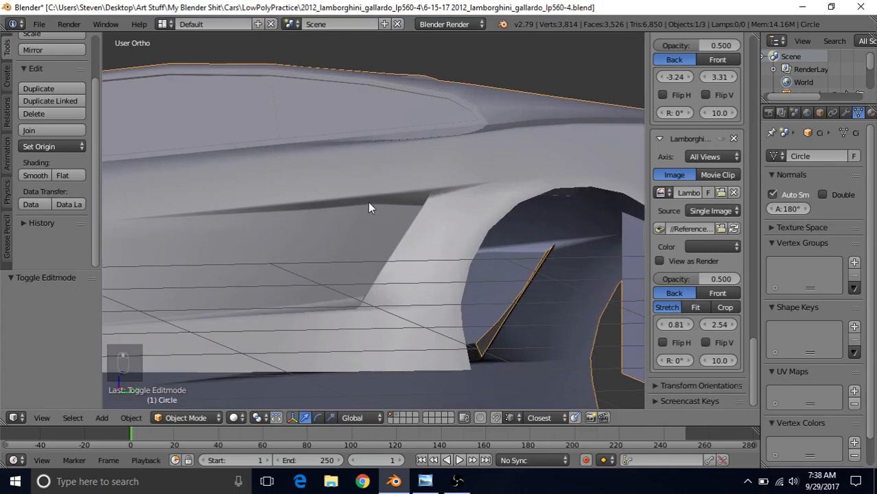
pyautogui.moveTo(396, 222); pyautogui.dragTo(458, 208, button='middle')
pyautogui.press('Tab')
pyautogui.scroll(4, 309, 251)
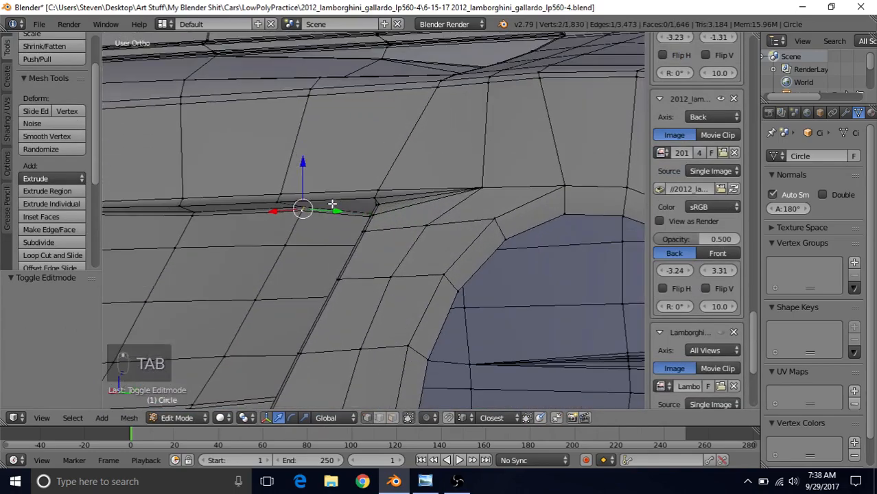
# Step: Lower the two selected vertices on the vent's upper front crease slightly, shift them sideways, and check the shading
pyautogui.moveTo(291, 162); pyautogui.dragTo(291, 171)
pyautogui.moveTo(262, 202); pyautogui.dragTo(254, 213, button='middle')
pyautogui.moveTo(243, 226); pyautogui.dragTo(256, 228)
pyautogui.press('Tab')
pyautogui.scroll(-4, 357, 221)
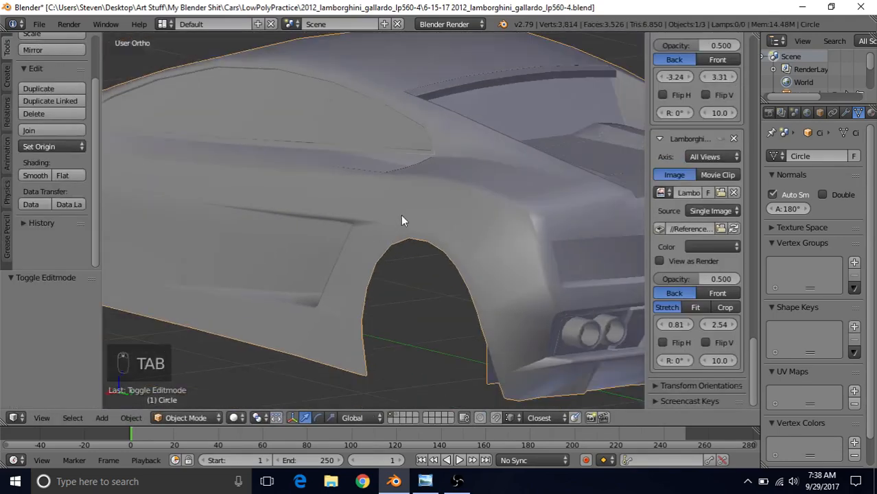
pyautogui.moveTo(401, 215); pyautogui.dragTo(470, 234, button='middle')
pyautogui.press('Tab')
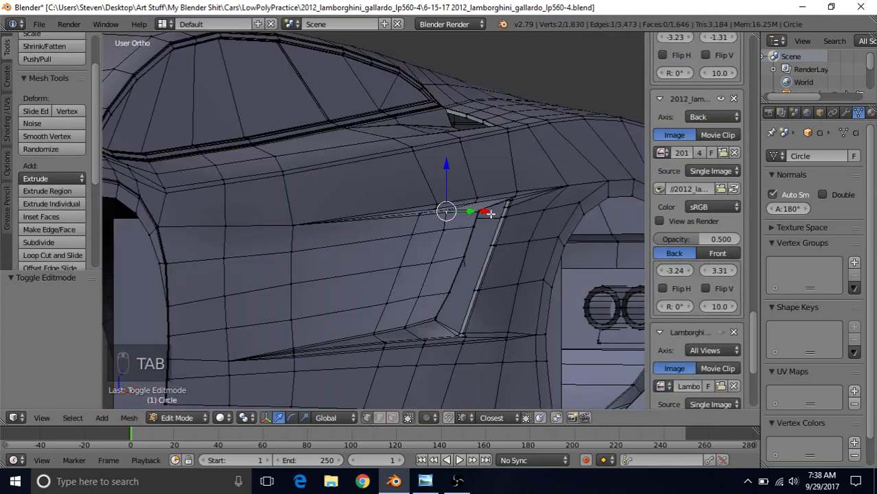
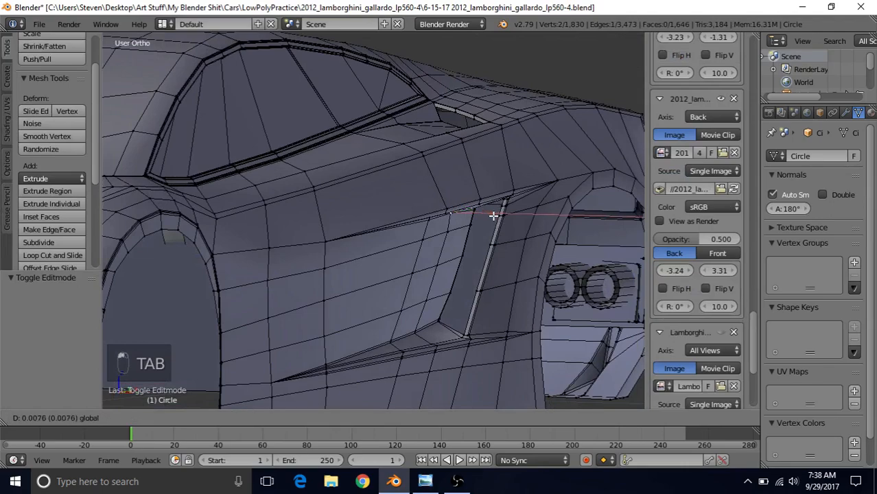
# Step: Move the same upper-crease vertices about 0.0076 along the X axis and inspect the shaded surface
pyautogui.press('Tab')
pyautogui.moveTo(488, 235); pyautogui.dragTo(354, 204, button='middle')
pyautogui.press('Tab')
pyautogui.scroll(5, 296, 199)
pyautogui.rightClick(297, 197)
pyautogui.press('Tab')
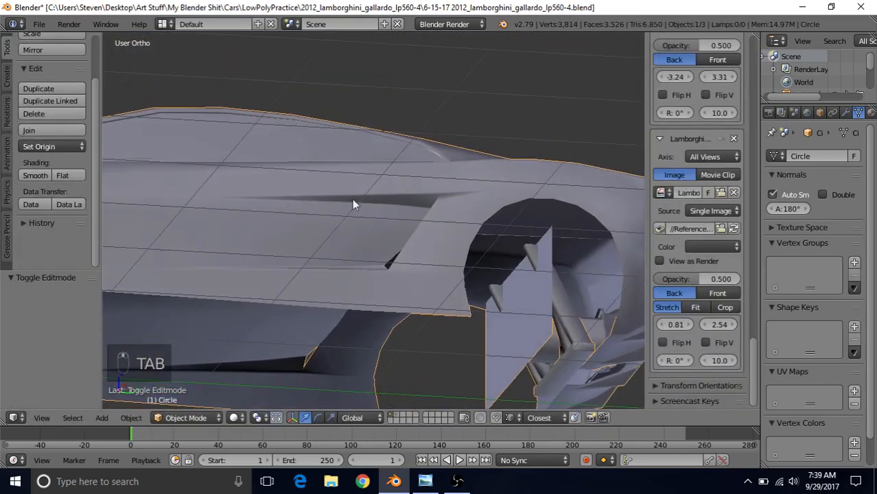
# Step: Select the crease vertices just ahead of the vent's upper corner and shift them about 0.0023 along X
pyautogui.moveTo(425, 218); pyautogui.dragTo(493, 192, button='middle')
pyautogui.scroll(3, 458, 210)
pyautogui.press('Tab')
pyautogui.rightClick(429, 194)
pyautogui.press('g')
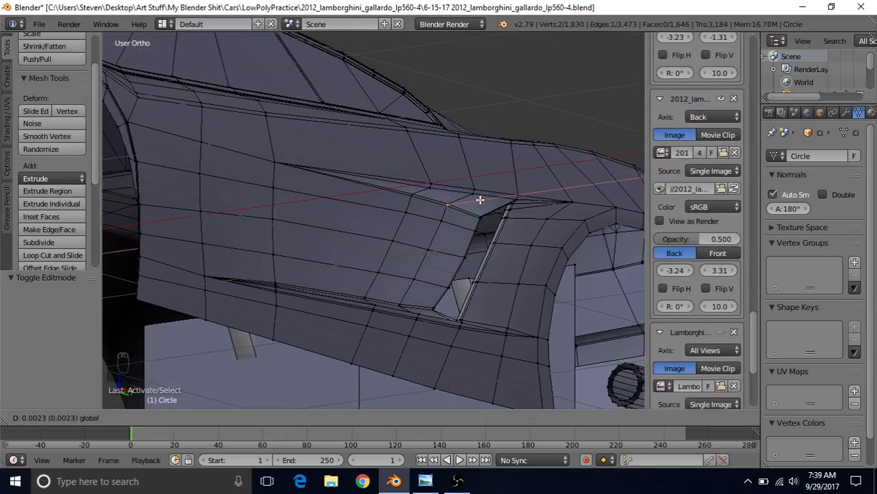
pyautogui.click(480, 200)
pyautogui.press('Tab')
pyautogui.moveTo(454, 239); pyautogui.dragTo(421, 210, button='middle')
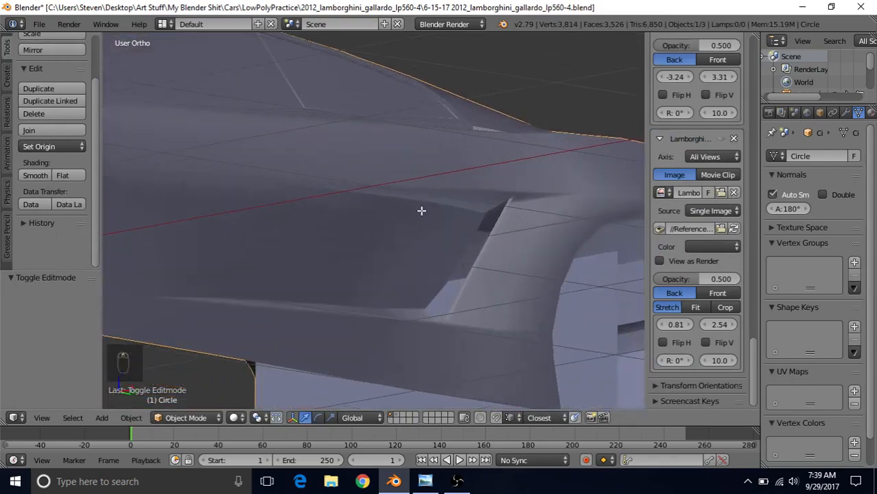
# Step: Move those upper-corner crease vertices by about -0.0057 along X and check the shading of the side panel
pyautogui.press('Tab')
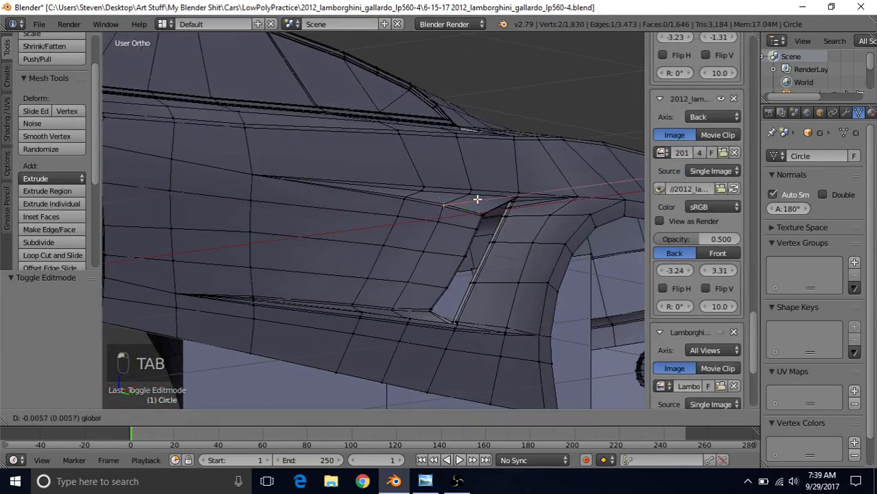
pyautogui.click(478, 200)
pyautogui.press('Tab')
pyautogui.scroll(-3, 474, 231)
pyautogui.moveTo(443, 216); pyautogui.dragTo(472, 255, button='middle')
pyautogui.press('Tab')
# Step: Compare the vent's lower corner with the white car's front and side reference photo
pyautogui.moveTo(417, 259); pyautogui.dragTo(355, 215, button='middle')
pyautogui.scroll(4, 388, 256)
pyautogui.scroll(3, 417, 271)
pyautogui.scroll(1, 374, 263)
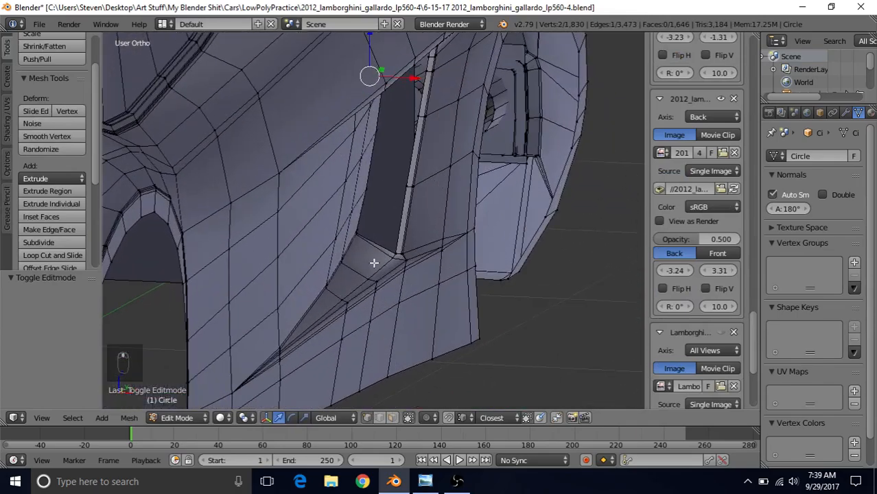
pyautogui.hotkey('alt', 'Tab')
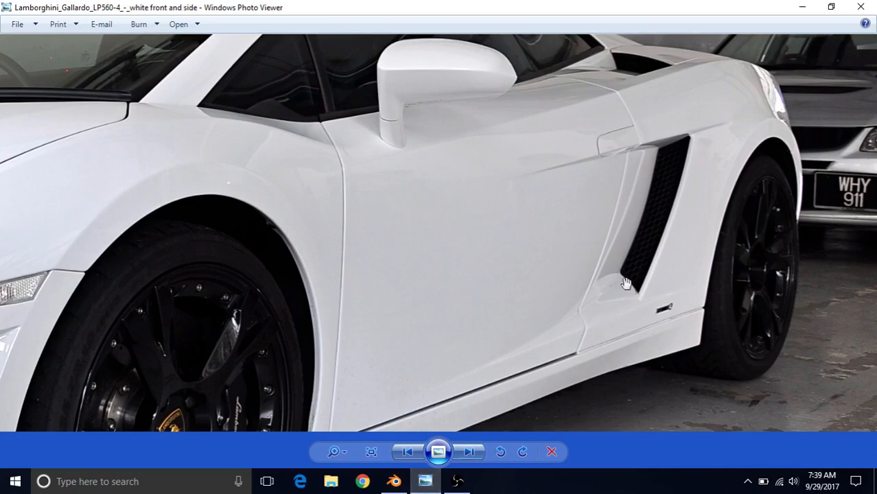
pyautogui.hotkey('alt', 'Tab')
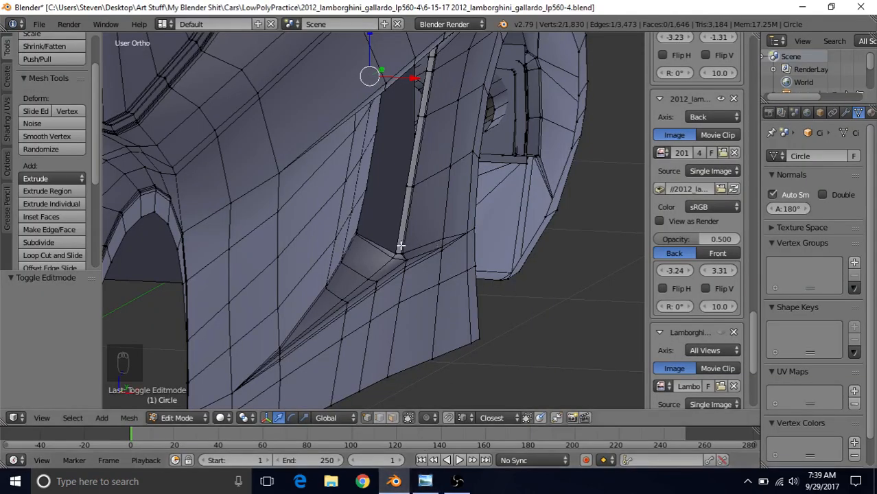
# Step: Add a loop cut with two cuts through the strip of faces leading into the vent's lower lip, left centered
pyautogui.scroll(1, 400, 246)
pyautogui.keyDown('shift'); pyautogui.moveTo(368, 253); pyautogui.dragTo(374, 198, button='middle'); pyautogui.keyUp('shift')
pyautogui.scroll(2, 374, 200)
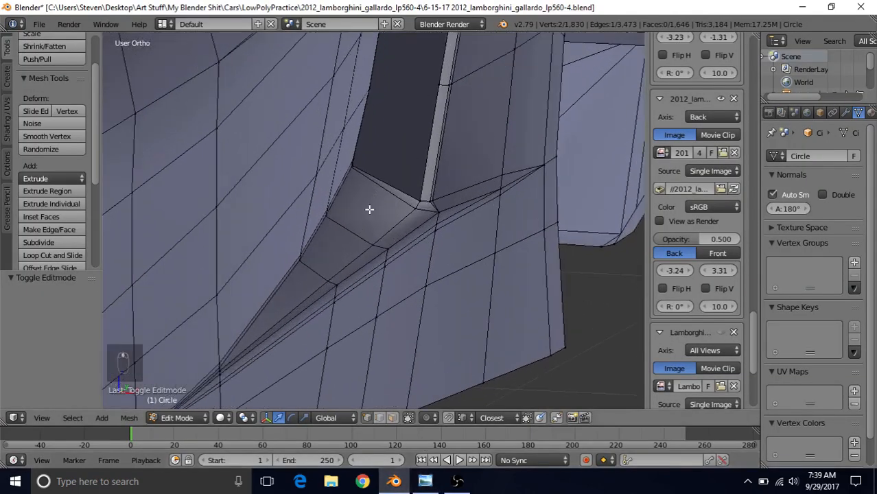
pyautogui.hotkey('ctrl', 'r')
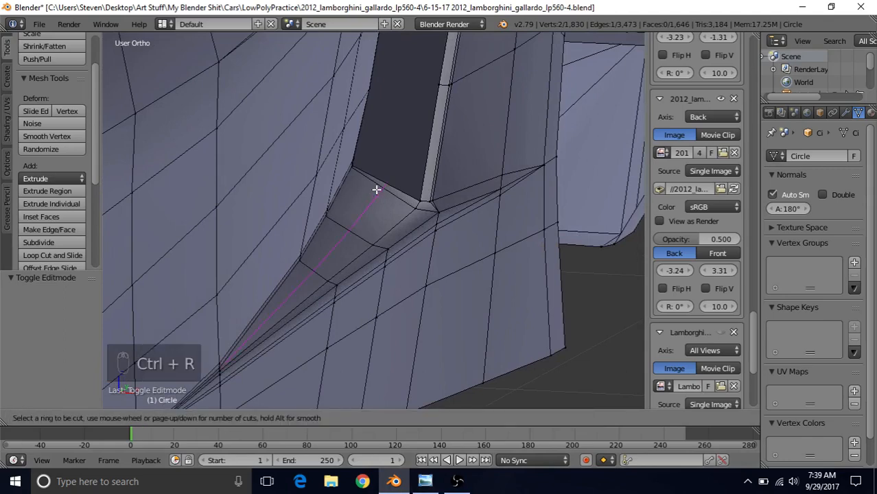
pyautogui.scroll(1, 376, 189)
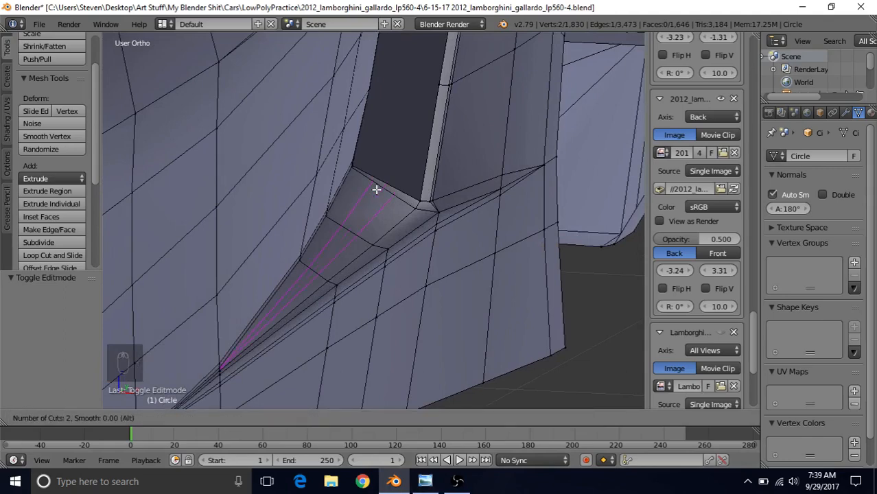
pyautogui.click(376, 189)
pyautogui.click(376, 189)
# Step: Raise each of the two new vertex pairs at the vent's lower lip along Z to round the edge
pyautogui.moveTo(316, 257); pyautogui.dragTo(275, 258, button='middle')
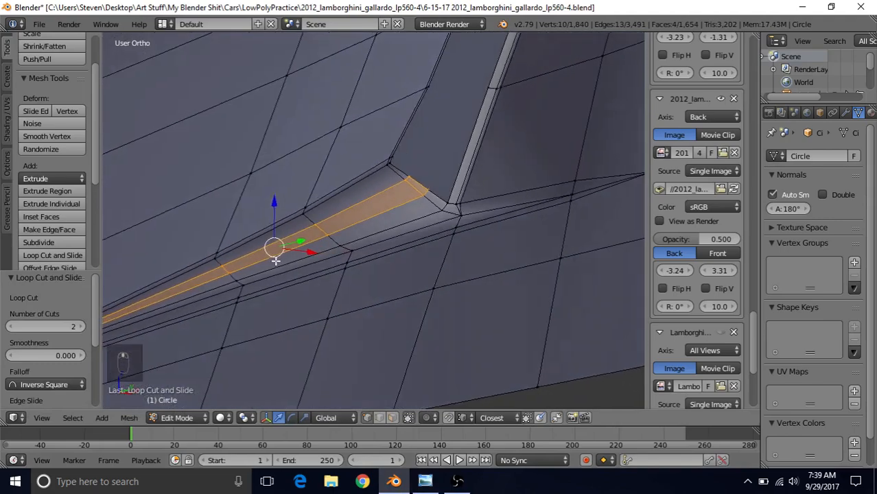
pyautogui.moveTo(410, 207); pyautogui.dragTo(441, 209, button='middle')
pyautogui.rightClick(393, 194)
pyautogui.keyDown('shift'); pyautogui.rightClick(394, 187); pyautogui.keyUp('shift')
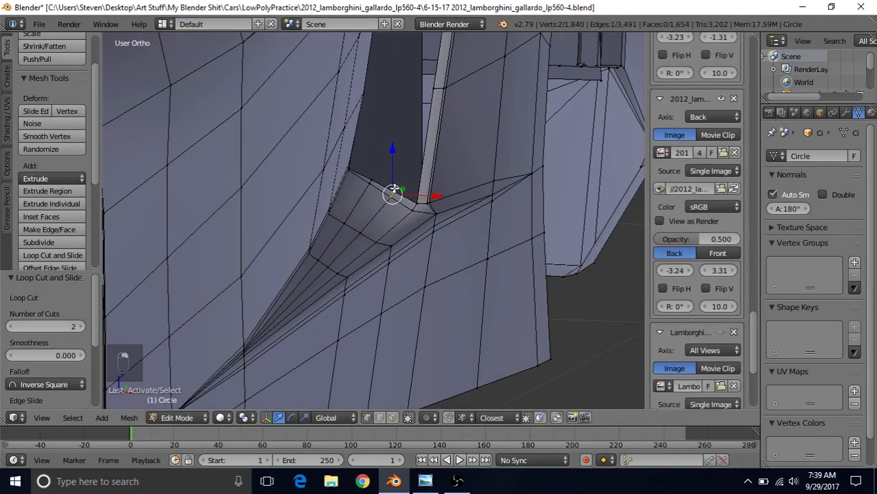
pyautogui.scroll(3, 394, 189)
pyautogui.moveTo(405, 135); pyautogui.dragTo(371, 110)
pyautogui.rightClick(377, 142)
pyautogui.keyDown('shift'); pyautogui.rightClick(367, 155); pyautogui.keyUp('shift')
pyautogui.click(366, 101)
pyautogui.press('Tab')
# Step: Lower the rear new vertex pair on the vent's lower lip by 0.003 along Z and check the shading
pyautogui.moveTo(392, 236); pyautogui.dragTo(397, 188, button='middle')
pyautogui.scroll(3, 414, 180)
pyautogui.press('Tab')
pyautogui.scroll(1, 397, 188)
pyautogui.rightClick(408, 178)
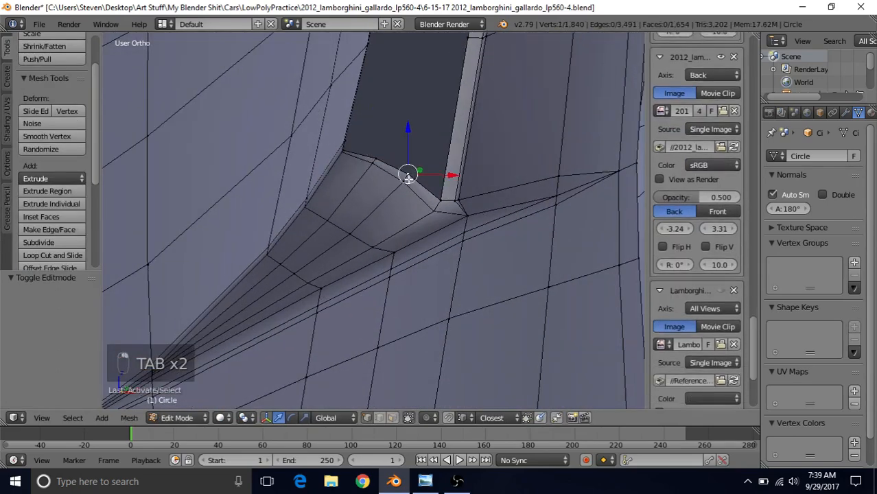
pyautogui.keyDown('shift'); pyautogui.rightClick(406, 182); pyautogui.keyUp('shift')
pyautogui.moveTo(406, 138); pyautogui.dragTo(407, 142)
pyautogui.rightClick(375, 159)
pyautogui.keyDown('shift'); pyautogui.rightClick(375, 164); pyautogui.keyUp('shift')
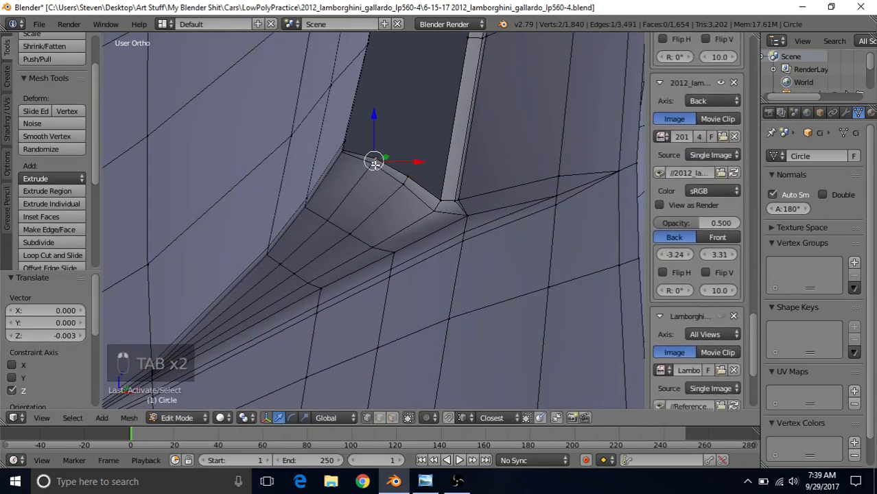
pyautogui.press('Tab')
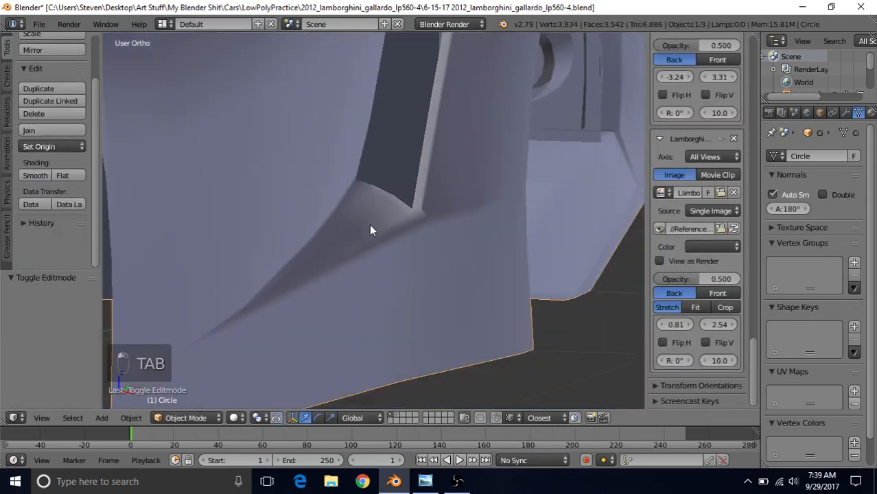
pyautogui.moveTo(369, 230); pyautogui.dragTo(401, 180, button='middle')
pyautogui.scroll(-3, 408, 177)
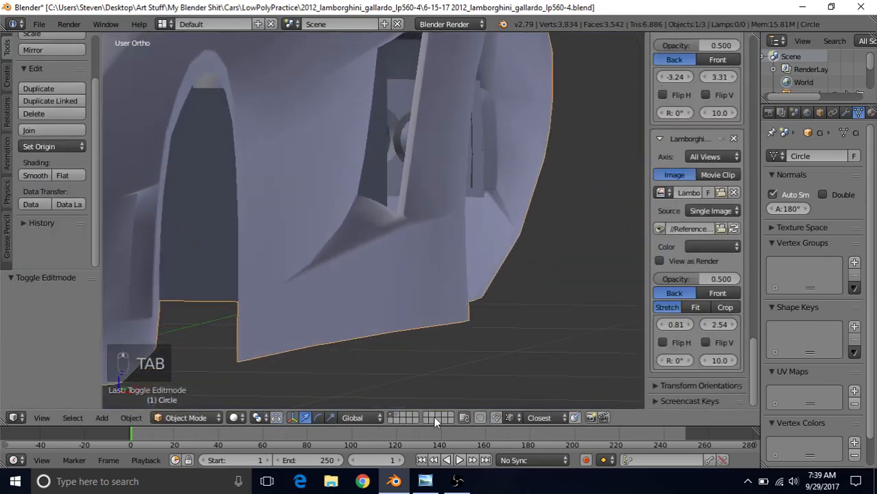
# Step: After checking the reference photo, select the four vertices at the vent's lower front corner, raise them, and shift them 0.005 along X
pyautogui.click(426, 481)
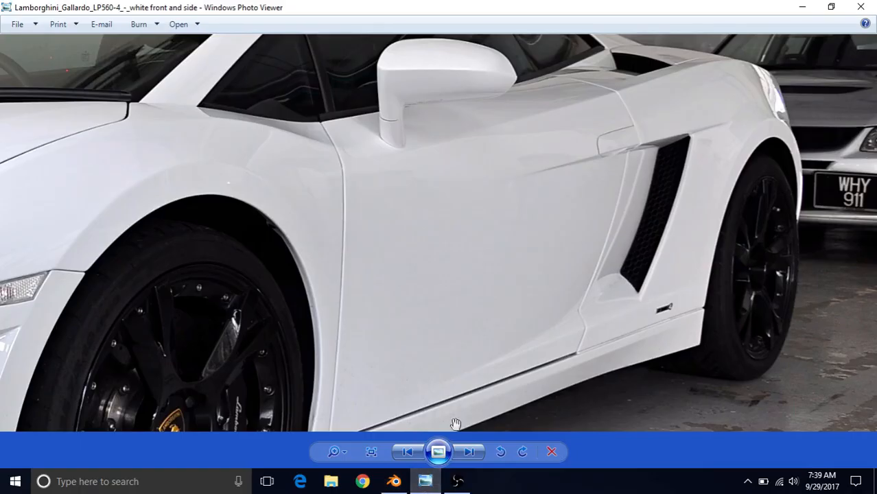
pyautogui.click(394, 481)
pyautogui.scroll(4, 390, 226)
pyautogui.press('Tab')
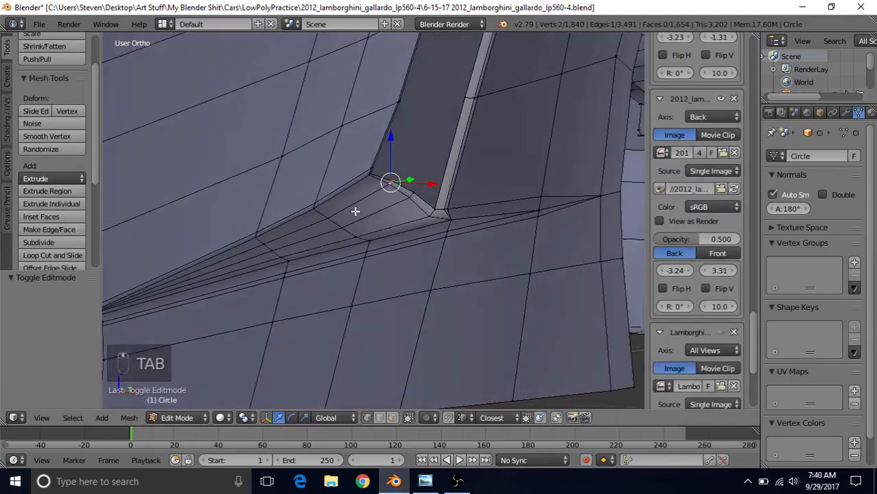
pyautogui.scroll(1, 355, 211)
pyautogui.rightClick(374, 166)
pyautogui.press('c')
pyautogui.click(376, 162)
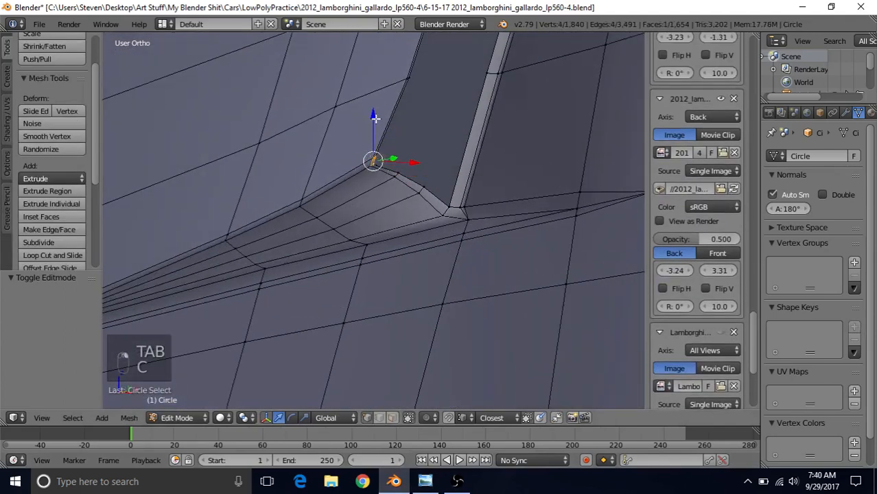
pyautogui.moveTo(375, 118); pyautogui.dragTo(370, 104)
pyautogui.moveTo(410, 157); pyautogui.dragTo(415, 156)
# Step: Raise the lower lip's front new vertex pair 0.004 along Z, adjust the next one vertically, and check the shading
pyautogui.rightClick(397, 171)
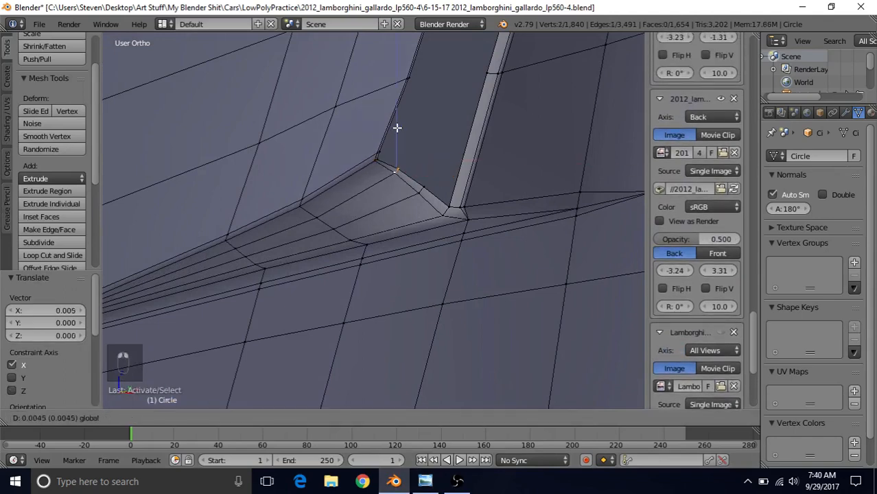
pyautogui.rightClick(416, 149)
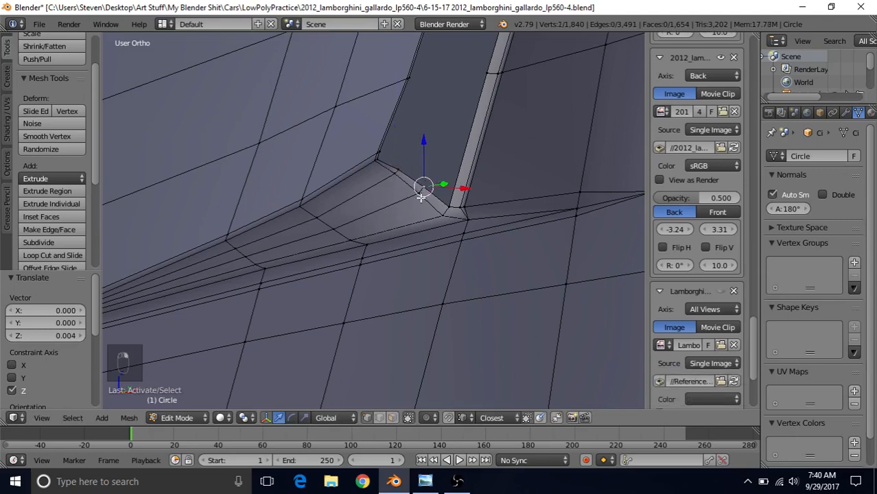
pyautogui.moveTo(419, 143); pyautogui.dragTo(420, 143)
pyautogui.press('Tab')
pyautogui.scroll(-7, 378, 212)
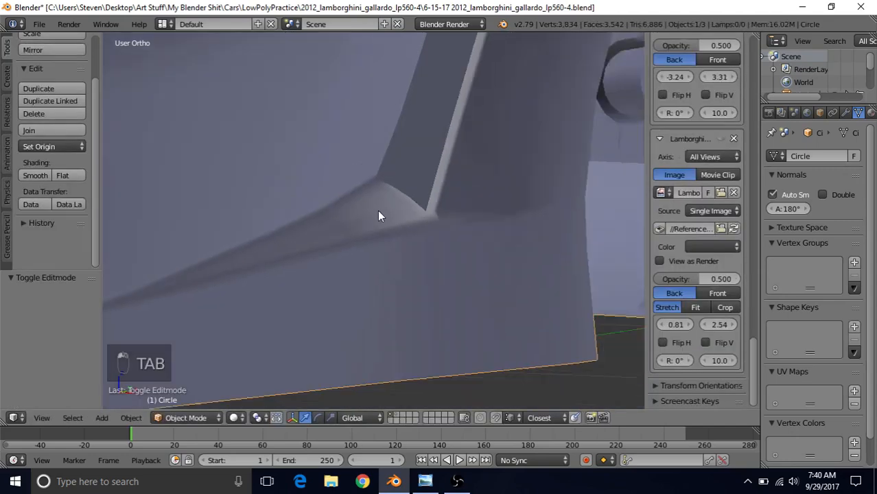
pyautogui.moveTo(430, 143); pyautogui.dragTo(310, 226, button='middle')
pyautogui.press('Tab')
pyautogui.press('Tab')
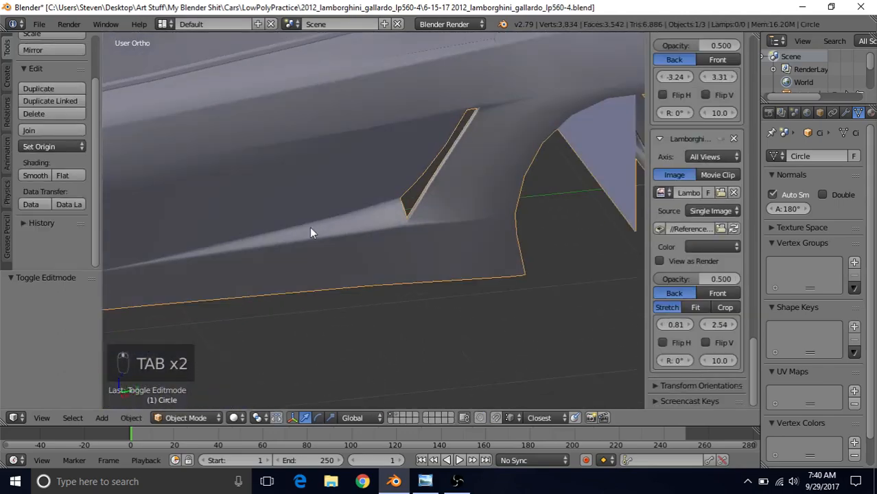
pyautogui.moveTo(373, 222)
pyautogui.mouseDown(button='middle')
pyautogui.moveTo(313, 218)
pyautogui.moveTo(356, 224)
pyautogui.mouseUp(button='middle')
# Step: Connect the upper new loop's front end vertex to the lower crease's tip vertex on the next vertical edge loop forward
pyautogui.press('Tab')
pyautogui.scroll(7, 355, 225)
pyautogui.keyDown('shift'); pyautogui.moveTo(233, 211); pyautogui.dragTo(467, 217, button='middle'); pyautogui.keyUp('shift')
pyautogui.scroll(3, 317, 239)
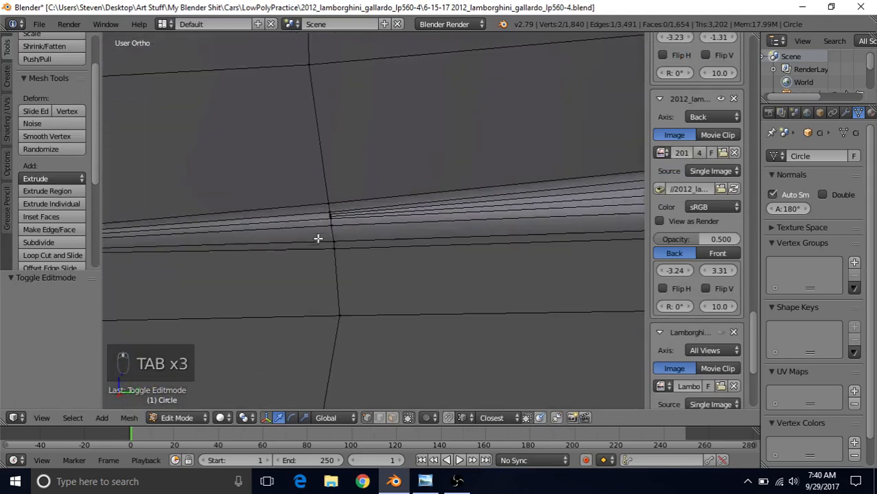
pyautogui.scroll(3, 297, 240)
pyautogui.keyDown('shift'); pyautogui.moveTo(291, 238); pyautogui.dragTo(478, 220, button='middle'); pyautogui.keyUp('shift')
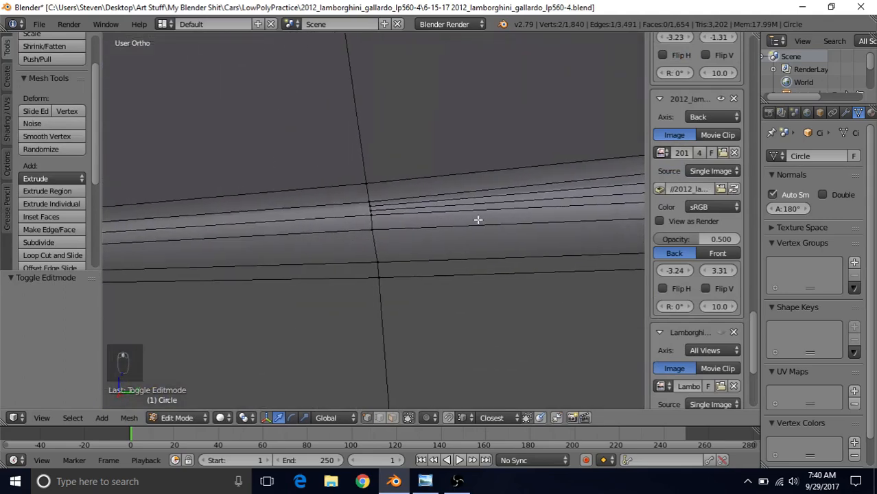
pyautogui.rightClick(368, 206)
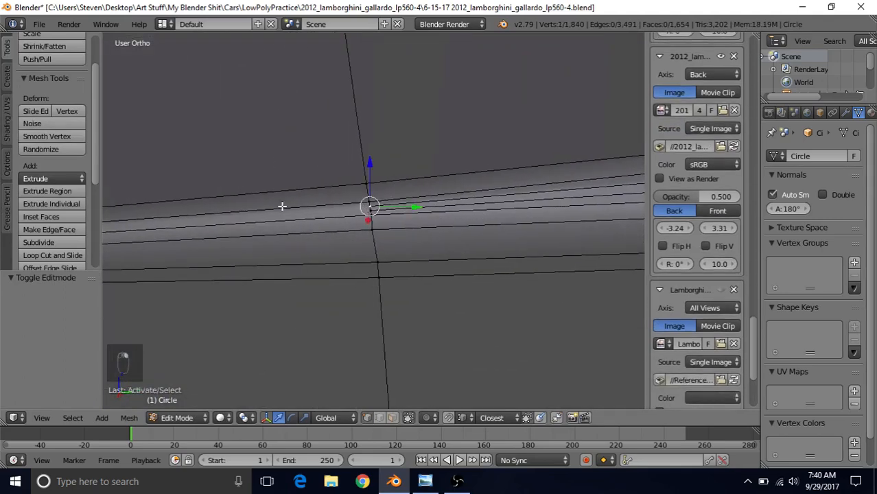
pyautogui.moveTo(282, 206); pyautogui.dragTo(471, 192, button='middle')
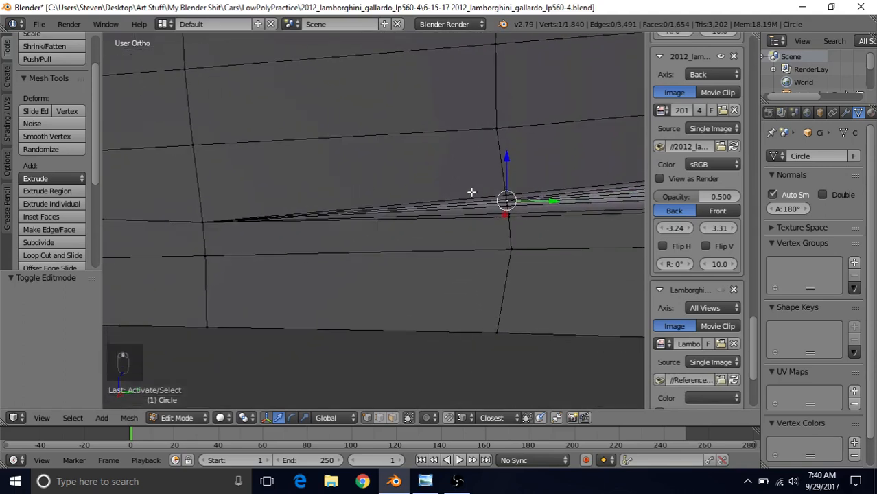
pyautogui.press('j')
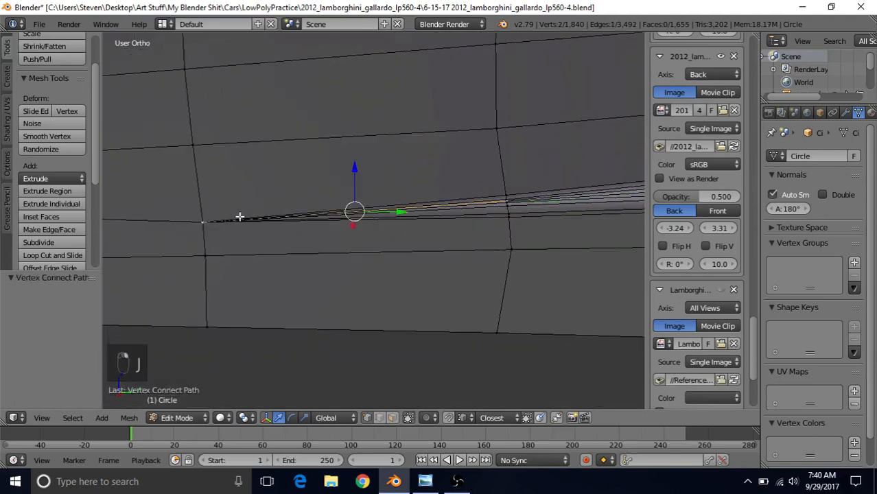
# Step: Connect the second new loop's front end vertex to the same crease tip vertex and check the shading
pyautogui.moveTo(378, 237); pyautogui.dragTo(234, 235, button='middle')
pyautogui.rightClick(155, 228)
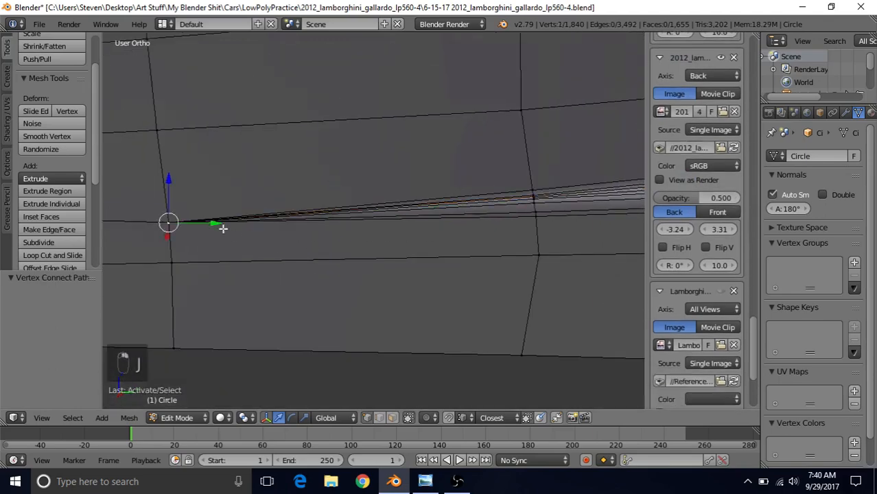
pyautogui.keyDown('shift'); pyautogui.moveTo(464, 228); pyautogui.dragTo(299, 249, button='middle'); pyautogui.keyUp('shift')
pyautogui.scroll(10, 301, 255)
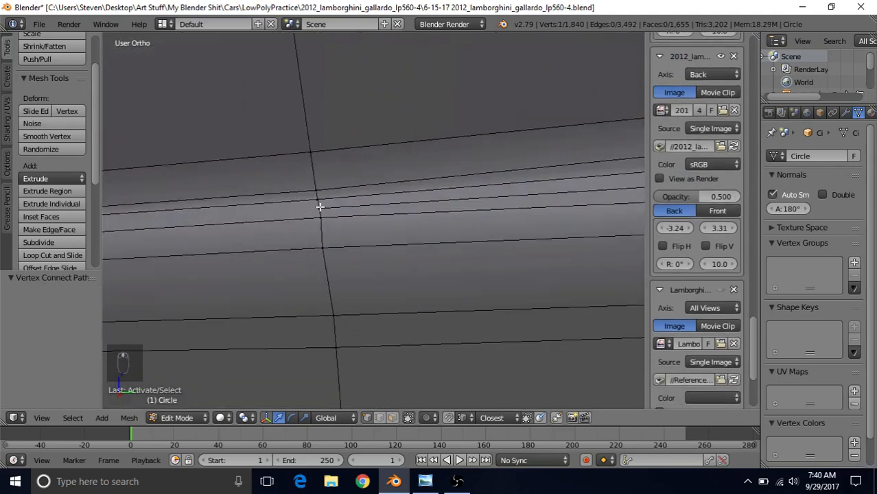
pyautogui.press('j')
pyautogui.scroll(-6, 371, 261)
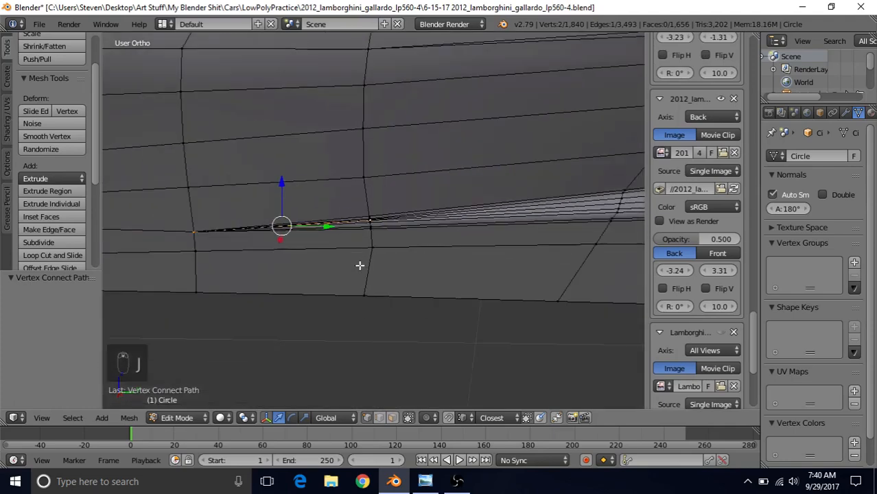
pyautogui.scroll(-3, 425, 227)
pyautogui.press('Tab')
pyautogui.moveTo(404, 241); pyautogui.dragTo(392, 210, button='middle')
pyautogui.press('Tab')
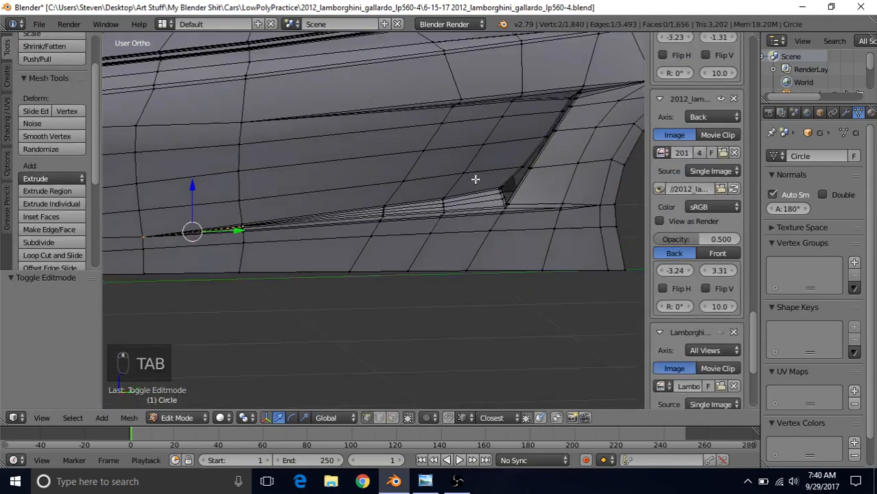
# Step: Add two evenly spaced loop cuts through the narrow face strip just above the side vent's upper edge
pyautogui.moveTo(475, 180); pyautogui.dragTo(508, 180, button='middle')
pyautogui.keyDown('shift'); pyautogui.moveTo(439, 200); pyautogui.dragTo(316, 260, button='middle'); pyautogui.keyUp('shift')
pyautogui.moveTo(370, 124); pyautogui.dragTo(390, 173, button='middle')
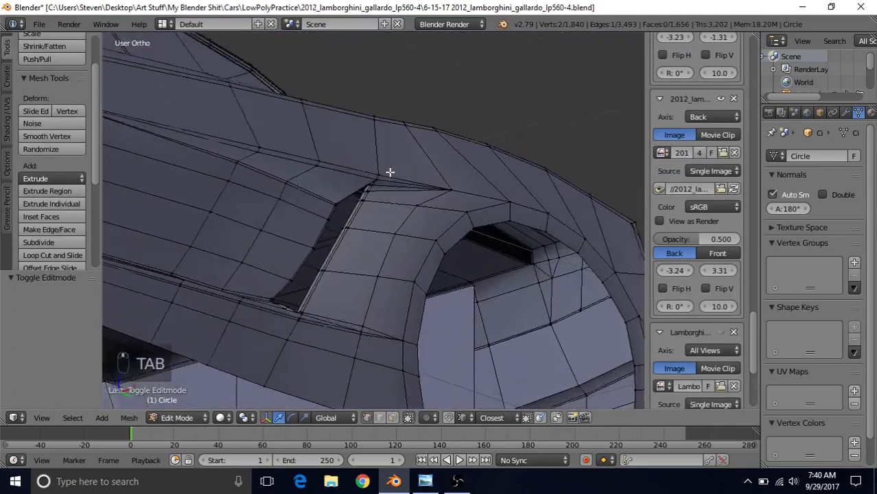
pyautogui.scroll(2, 372, 185)
pyautogui.keyDown('shift'); pyautogui.moveTo(344, 190); pyautogui.dragTo(384, 232, button='middle'); pyautogui.keyUp('shift')
pyautogui.scroll(1, 384, 231)
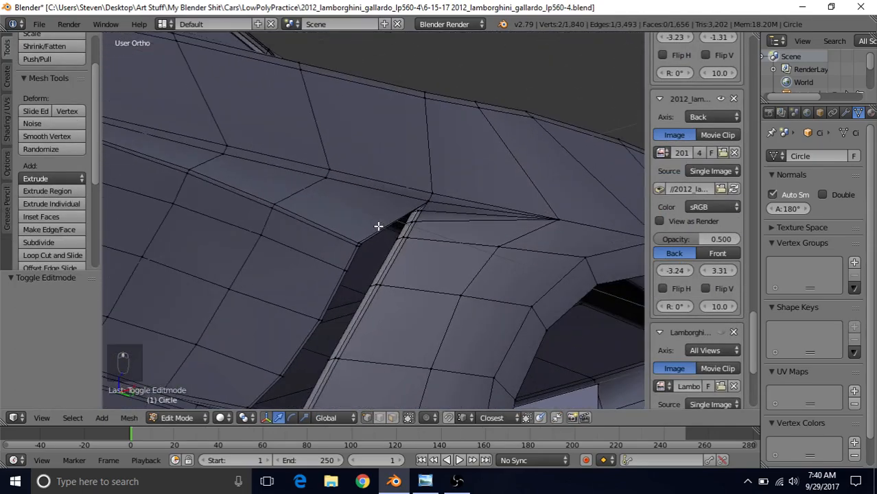
pyautogui.hotkey('ctrl', 'r')
pyautogui.scroll(2, 377, 225)
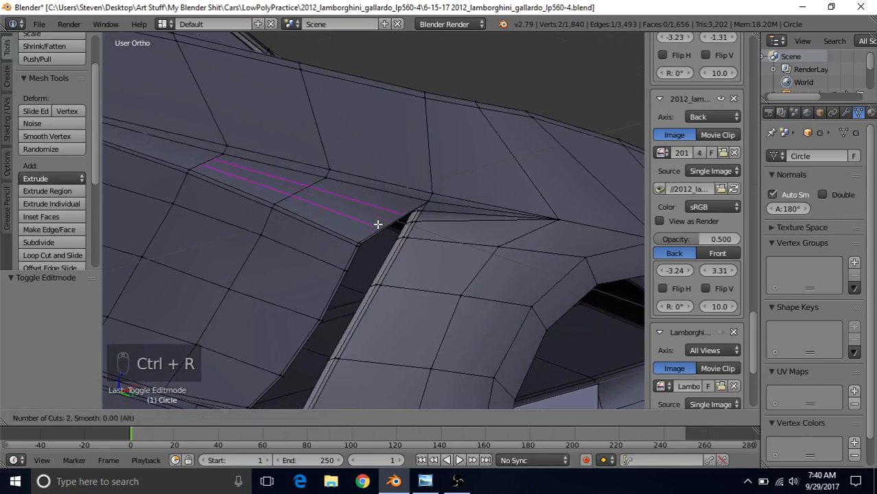
pyautogui.click(378, 224)
pyautogui.rightClick(377, 224)
# Step: Subdivide the vent opening's sloping upper inner edge with two cuts
pyautogui.scroll(5, 377, 225)
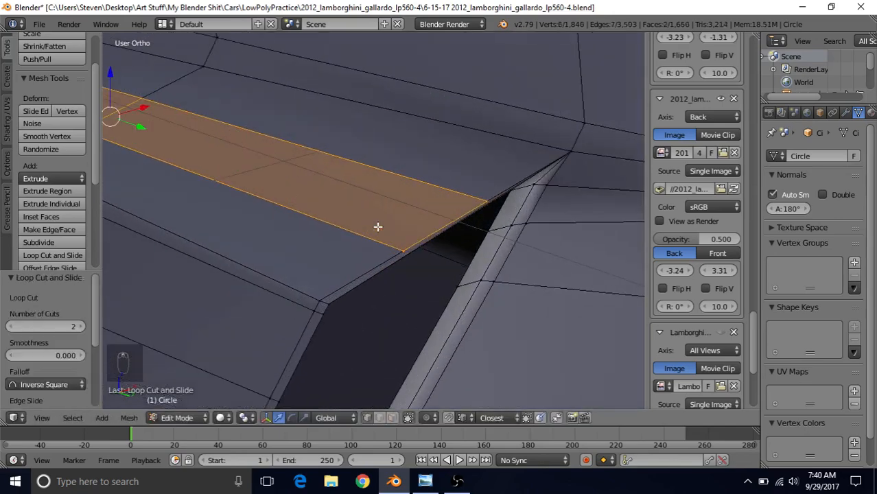
pyautogui.scroll(1, 377, 226)
pyautogui.moveTo(458, 255)
pyautogui.mouseDown(button='middle')
pyautogui.moveTo(473, 262)
pyautogui.moveTo(462, 259)
pyautogui.mouseUp(button='middle')
pyautogui.rightClick(154, 116)
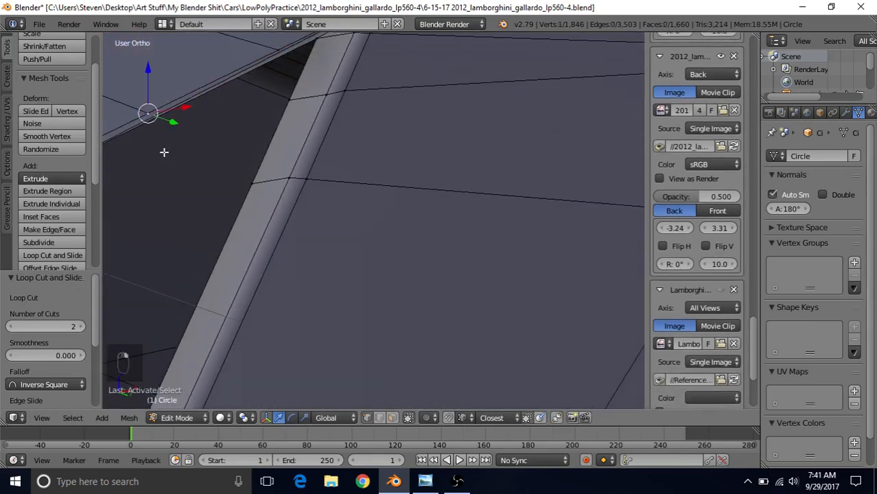
pyautogui.moveTo(165, 151); pyautogui.dragTo(479, 239, button='middle')
pyautogui.press('KP_Decimal')
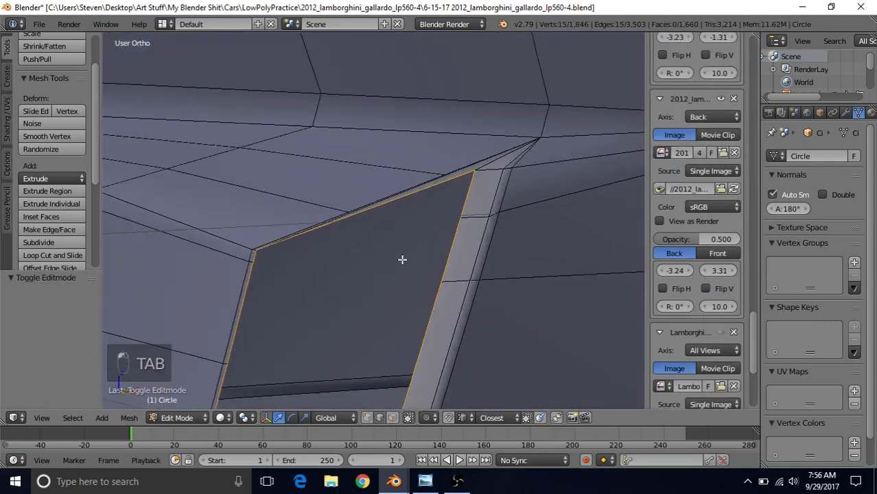
pyautogui.moveTo(402, 260); pyautogui.dragTo(392, 225, button='middle')
pyautogui.rightClick(385, 203)
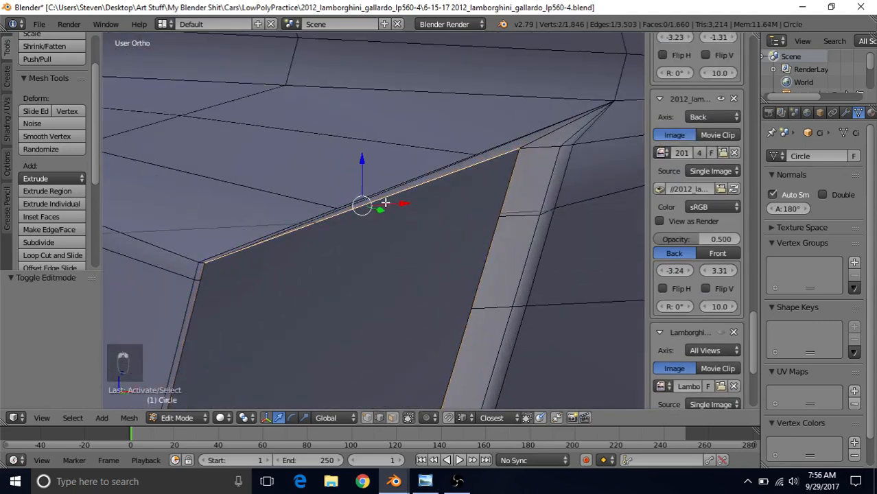
pyautogui.click(71, 242)
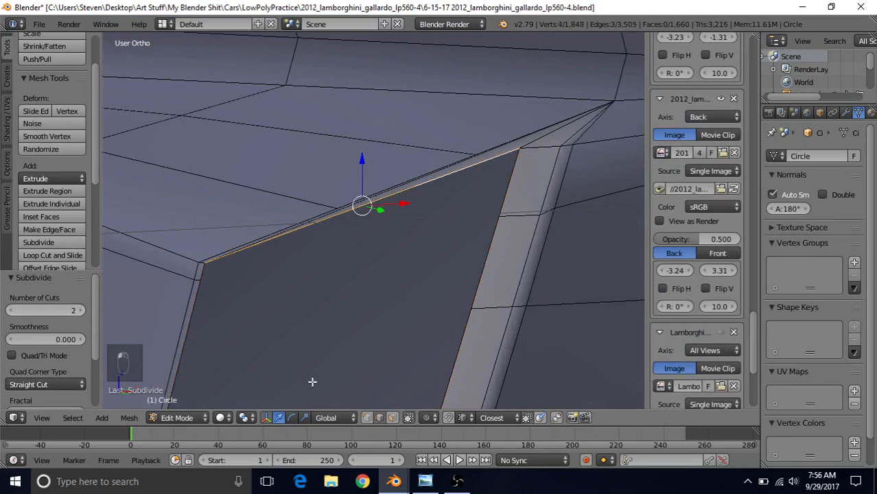
pyautogui.scroll(3, 367, 310)
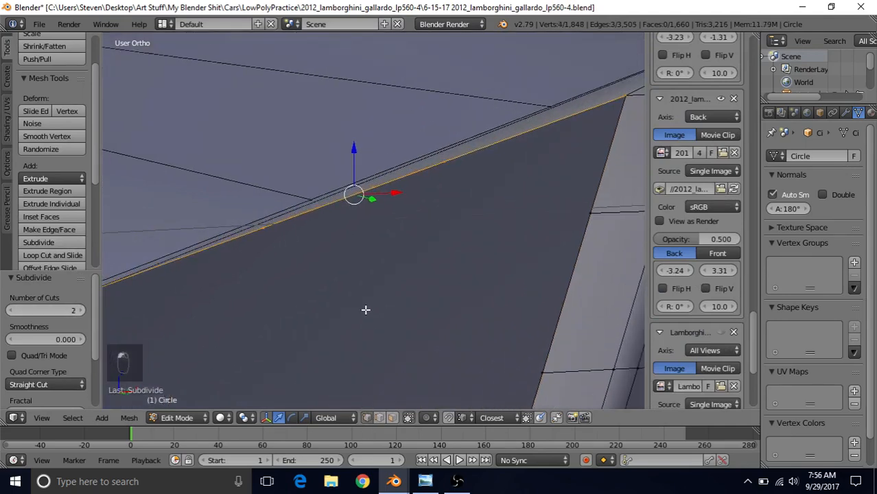
# Step: Connect the upper inner edge's two new vertices to the corresponding end vertices of the new loops above
pyautogui.rightClick(450, 159)
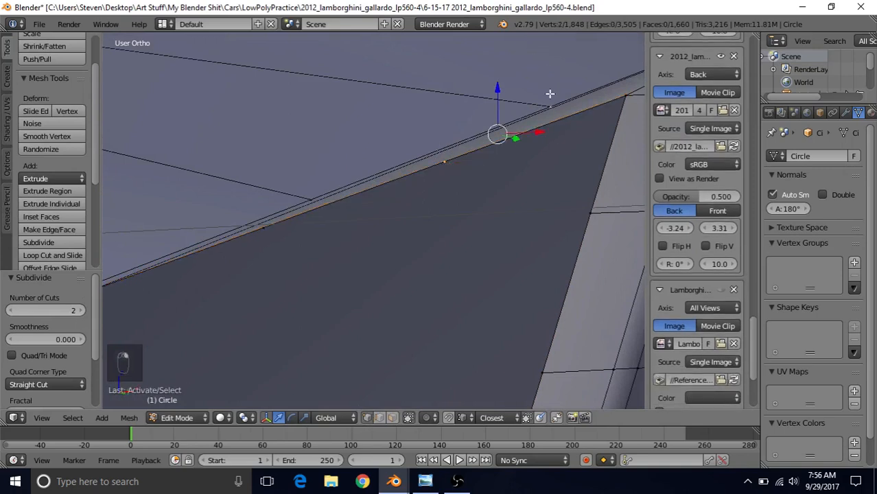
pyautogui.press('j')
pyautogui.rightClick(268, 229)
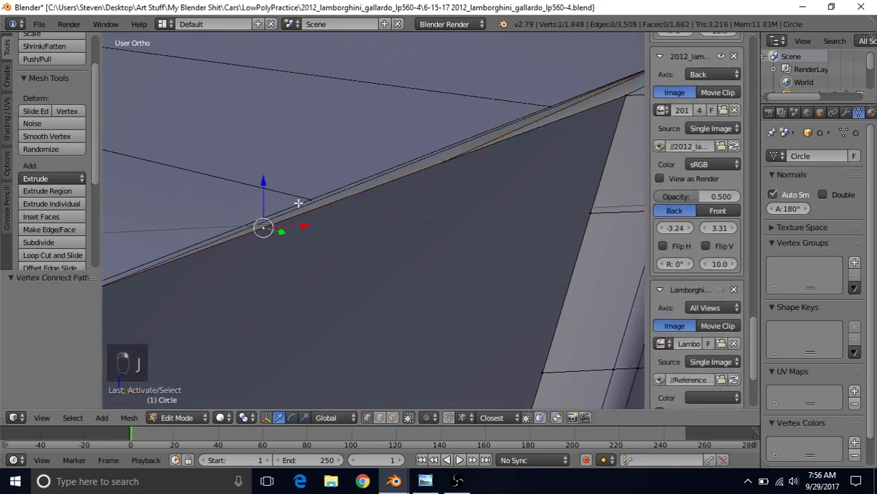
pyautogui.press('j')
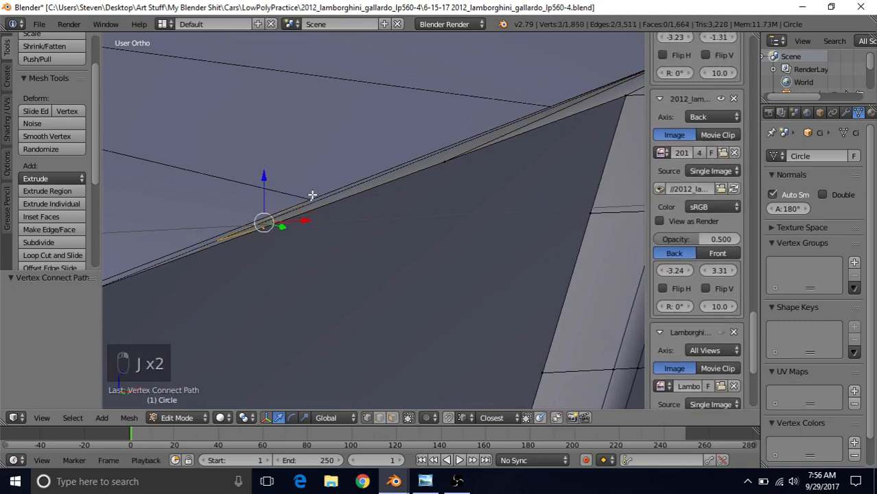
# Step: Slide the front connection's middle vertex by a factor of 0.095 and its loop-end vertex by 0.214 to line them up
pyautogui.rightClick(219, 237)
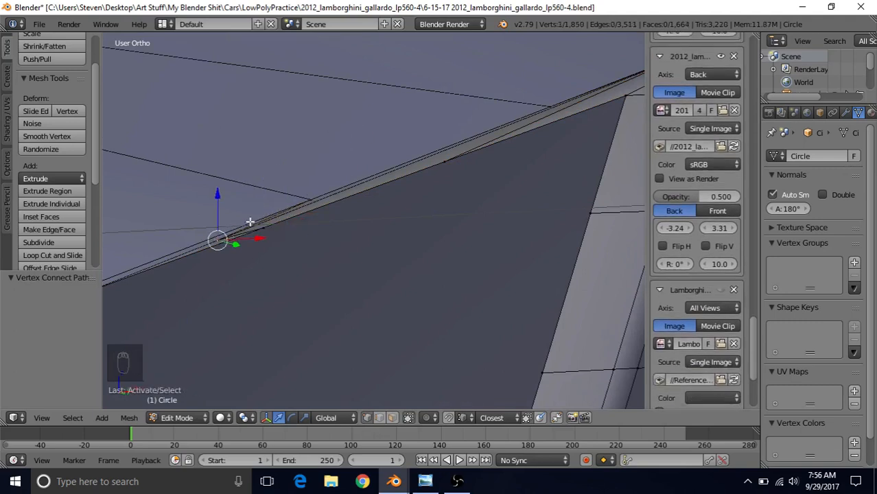
pyautogui.press('g')
pyautogui.press('g')
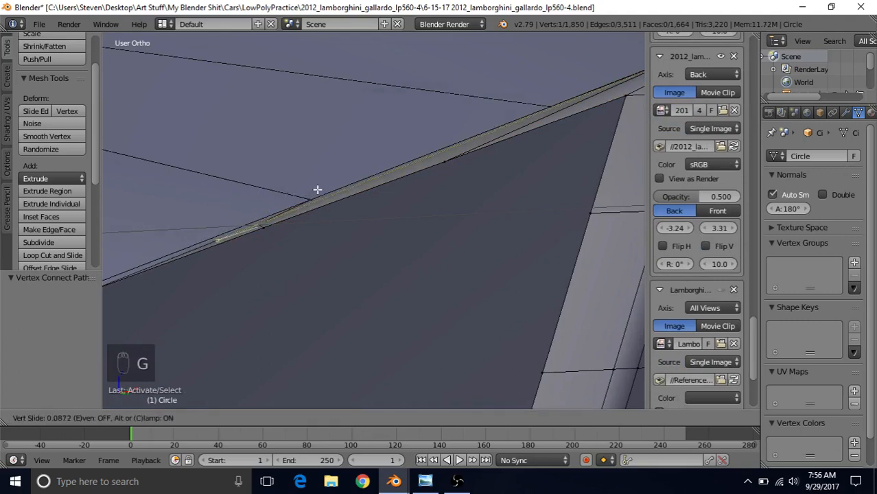
pyautogui.click(319, 185)
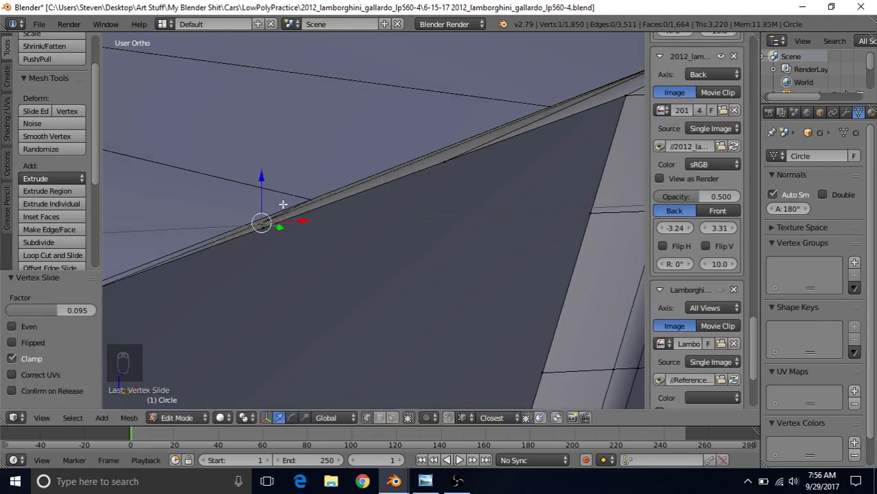
pyautogui.rightClick(282, 204)
pyautogui.press('g')
pyautogui.press('g')
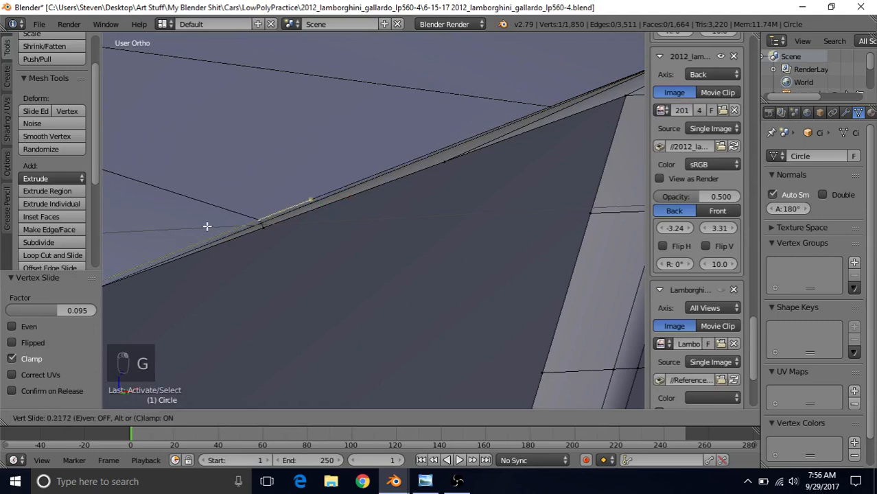
pyautogui.click(207, 224)
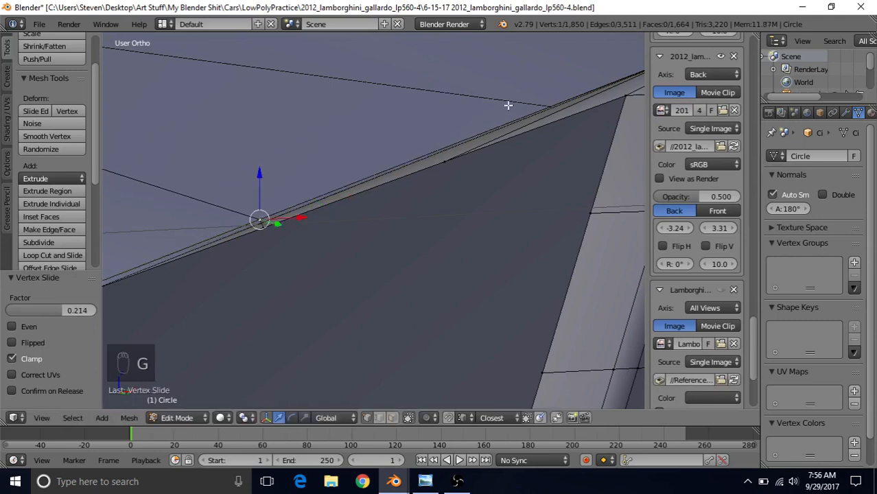
# Step: Slide the rear connection's loop-end vertex by a factor of 0.375, slide its middle vertex in line, and check the shading
pyautogui.rightClick(554, 108)
pyautogui.press('g')
pyautogui.press('g')
pyautogui.click(406, 125)
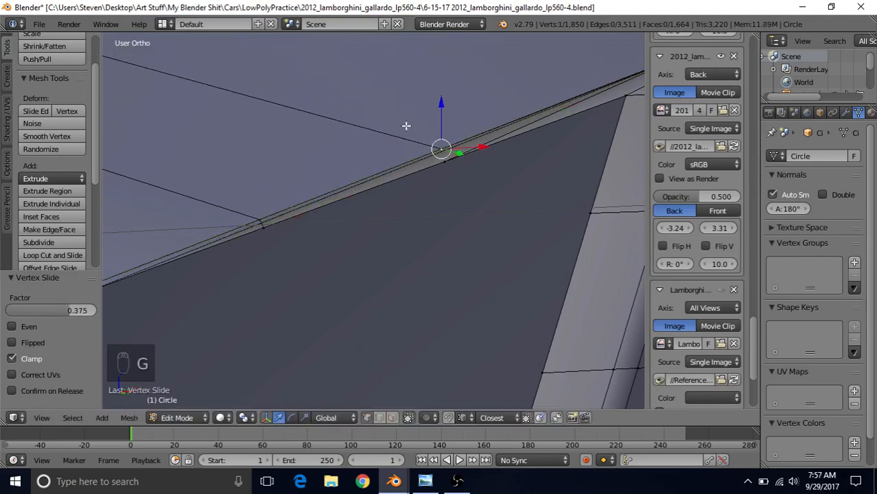
pyautogui.keyDown('shift'); pyautogui.moveTo(499, 114); pyautogui.dragTo(437, 150, button='middle'); pyautogui.keyUp('shift')
pyautogui.rightClick(607, 94)
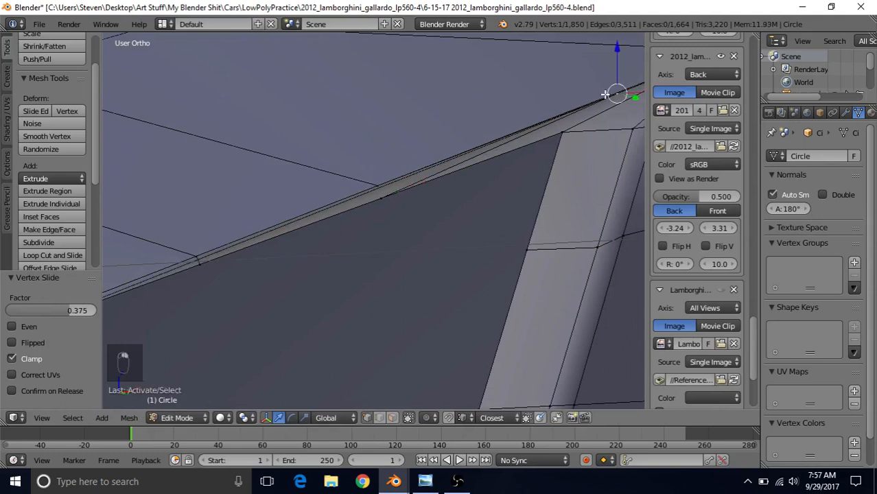
pyautogui.press('g')
pyautogui.press('g')
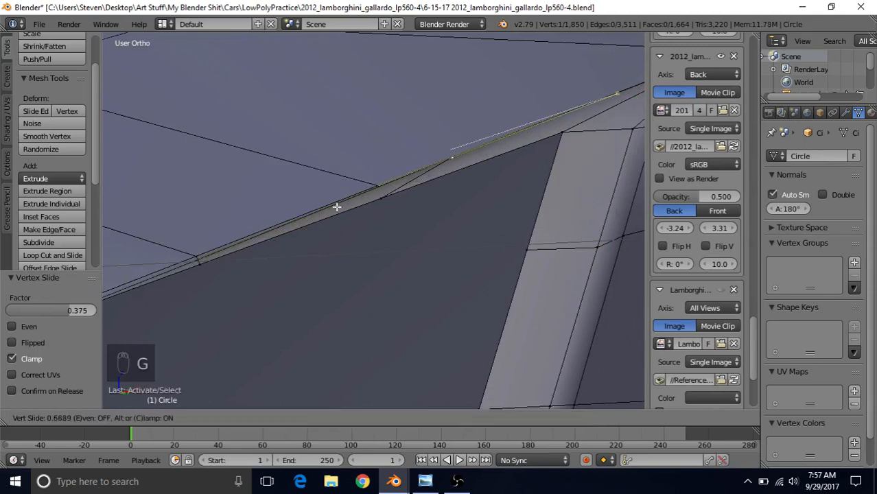
pyautogui.click(275, 245)
pyautogui.scroll(-5, 323, 232)
pyautogui.press('Tab')
pyautogui.moveTo(421, 210)
pyautogui.mouseDown(button='middle')
pyautogui.moveTo(440, 214)
pyautogui.moveTo(427, 205)
pyautogui.mouseUp(button='middle')
pyautogui.press('Tab')
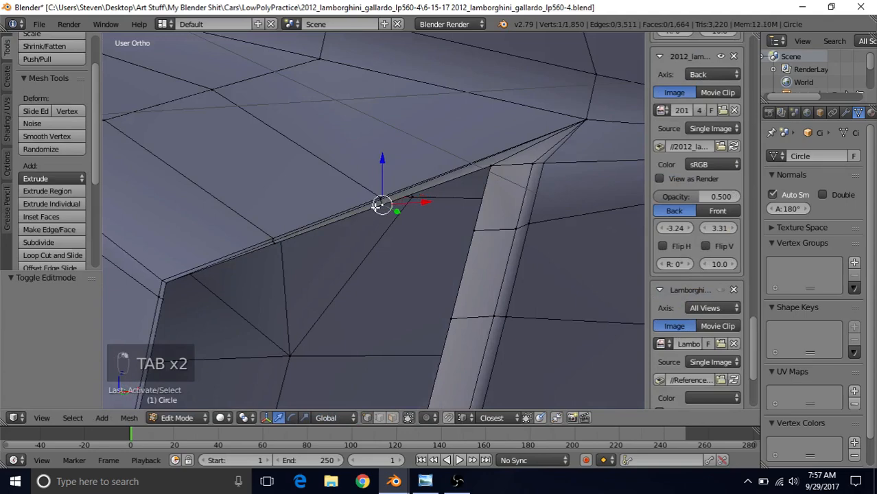
# Step: Shift the front connection's loop-end and middle vertices -0.004 each along Y, then lower the middle one and shift it another -0.001
pyautogui.press('KP_Decimal')
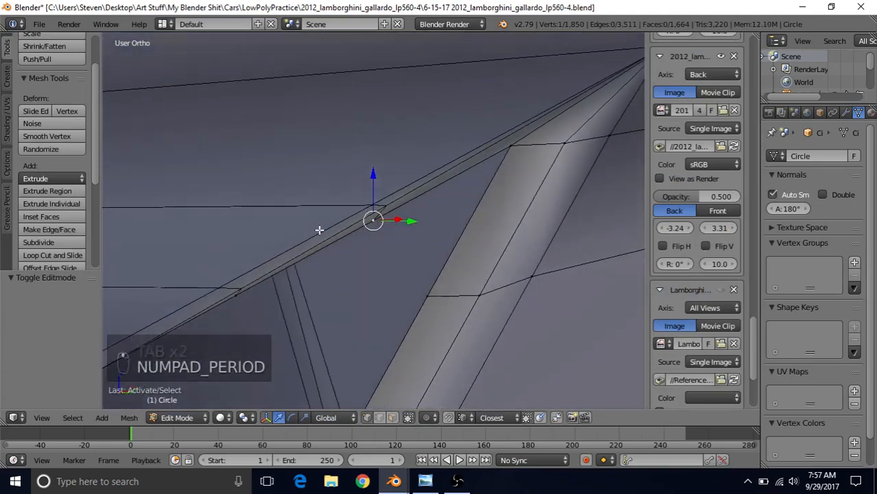
pyautogui.moveTo(319, 231); pyautogui.dragTo(421, 217, button='middle')
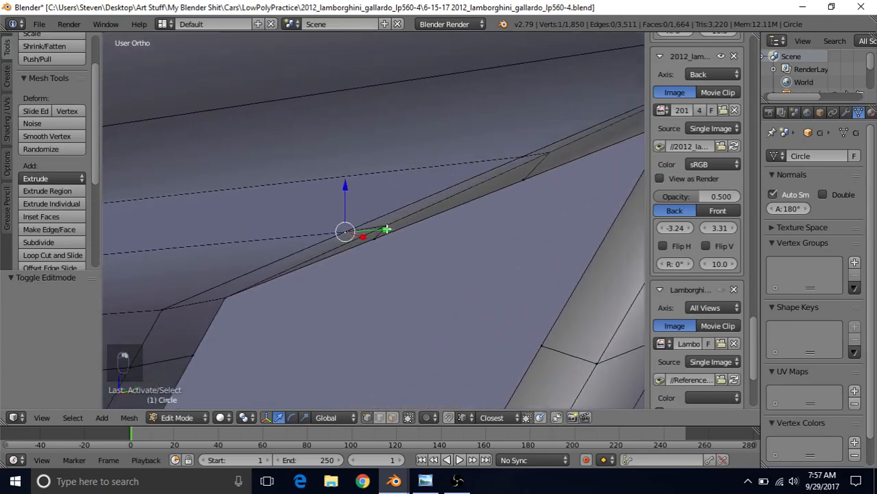
pyautogui.moveTo(387, 229); pyautogui.dragTo(355, 229)
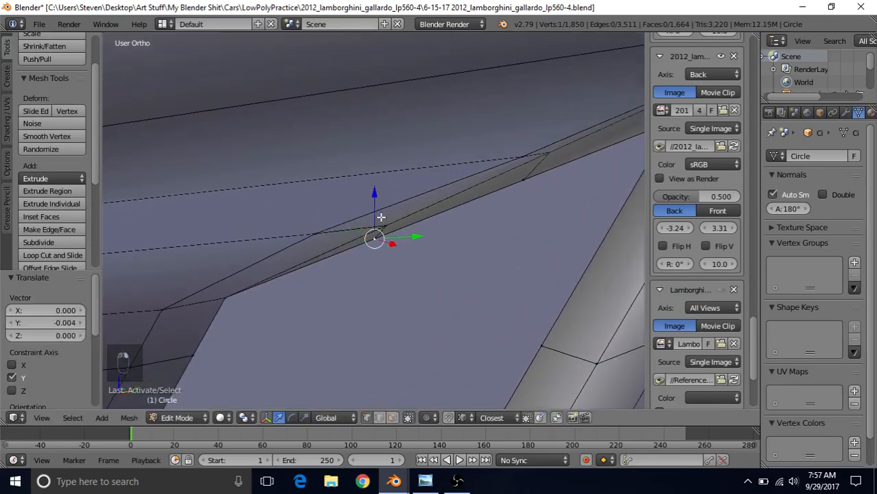
pyautogui.moveTo(428, 221); pyautogui.dragTo(393, 226)
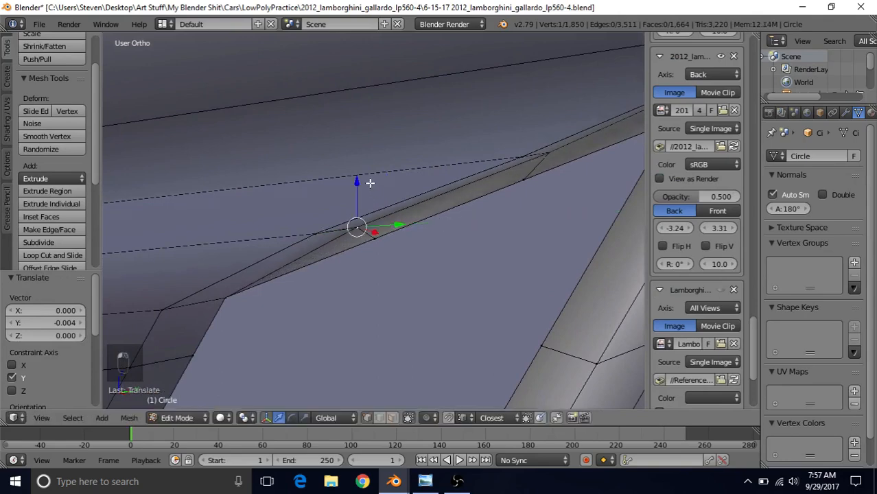
pyautogui.moveTo(357, 184); pyautogui.dragTo(377, 237)
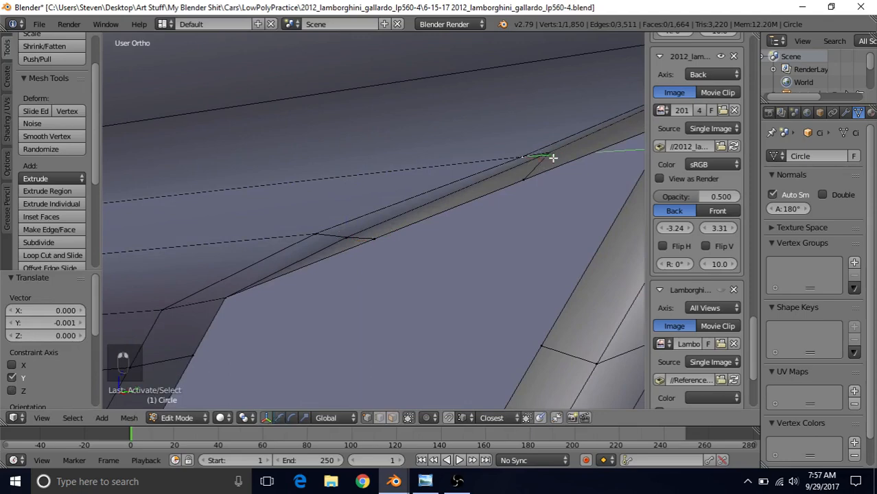
# Step: Shift the rear loop-end vertex -0.005 along Y; shift the middle vertex -0.004 and -0.002 along Y and lower it slightly
pyautogui.moveTo(553, 157); pyautogui.dragTo(523, 159)
pyautogui.rightClick(526, 176)
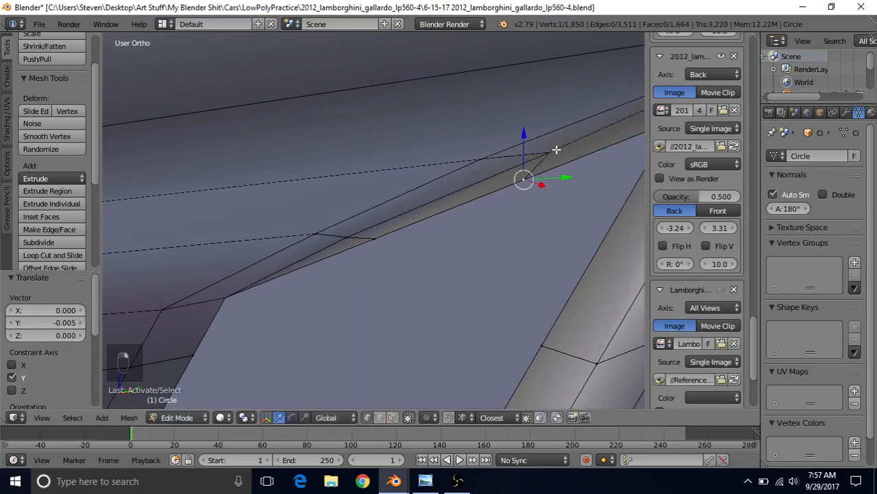
pyautogui.press('z')
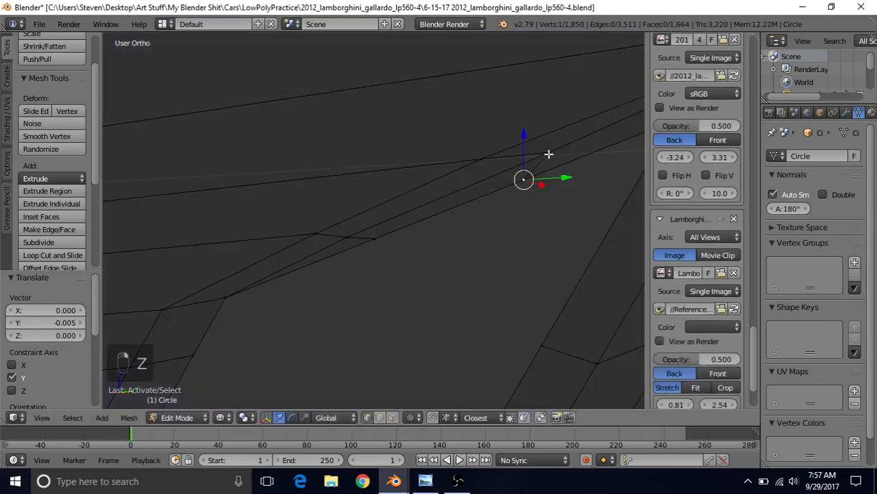
pyautogui.rightClick(548, 153)
pyautogui.press('z')
pyautogui.moveTo(581, 149); pyautogui.dragTo(547, 160)
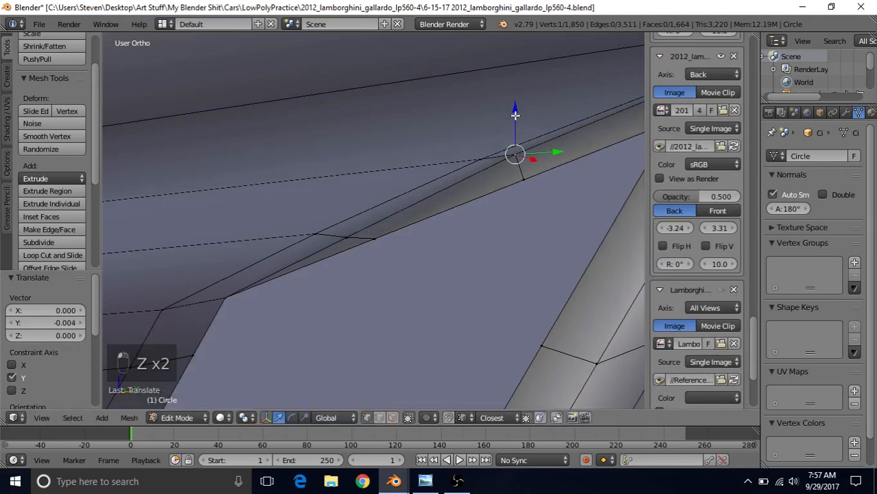
pyautogui.moveTo(514, 114); pyautogui.dragTo(514, 127)
pyautogui.moveTo(559, 167); pyautogui.dragTo(540, 168)
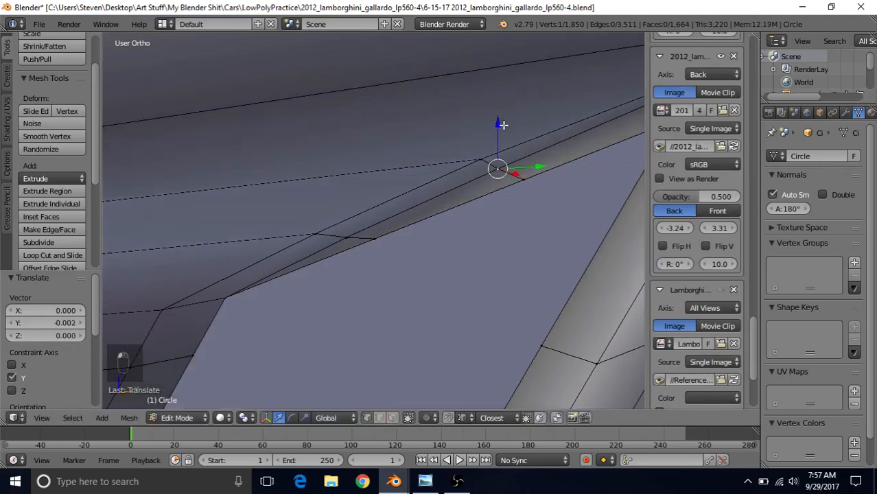
pyautogui.moveTo(497, 125); pyautogui.dragTo(496, 123)
# Step: Select the front connection's middle vertex and examine the shading along the vent's upper edge in and out of mesh editing
pyautogui.rightClick(346, 235)
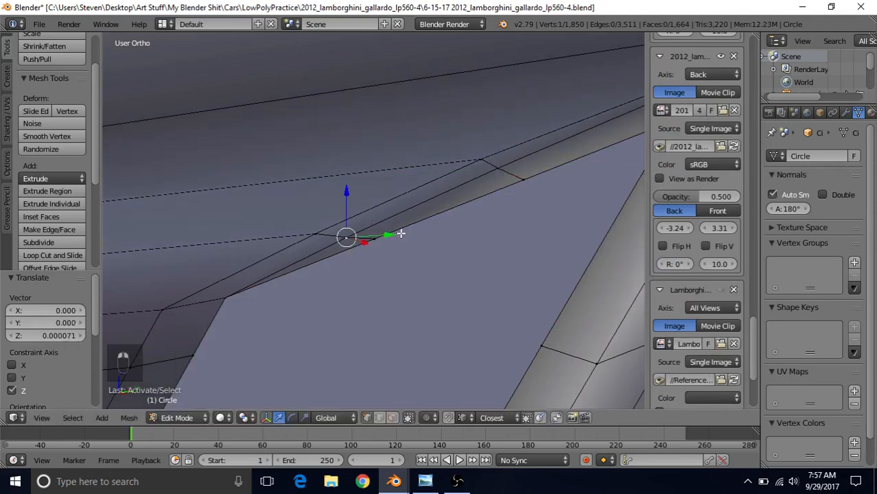
pyautogui.scroll(-4, 404, 233)
pyautogui.press('z')
pyautogui.press('z')
pyautogui.moveTo(442, 186); pyautogui.dragTo(383, 186, button='middle')
pyautogui.press('Tab')
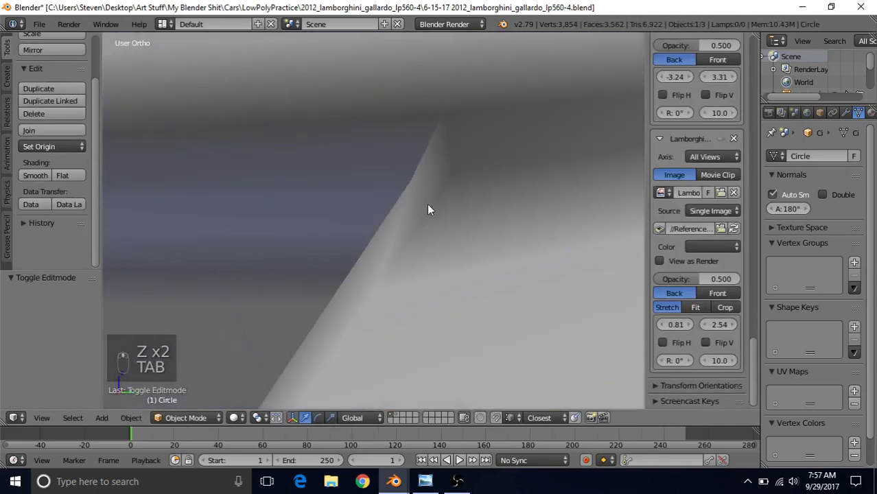
pyautogui.moveTo(427, 204); pyautogui.dragTo(491, 184, button='middle')
pyautogui.press('Tab')
pyautogui.scroll(2, 491, 185)
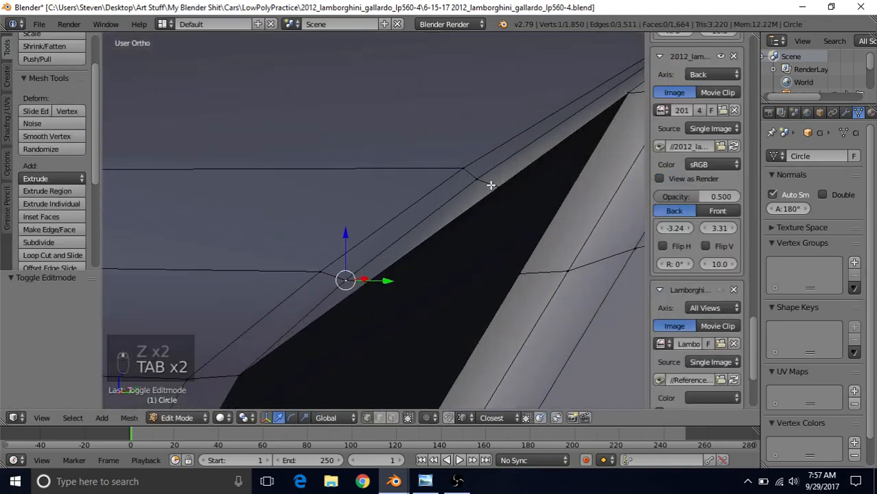
pyautogui.scroll(-2, 379, 282)
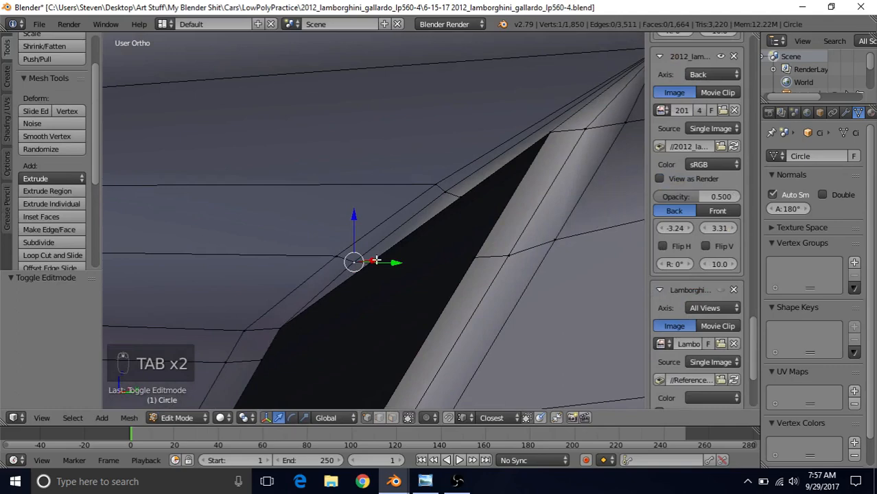
# Step: Vertex-slide the front connection's middle vertex by a factor of 0.638 and its loop-end vertex by 0.689 toward the vent edge
pyautogui.press('KP_Decimal')
pyautogui.moveTo(378, 255); pyautogui.dragTo(440, 221, button='middle')
pyautogui.scroll(2, 440, 221)
pyautogui.press('g')
pyautogui.press('g')
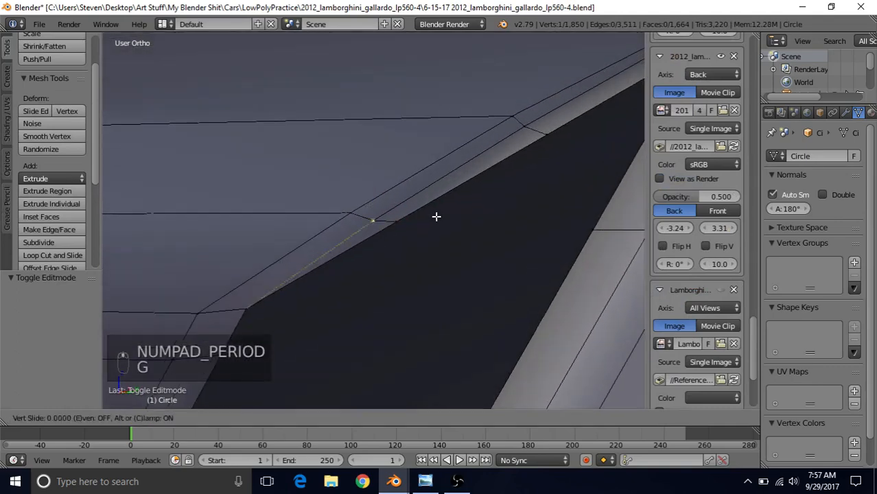
pyautogui.click(447, 217)
pyautogui.click(349, 212)
pyautogui.press('g')
pyautogui.press('g')
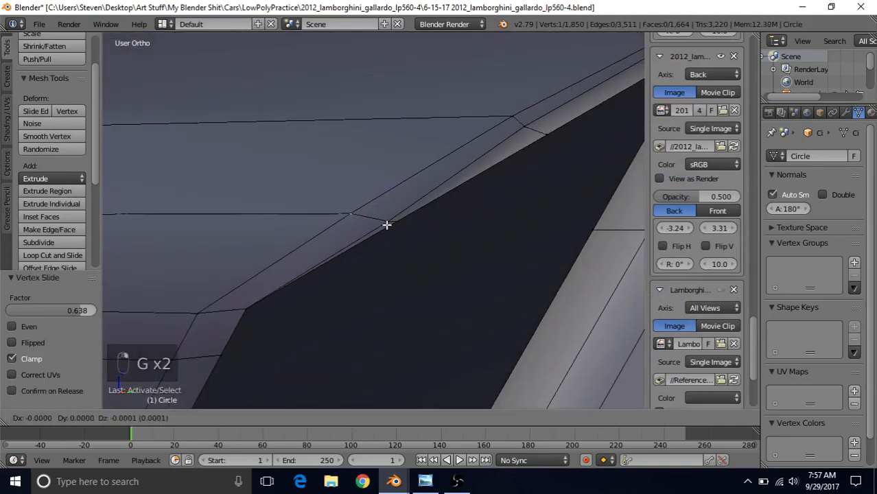
pyautogui.click(415, 235)
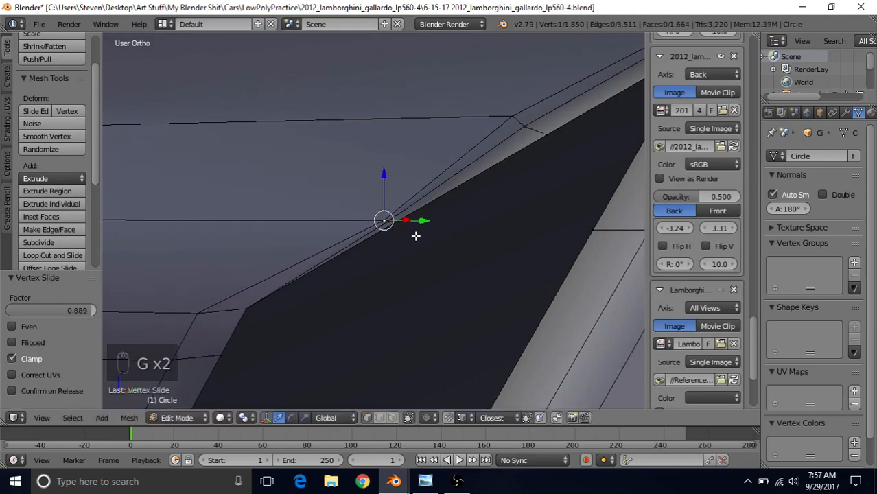
# Step: Vertex-slide the rear connection's middle vertex by 0.768 and its loop-end vertex by about 0.88 toward the vent edge, and check the shading
pyautogui.click(521, 131)
pyautogui.press('g')
pyautogui.press('g')
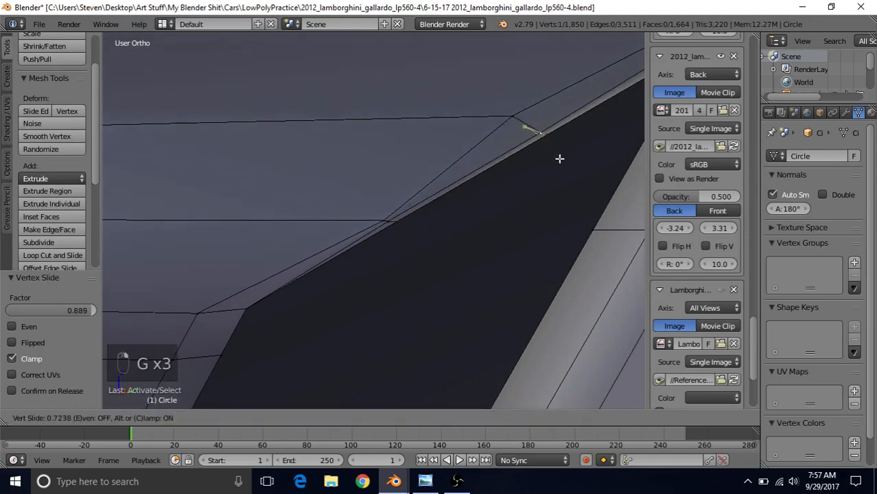
pyautogui.click(535, 131)
pyautogui.click(513, 118)
pyautogui.press('g')
pyautogui.press('g')
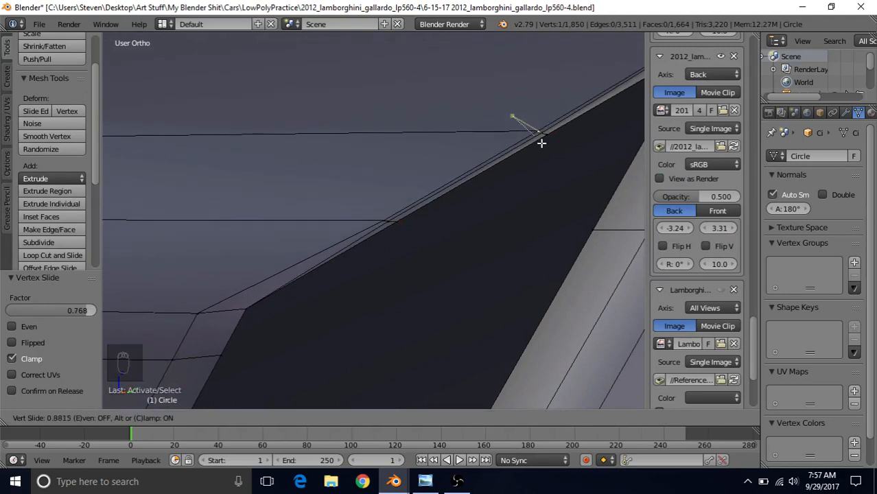
pyautogui.click(541, 142)
pyautogui.press('Tab')
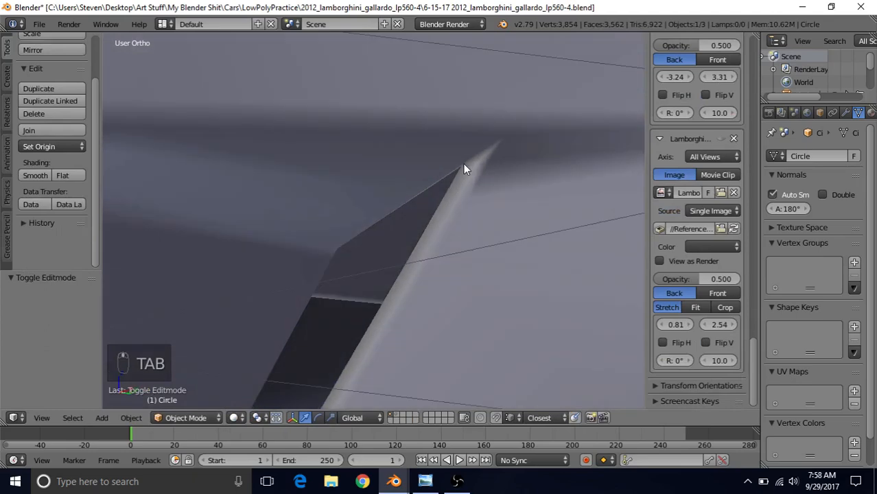
# Step: Select the rear connection's three clustered vertices on the vent's upper edge and move them -0.001 along Z
pyautogui.press('Tab')
pyautogui.press('c')
pyautogui.rightClick(487, 151)
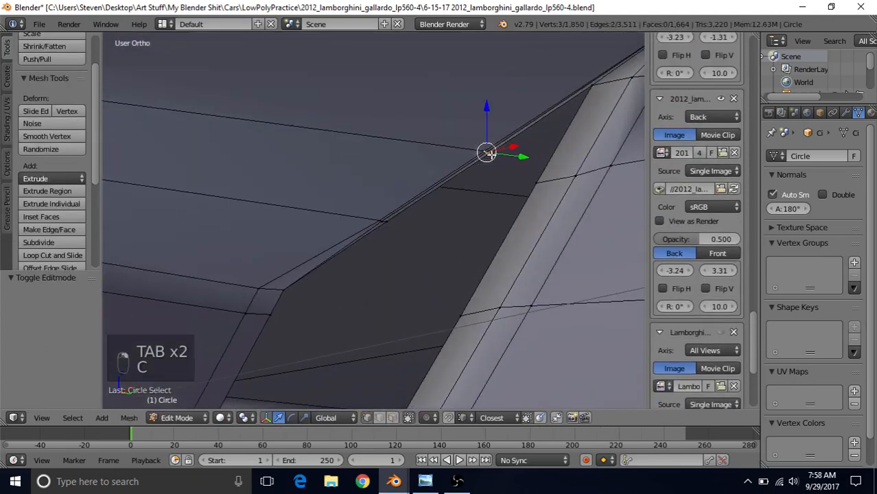
pyautogui.scroll(-3, 462, 173)
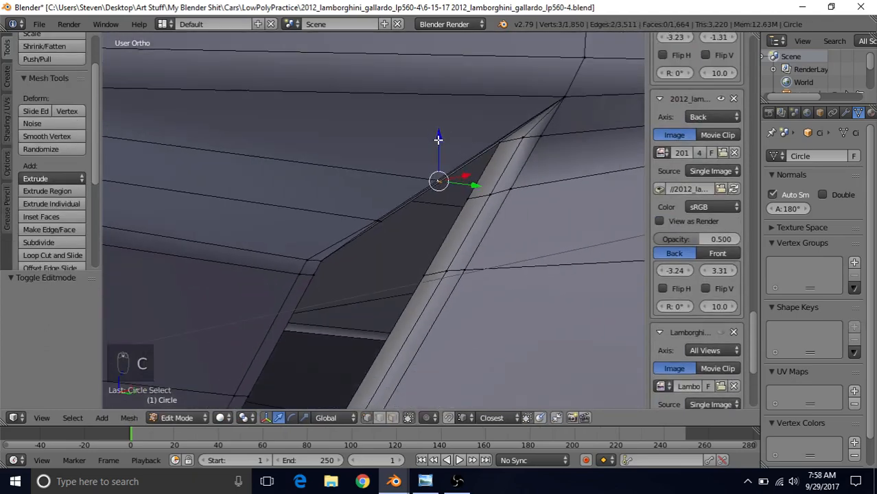
pyautogui.press('g')
pyautogui.press('z')
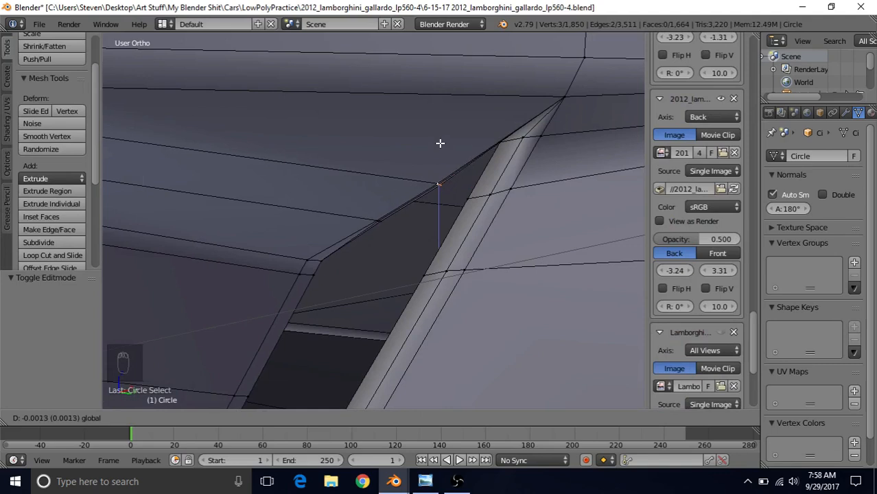
pyautogui.click(440, 143)
# Step: Move the front connection's three clustered vertices about -0.001 along Z and check the shading
pyautogui.rightClick(379, 217)
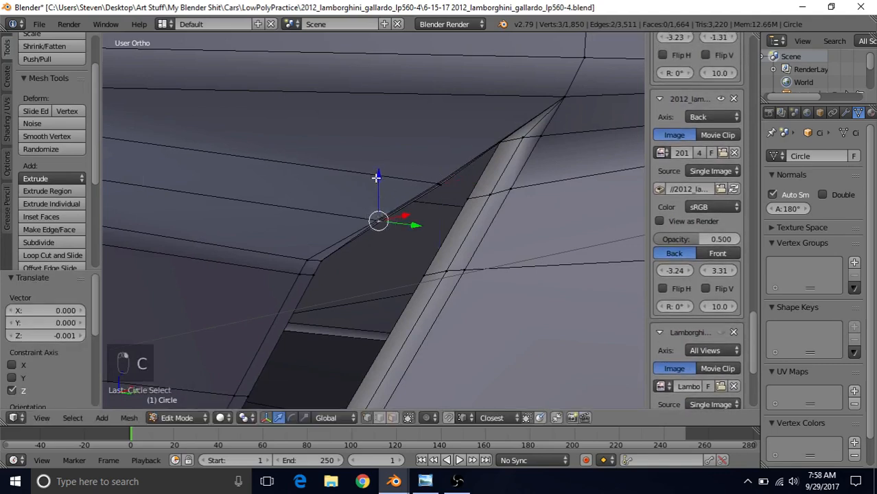
pyautogui.press('g')
pyautogui.press('z')
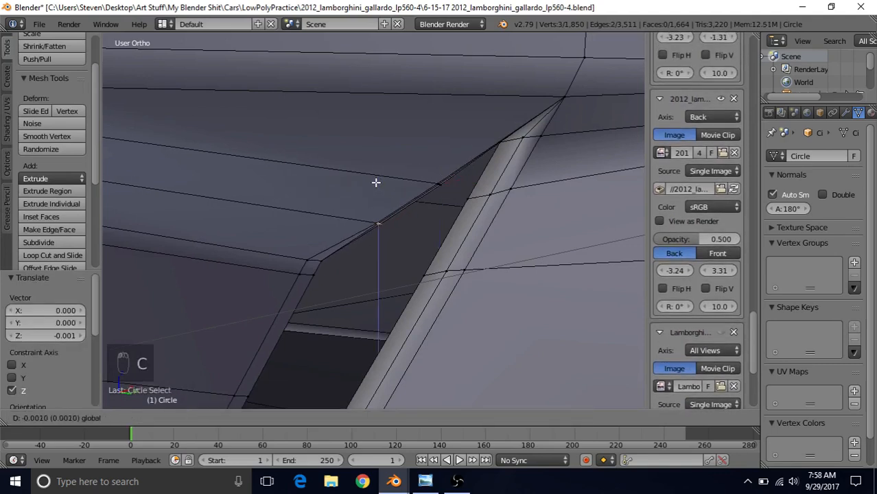
pyautogui.click(376, 183)
pyautogui.moveTo(376, 184); pyautogui.dragTo(456, 180, button='middle')
pyautogui.press('Tab')
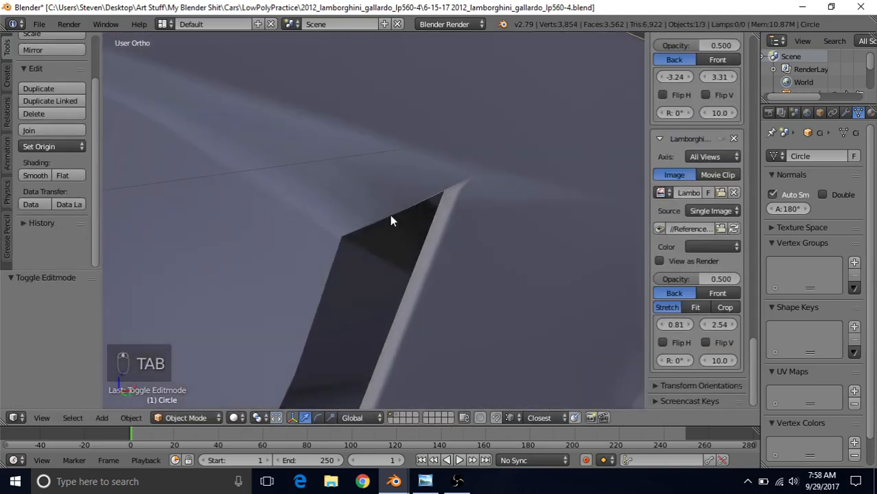
# Step: Adjust the front connection's vertex cluster slightly along Z from a more frontal angle and inspect the vent's upper edge outside mesh editing
pyautogui.moveTo(405, 227); pyautogui.dragTo(409, 233, button='middle')
pyautogui.press('Tab')
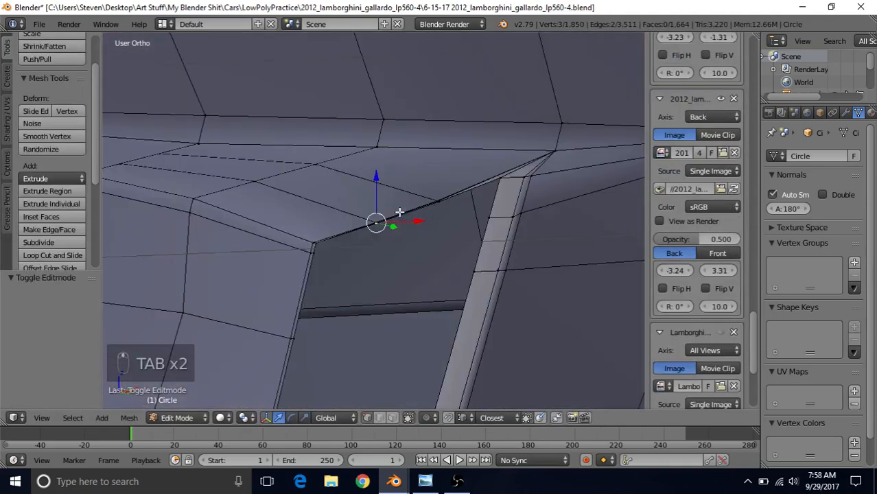
pyautogui.press('g')
pyautogui.press('z')
pyautogui.click(378, 183)
pyautogui.press('Tab')
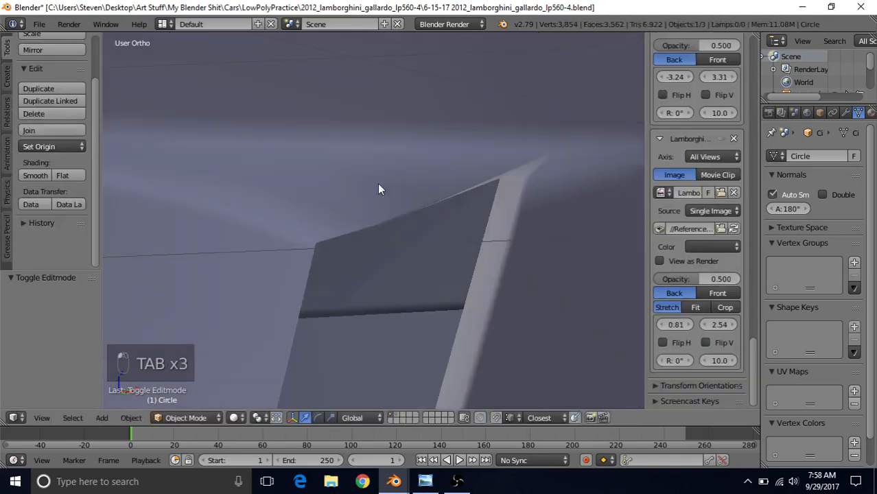
pyautogui.scroll(-3, 383, 259)
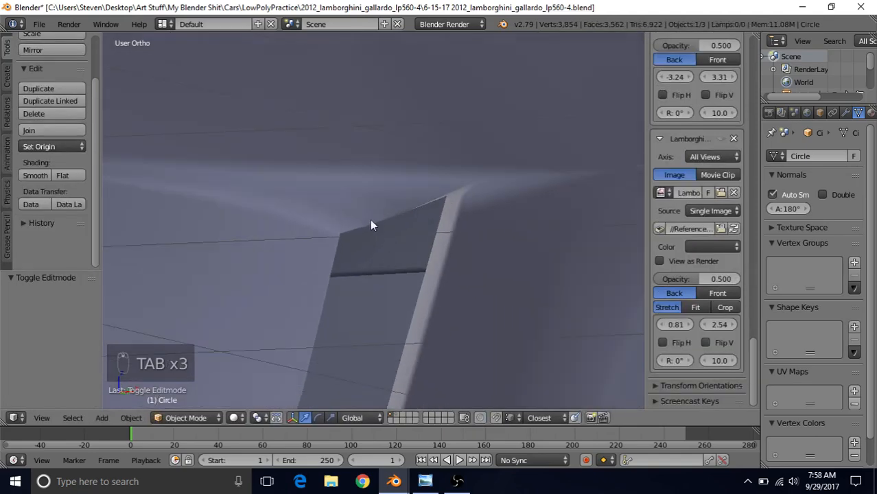
pyautogui.scroll(3, 370, 225)
# Step: Move the rear connection's three clustered vertices -0.004 along Z to bend the vent's upper edge downward
pyautogui.press('Tab')
pyautogui.rightClick(466, 191)
pyautogui.press('c')
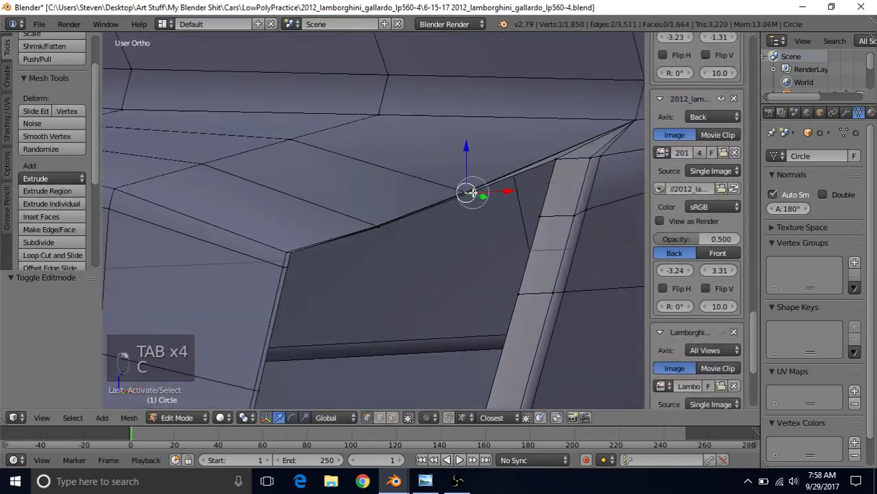
pyautogui.press('g')
pyautogui.press('z')
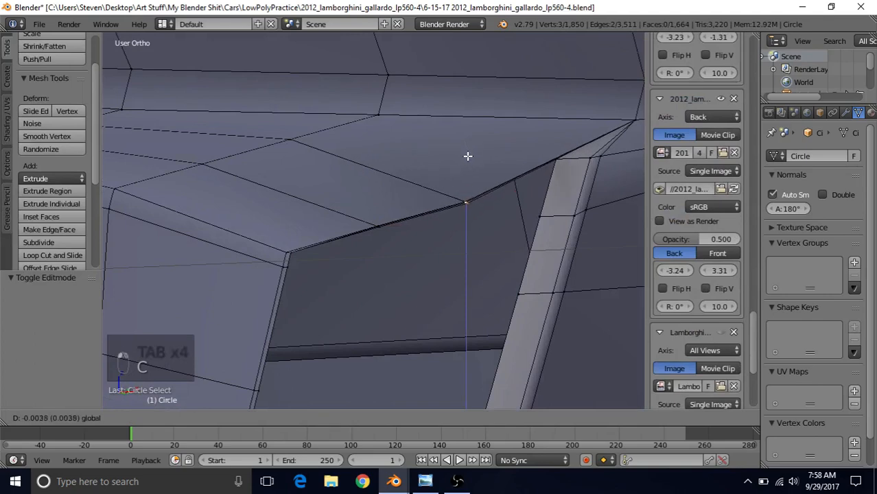
pyautogui.click(467, 156)
# Step: Lower the front connection's three clustered vertices slightly along Z to smooth the edge's curve, and check it outside mesh editing
pyautogui.rightClick(379, 225)
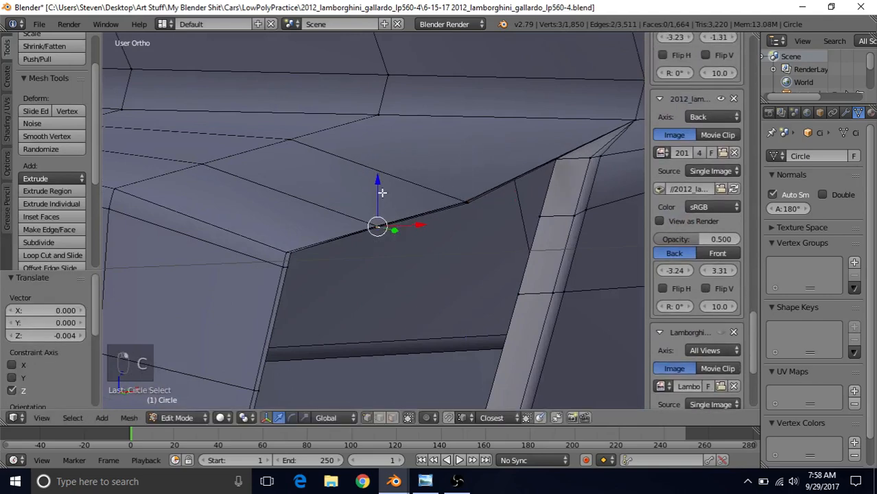
pyautogui.press('g')
pyautogui.press('z')
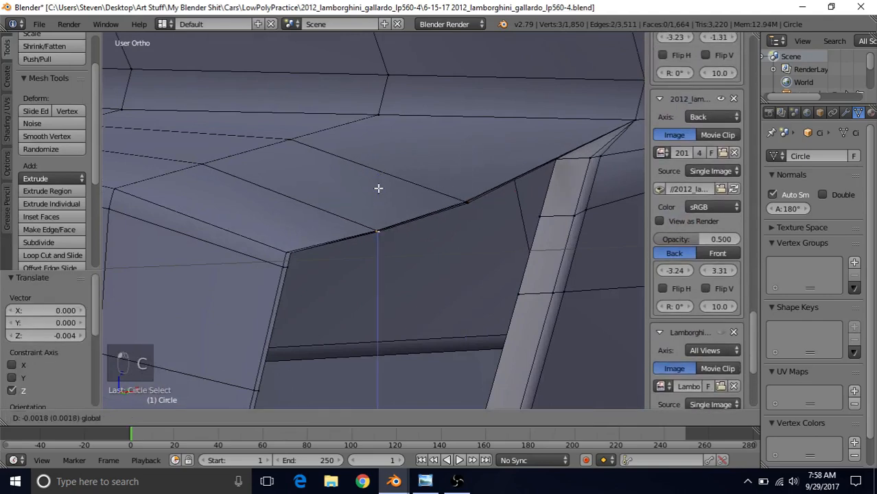
pyautogui.click(378, 194)
pyautogui.press('Tab')
pyautogui.scroll(-7, 378, 213)
pyautogui.scroll(1, 389, 222)
pyautogui.press('Tab')
pyautogui.scroll(5, 398, 220)
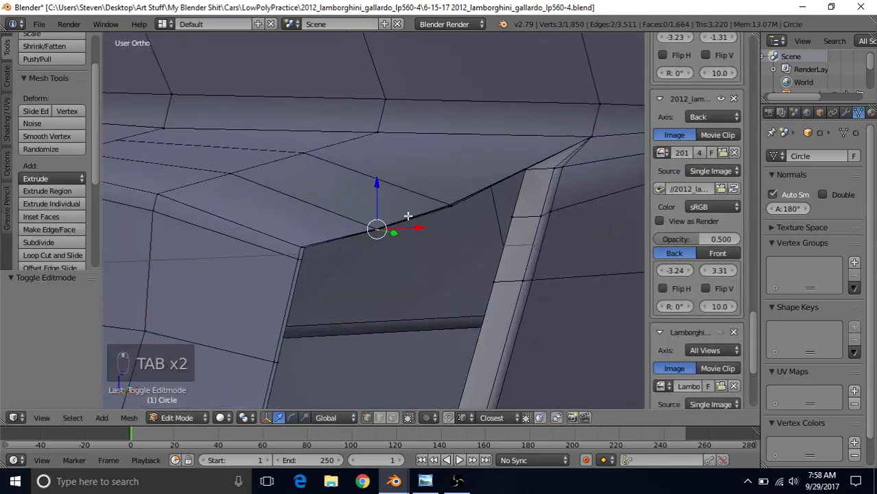
# Step: Reselect the rear connection's vertex cluster, raise it slightly along Z, and check the upper edge's curve
pyautogui.rightClick(461, 207)
pyautogui.press('c')
pyautogui.click(461, 204)
pyautogui.rightClick(461, 205)
pyautogui.moveTo(454, 159); pyautogui.dragTo(454, 156)
pyautogui.rightClick(459, 210)
pyautogui.press('Tab')
pyautogui.scroll(-4, 446, 250)
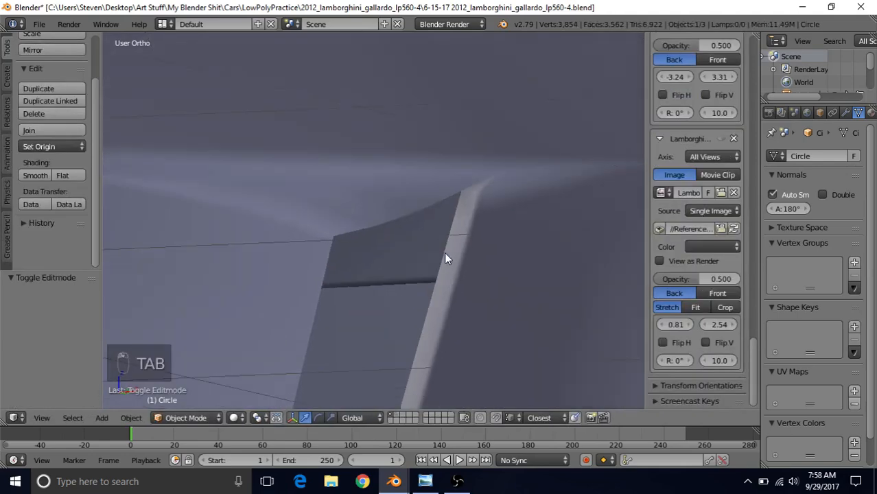
# Step: Nudge the rear connection's single vertex slightly along Z and review the vent's lower corner in the right side view
pyautogui.moveTo(444, 252); pyautogui.dragTo(387, 204, button='middle')
pyautogui.scroll(-5, 446, 204)
pyautogui.scroll(3, 388, 200)
pyautogui.press('Tab')
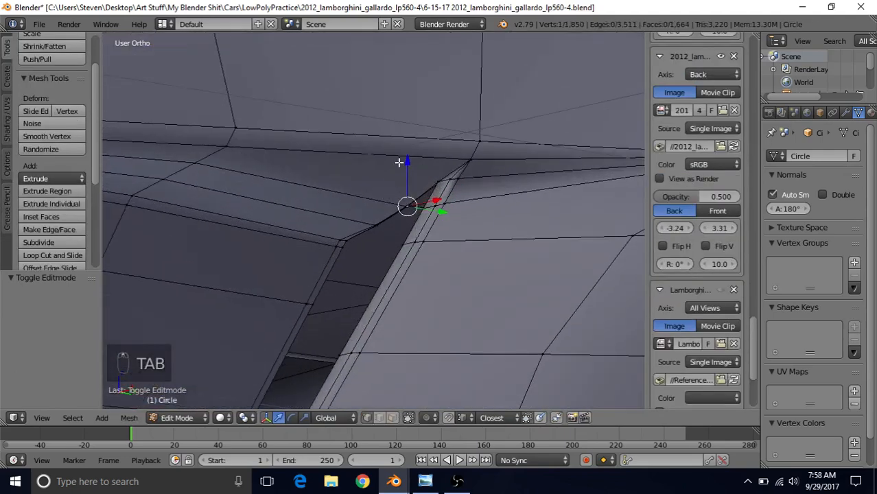
pyautogui.moveTo(405, 165); pyautogui.dragTo(405, 165)
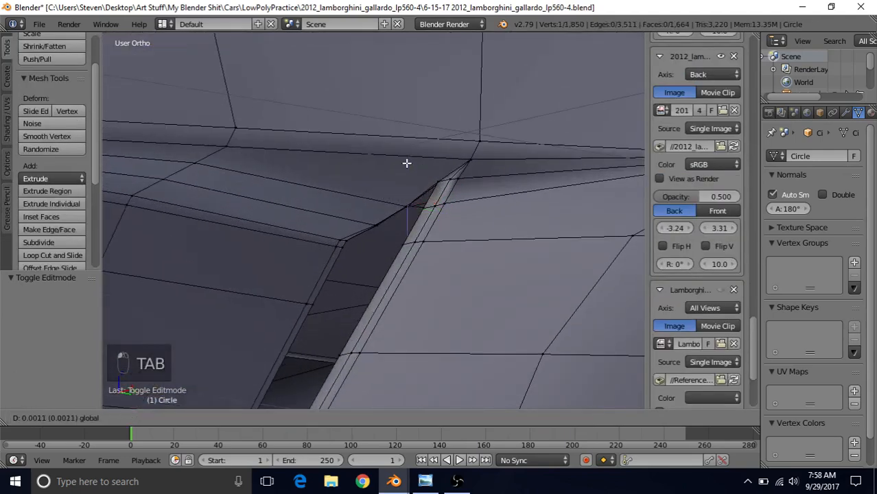
pyautogui.press('Tab')
pyautogui.scroll(-3, 383, 233)
pyautogui.moveTo(367, 205); pyautogui.dragTo(413, 184, button='middle')
pyautogui.press('KP_3')
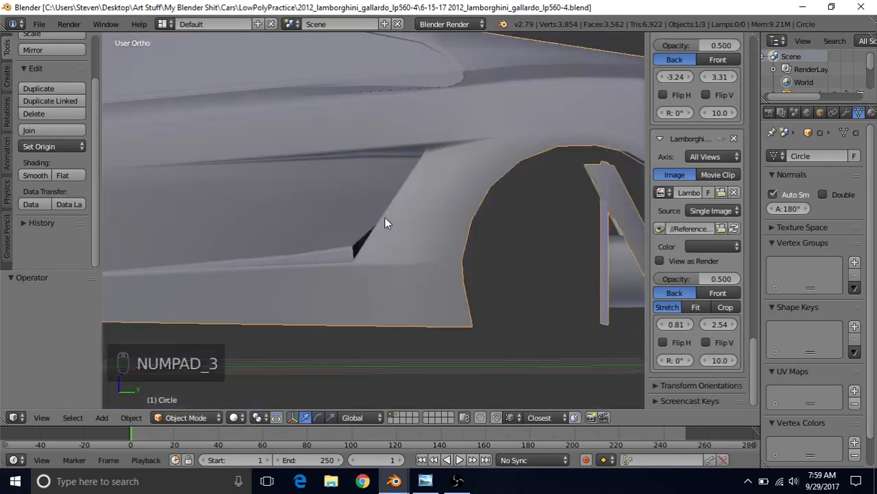
pyautogui.scroll(2, 329, 257)
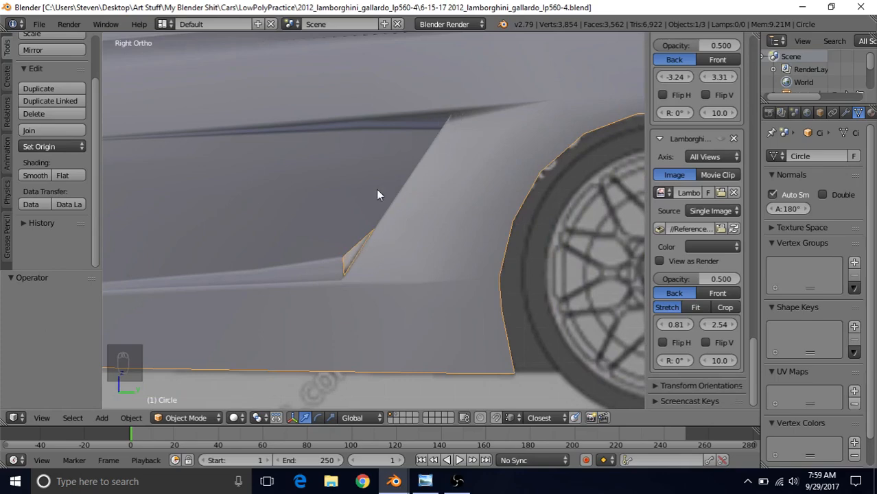
# Step: Select the eight vertices at the vent's lower front corner and move them 0.022 along Y against the reference in wireframe
pyautogui.press('Tab')
pyautogui.scroll(2, 364, 247)
pyautogui.scroll(2, 358, 248)
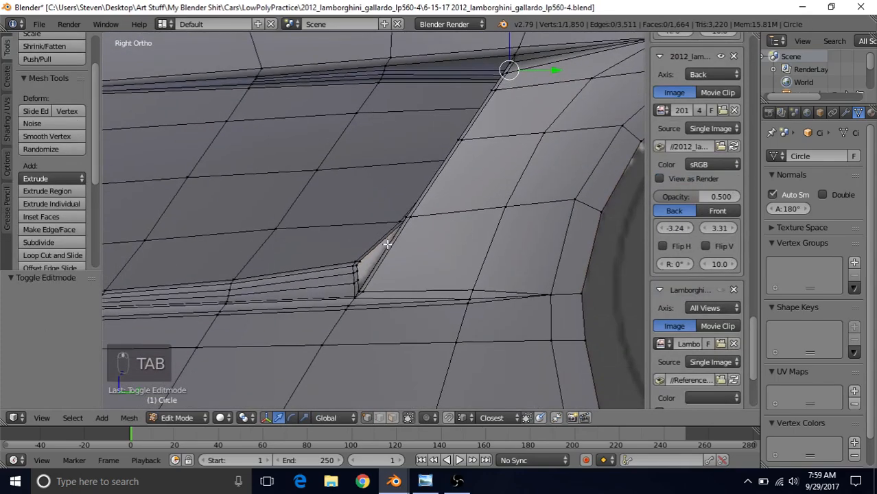
pyautogui.moveTo(349, 278); pyautogui.dragTo(347, 296)
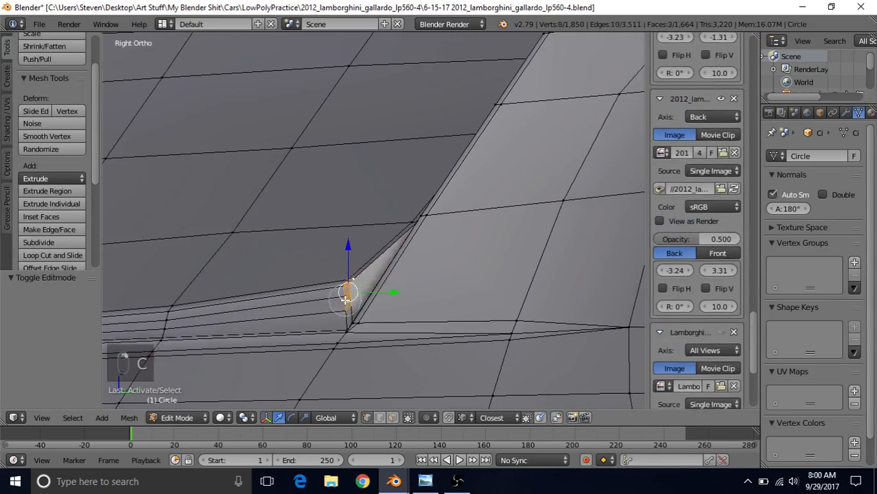
pyautogui.press('z')
pyautogui.press('z')
pyautogui.press('z')
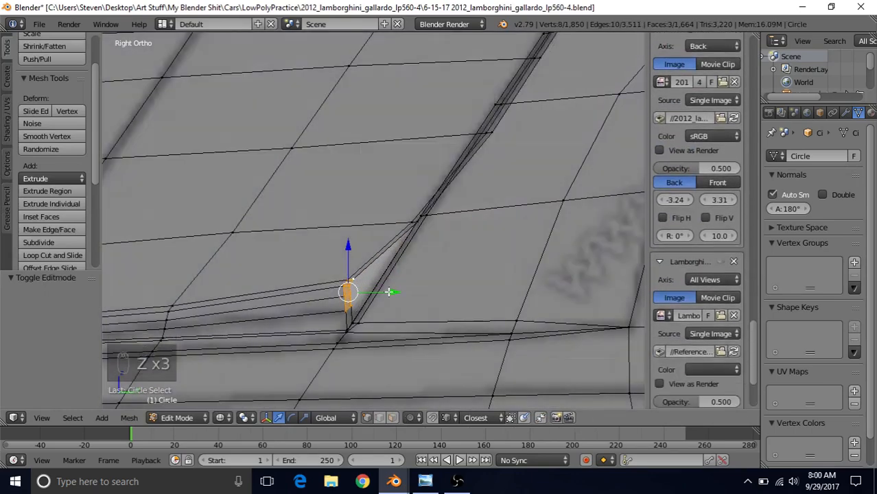
pyautogui.moveTo(389, 291); pyautogui.dragTo(407, 295)
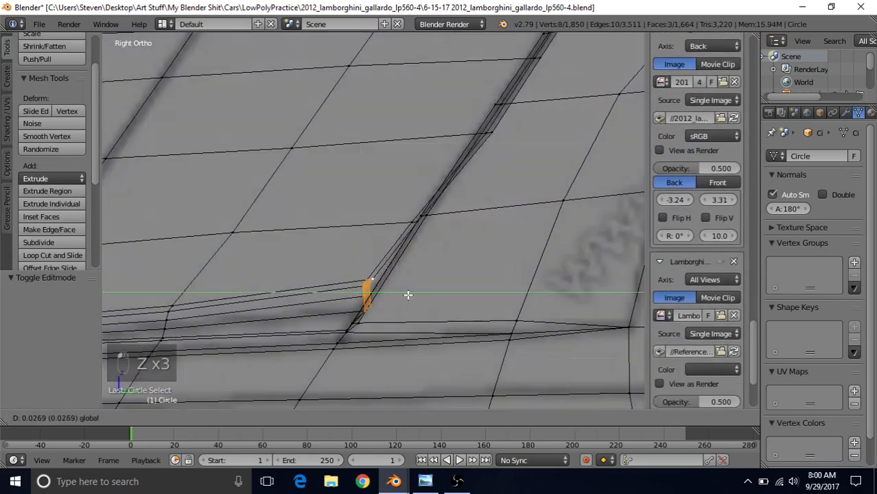
pyautogui.click(405, 291)
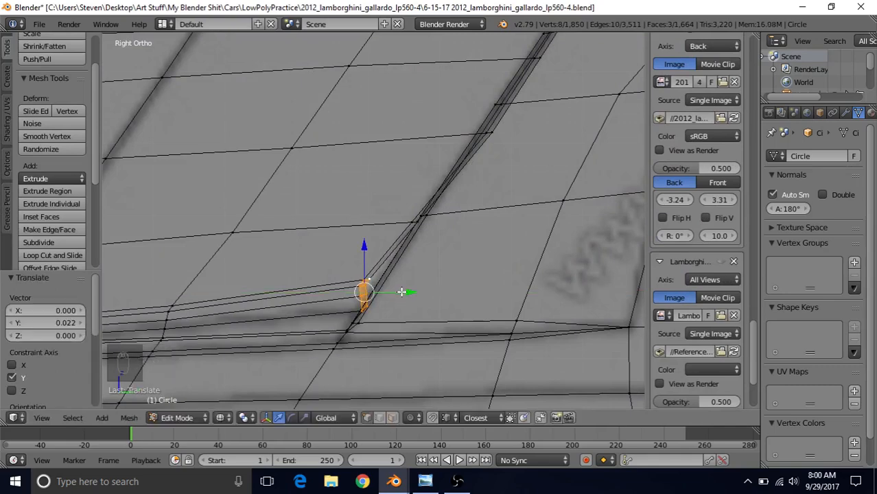
# Step: Move the lower corner's third-row vertex pair 0.013 along Y and the pair below it -0.003 along Y
pyautogui.scroll(4, 411, 223)
pyautogui.rightClick(370, 245)
pyautogui.keyDown('shift'); pyautogui.rightClick(378, 241); pyautogui.keyUp('shift')
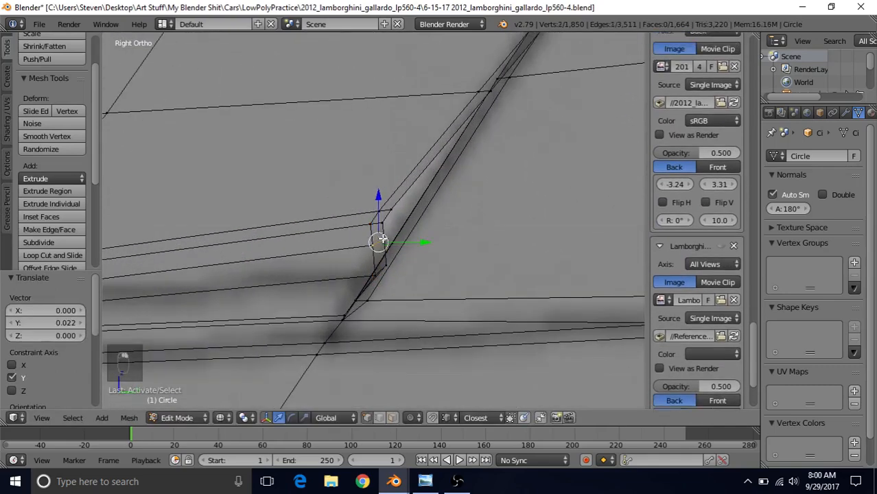
pyautogui.moveTo(416, 245); pyautogui.dragTo(445, 240)
pyautogui.rightClick(376, 276)
pyautogui.keyDown('shift'); pyautogui.rightClick(386, 266); pyautogui.keyUp('shift')
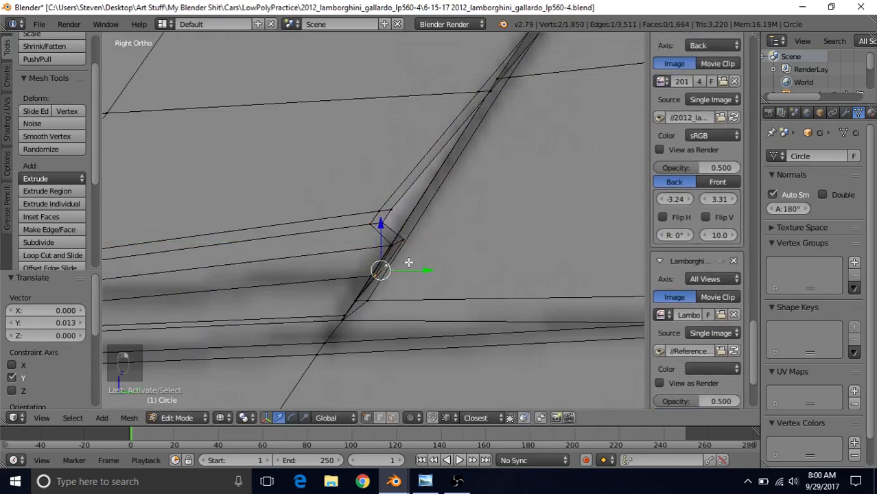
pyautogui.moveTo(409, 269); pyautogui.dragTo(408, 270)
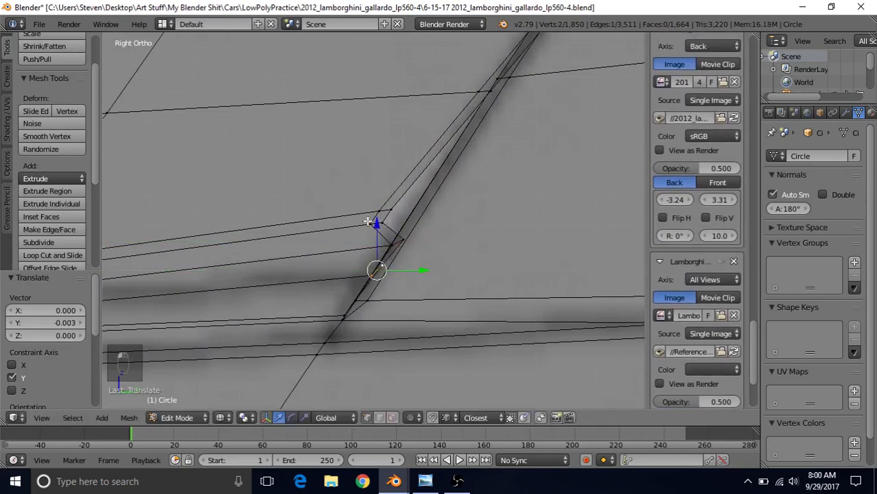
# Step: Move the lower corner's second-row pair 0.024 along Y, shift the top pair onto the vent line, and snap the cursor to center
pyautogui.rightClick(369, 222)
pyautogui.keyDown('shift'); pyautogui.rightClick(384, 223); pyautogui.keyUp('shift')
pyautogui.moveTo(426, 225); pyautogui.dragTo(457, 229)
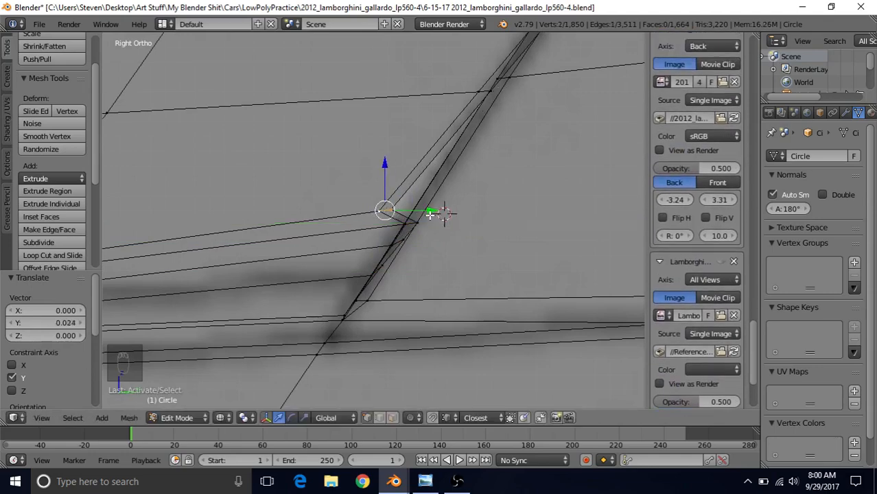
pyautogui.moveTo(429, 215); pyautogui.dragTo(463, 213)
pyautogui.hotkey('shift', 's')
pyautogui.click(409, 282)
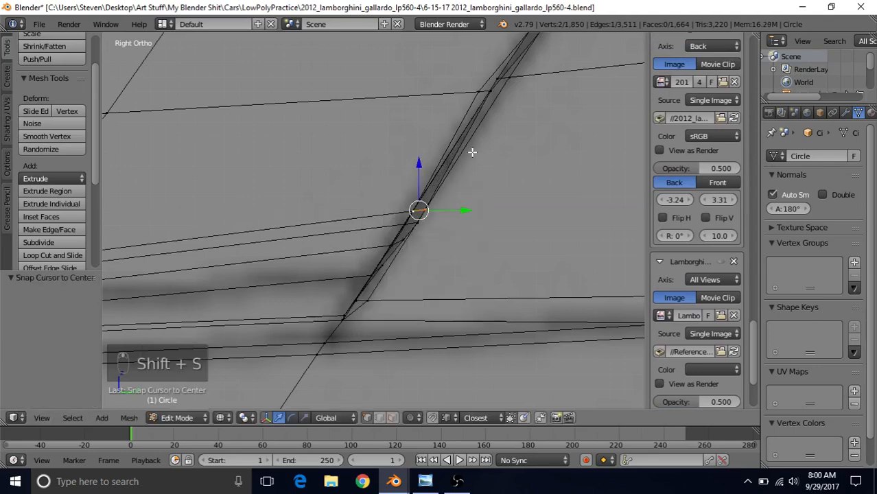
# Step: Select the next vertex pair up the vent's rear edge and move it 0.008 along Y to follow the reference
pyautogui.keyDown('shift'); pyautogui.moveTo(472, 114); pyautogui.dragTo(397, 198, button='middle'); pyautogui.keyUp('shift')
pyautogui.scroll(1, 397, 197)
pyautogui.rightClick(405, 170)
pyautogui.keyDown('shift'); pyautogui.rightClick(424, 172); pyautogui.keyUp('shift')
pyautogui.moveTo(457, 174); pyautogui.dragTo(466, 177)
pyautogui.scroll(3, 466, 177)
pyautogui.press('z')
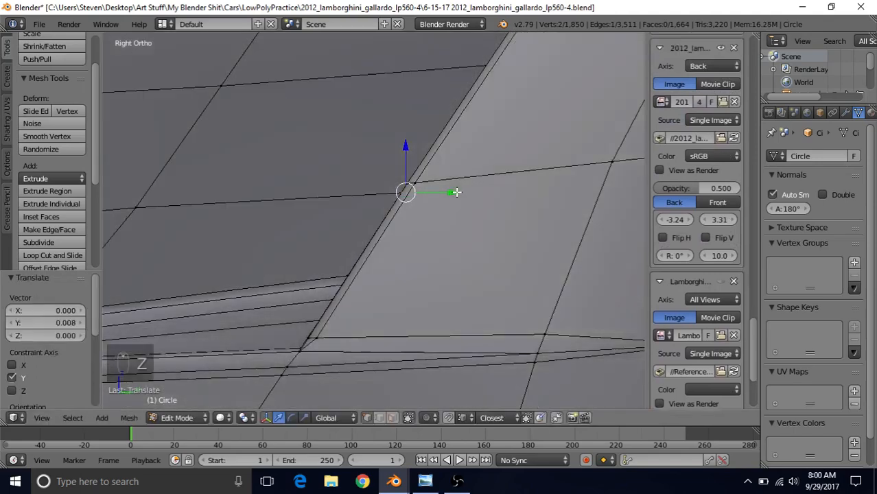
# Step: Move the rear edge's vertex pair above the last one -0.012 along Y onto the reference's vent line in wireframe
pyautogui.press('z')
pyautogui.keyDown('shift'); pyautogui.moveTo(434, 182); pyautogui.dragTo(401, 248, button='middle'); pyautogui.keyUp('shift')
pyautogui.scroll(3, 402, 247)
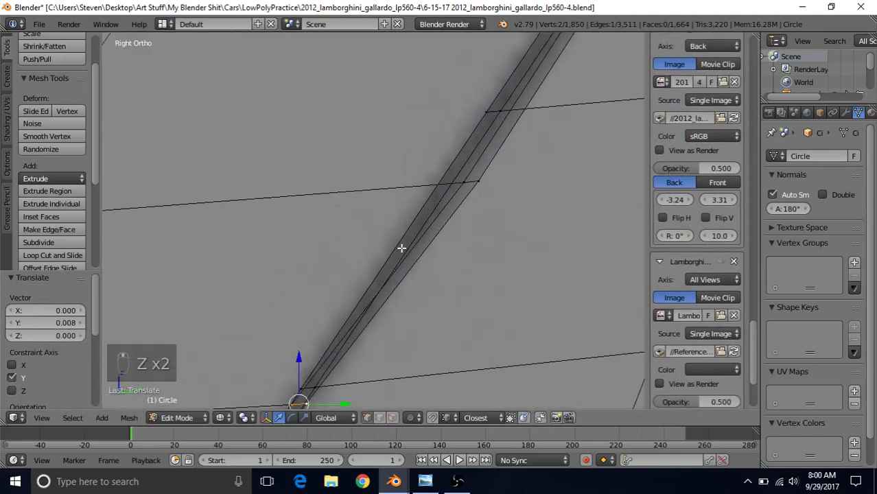
pyautogui.rightClick(464, 183)
pyautogui.moveTo(504, 180); pyautogui.dragTo(488, 173)
pyautogui.keyDown('shift'); pyautogui.moveTo(503, 143); pyautogui.dragTo(333, 365, button='middle'); pyautogui.keyUp('shift')
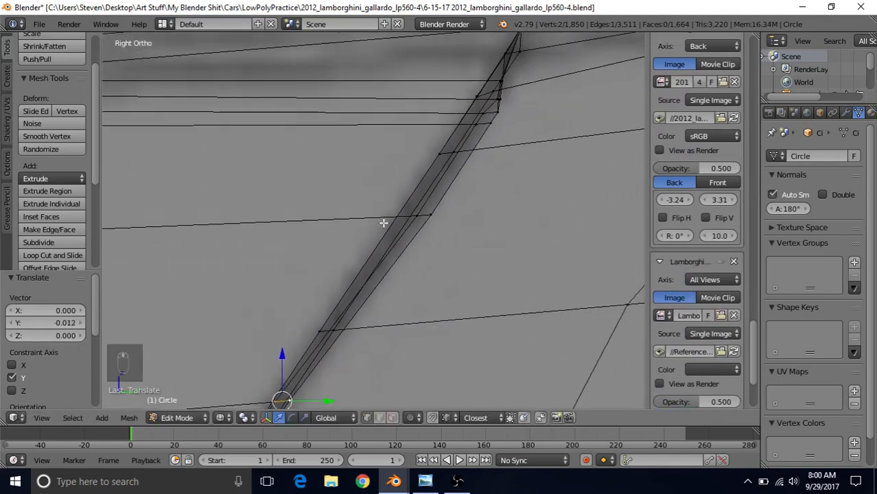
# Step: Move the next higher vertex pair on the rear edge -0.008 along Y and review the edge in solid and wireframe shading
pyautogui.rightClick(433, 214)
pyautogui.moveTo(478, 215); pyautogui.dragTo(460, 200)
pyautogui.press('z')
pyautogui.press('z')
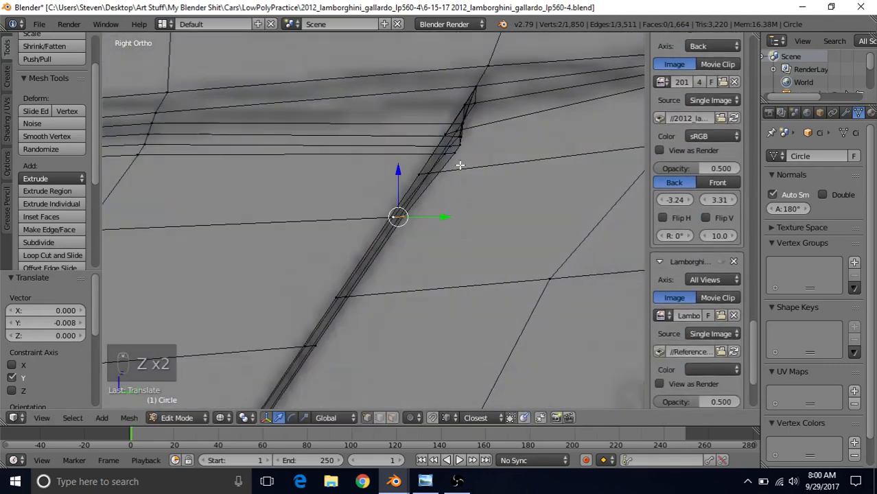
pyautogui.press('z')
pyautogui.moveTo(459, 164)
pyautogui.mouseDown(button='middle')
pyautogui.moveTo(470, 147)
pyautogui.moveTo(499, 156)
pyautogui.moveTo(483, 153)
pyautogui.moveTo(448, 215)
pyautogui.mouseUp(button='middle')
pyautogui.press('KP_3')
pyautogui.press('z')
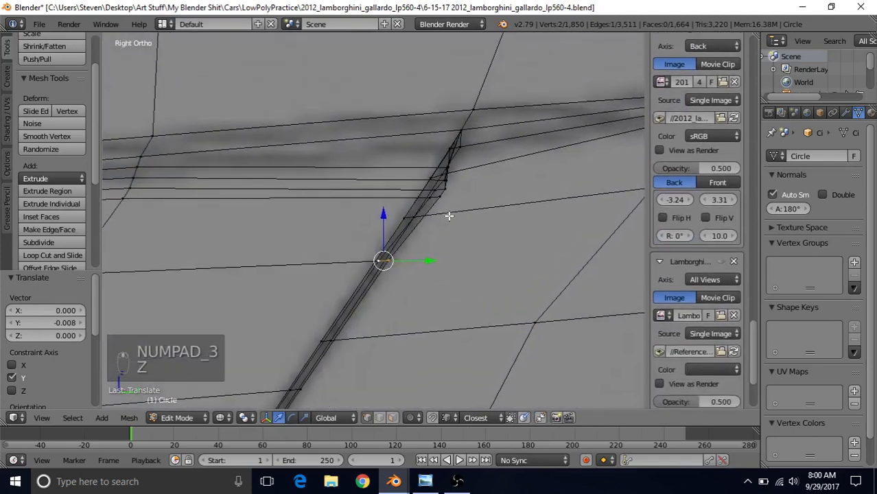
# Step: Shift the two vertex pairs just below the vent's upper corner along Y to narrow the edge strip against the reference
pyautogui.scroll(5, 449, 218)
pyautogui.keyDown('shift'); pyautogui.rightClick(501, 225); pyautogui.keyUp('shift')
pyautogui.moveTo(520, 225); pyautogui.dragTo(525, 183)
pyautogui.rightClick(489, 209)
pyautogui.keyDown('shift'); pyautogui.rightClick(514, 207); pyautogui.keyUp('shift')
# Step: Circle-select the three vertices in the row above those pairs and move them about -0.0065 along Y
pyautogui.rightClick(515, 185)
pyautogui.press('c')
pyautogui.click(515, 185)
pyautogui.rightClick(516, 184)
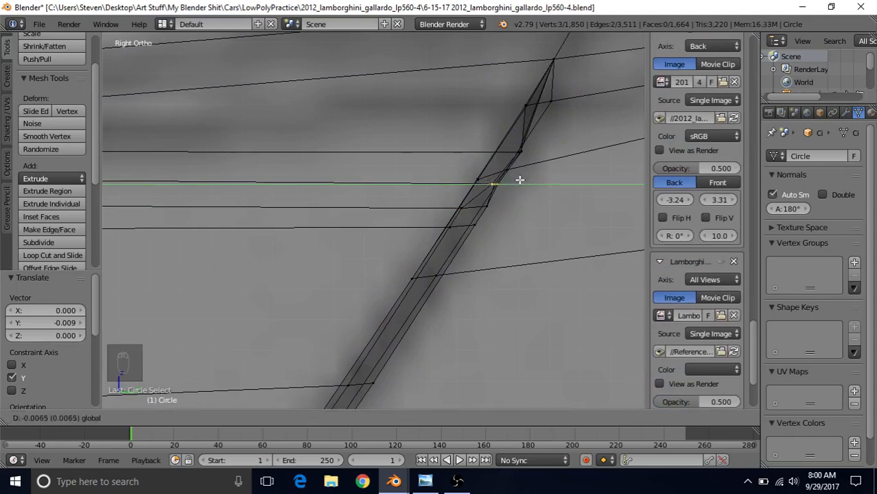
pyautogui.moveTo(520, 179); pyautogui.dragTo(520, 180)
# Step: Circle-select the vertices in the inner upper corner's highest row and move them -0.001 along Y
pyautogui.rightClick(524, 151)
pyautogui.press('c')
pyautogui.click(525, 152)
pyautogui.rightClick(525, 152)
pyautogui.moveTo(548, 152); pyautogui.dragTo(546, 153)
# Step: Circle-select the three vertices in the row below and move them 0.000417 along Y, checking the result in solid shading
pyautogui.rightClick(493, 183)
pyautogui.press('c')
pyautogui.click(494, 184)
pyautogui.rightClick(495, 184)
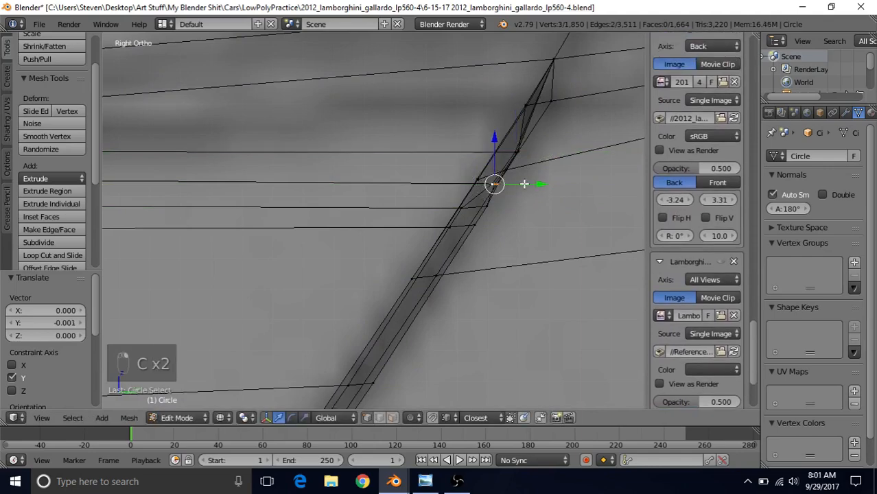
pyautogui.moveTo(534, 184); pyautogui.dragTo(535, 186)
pyautogui.press('z')
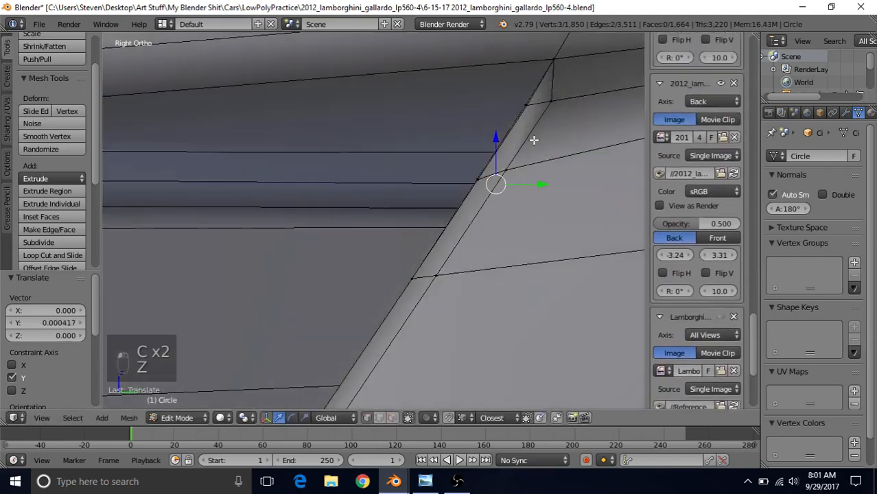
# Step: Select the three vertices of the inner upper corner's highest row and compare them with the right-side reference in wireframe
pyautogui.press('z')
pyautogui.moveTo(533, 137); pyautogui.dragTo(572, 181, button='middle')
pyautogui.press('z')
pyautogui.rightClick(574, 198)
pyautogui.press('c')
pyautogui.click(574, 198)
pyautogui.rightClick(573, 198)
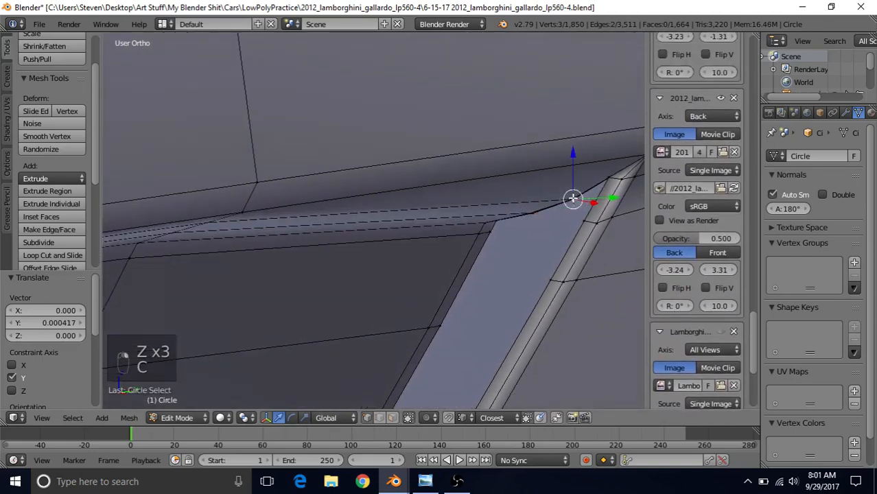
pyautogui.press('KP_3')
pyautogui.press('z')
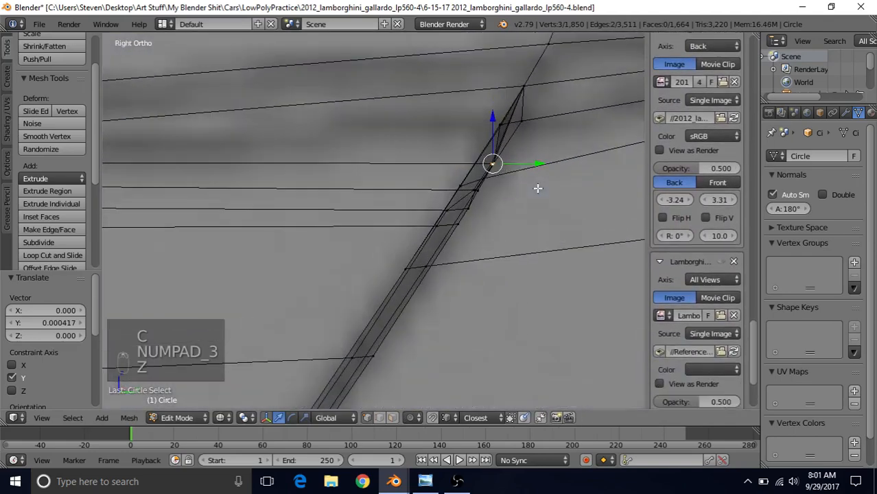
# Step: Inspect the smooth-shaded upper corner in Object Mode and nudge the selected highest-row vertices slightly in Edit Mode
pyautogui.press('z')
pyautogui.moveTo(538, 188); pyautogui.dragTo(548, 171, button='middle')
pyautogui.press('Tab')
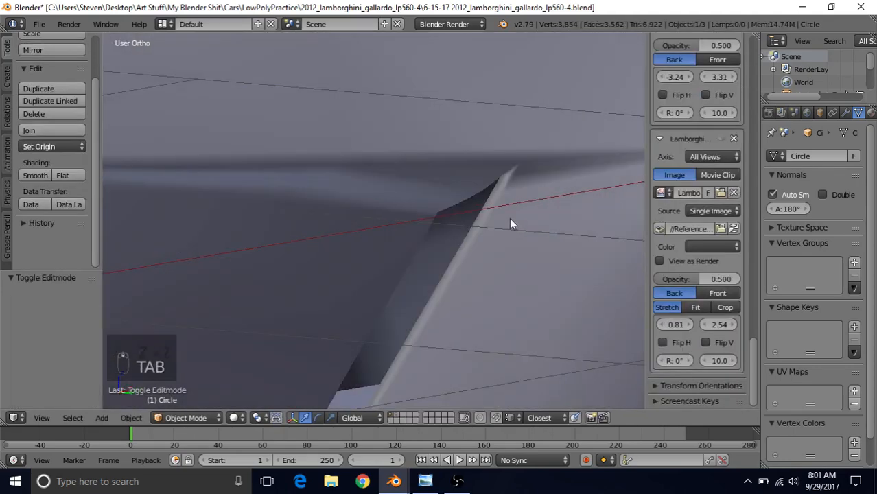
pyautogui.moveTo(501, 225); pyautogui.dragTo(485, 189, button='middle')
pyautogui.scroll(2, 484, 189)
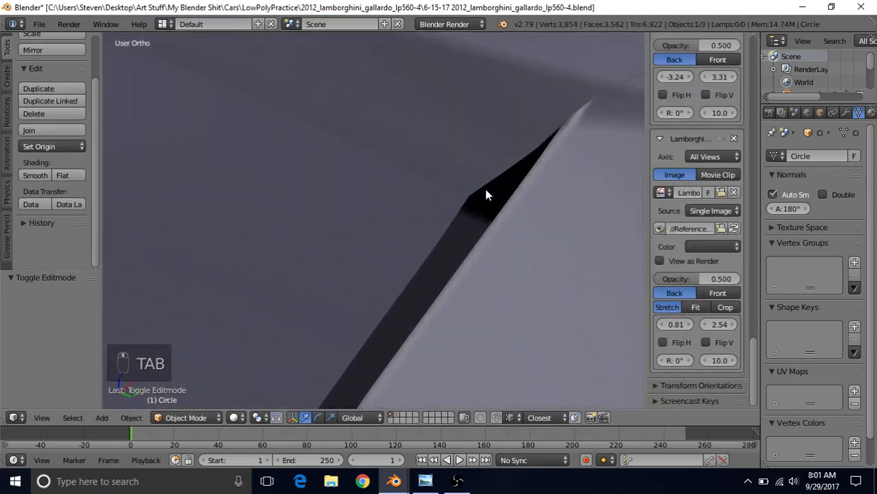
pyautogui.press('Tab')
pyautogui.moveTo(568, 161); pyautogui.dragTo(564, 158)
pyautogui.press('Tab')
# Step: Examine the vent's rear edge and both corners in Object Mode from the right side and at an angle
pyautogui.scroll(-3, 530, 212)
pyautogui.moveTo(430, 213); pyautogui.dragTo(396, 232, button='middle')
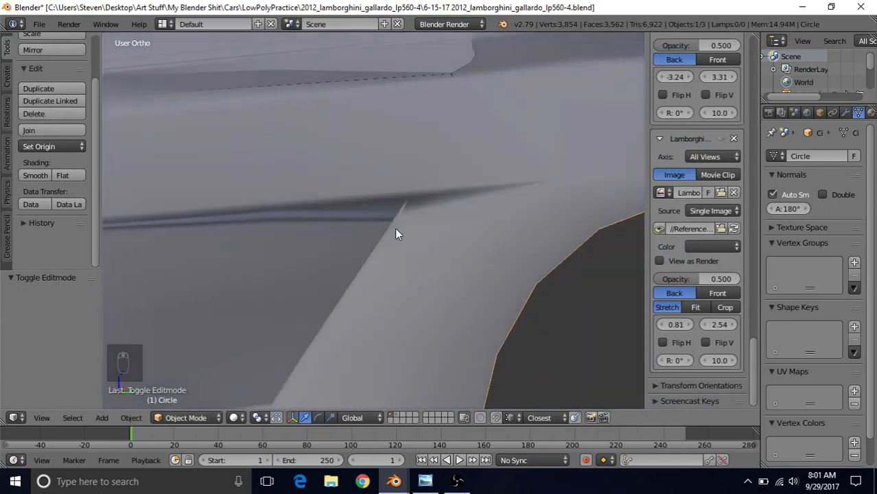
pyautogui.press('KP_3')
pyautogui.scroll(-3, 395, 230)
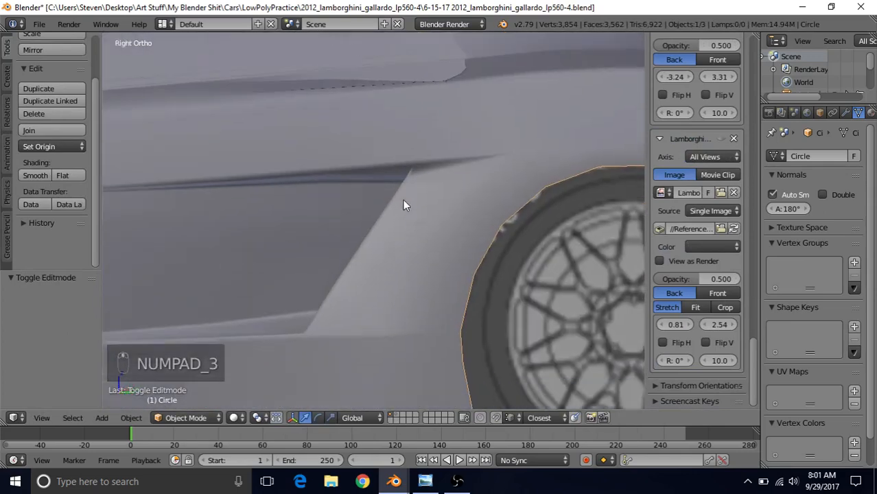
pyautogui.scroll(3, 415, 204)
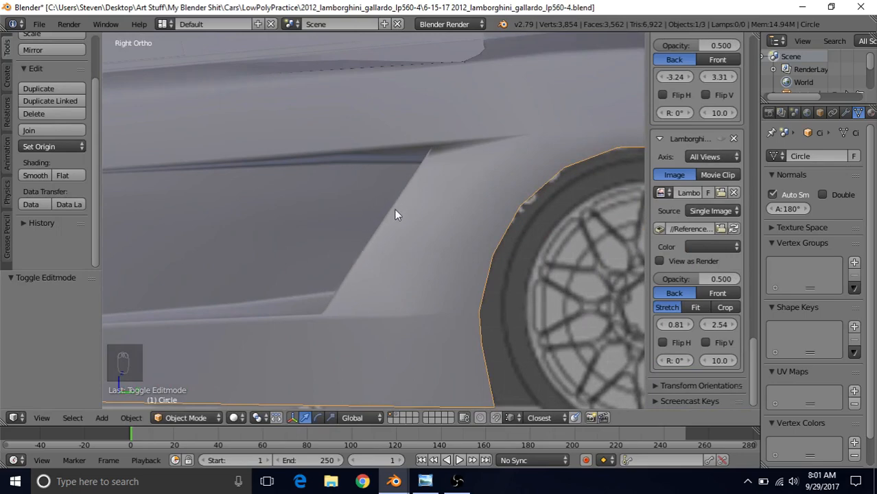
pyautogui.moveTo(395, 215); pyautogui.dragTo(439, 207, button='middle')
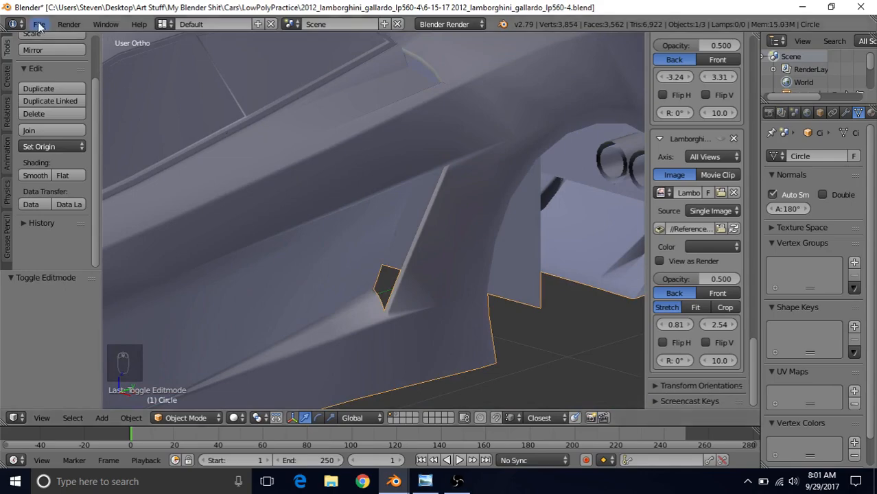